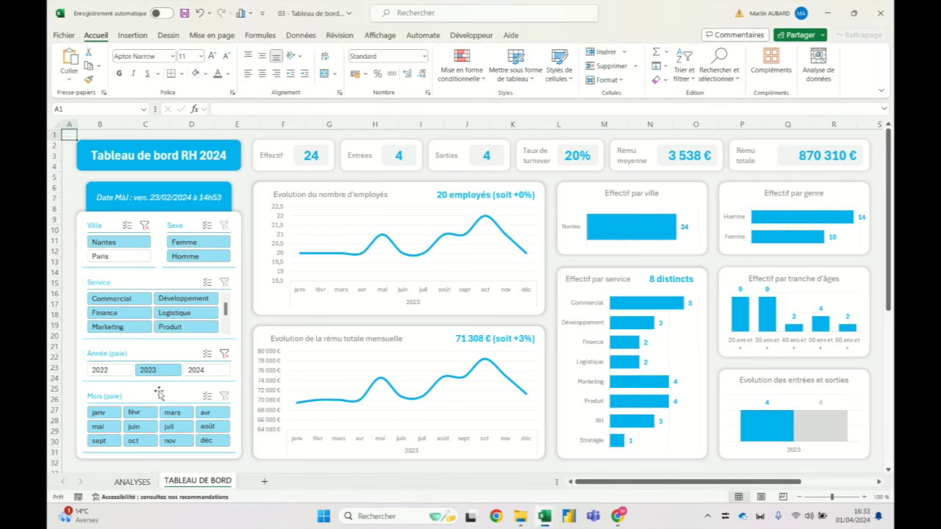
Step: Filter the dashboard slicers by sex (women, then men) and by city (Paris, then Nantes)
{"action": "left_click", "coordinate": [145, 228]}
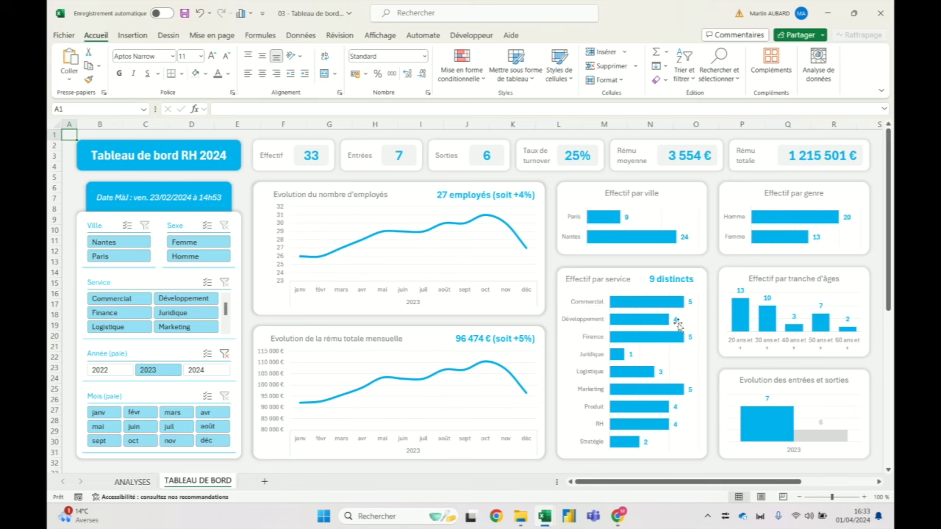
{"action": "left_click", "coordinate": [195, 244]}
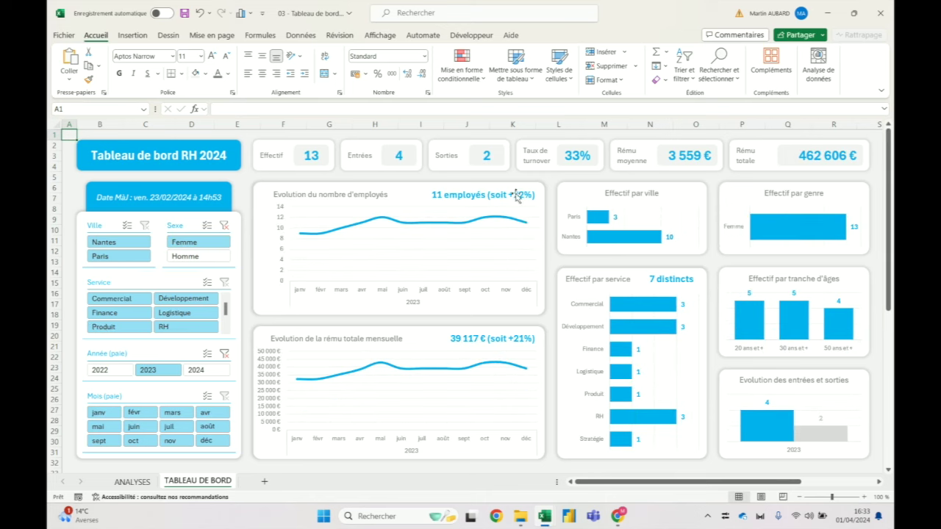
{"action": "left_click", "coordinate": [193, 257]}
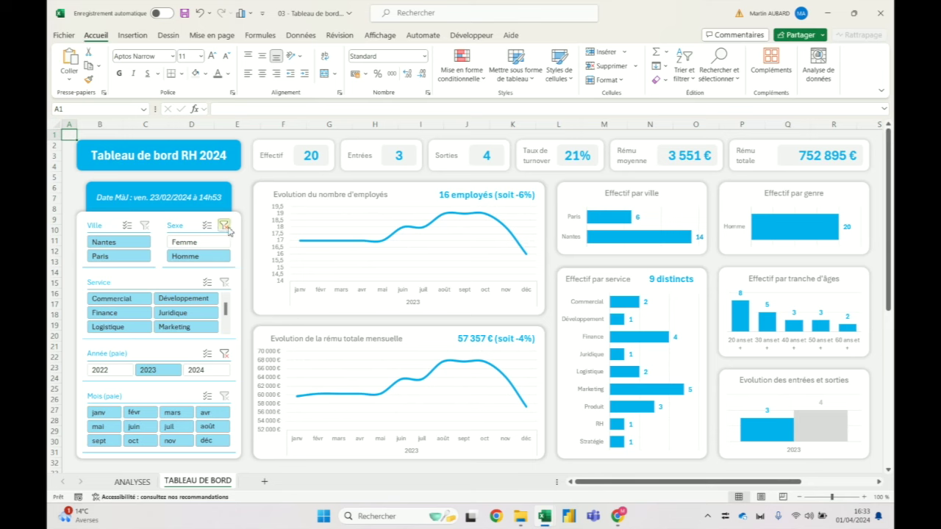
{"action": "left_click", "coordinate": [210, 240]}
{"action": "left_click", "coordinate": [119, 256]}
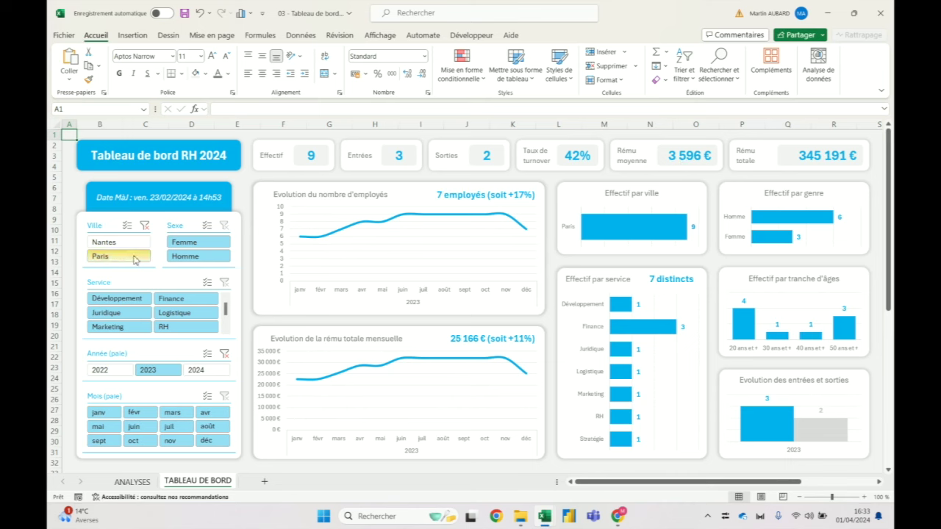
{"action": "left_click", "coordinate": [130, 246]}
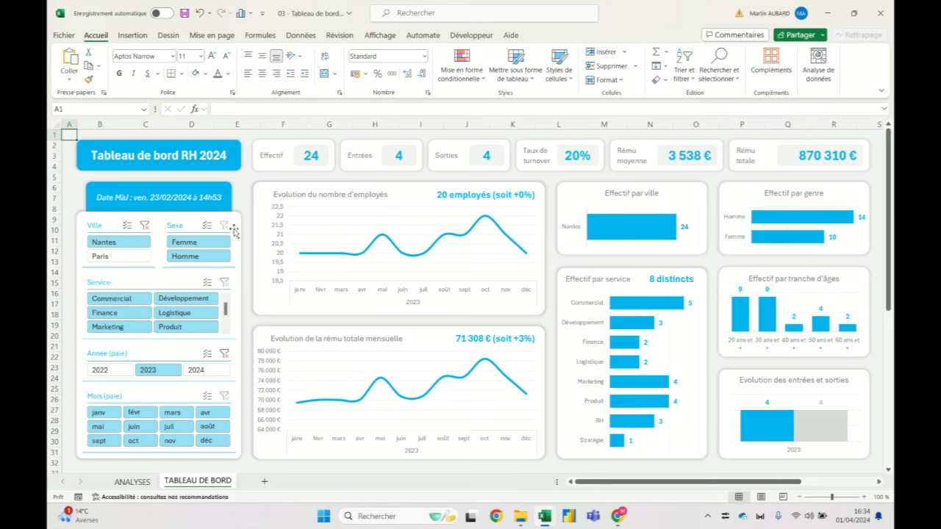
Step: Refilter the Année slicer to 2024, then to 2022
{"action": "left_click", "coordinate": [196, 375], "text": "ctrl"}
{"action": "left_click", "coordinate": [196, 378]}
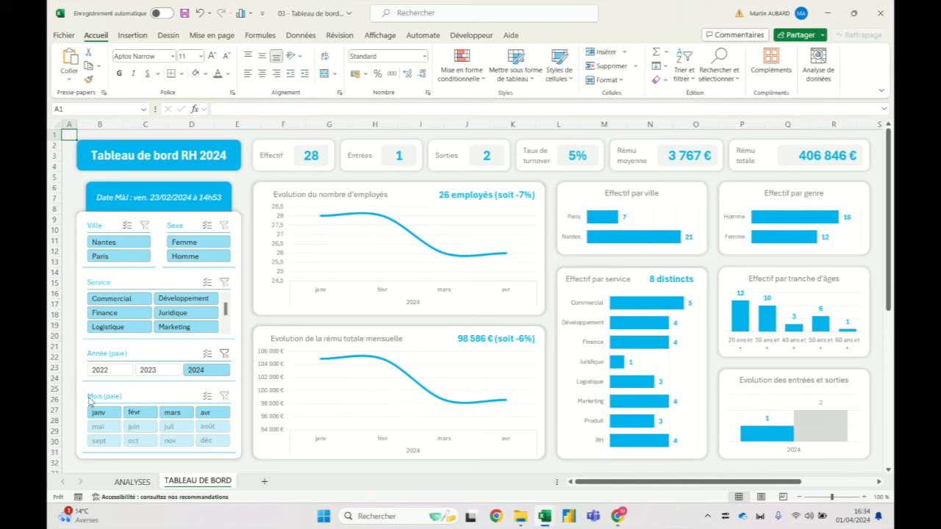
{"action": "left_click", "coordinate": [112, 375]}
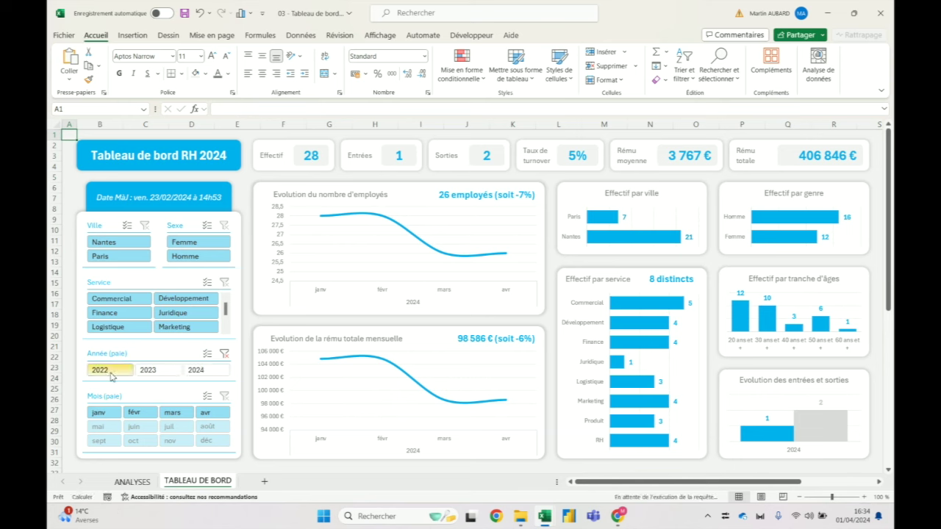
{"action": "left_click", "coordinate": [192, 375]}
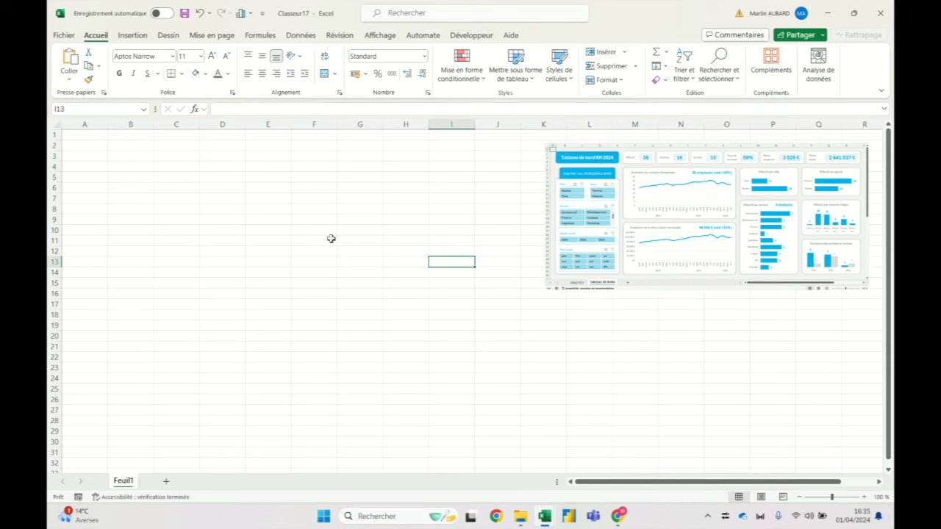
Step: Close the dashboard workbook without saving (Ne pas enregistrer)
{"action": "key", "text": "alt+Tab"}
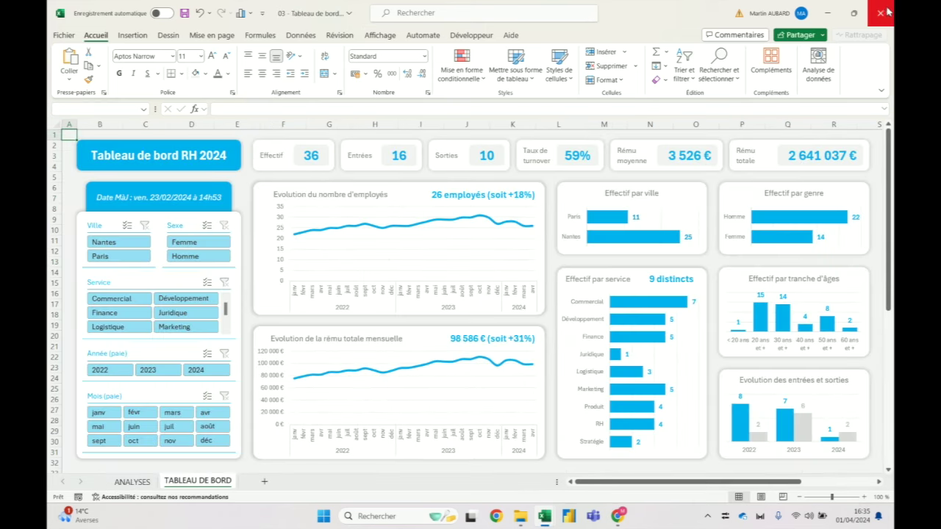
{"action": "left_click", "coordinate": [886, 11]}
{"action": "left_click", "coordinate": [529, 279]}
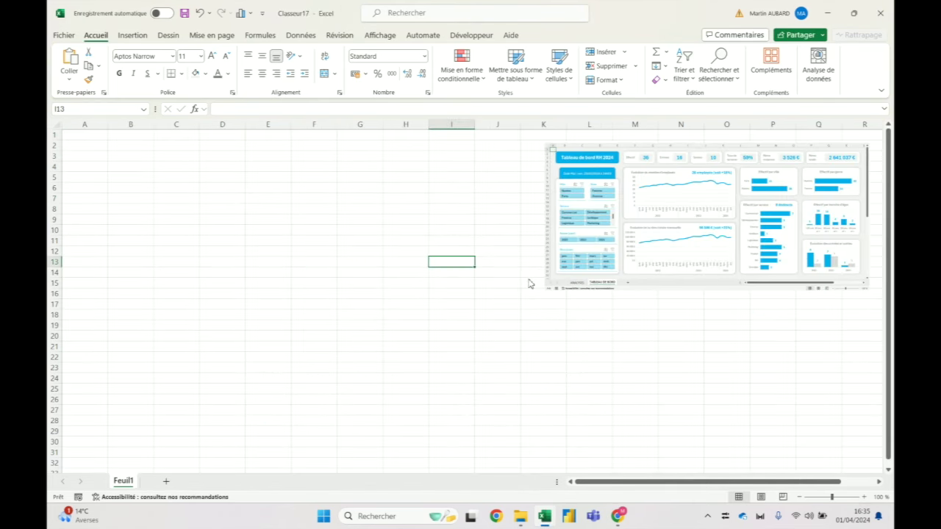
Step: Open 01 - Liste des salariés from the source files folder
{"action": "key", "text": "alt+Tab"}
{"action": "left_click", "coordinate": [531, 283]}
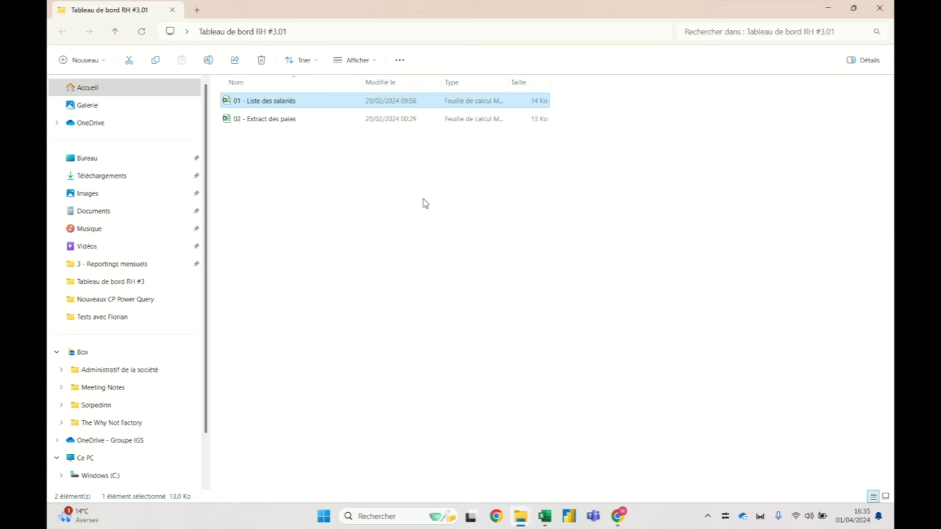
{"action": "left_click", "coordinate": [291, 108]}
{"action": "double_click", "coordinate": [294, 108]}
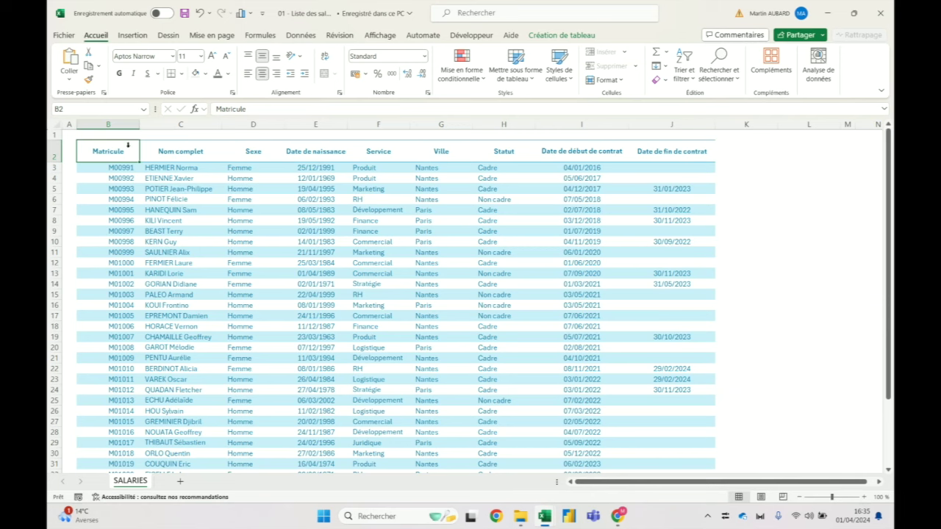
Step: Inspect the Nom complet, Sexe, contract date, Ville and Matricule columns of the employee list
{"action": "left_click", "coordinate": [190, 168]}
{"action": "left_click", "coordinate": [246, 168]}
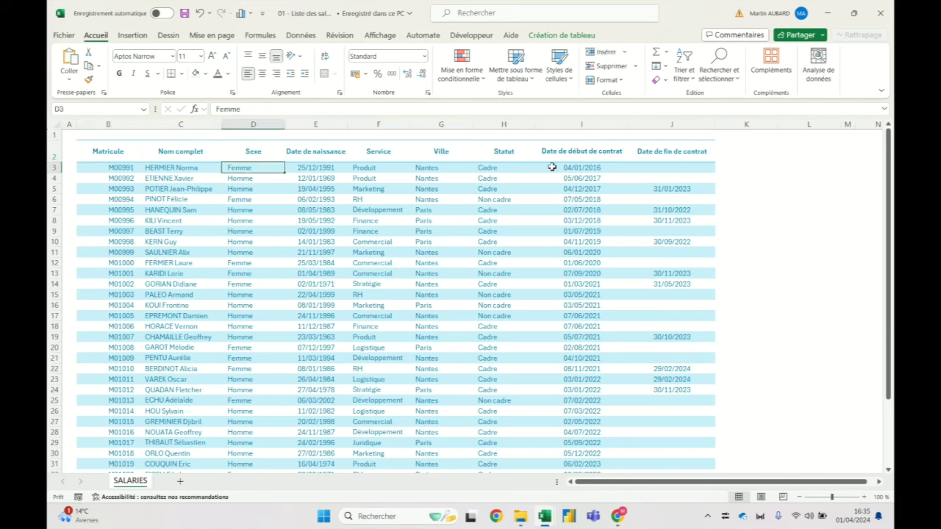
{"action": "left_click", "coordinate": [581, 167]}
{"action": "left_click", "coordinate": [673, 167]}
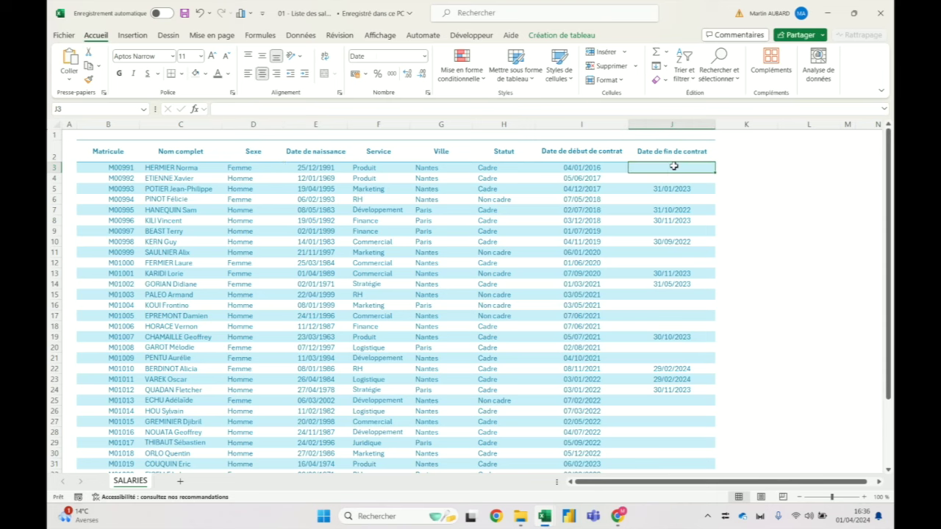
{"action": "left_click", "coordinate": [438, 168]}
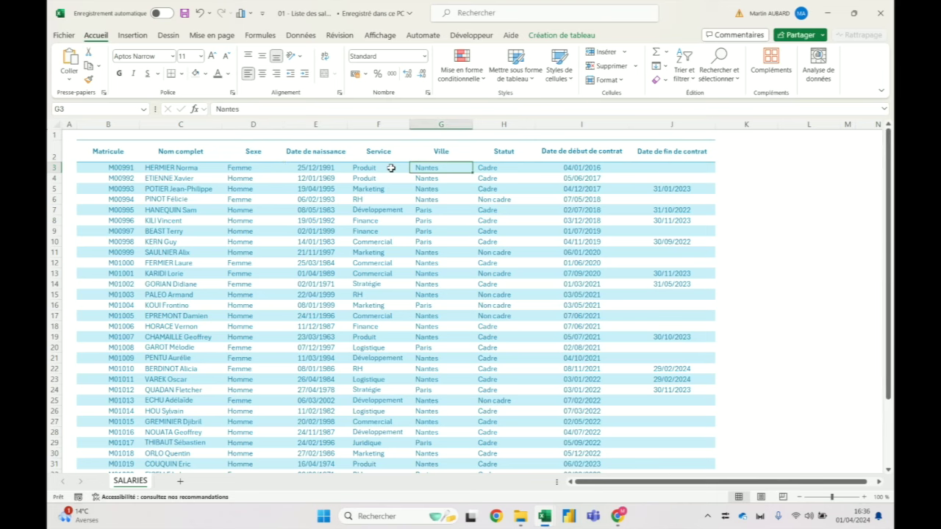
{"action": "scroll", "coordinate": [331, 241], "scroll_direction": "down", "scroll_amount": 5}
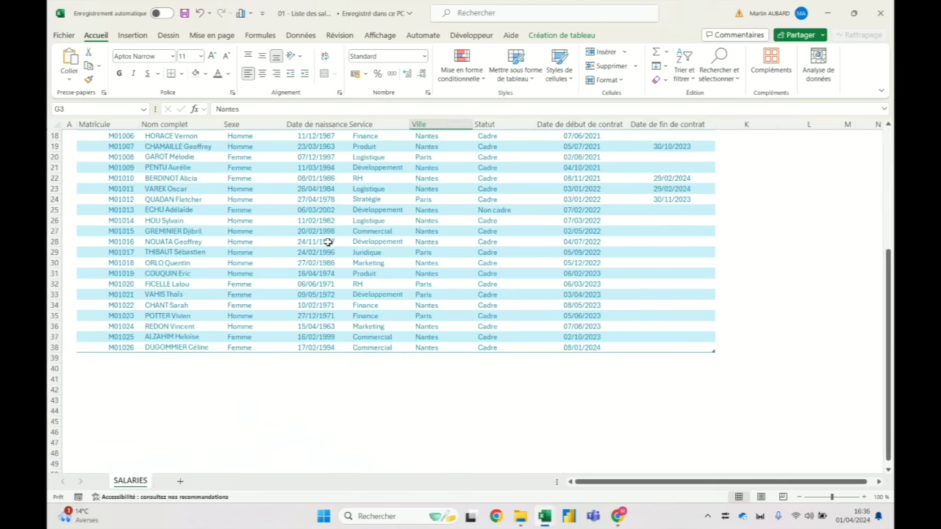
{"action": "left_click", "coordinate": [128, 347]}
{"action": "mouse_move", "coordinate": [128, 347]}
{"action": "left_mouse_down"}
{"action": "mouse_move", "coordinate": [115, 108]}
{"action": "mouse_move", "coordinate": [118, 166]}
{"action": "left_mouse_up"}
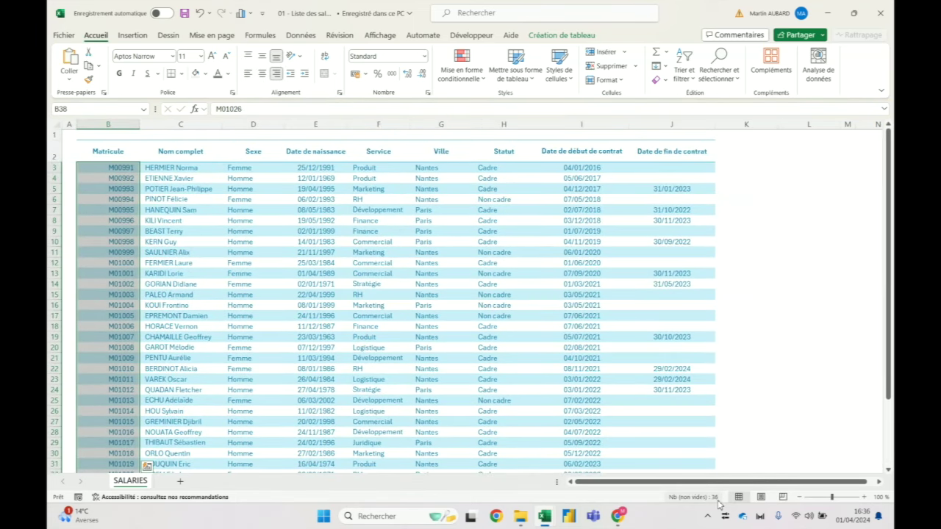
Step: Close the employee list and select the pay extract file in the folder
{"action": "left_click", "coordinate": [881, 11]}
{"action": "key", "text": "alt+Tab"}
{"action": "left_click", "coordinate": [272, 123]}
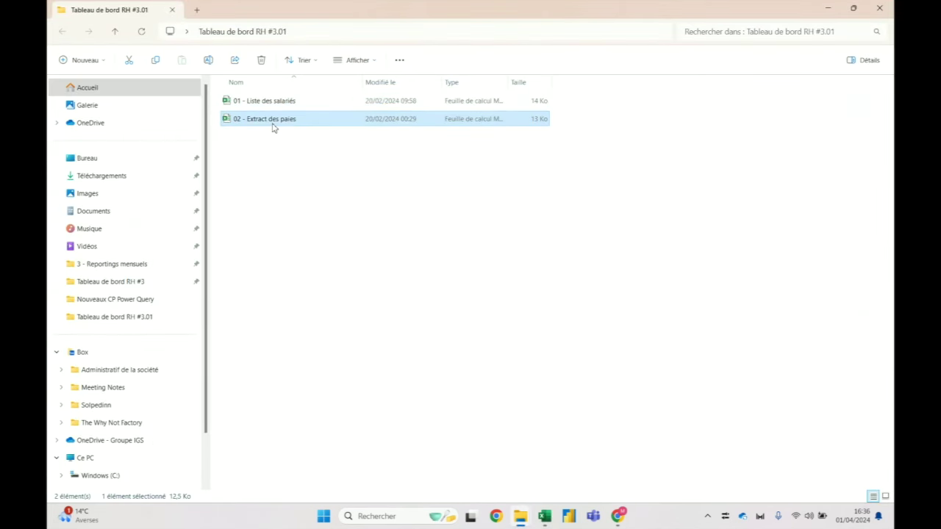
Step: Open 02 - Extract des paies and inspect its employee ID headers, months, salaries and a missing pay
{"action": "double_click", "coordinate": [272, 126]}
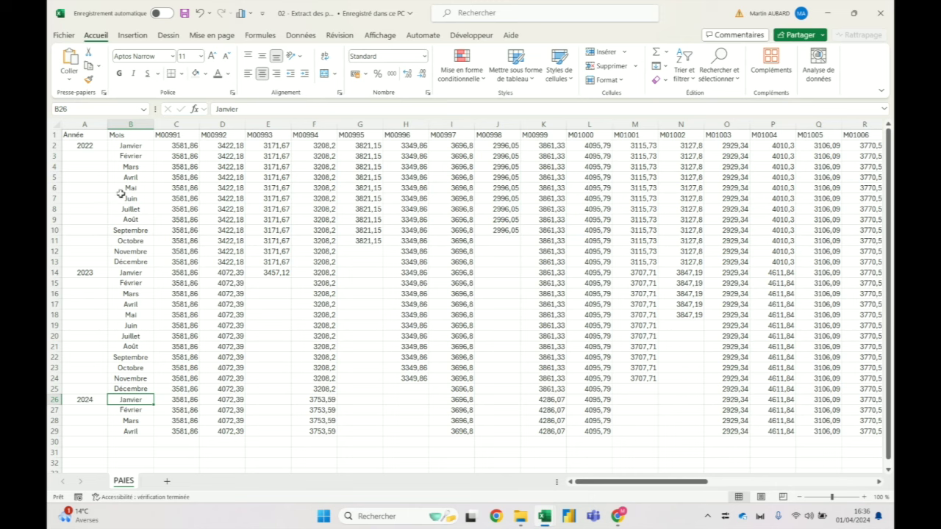
{"action": "left_click", "coordinate": [163, 135]}
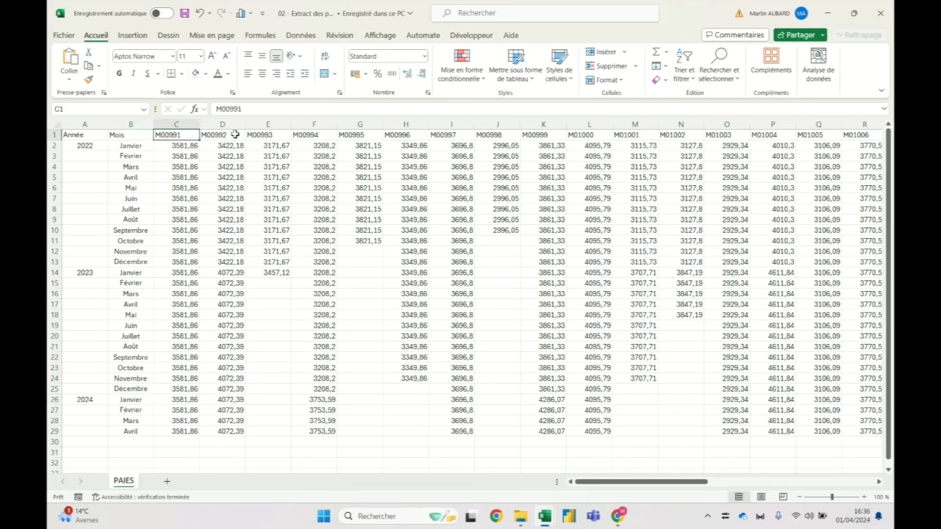
{"action": "left_click", "coordinate": [234, 134]}
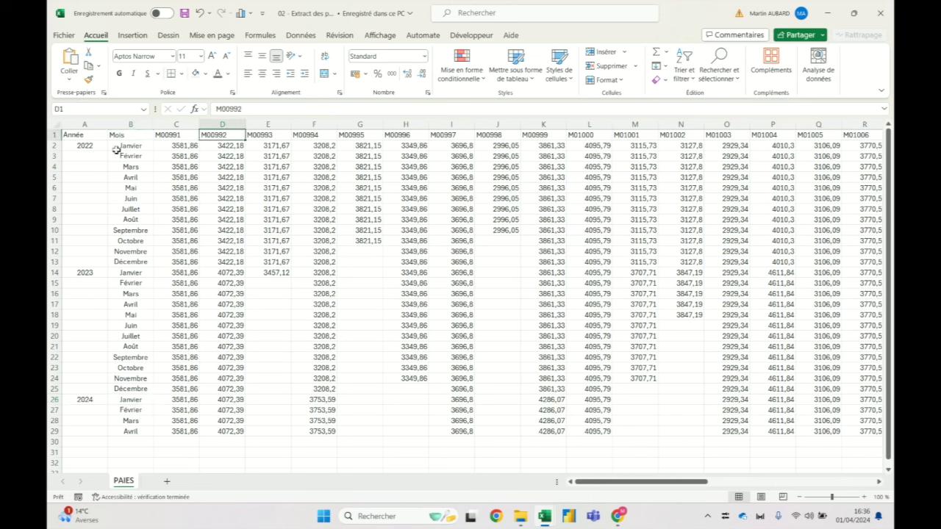
{"action": "left_click", "coordinate": [80, 146]}
{"action": "left_click", "coordinate": [132, 146]}
{"action": "left_click", "coordinate": [175, 147]}
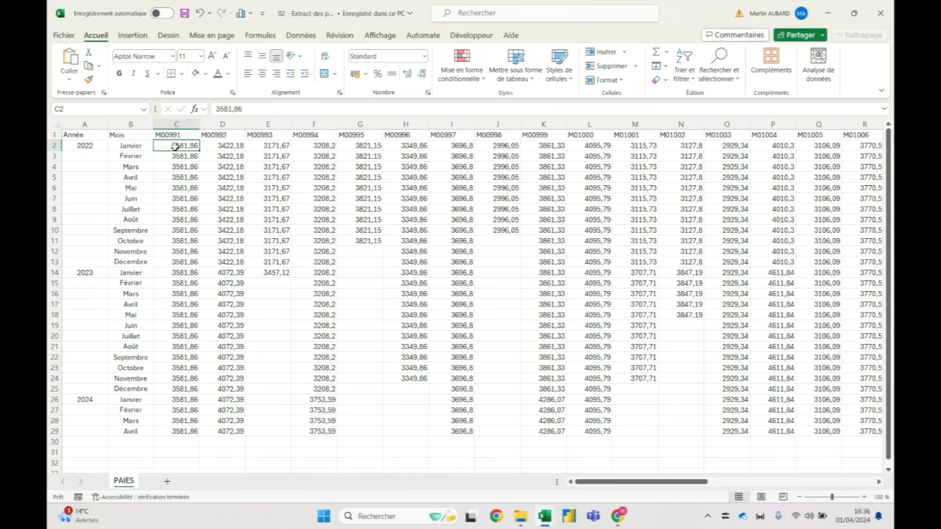
{"action": "left_click", "coordinate": [277, 287]}
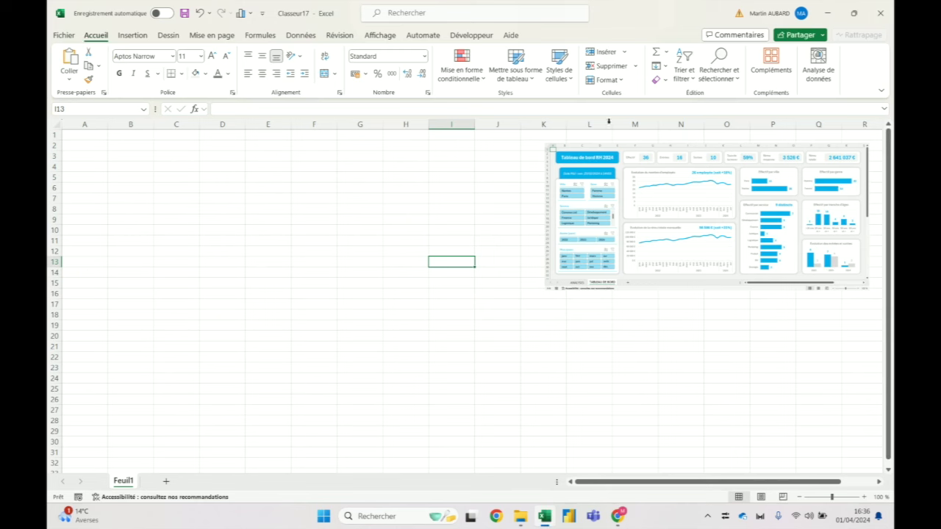
Step: Select, then deselect, the dashboard picture in Classeur17
{"action": "left_click", "coordinate": [294, 219]}
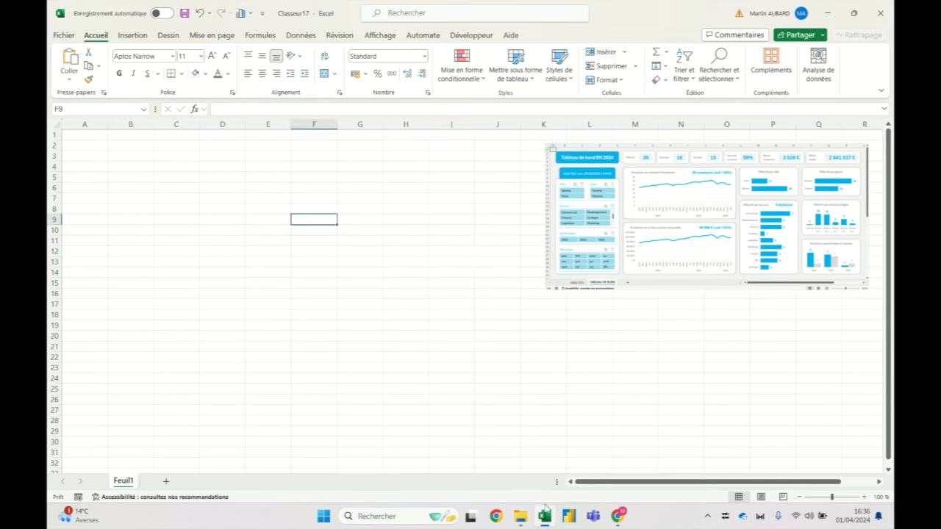
{"action": "left_click", "coordinate": [452, 335]}
{"action": "left_click", "coordinate": [599, 221]}
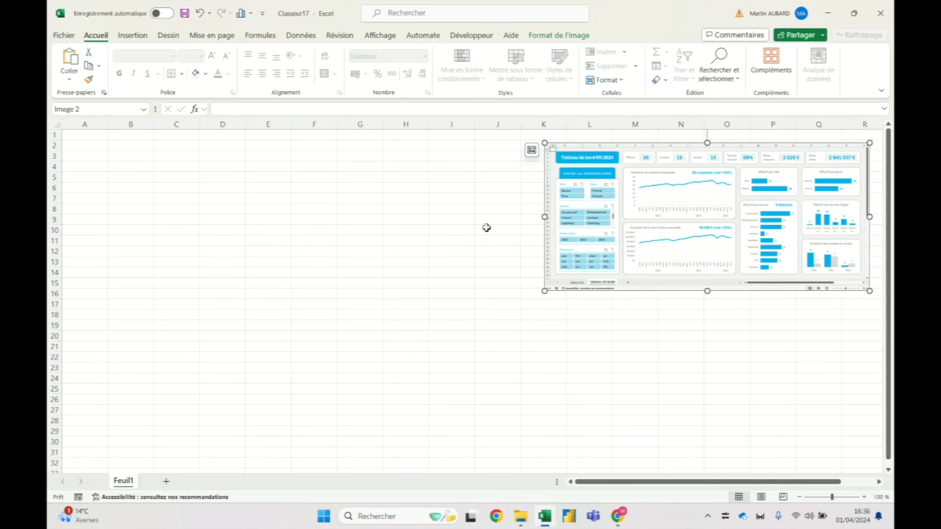
{"action": "left_click", "coordinate": [389, 239]}
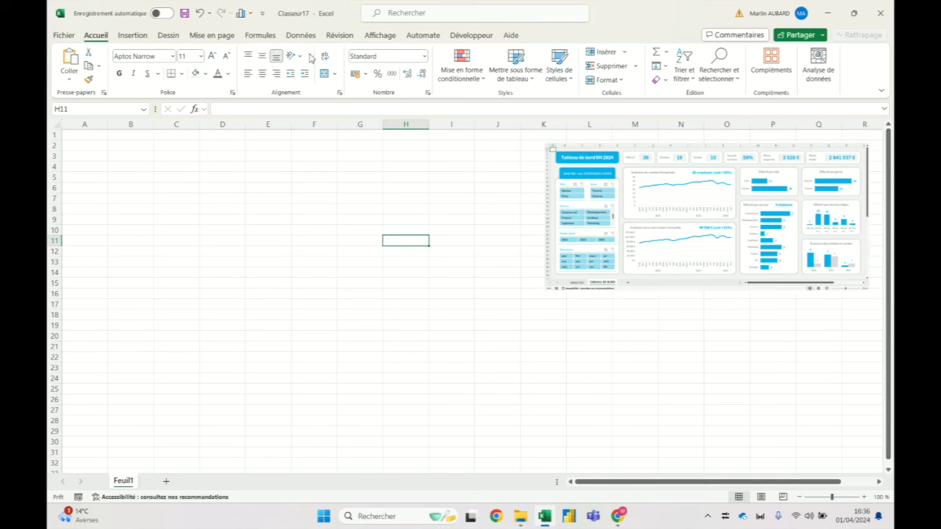
{"action": "scroll", "coordinate": [300, 37], "scroll_direction": "down", "scroll_amount": 5}
Step: Import from Excel workbook 01 - Liste des salariés in Bureau > Tableau de bord RH #3.01
{"action": "left_click", "coordinate": [82, 81]}
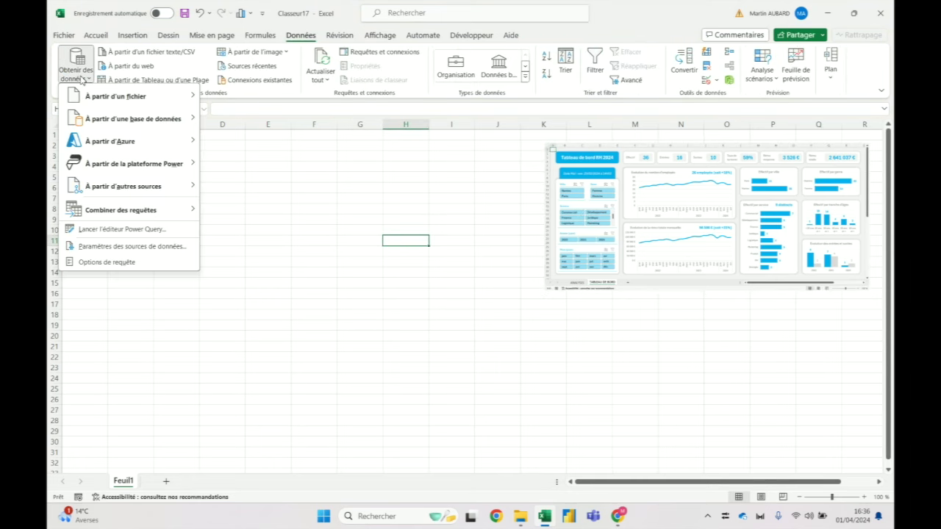
{"action": "mouse_move", "coordinate": [103, 98]}
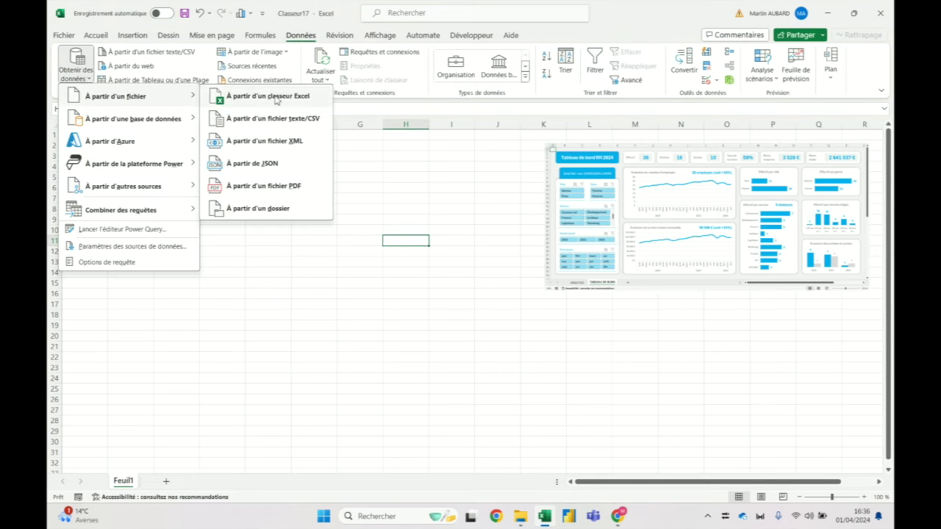
{"action": "left_click", "coordinate": [277, 98]}
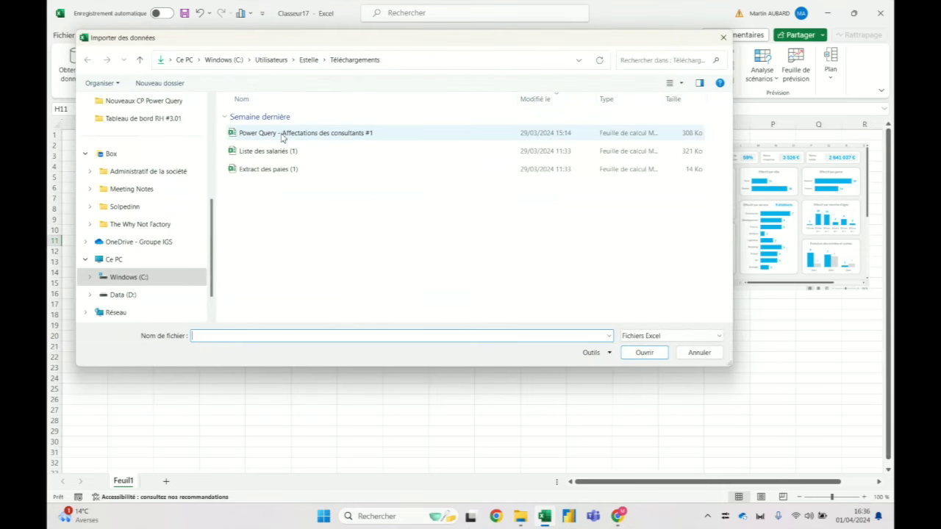
{"action": "left_click", "coordinate": [283, 153]}
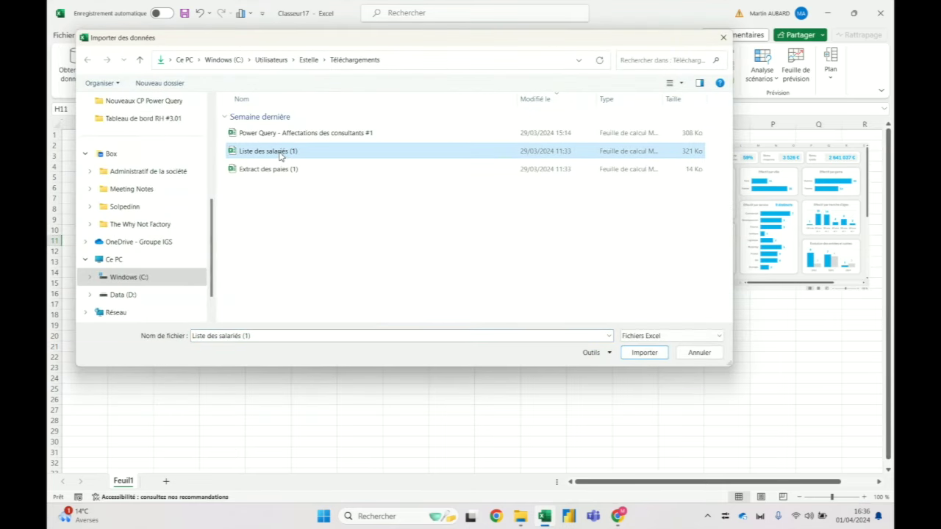
{"action": "scroll", "coordinate": [140, 187], "scroll_direction": "up", "scroll_amount": 5}
{"action": "left_click", "coordinate": [155, 308]}
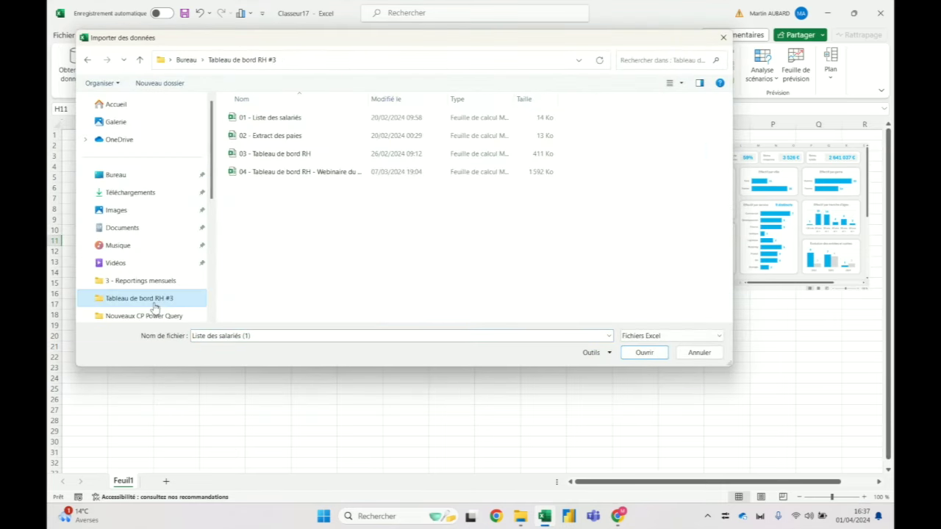
{"action": "scroll", "coordinate": [156, 301], "scroll_direction": "down", "scroll_amount": 2}
{"action": "scroll", "coordinate": [147, 250], "scroll_direction": "up", "scroll_amount": 2}
{"action": "scroll", "coordinate": [143, 231], "scroll_direction": "down", "scroll_amount": 1}
{"action": "left_click", "coordinate": [152, 276]}
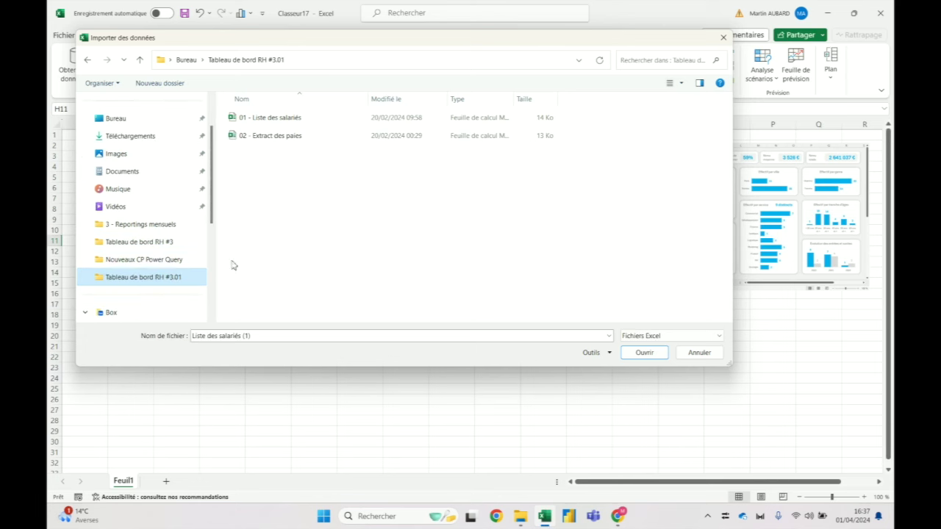
{"action": "left_click", "coordinate": [280, 122]}
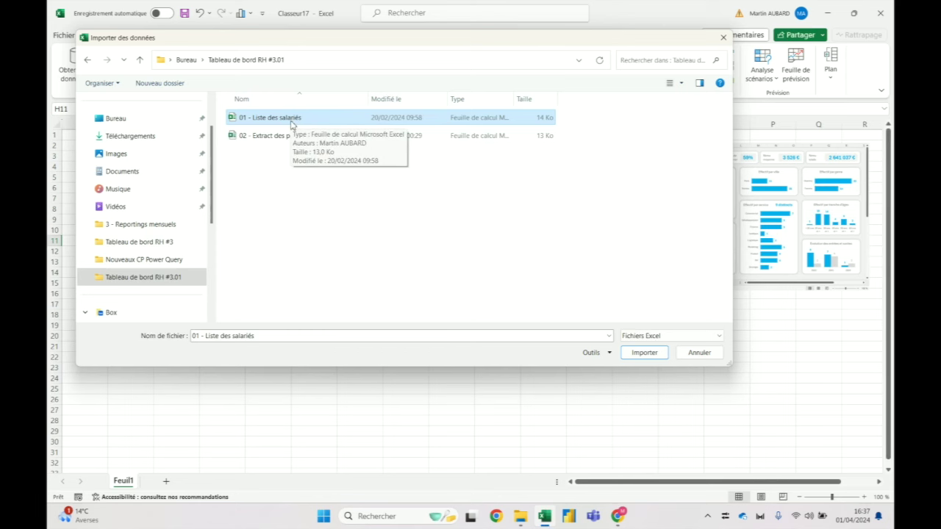
{"action": "double_click", "coordinate": [291, 119]}
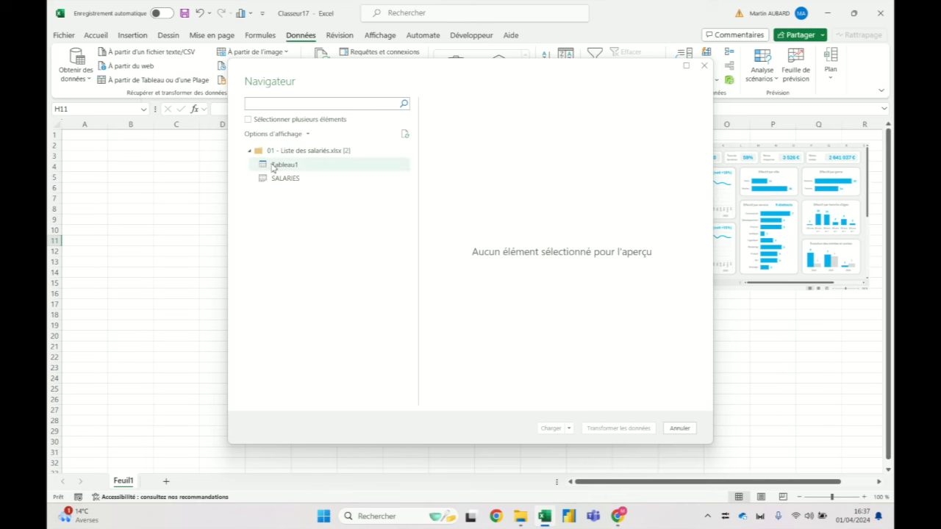
Step: Preview Tableau1 in the Navigateur and load it into Power Query via Transformer les données
{"action": "left_click", "coordinate": [279, 168]}
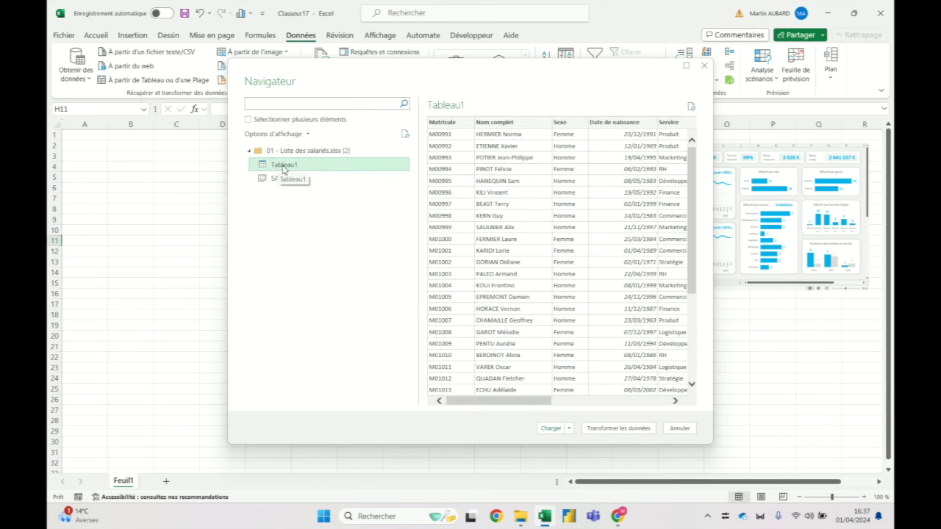
{"action": "left_click", "coordinate": [609, 430]}
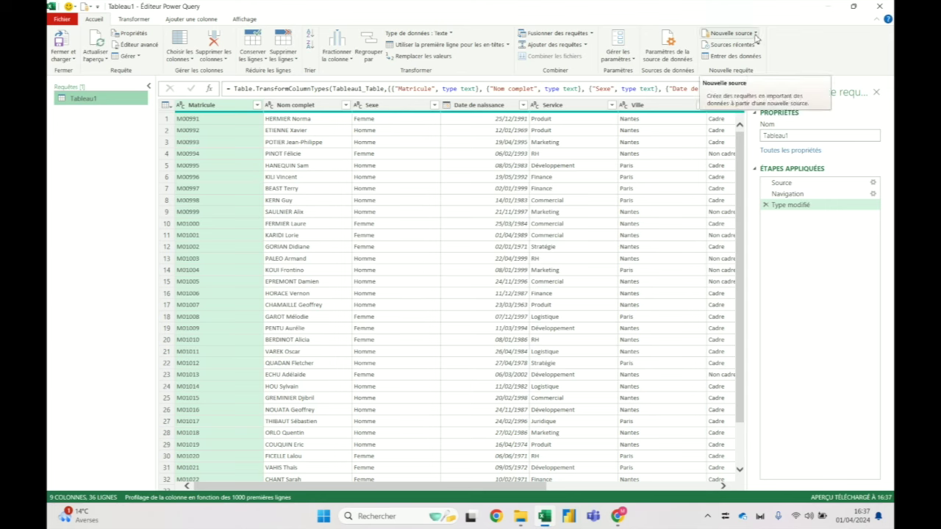
Step: Add the PAIES sheet from 02 - Extract des paies as a new Excel source query
{"action": "left_click", "coordinate": [755, 34]}
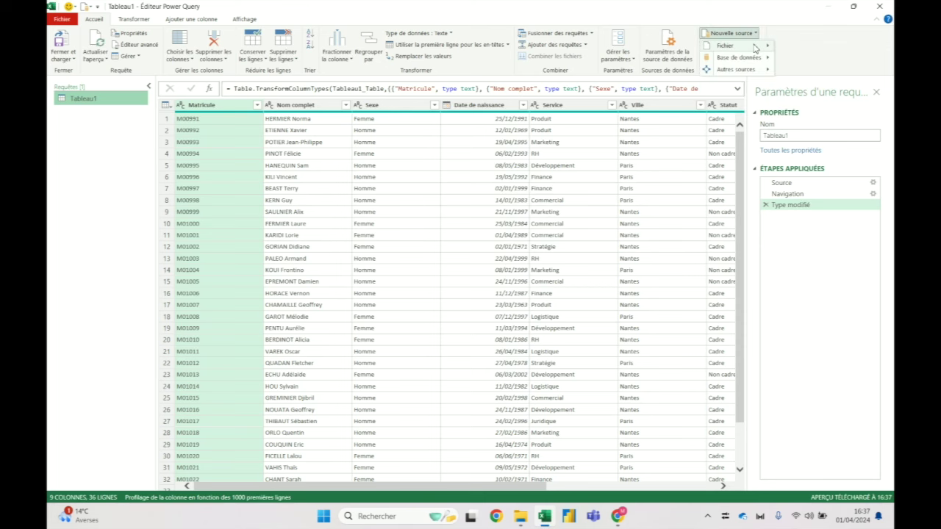
{"action": "mouse_move", "coordinate": [754, 49]}
{"action": "left_click", "coordinate": [796, 53]}
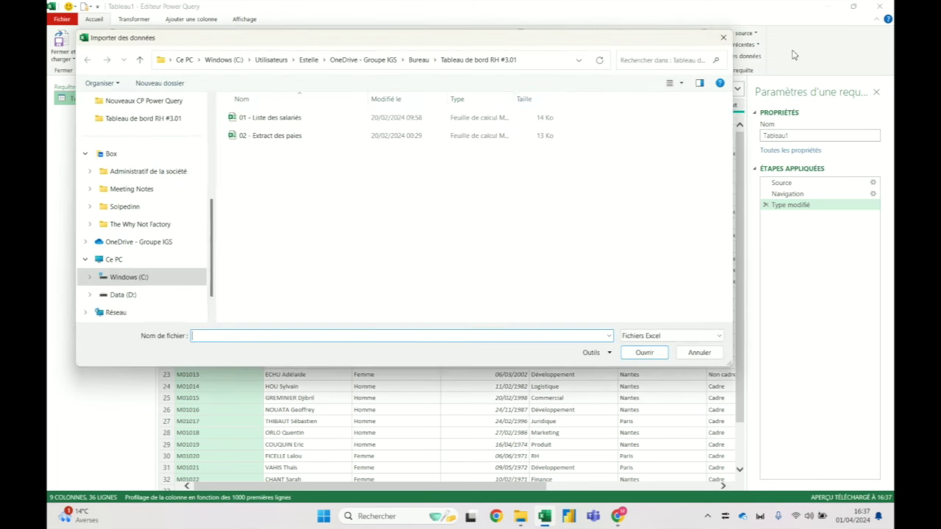
{"action": "left_click", "coordinate": [312, 136]}
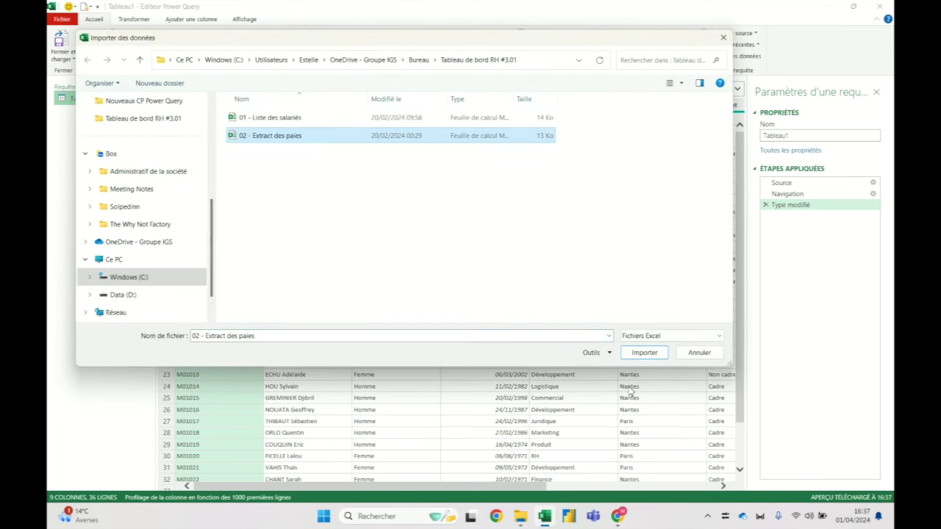
{"action": "left_click", "coordinate": [644, 352]}
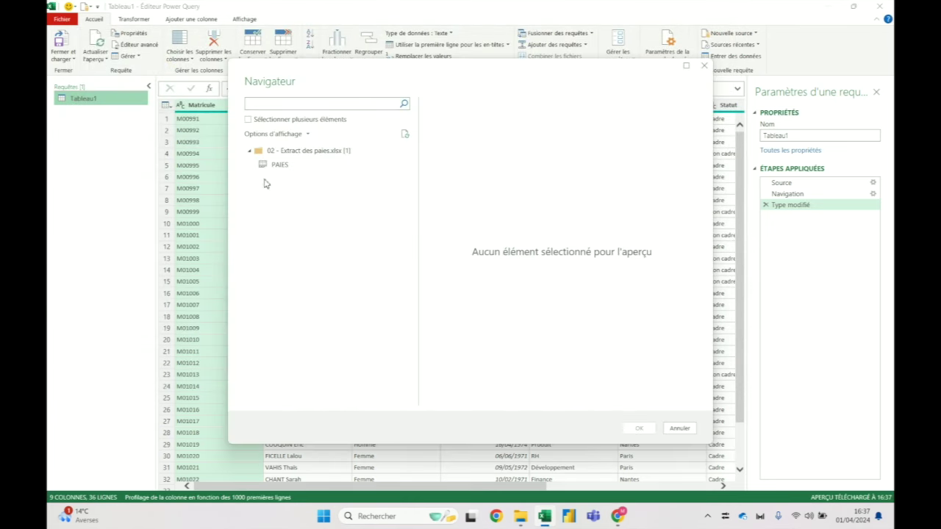
{"action": "left_click", "coordinate": [284, 167]}
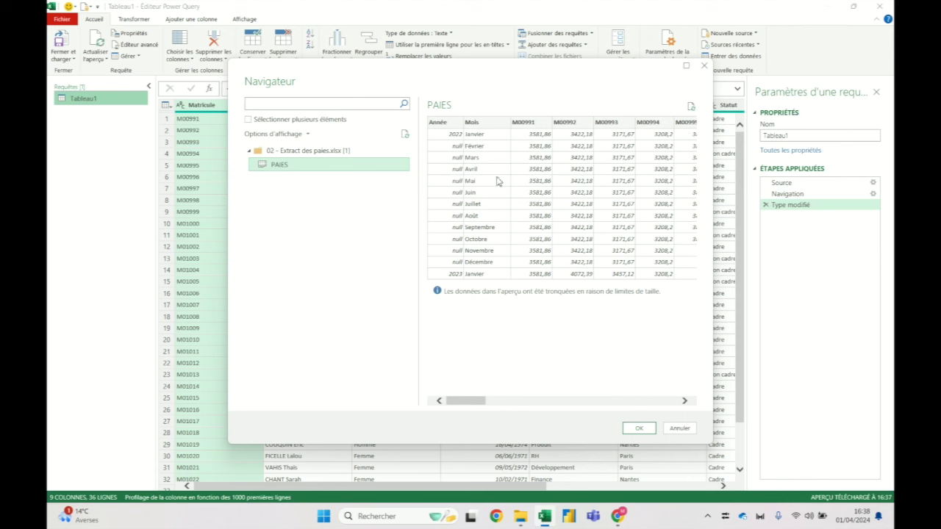
{"action": "left_click", "coordinate": [638, 429]}
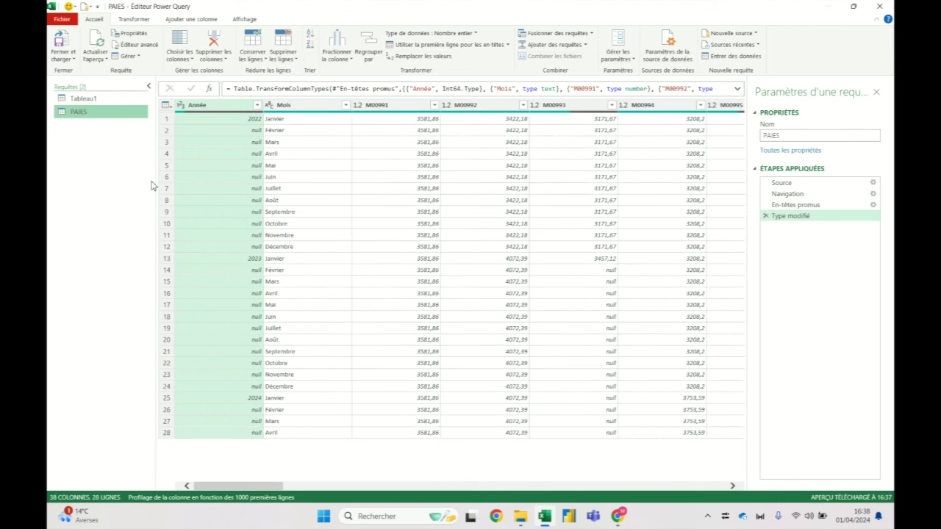
{"action": "left_click", "coordinate": [85, 98]}
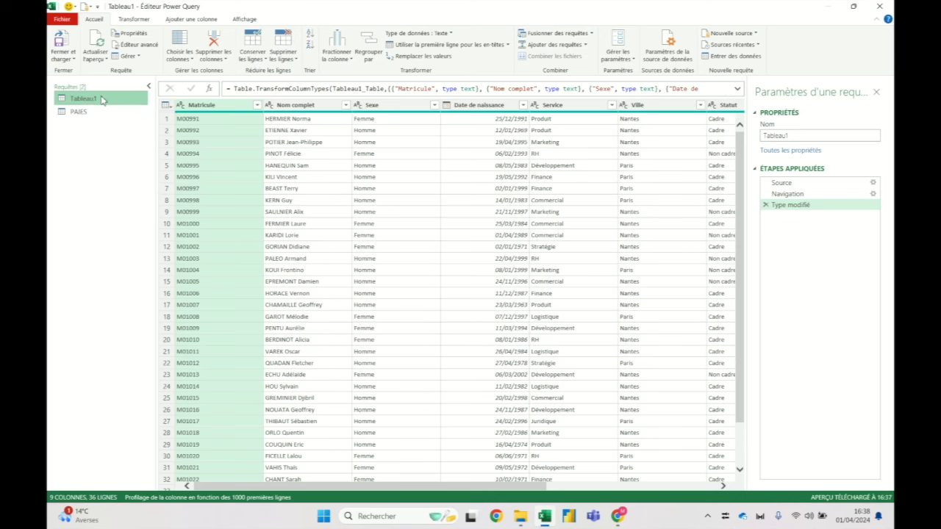
Step: Rename query Tableau1 to Salariés and query PAIES to Paies
{"action": "double_click", "coordinate": [103, 98]}
{"action": "type", "text": "Sala"}
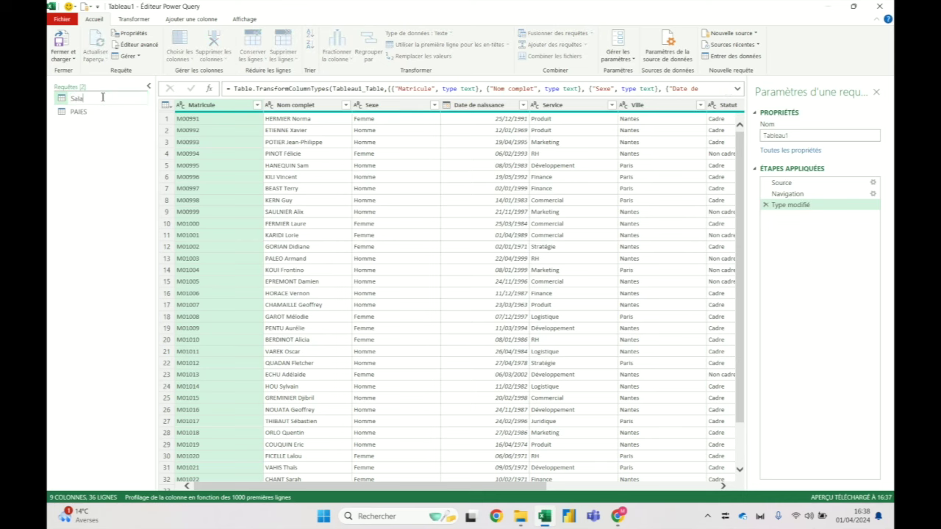
{"action": "type", "text": "riés"}
{"action": "key", "text": "Return"}
{"action": "left_click", "coordinate": [96, 112]}
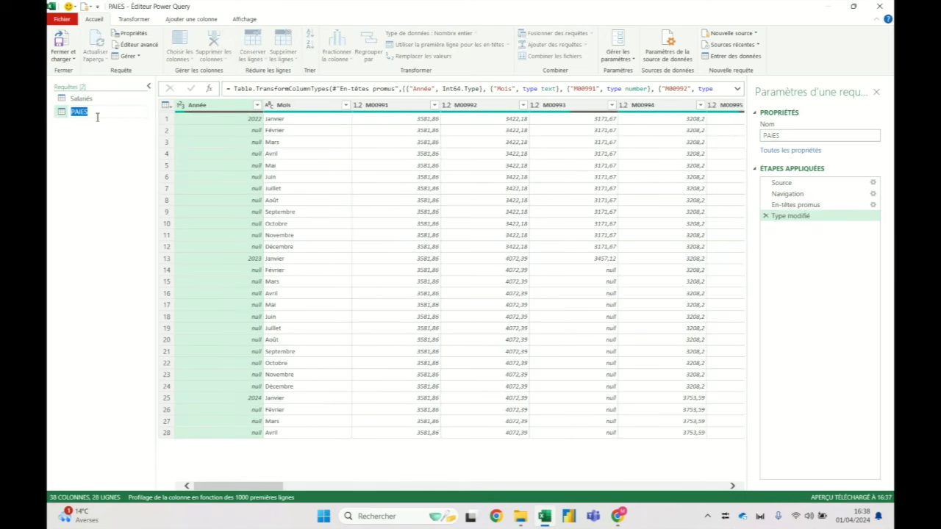
{"action": "type", "text": "Paies"}
{"action": "left_click", "coordinate": [98, 102]}
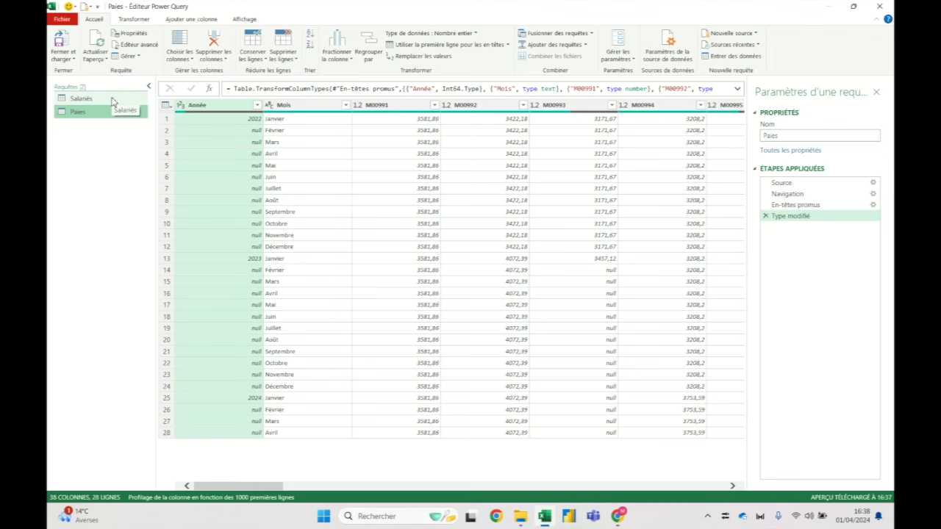
{"action": "left_click", "coordinate": [81, 98]}
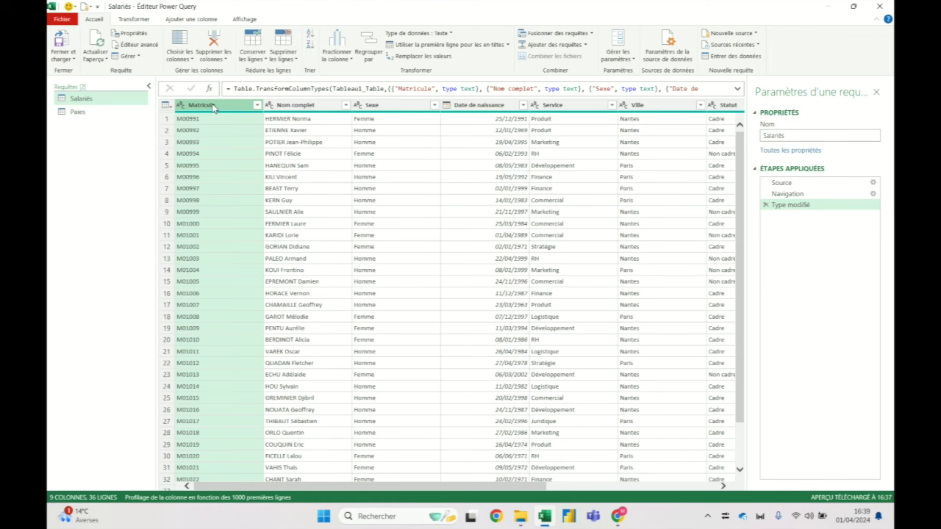
Step: In the Paies query, select the M00991, M00992 and Année columns and show the Transformer tools
{"action": "left_click", "coordinate": [77, 111]}
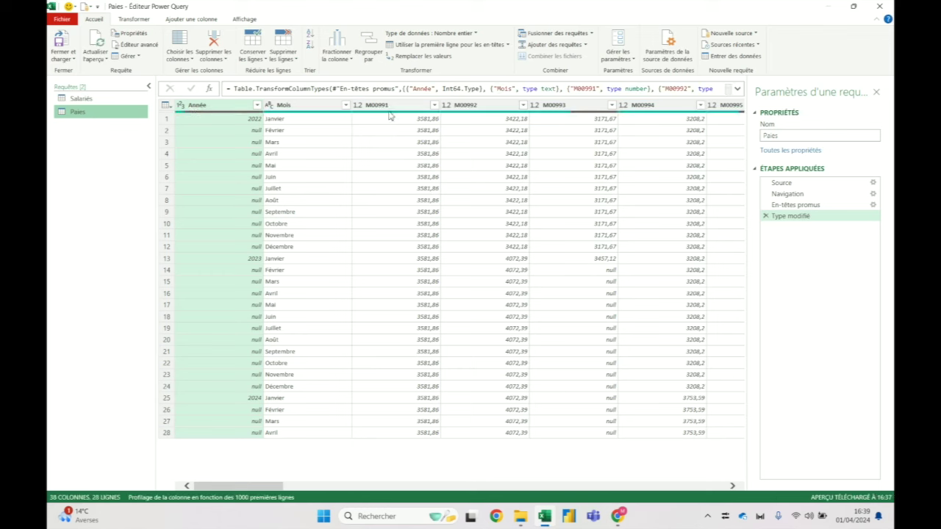
{"action": "left_click", "coordinate": [416, 109]}
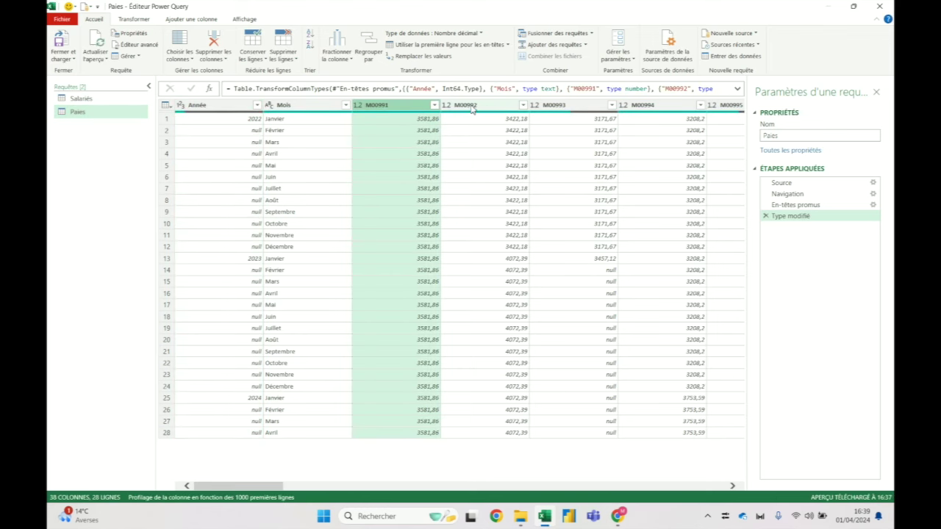
{"action": "left_click", "coordinate": [471, 108]}
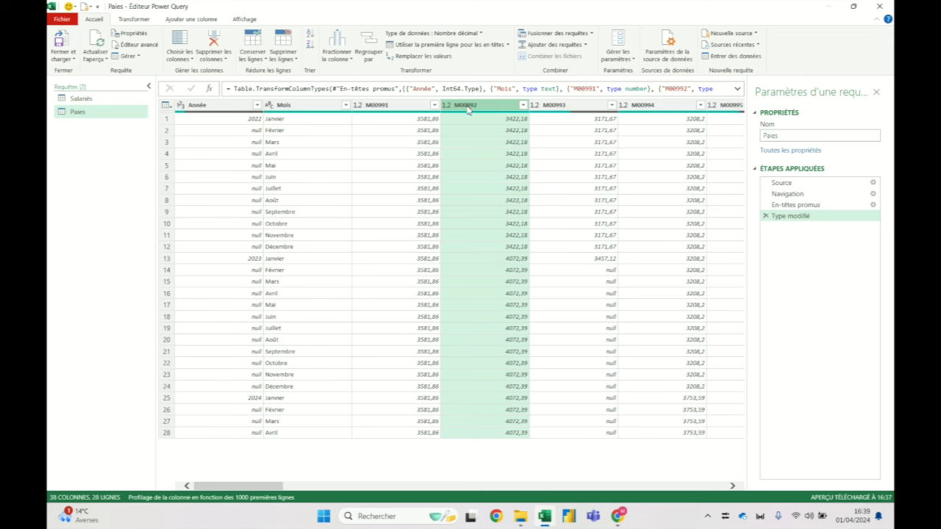
{"action": "left_click", "coordinate": [219, 110]}
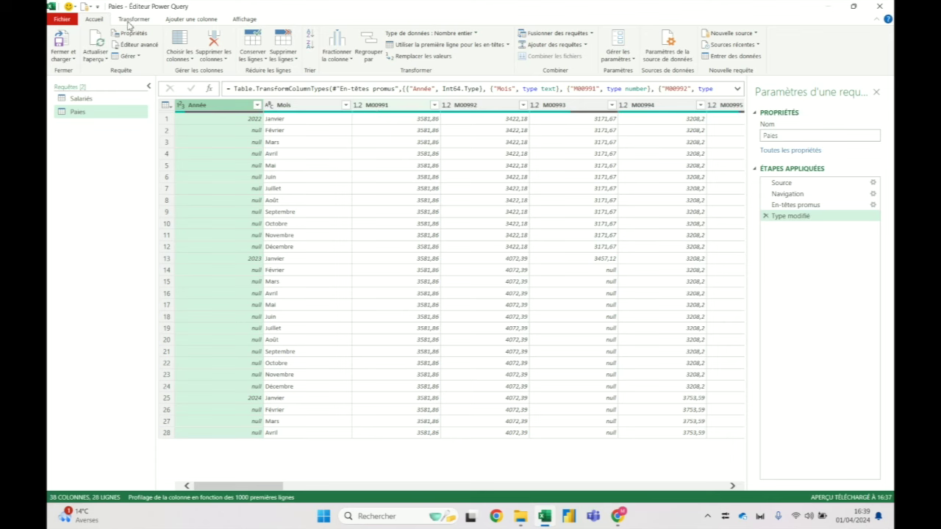
{"action": "left_click", "coordinate": [130, 22]}
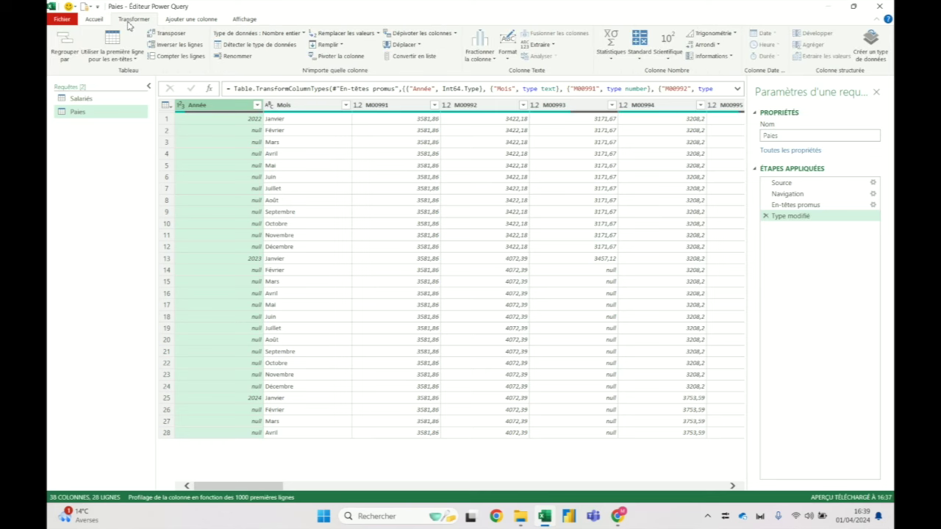
Step: Fill the Année column down so month rows read 2022, 2023 and 2024
{"action": "left_click", "coordinate": [340, 46]}
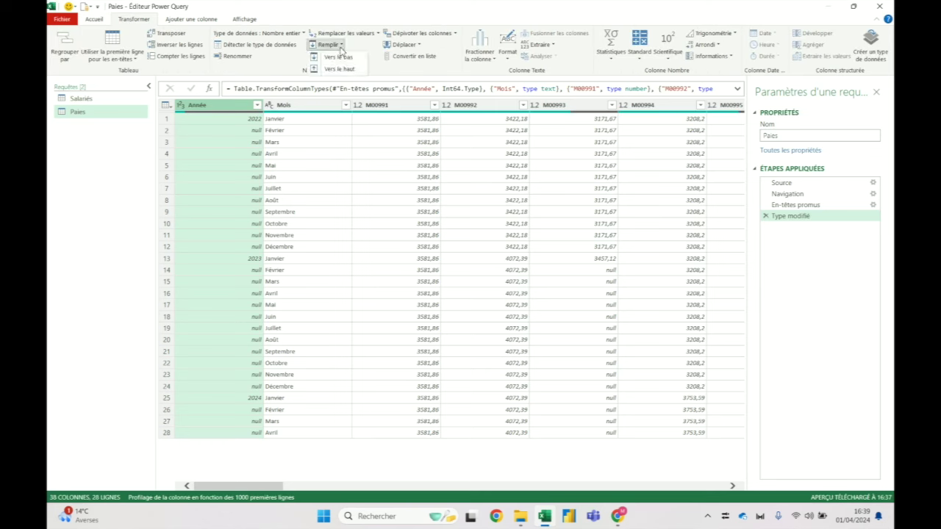
{"action": "left_click", "coordinate": [347, 59]}
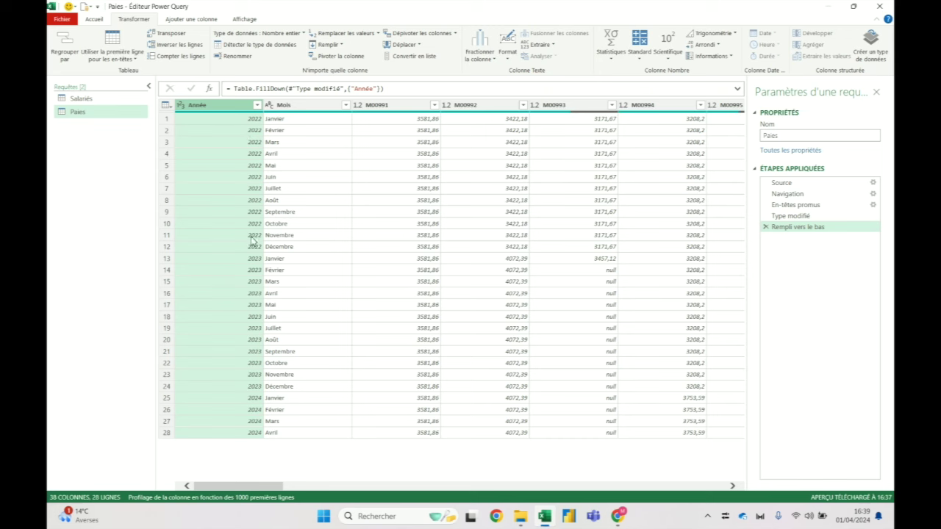
{"action": "left_click", "coordinate": [253, 124]}
{"action": "left_click", "coordinate": [249, 259]}
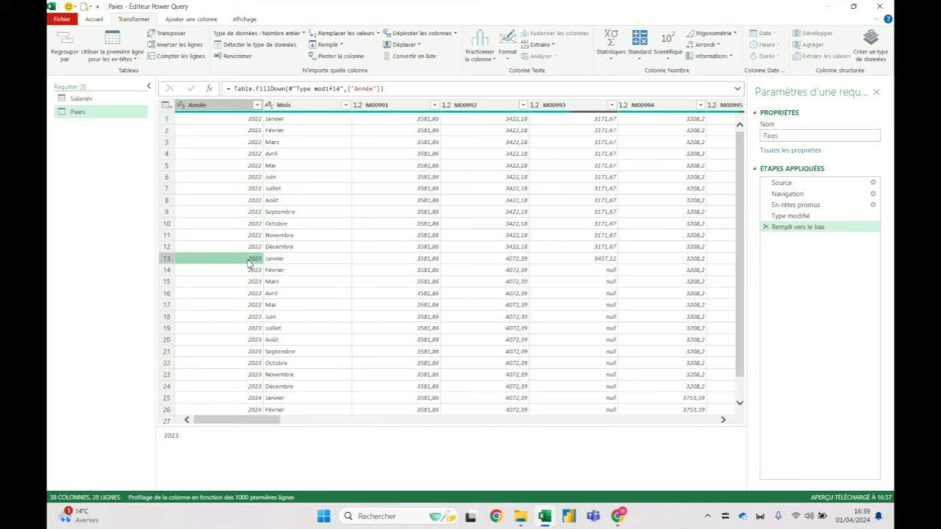
{"action": "left_click", "coordinate": [247, 401]}
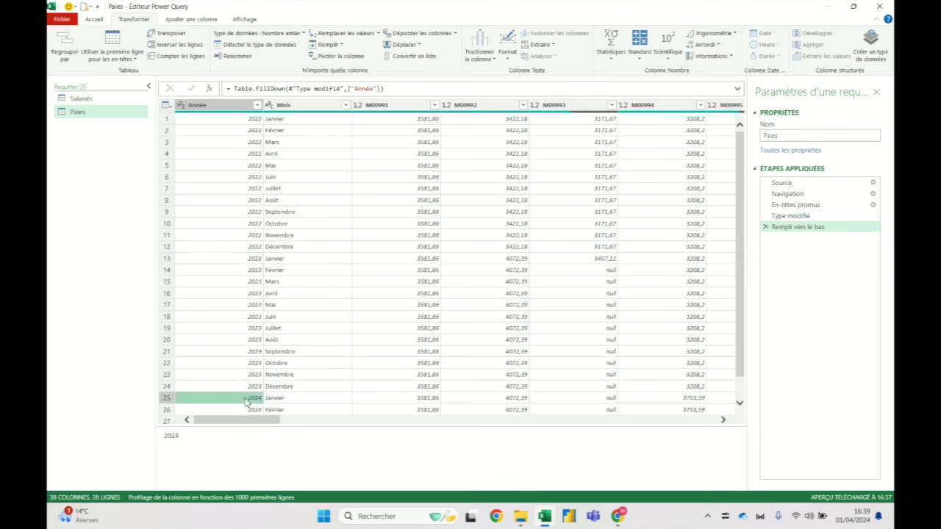
Step: Select the Mois and Année columns together for merging
{"action": "left_click", "coordinate": [294, 106]}
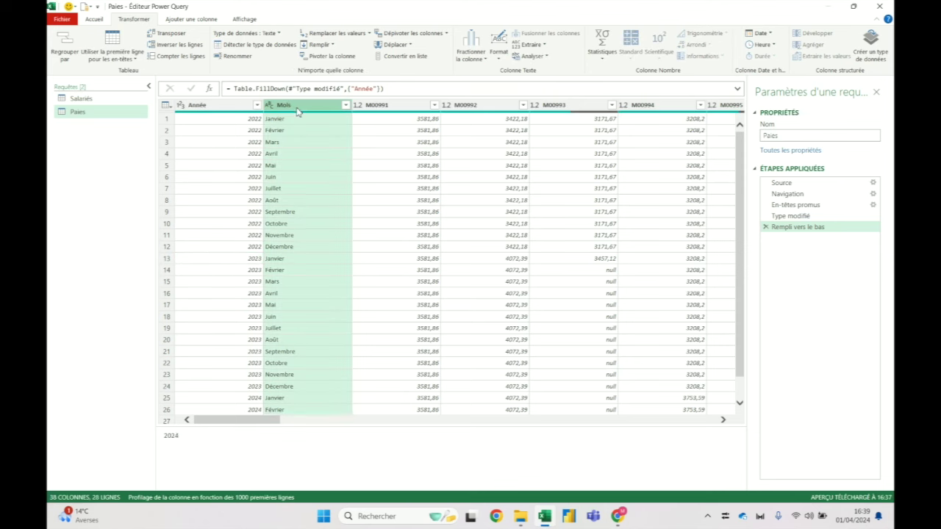
{"action": "left_click", "coordinate": [230, 110], "text": "ctrl"}
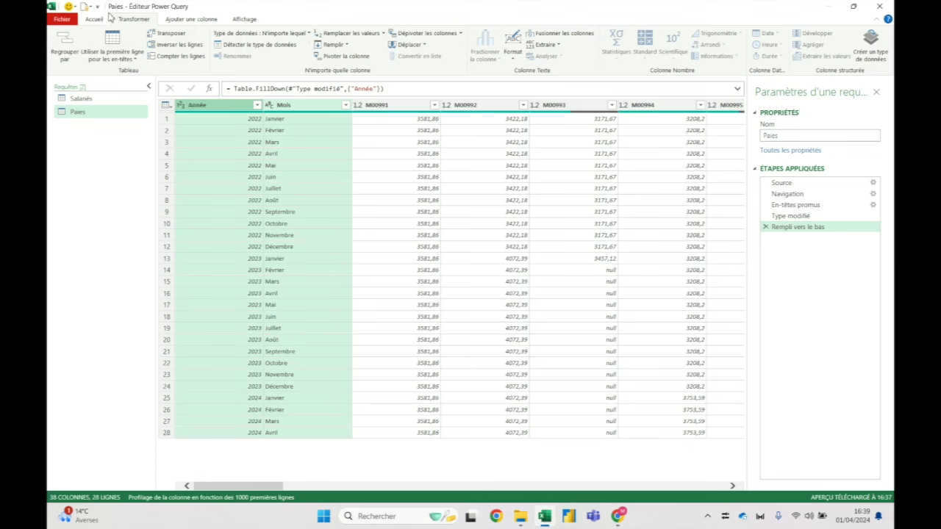
{"action": "left_click", "coordinate": [563, 33]}
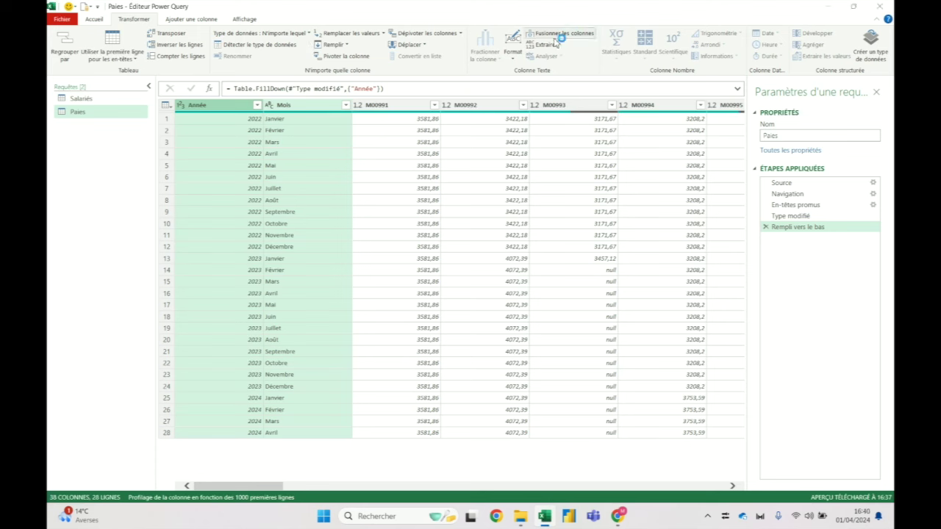
Step: Merge Année and Mois with a space separator into a new column named Date
{"action": "left_click", "coordinate": [349, 248]}
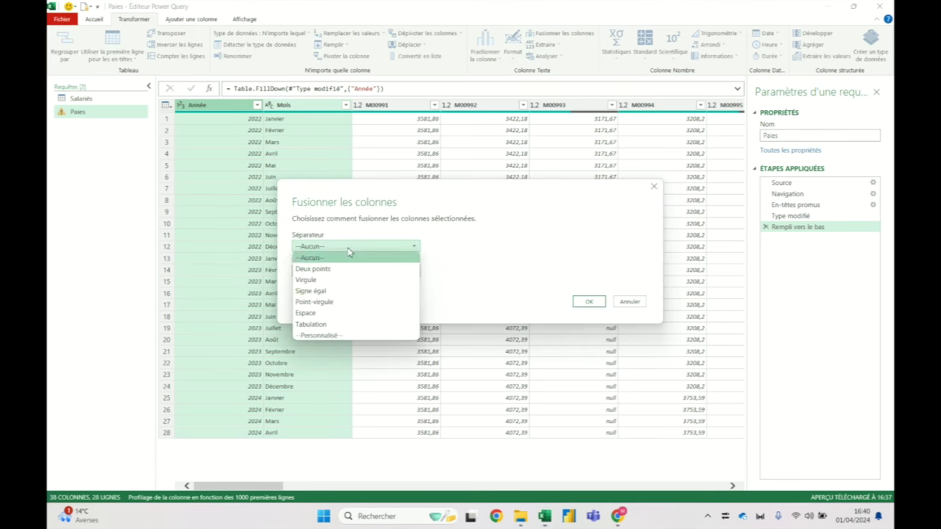
{"action": "left_click", "coordinate": [347, 313]}
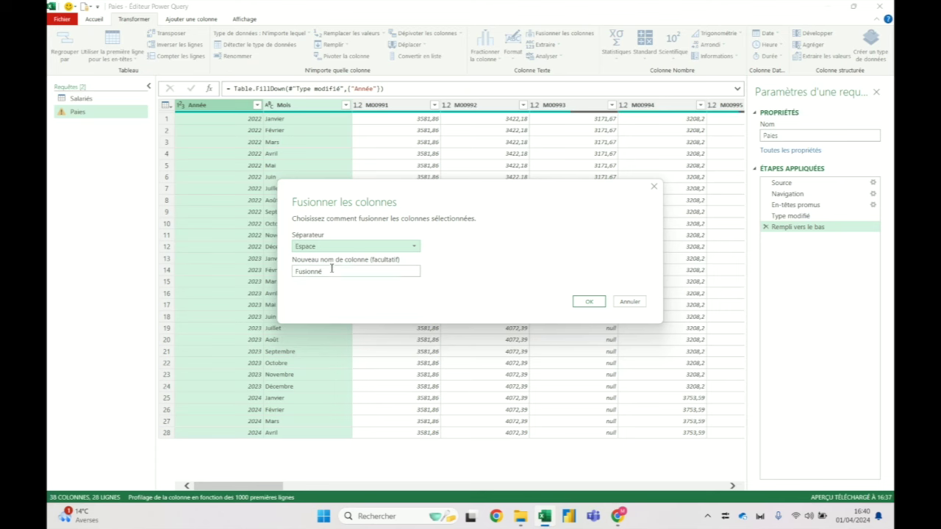
{"action": "double_click", "coordinate": [331, 269]}
{"action": "type", "text": "Date"}
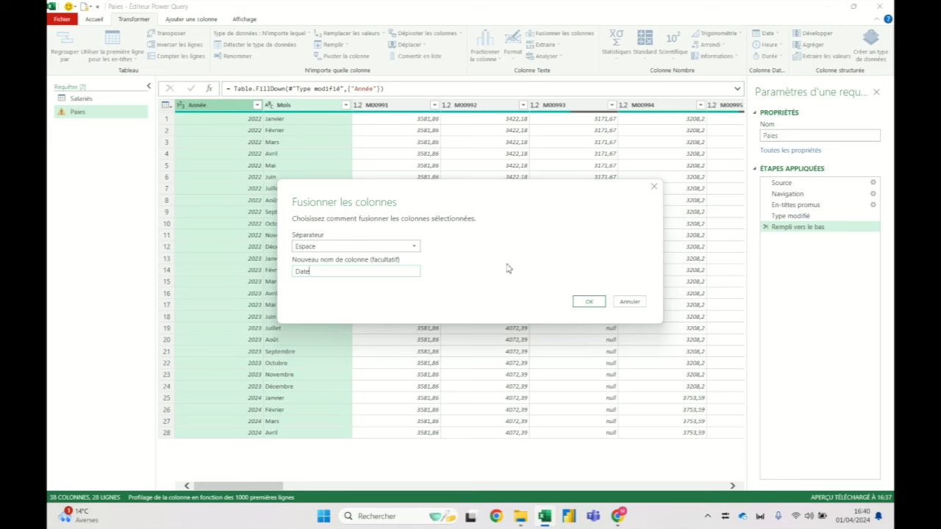
{"action": "left_click", "coordinate": [589, 301]}
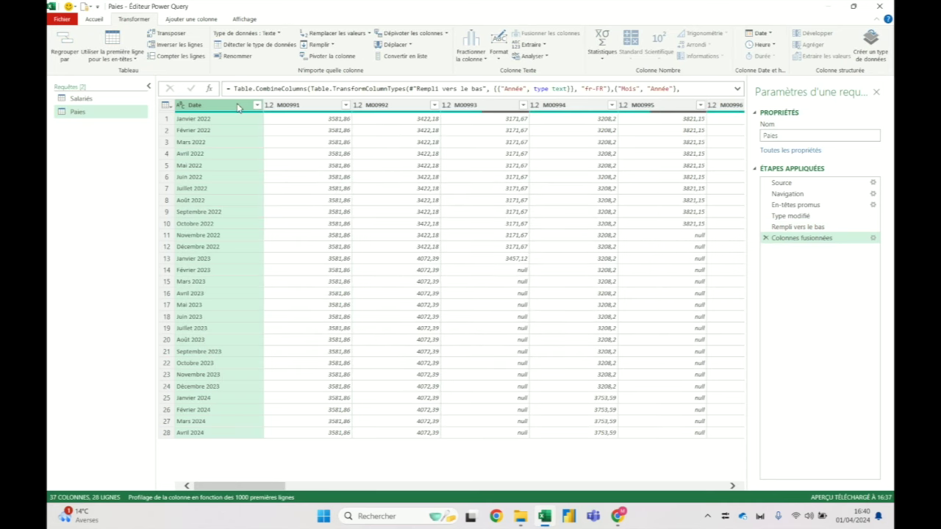
Step: Convert the Date column to each month's end date with Mois > Fin du mois
{"action": "left_click", "coordinate": [769, 33]}
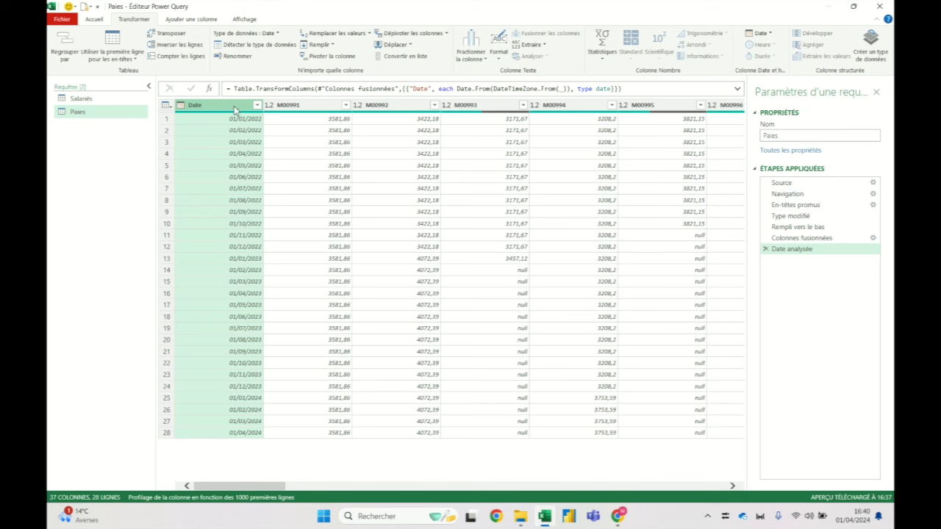
{"action": "left_click", "coordinate": [759, 33]}
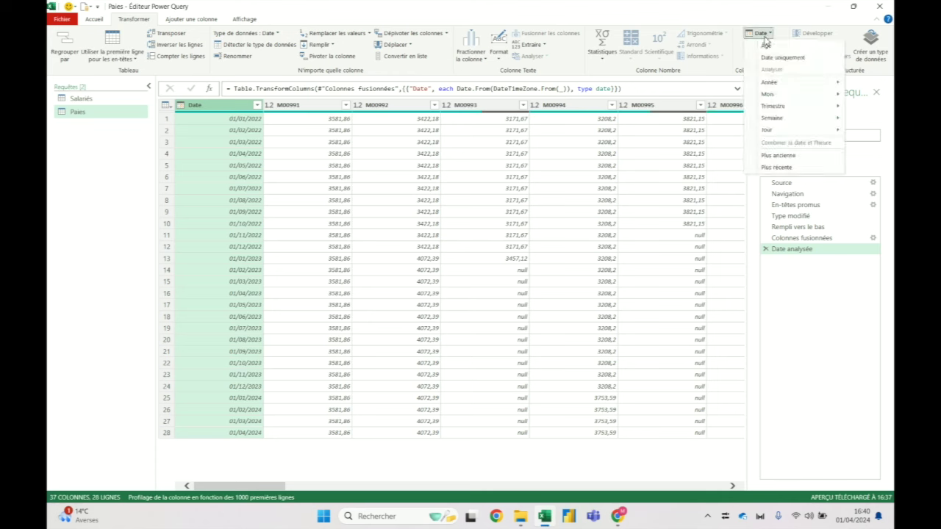
{"action": "mouse_move", "coordinate": [784, 97]}
{"action": "left_click", "coordinate": [706, 119]}
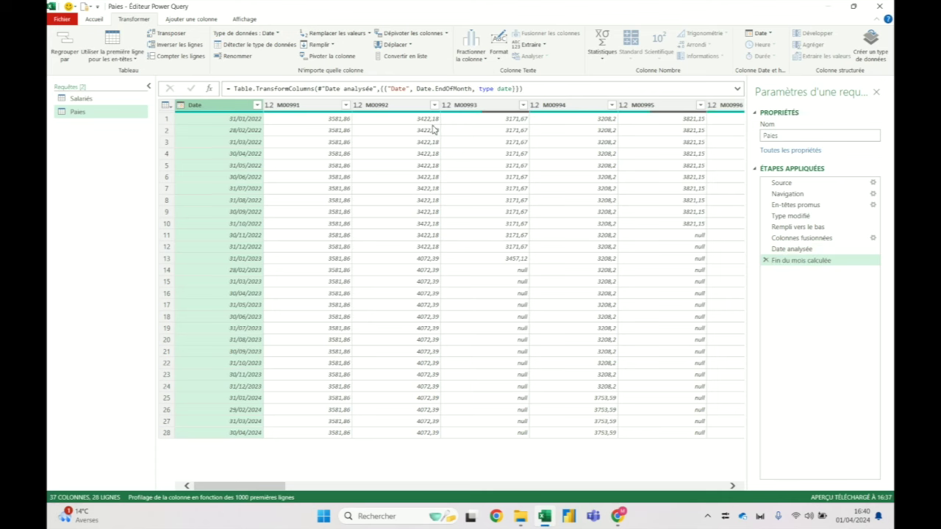
{"action": "left_click", "coordinate": [218, 121]}
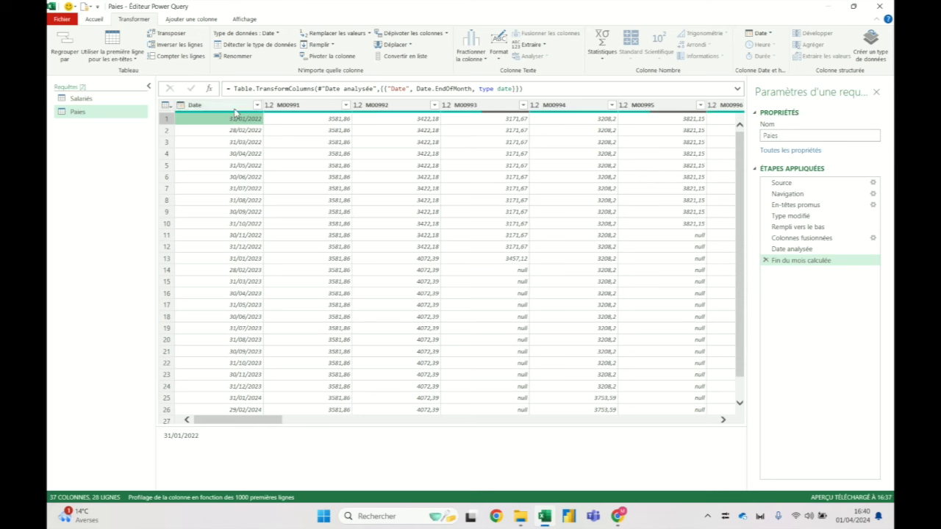
{"action": "left_click", "coordinate": [235, 109]}
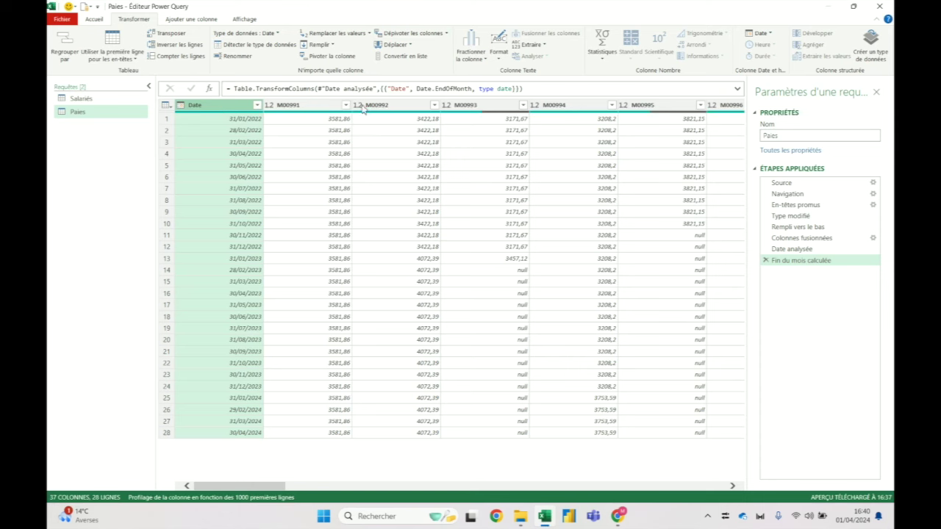
{"action": "left_click", "coordinate": [300, 107]}
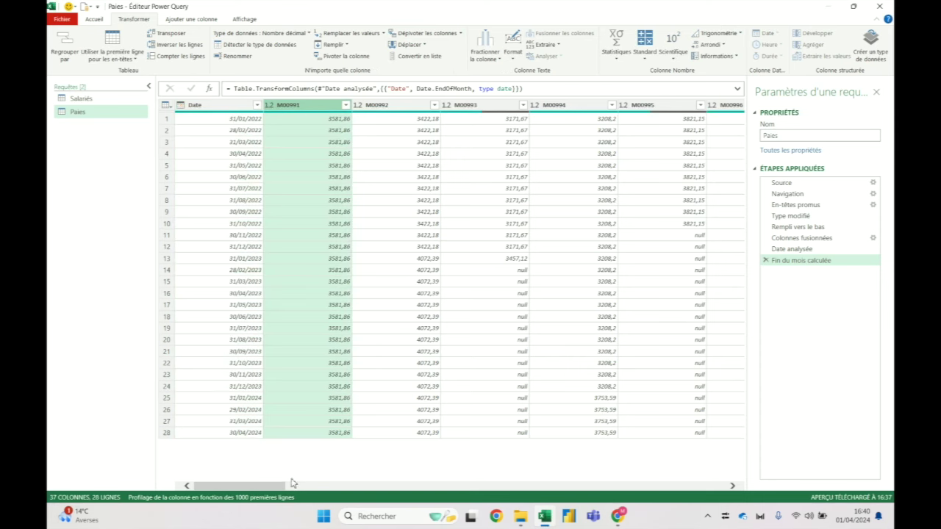
Step: Unpivot every column except Date into Attribut and Valeur columns
{"action": "left_click_drag", "start_coordinate": [280, 486], "coordinate": [773, 462]}
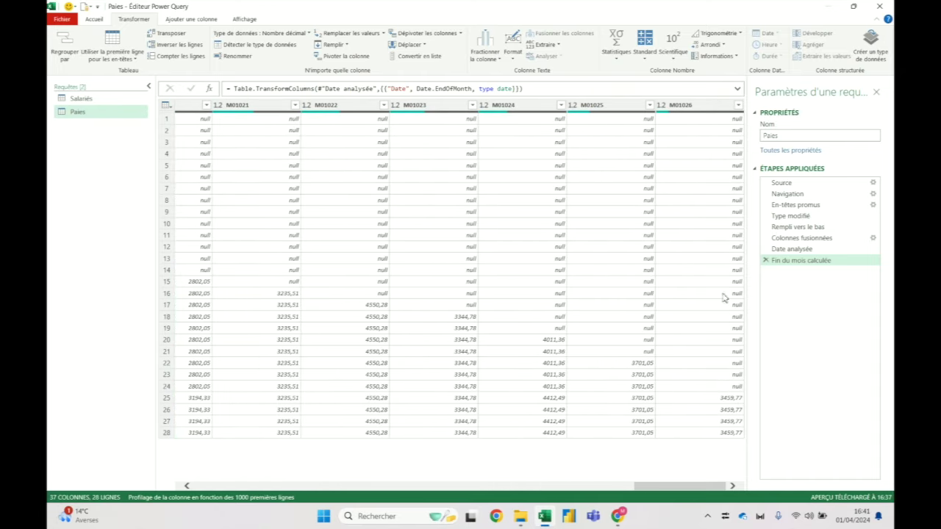
{"action": "left_click_drag", "start_coordinate": [680, 486], "coordinate": [239, 486]}
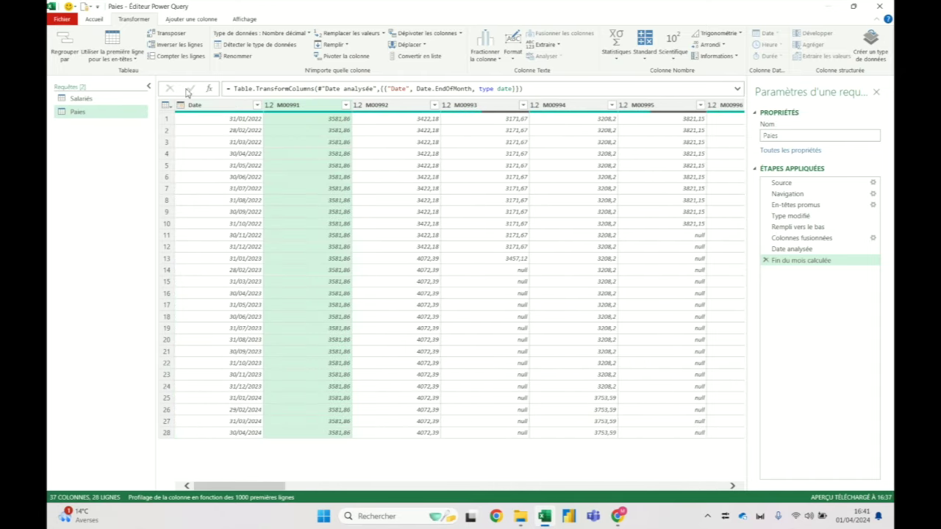
{"action": "left_click", "coordinate": [202, 105]}
{"action": "left_click", "coordinate": [446, 33]}
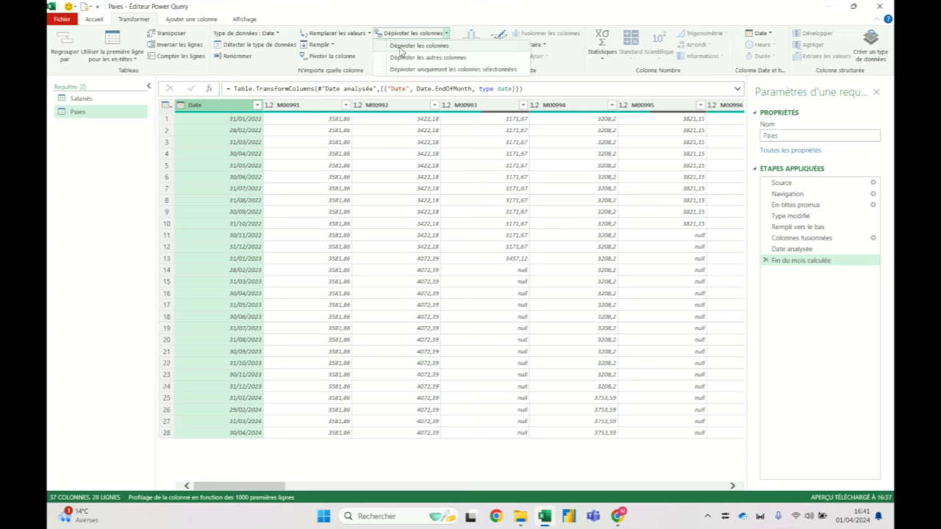
{"action": "left_click", "coordinate": [411, 57]}
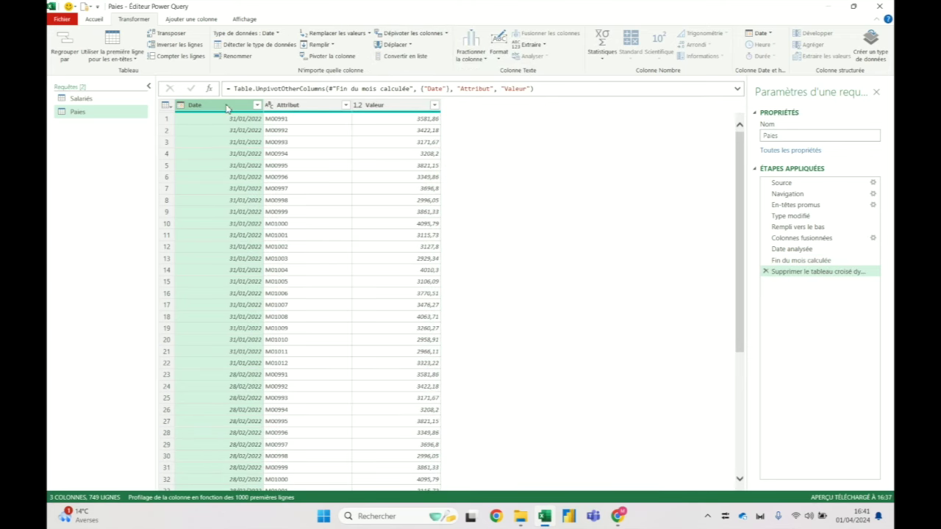
Step: Rename Attribut to Matricule and Valeur to Montant paie
{"action": "left_click", "coordinate": [313, 112]}
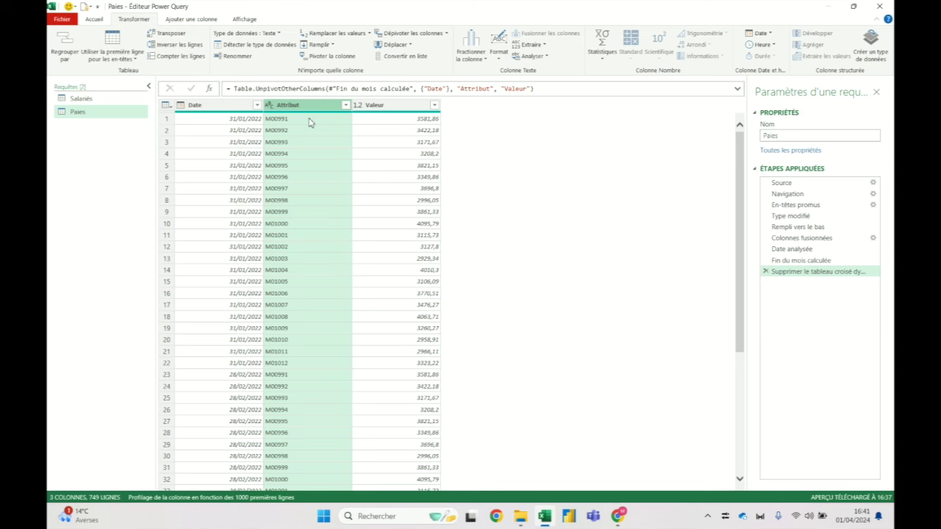
{"action": "left_click", "coordinate": [385, 120]}
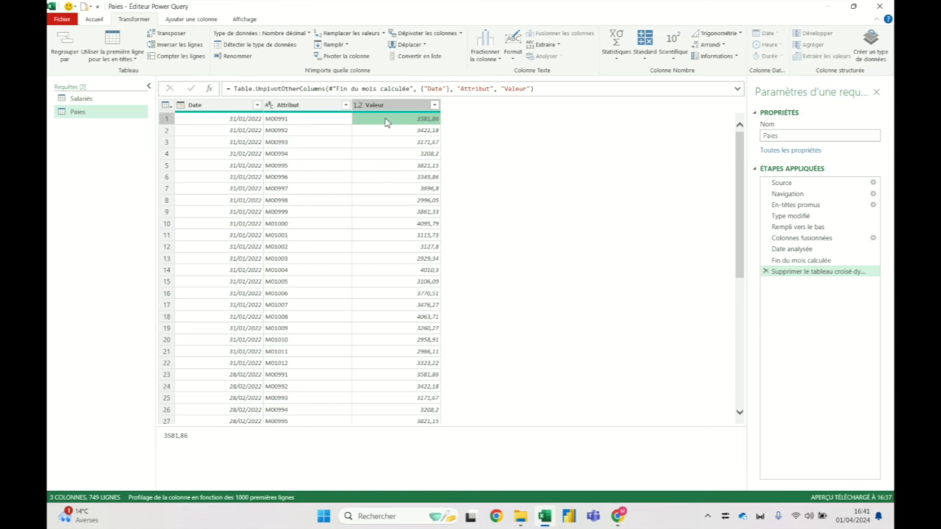
{"action": "left_click", "coordinate": [312, 110]}
{"action": "double_click", "coordinate": [307, 105]}
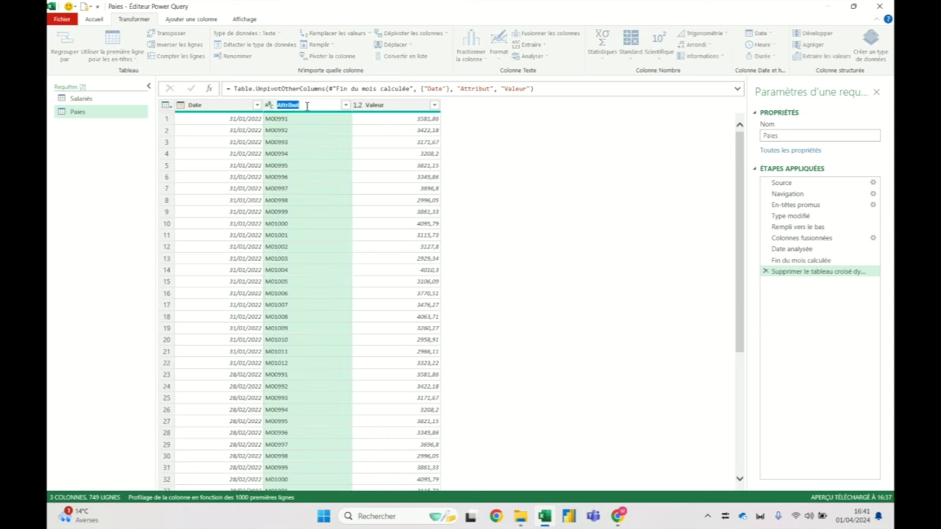
{"action": "type", "text": "M"}
{"action": "key", "text": "Return"}
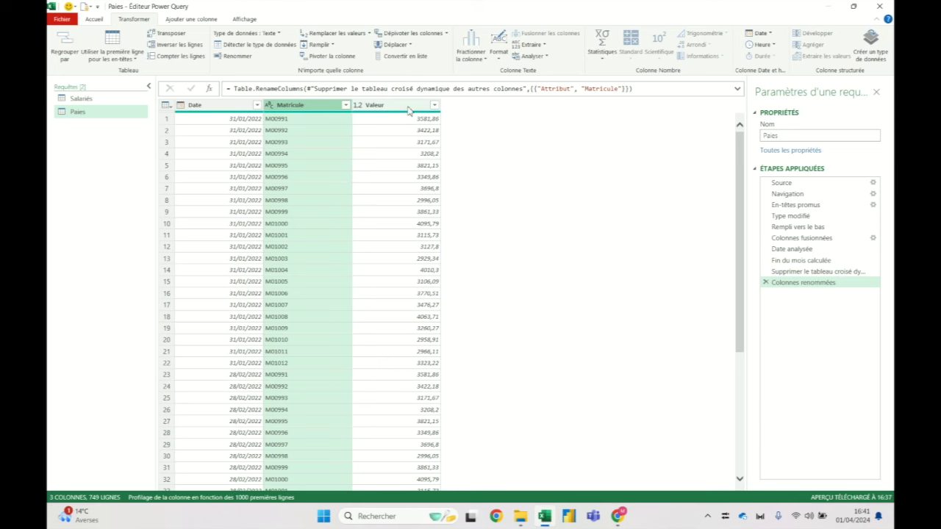
{"action": "left_click", "coordinate": [403, 105]}
{"action": "double_click", "coordinate": [403, 105]}
{"action": "type", "text": "Montant payé"}
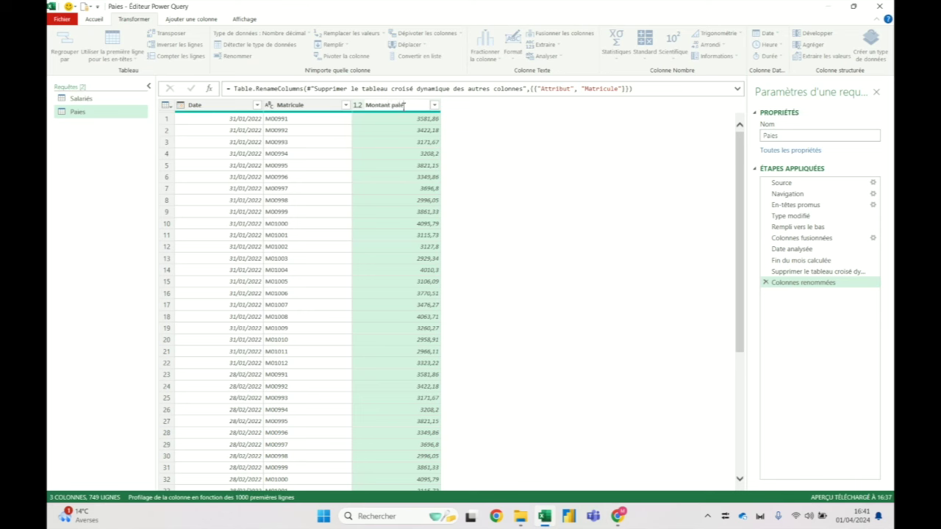
{"action": "key", "text": "Return"}
Step: Rename the Date column to Date paie
{"action": "left_click", "coordinate": [214, 107]}
{"action": "double_click", "coordinate": [214, 105]}
{"action": "type", "text": "Date paie"}
{"action": "key", "text": "Return"}
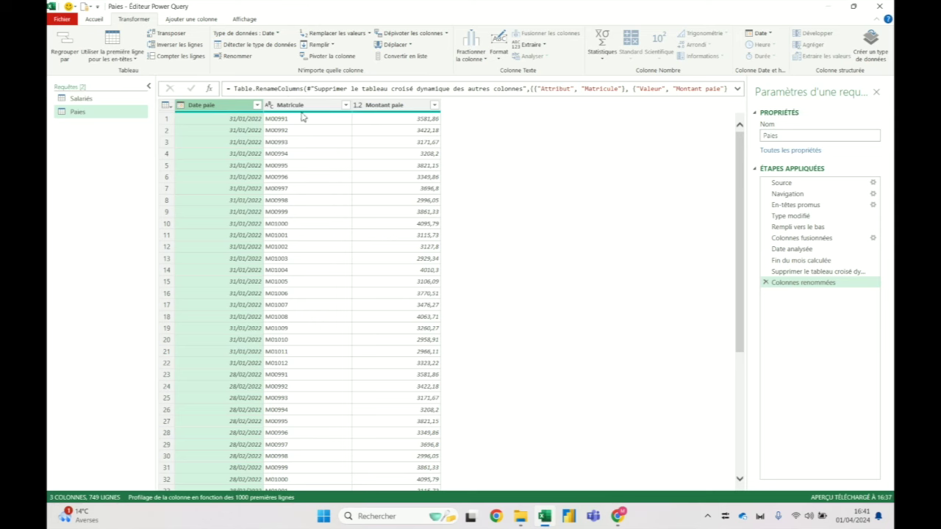
{"action": "left_click", "coordinate": [400, 105]}
{"action": "left_click", "coordinate": [360, 106]}
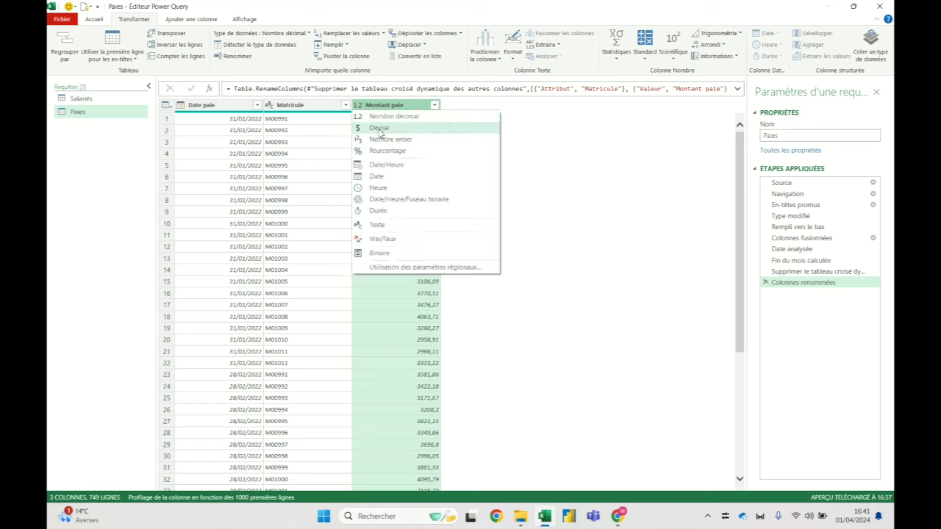
Step: Set the Montant paie column's data type to currency (Devise)
{"action": "left_click", "coordinate": [379, 129]}
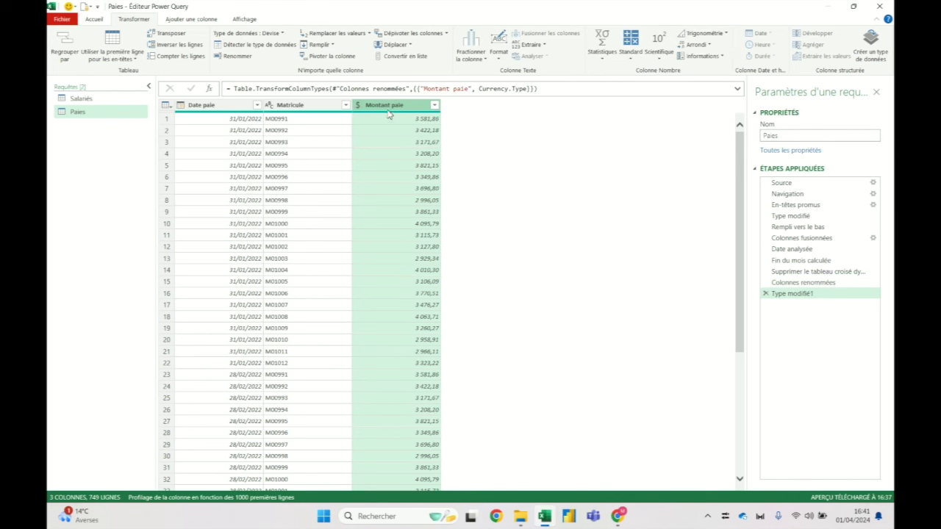
{"action": "left_click", "coordinate": [197, 164]}
{"action": "scroll", "coordinate": [731, 357], "scroll_direction": "down", "scroll_amount": 15}
{"action": "left_click_drag", "start_coordinate": [739, 394], "coordinate": [739, 300]}
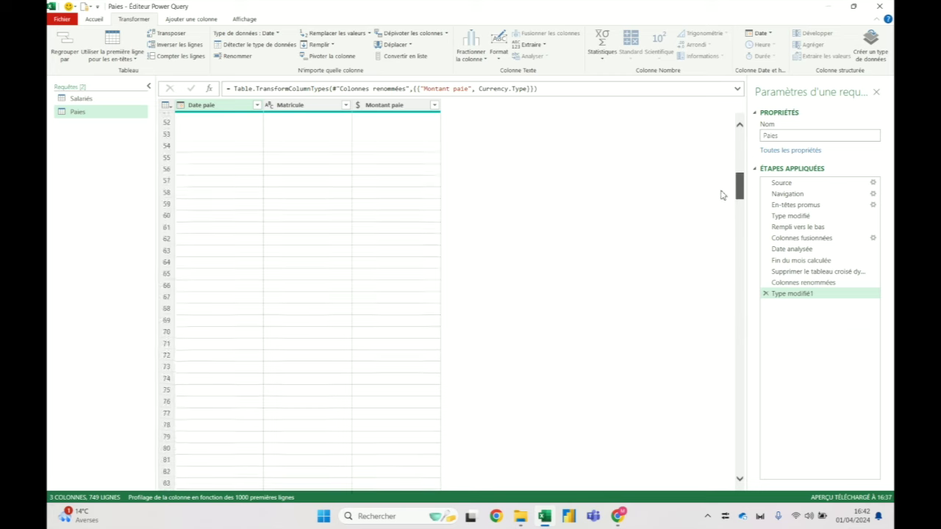
{"action": "left_click_drag", "start_coordinate": [730, 300], "coordinate": [720, 143]}
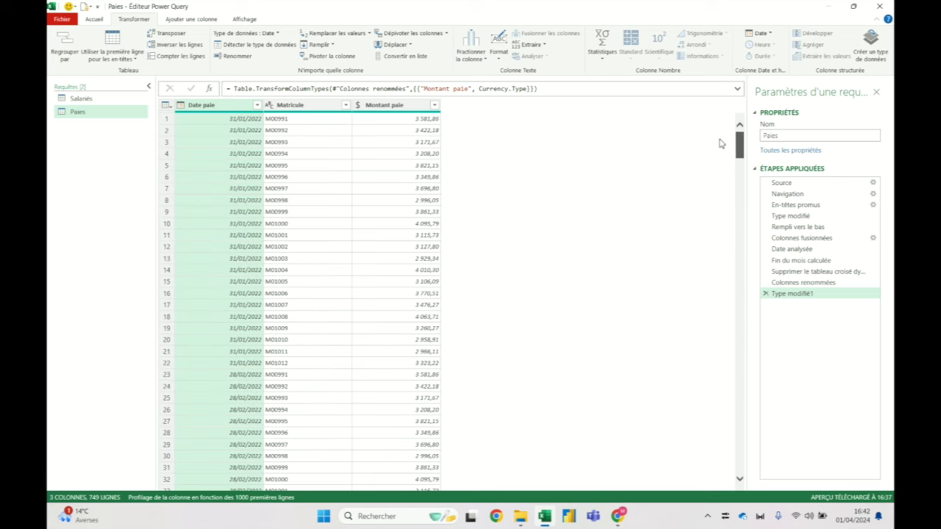
Step: Review the Fin du mois calculée applied step, then switch to the Salariés query
{"action": "left_click", "coordinate": [820, 263]}
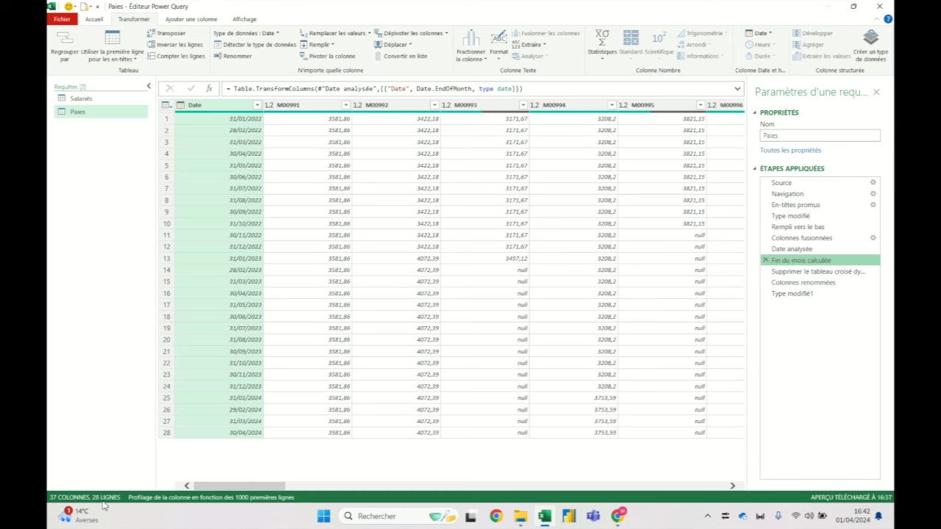
{"action": "left_click", "coordinate": [805, 294]}
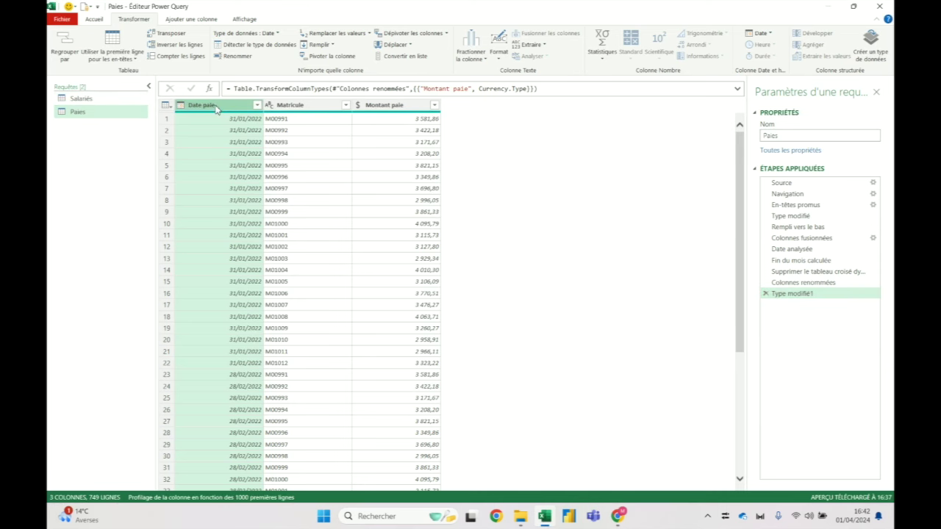
{"action": "left_click", "coordinate": [306, 109]}
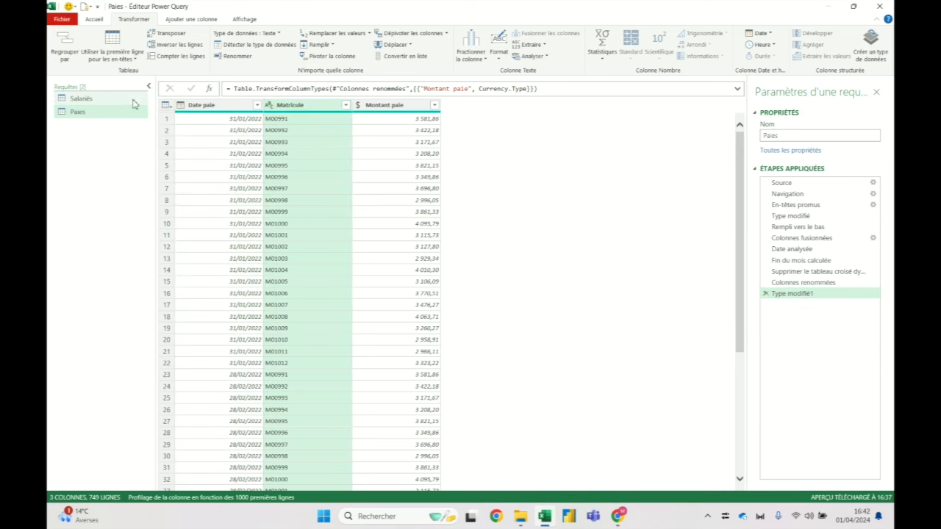
{"action": "left_click", "coordinate": [134, 101]}
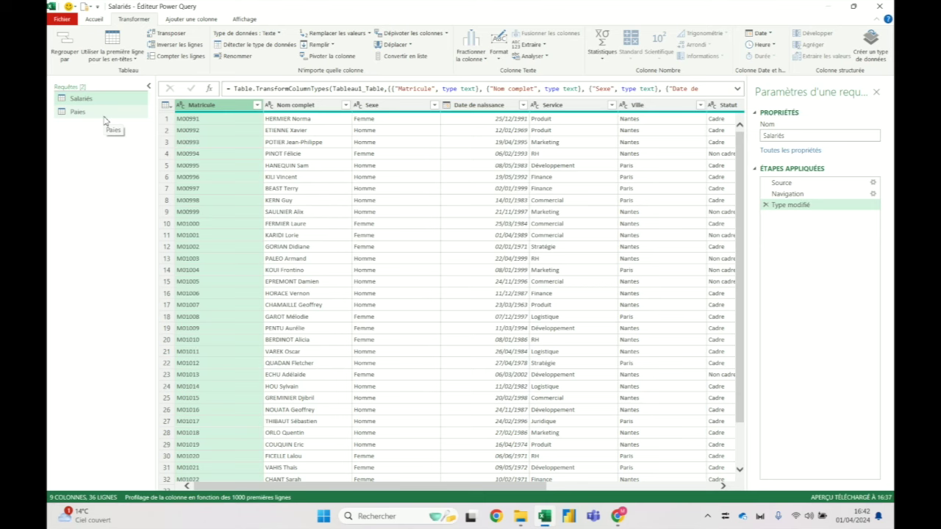
Step: Merge Paies with Salariés on Matricule as a new query with Fusionner comme nouvelles
{"action": "left_click", "coordinate": [105, 118]}
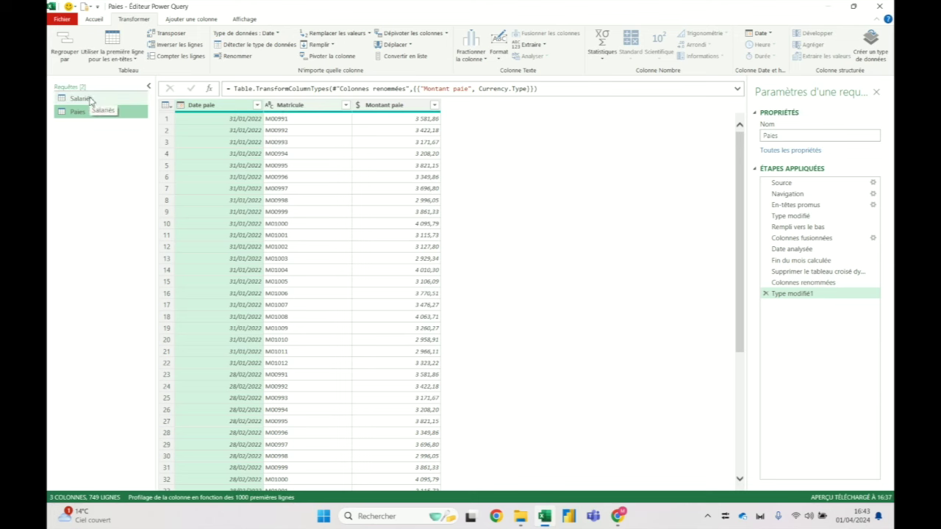
{"action": "left_click", "coordinate": [94, 19]}
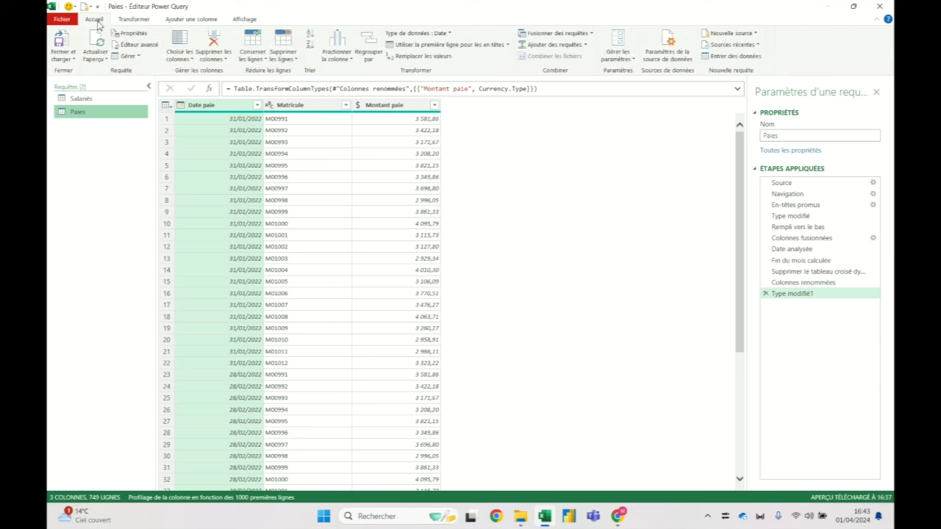
{"action": "left_click", "coordinate": [591, 33]}
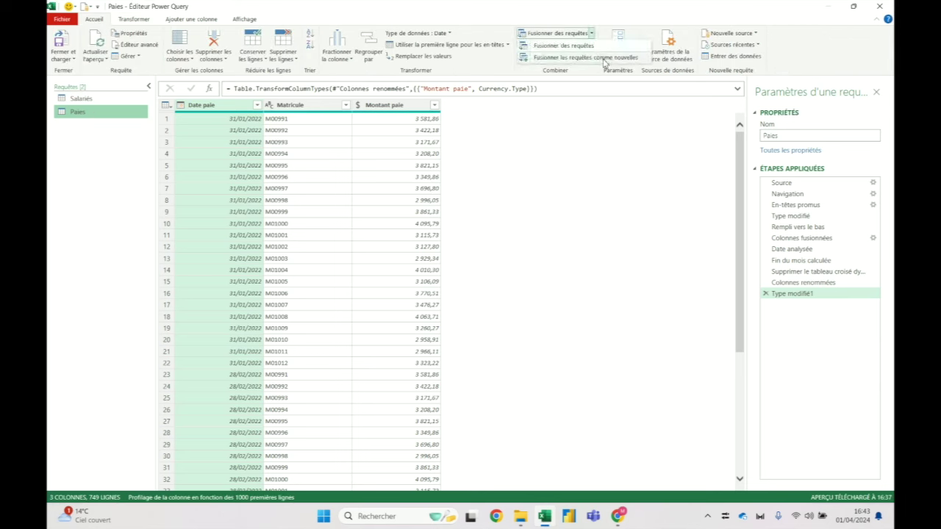
{"action": "left_click", "coordinate": [604, 60]}
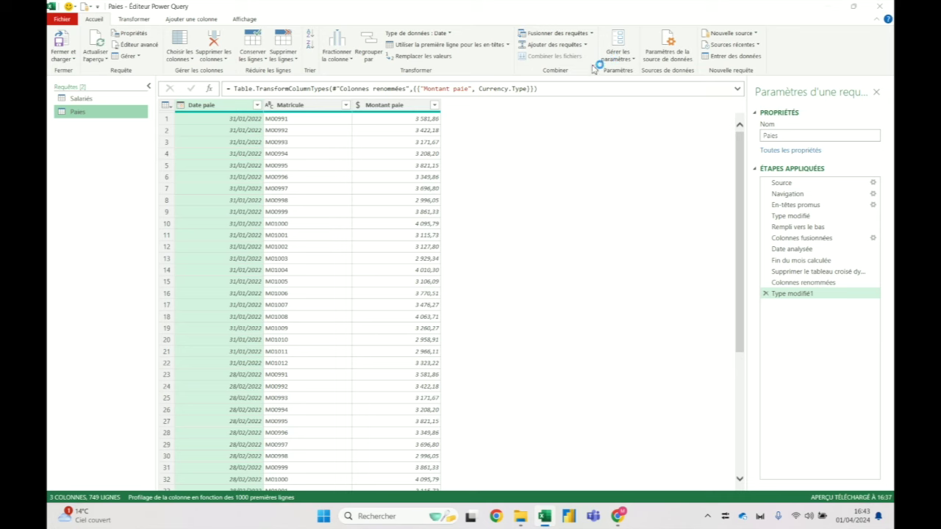
{"action": "left_click", "coordinate": [351, 158]}
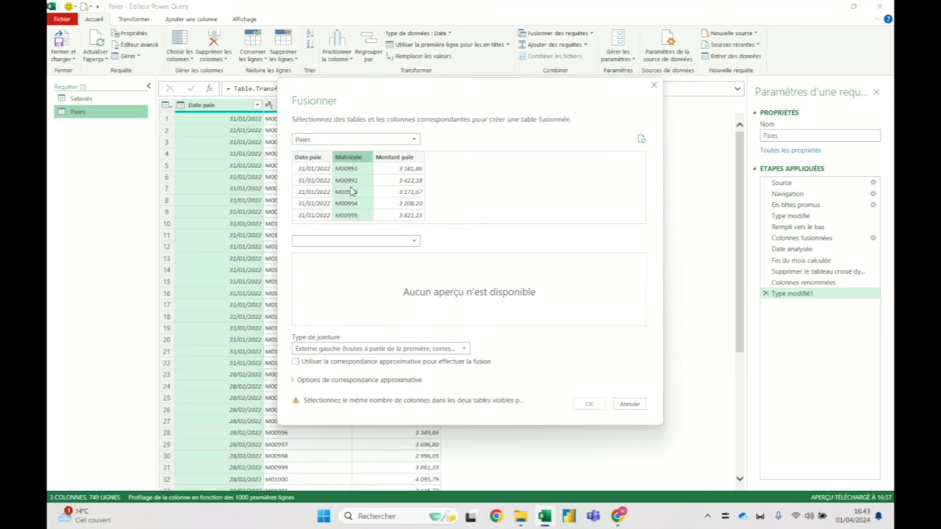
{"action": "left_click", "coordinate": [349, 243]}
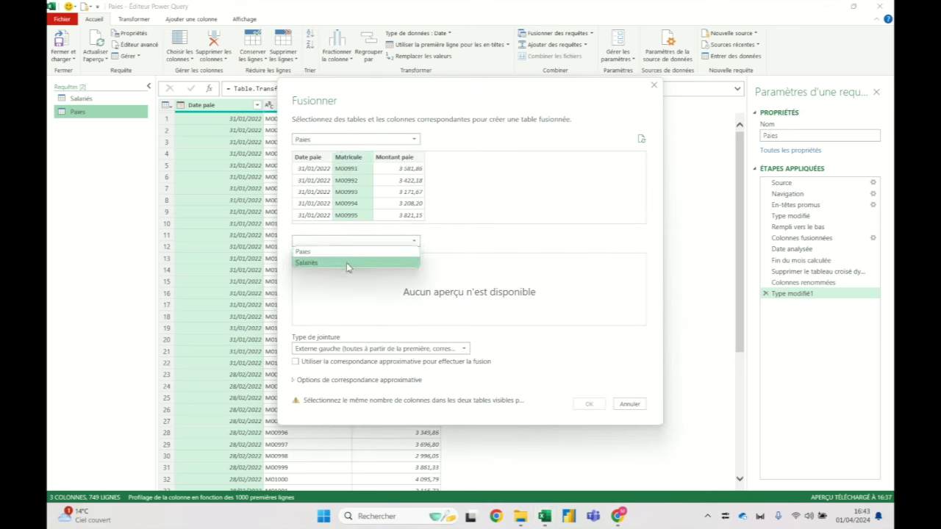
{"action": "left_click", "coordinate": [348, 266]}
{"action": "left_click", "coordinate": [312, 260]}
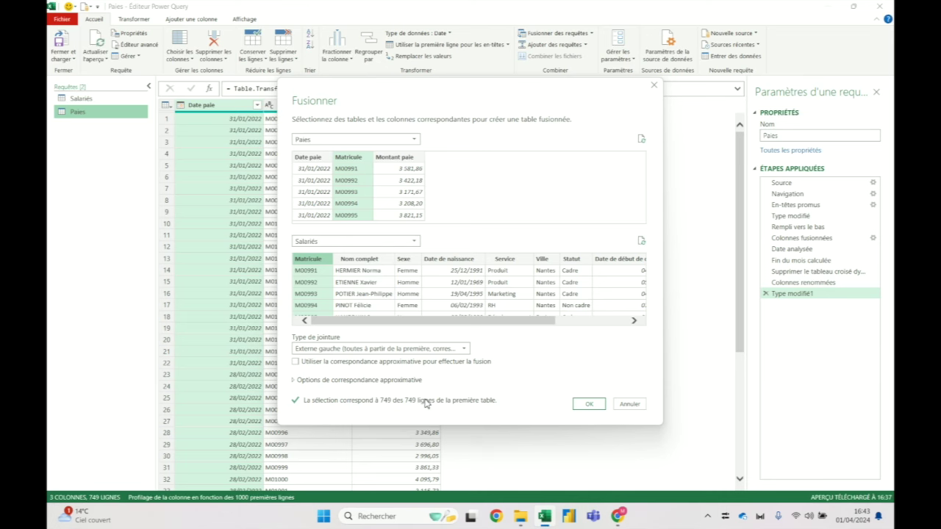
{"action": "left_click", "coordinate": [590, 404]}
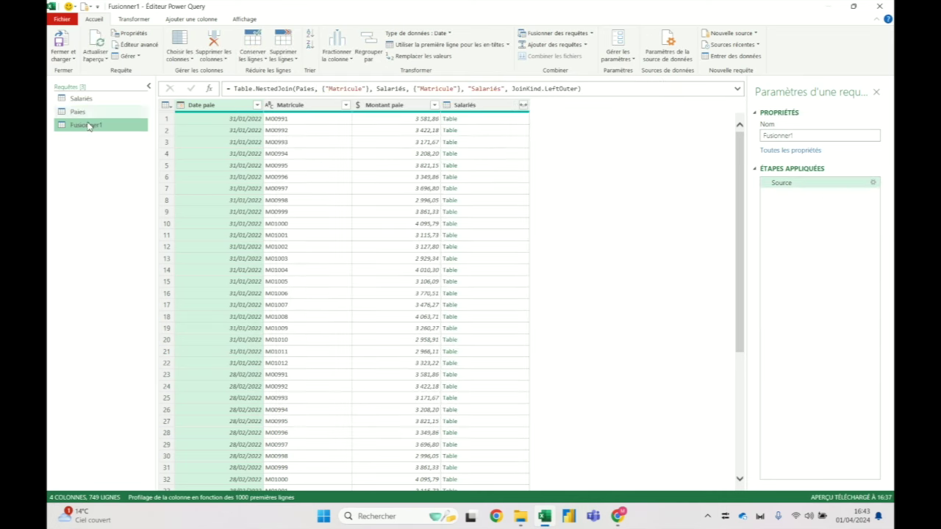
Step: Rename the Fusionner1 query to Paies + Salariés
{"action": "double_click", "coordinate": [88, 125]}
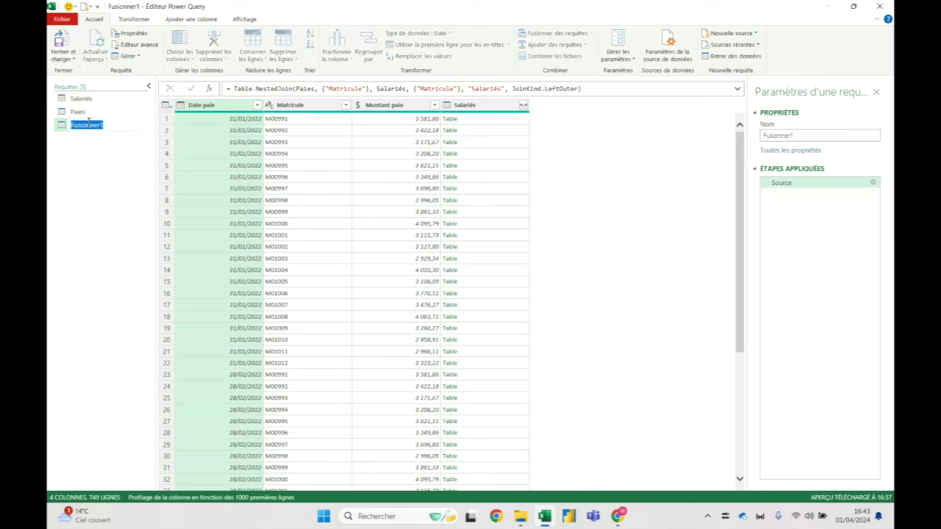
{"action": "type", "text": "F"}
{"action": "key", "text": "Return"}
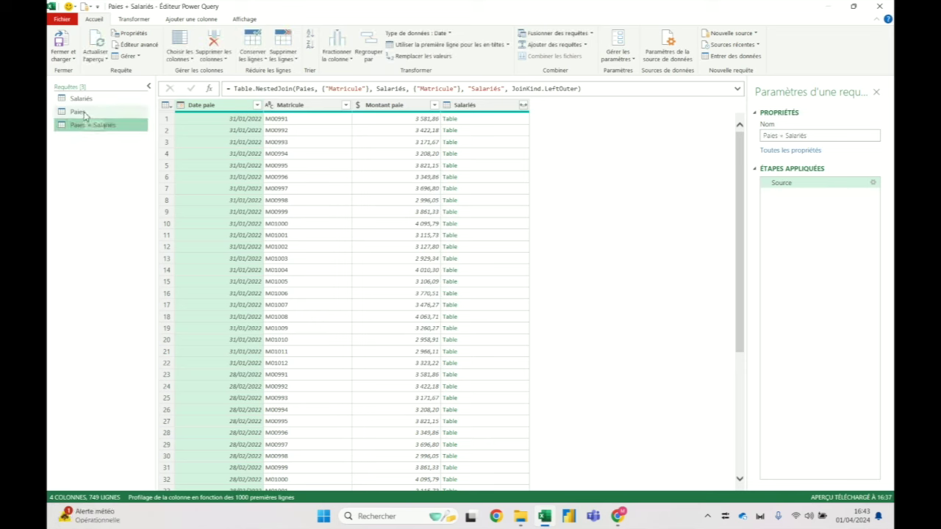
Step: Preview the nested Salariés records and show its expand choices with all columns deselected
{"action": "left_click", "coordinate": [300, 105]}
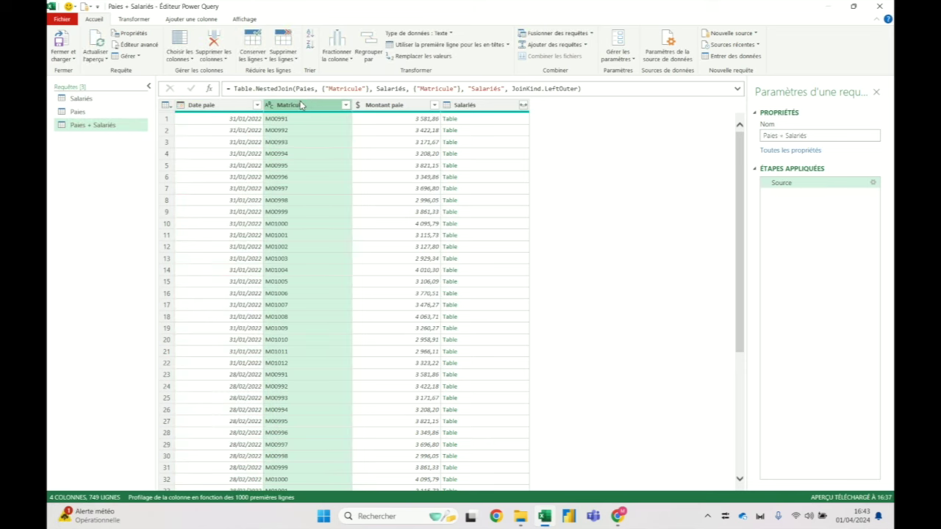
{"action": "left_click", "coordinate": [391, 108]}
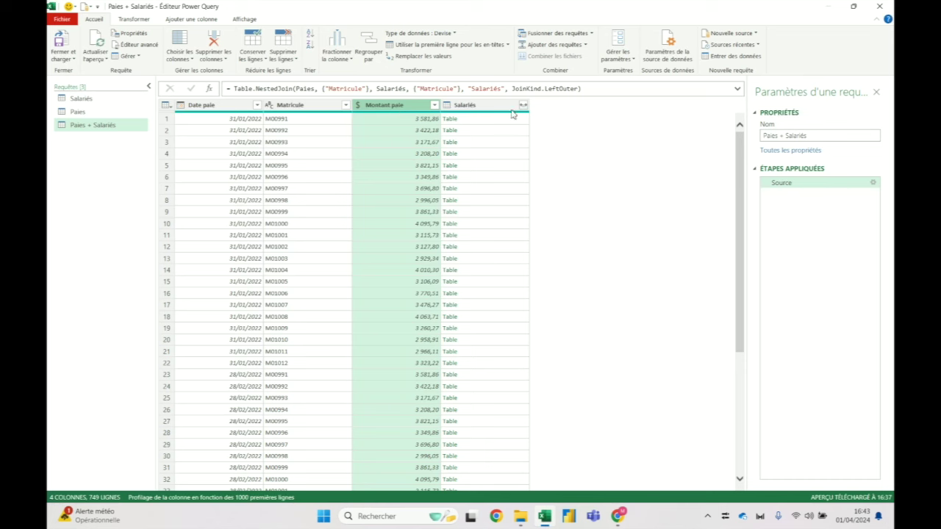
{"action": "left_click", "coordinate": [514, 109]}
{"action": "left_click", "coordinate": [506, 122]}
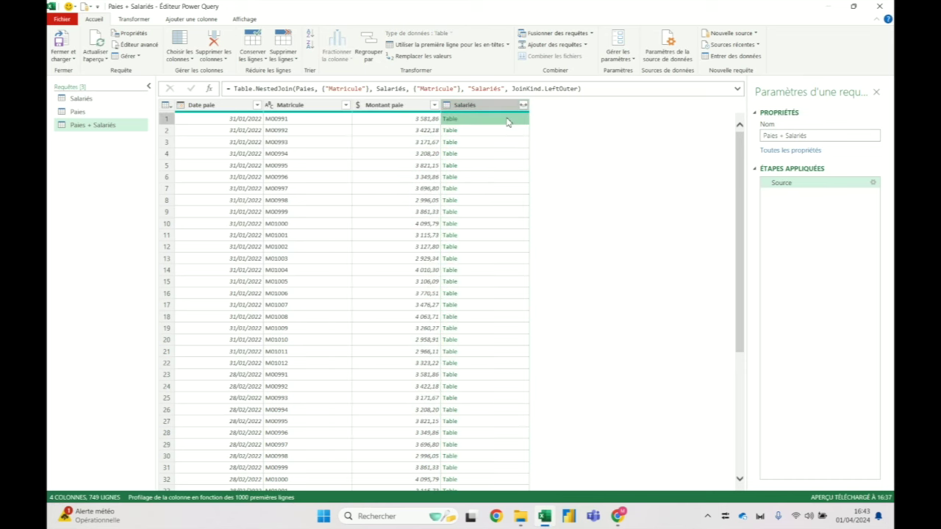
{"action": "left_click", "coordinate": [505, 131]}
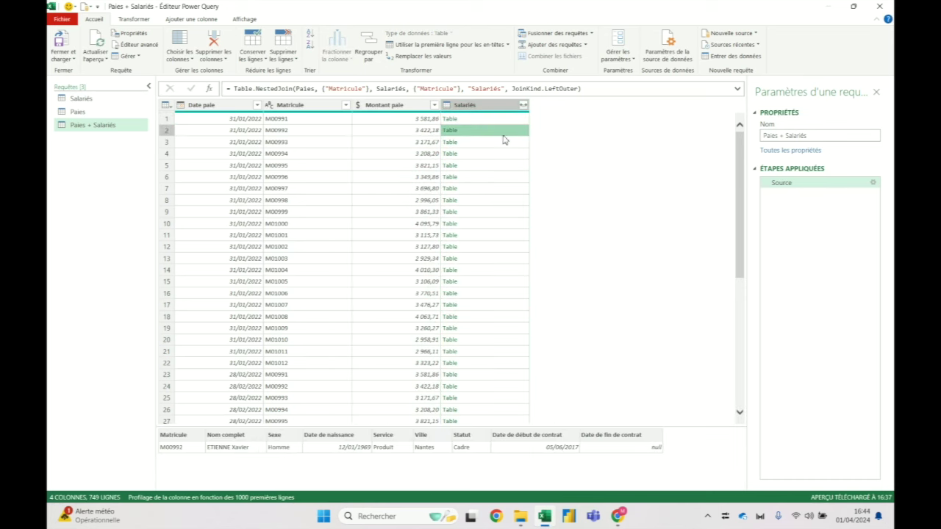
{"action": "left_click", "coordinate": [499, 155]}
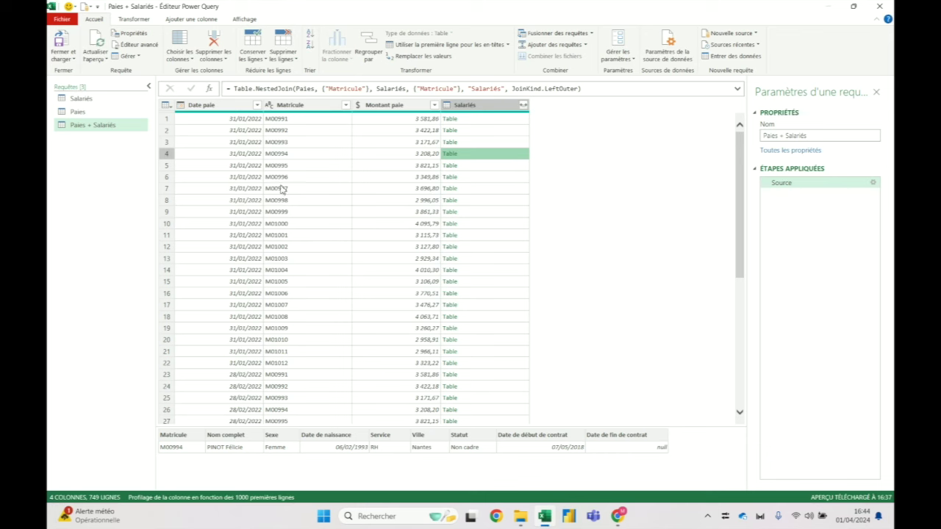
{"action": "left_click", "coordinate": [522, 104]}
{"action": "left_click", "coordinate": [427, 150]}
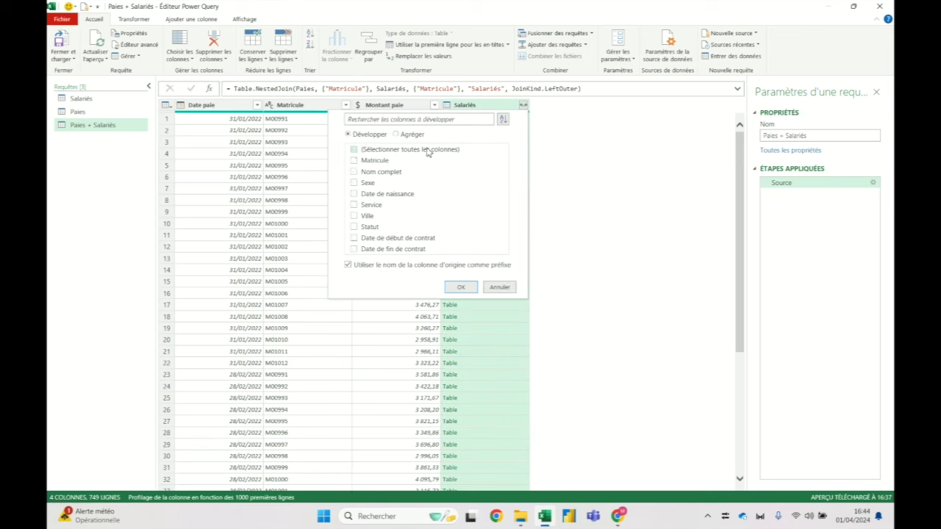
Step: Expand all Salariés columns except Matricule, without the original column name prefix
{"action": "left_click", "coordinate": [353, 150]}
{"action": "left_click", "coordinate": [355, 161]}
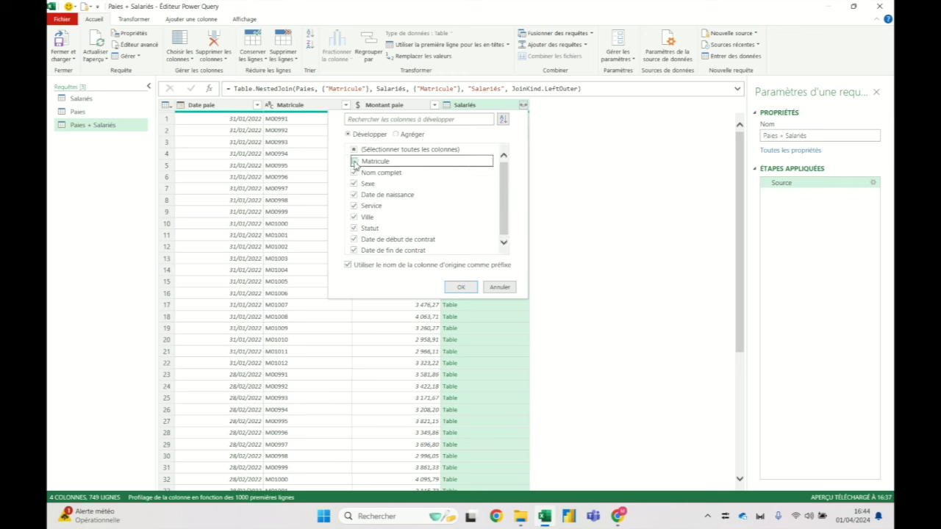
{"action": "left_click", "coordinate": [347, 266]}
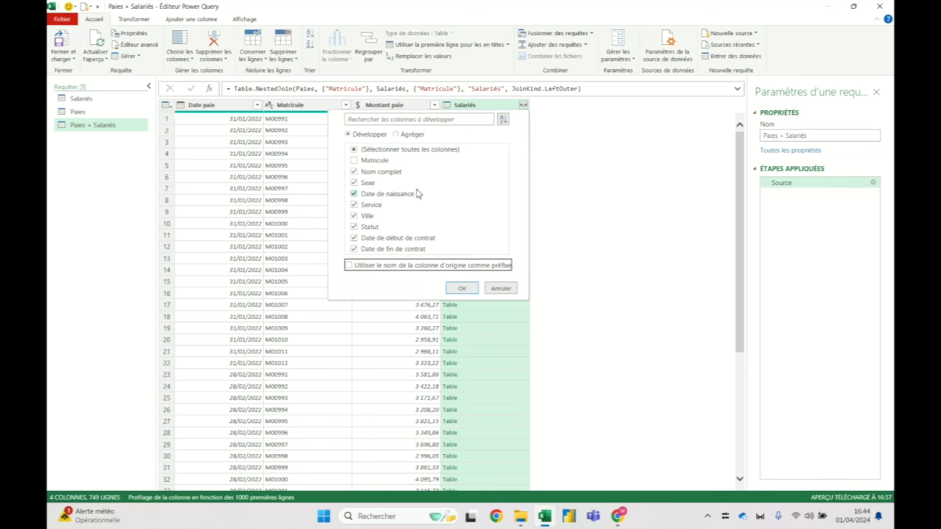
{"action": "left_click", "coordinate": [468, 290]}
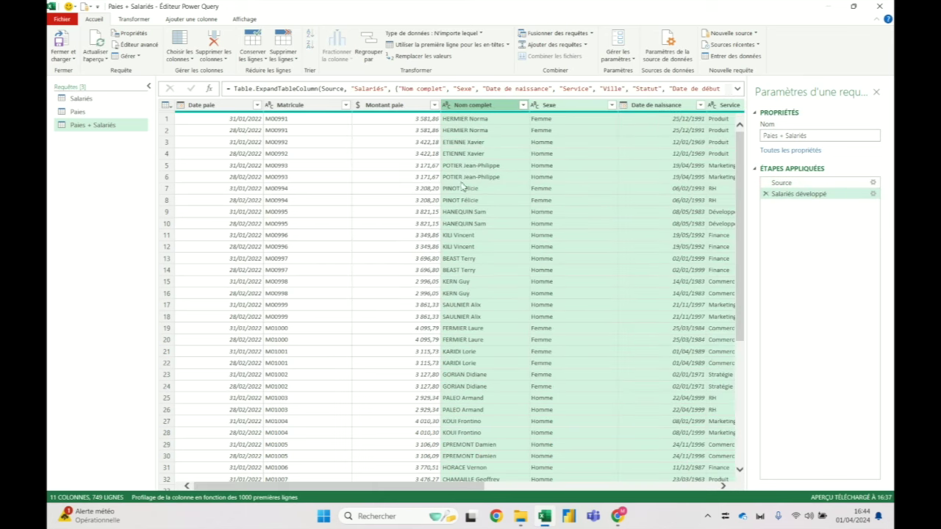
Step: Review the expanded Nom complet, Sexe and Date de naissance columns
{"action": "left_click", "coordinate": [482, 105]}
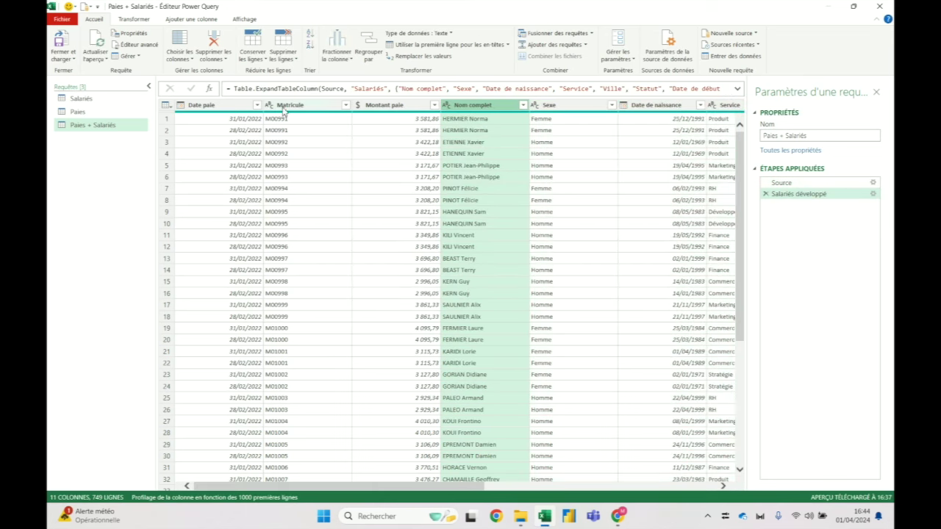
{"action": "left_click", "coordinate": [283, 107]}
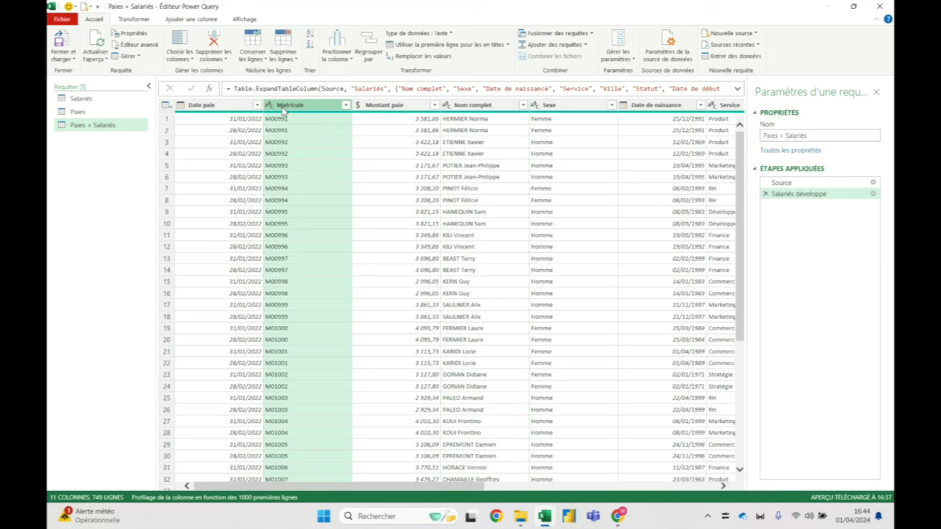
{"action": "left_click", "coordinate": [481, 110]}
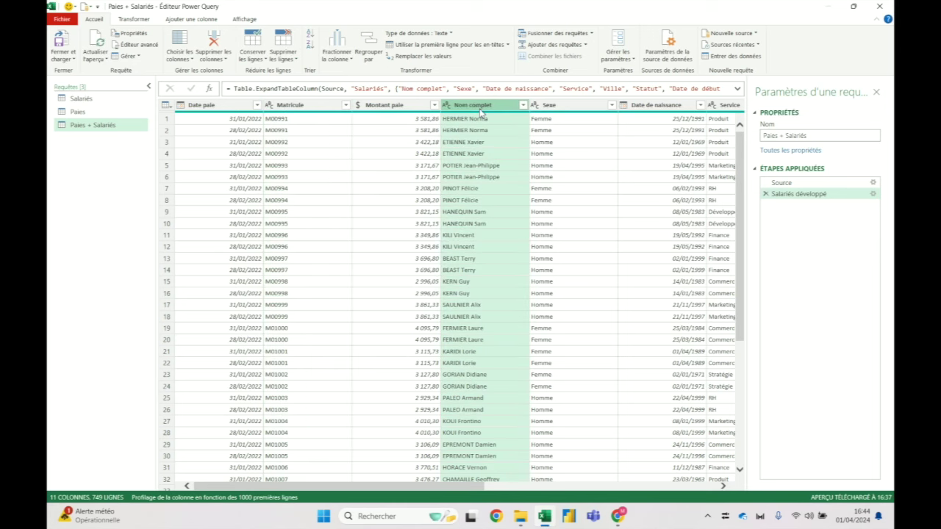
{"action": "left_click", "coordinate": [552, 111]}
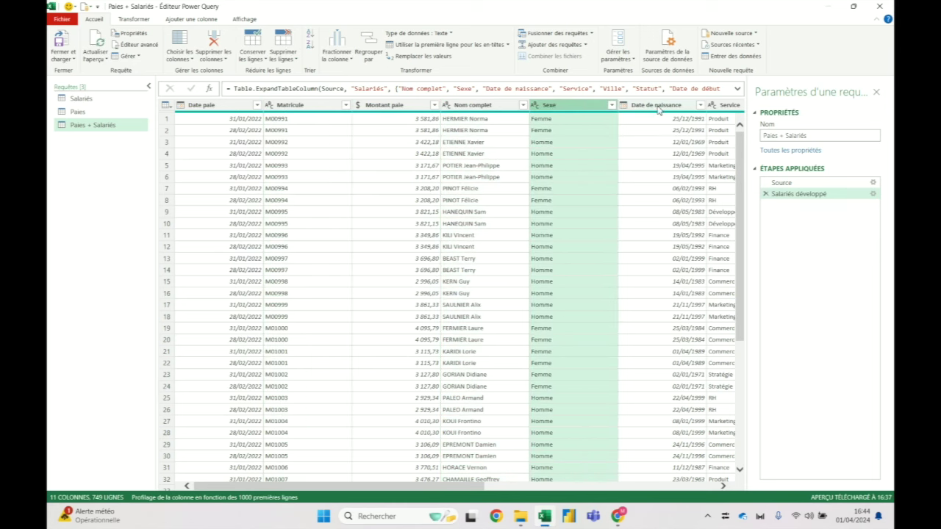
{"action": "left_click", "coordinate": [658, 109]}
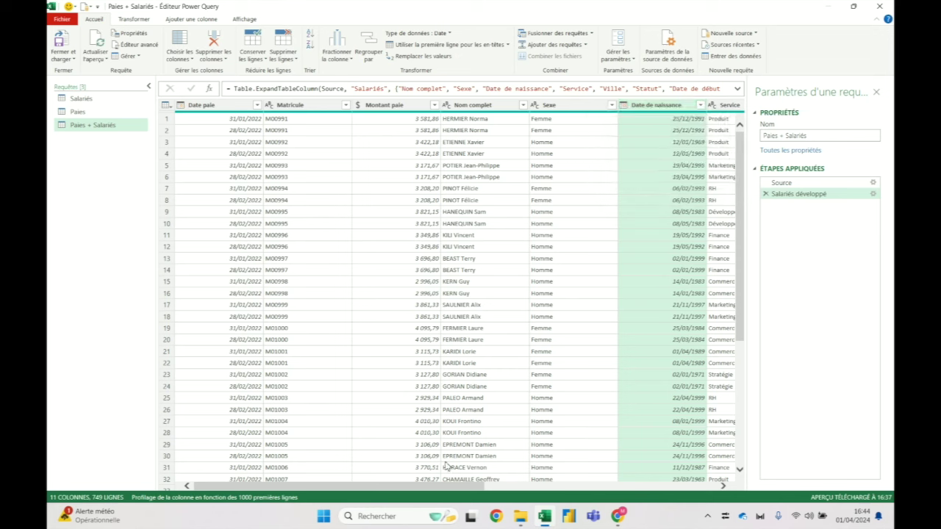
{"action": "left_click", "coordinate": [73, 61]}
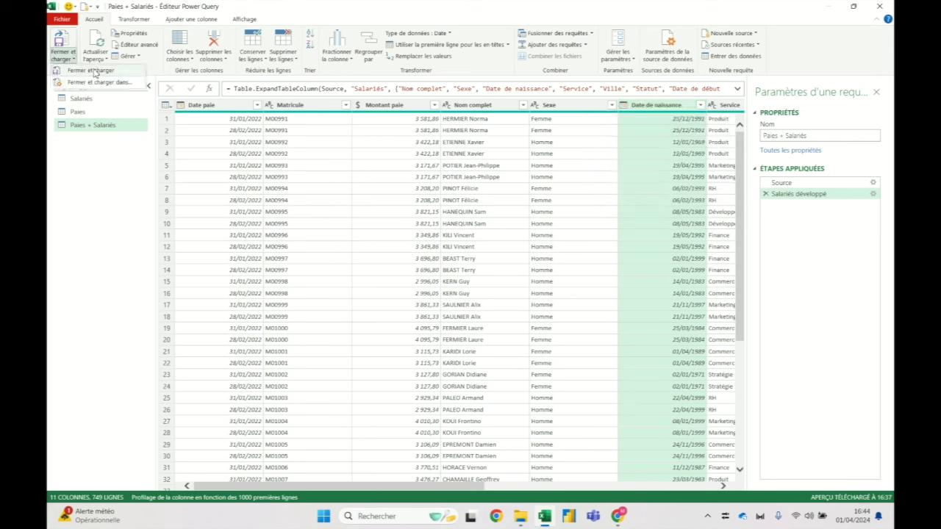
Step: Close and load Paies + Salariés as a worksheet table, then review its names and birth dates
{"action": "left_click", "coordinate": [92, 70]}
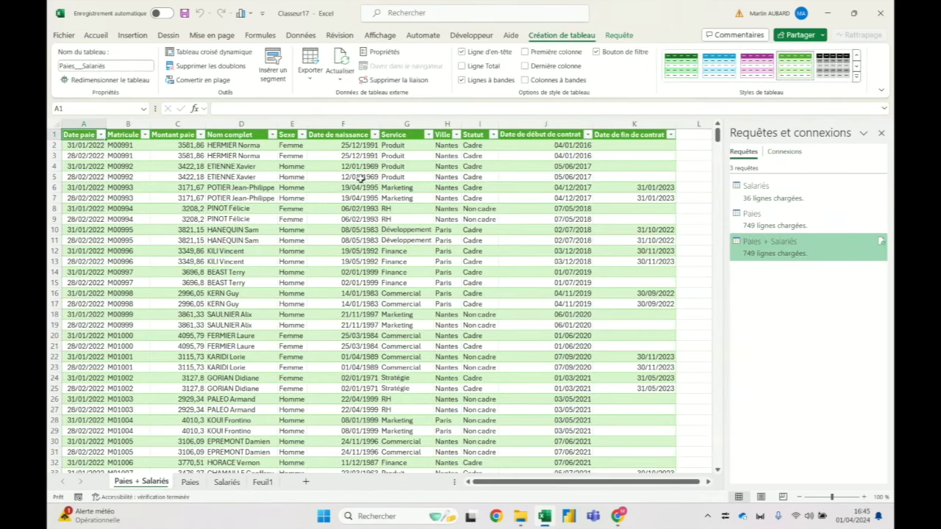
{"action": "left_click", "coordinate": [355, 187]}
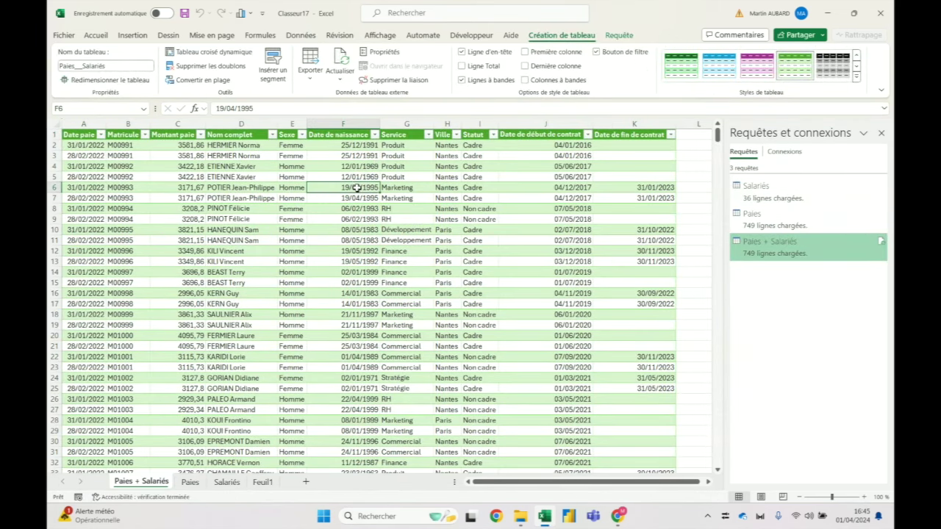
{"action": "left_click", "coordinate": [244, 177]}
{"action": "right_click", "coordinate": [244, 177]}
{"action": "left_click", "coordinate": [139, 36]}
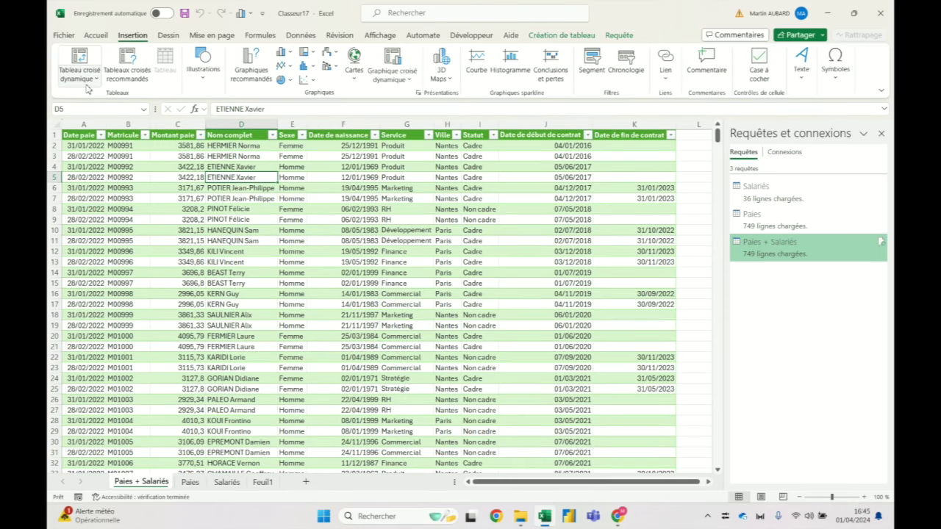
{"action": "left_click", "coordinate": [189, 481]}
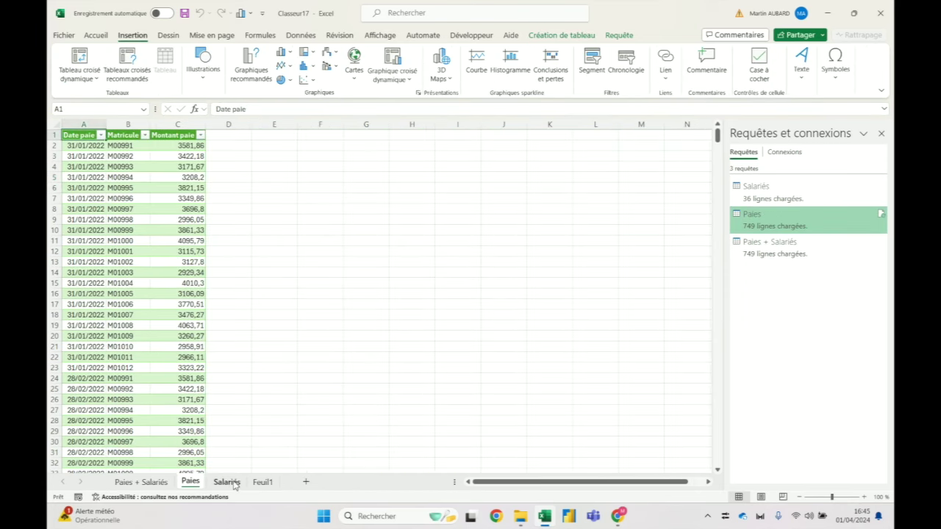
Step: Delete the Paies and Salariés sheets and start a PivotTable from the Paies + Salariés table
{"action": "left_click", "coordinate": [230, 484], "text": "ctrl"}
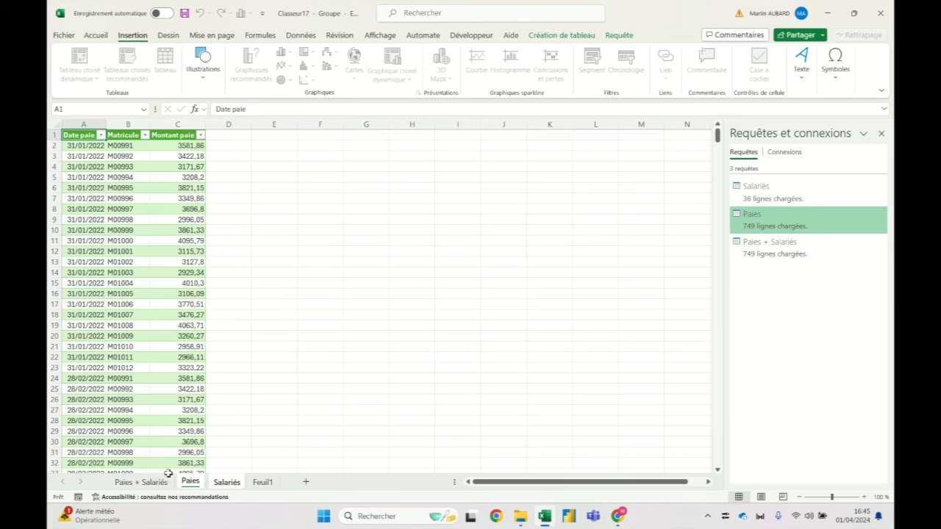
{"action": "right_click", "coordinate": [196, 485]}
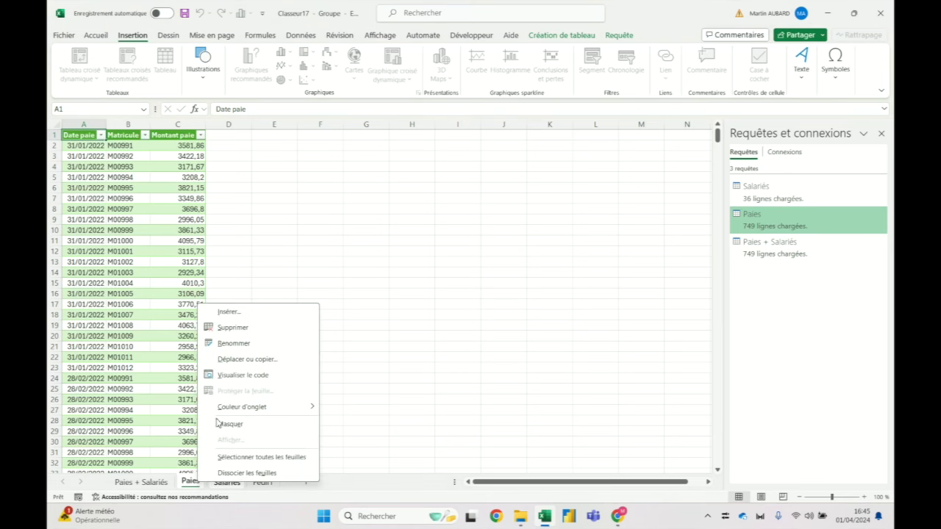
{"action": "left_click", "coordinate": [237, 328]}
{"action": "left_click", "coordinate": [497, 280]}
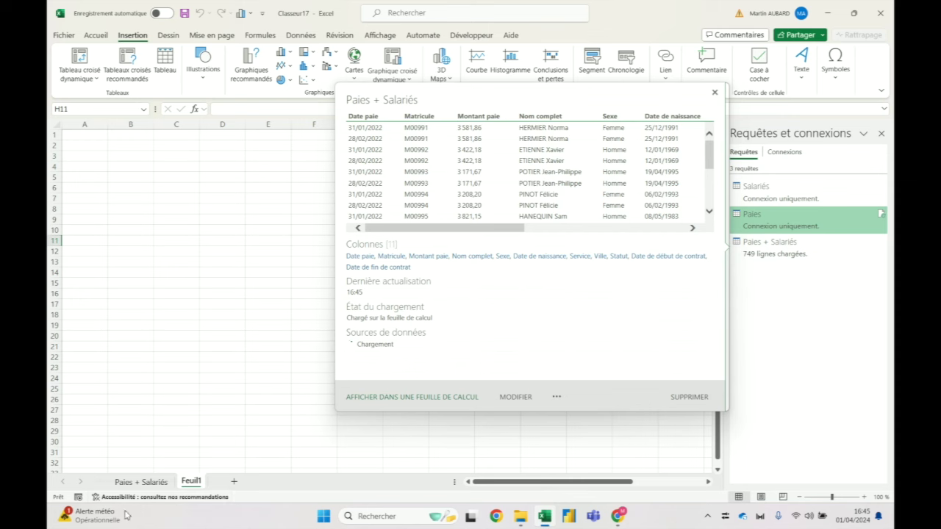
{"action": "left_click", "coordinate": [146, 484]}
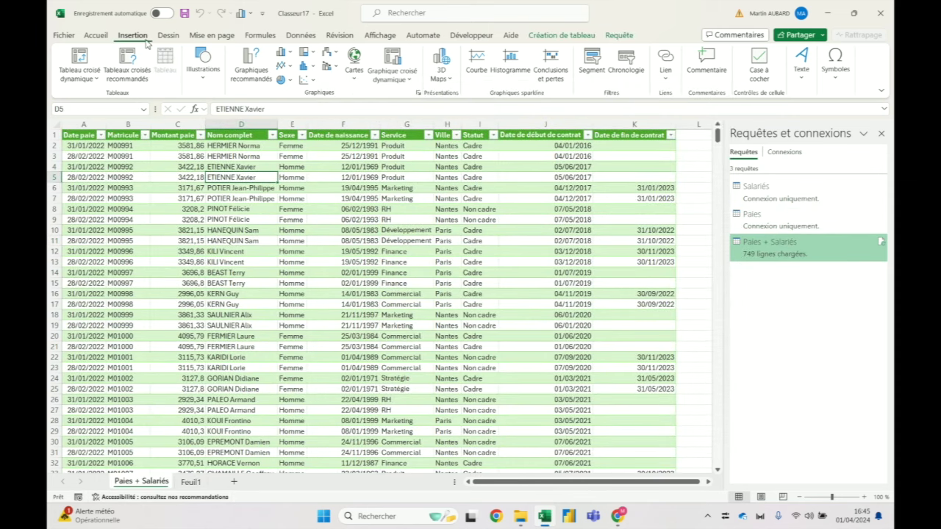
{"action": "left_click", "coordinate": [79, 74]}
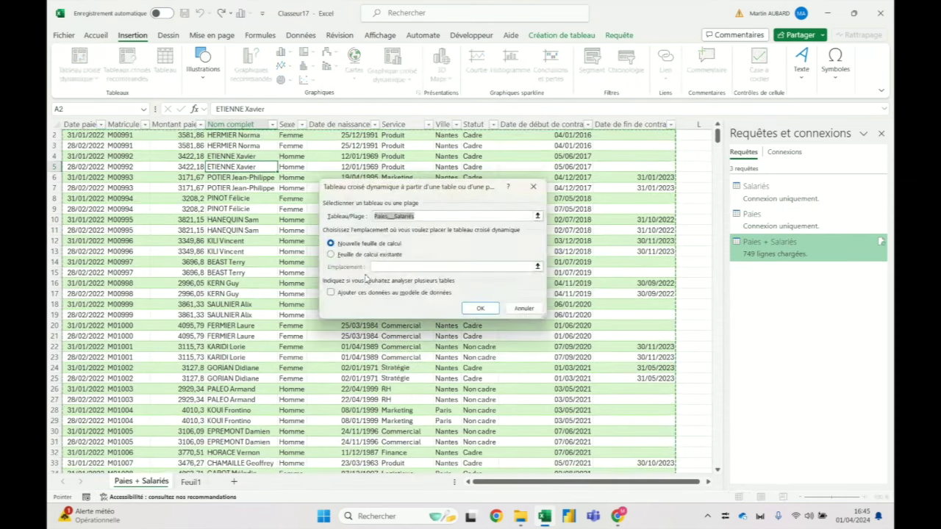
Step: Create a data-model PivotTable on a new sheet named ANALYSE, placed after the data sheet
{"action": "left_click", "coordinate": [366, 293]}
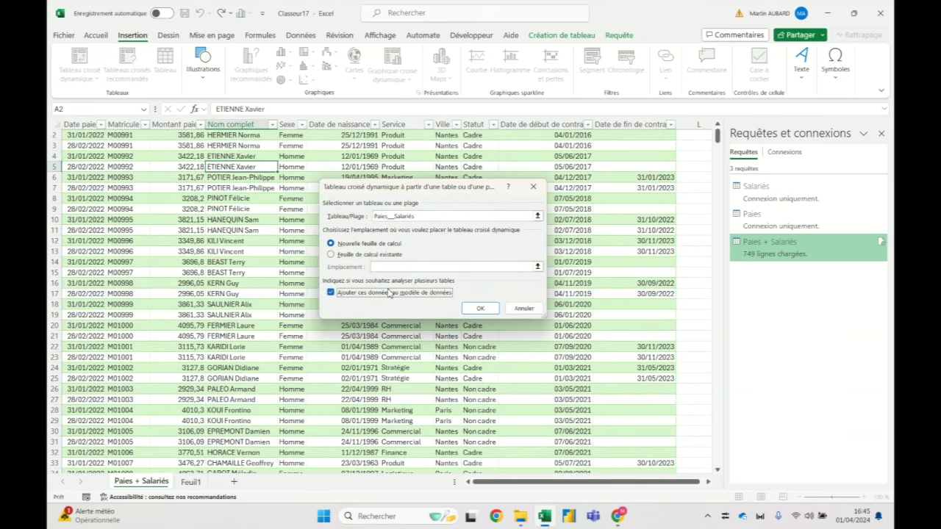
{"action": "left_click", "coordinate": [482, 310]}
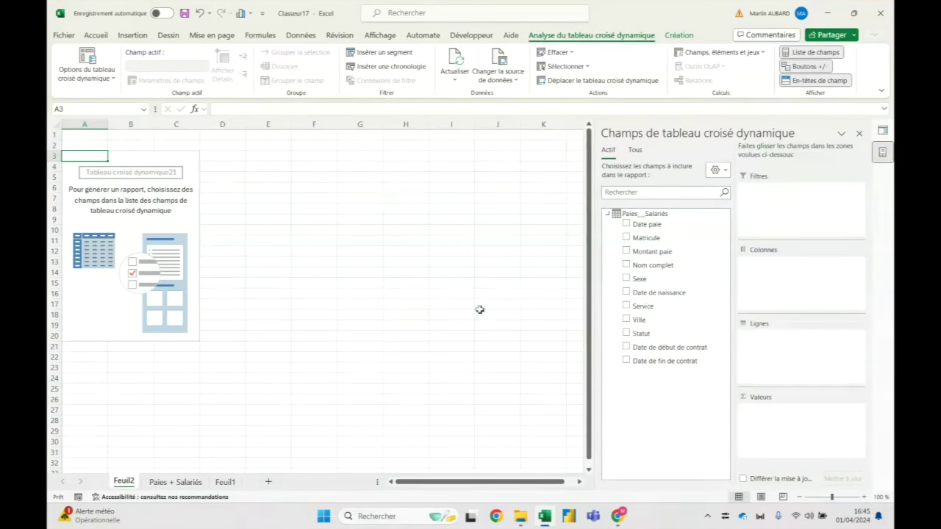
{"action": "left_click_drag", "start_coordinate": [123, 484], "coordinate": [194, 485]}
{"action": "type", "text": "ANALYSE"}
{"action": "key", "text": "Return"}
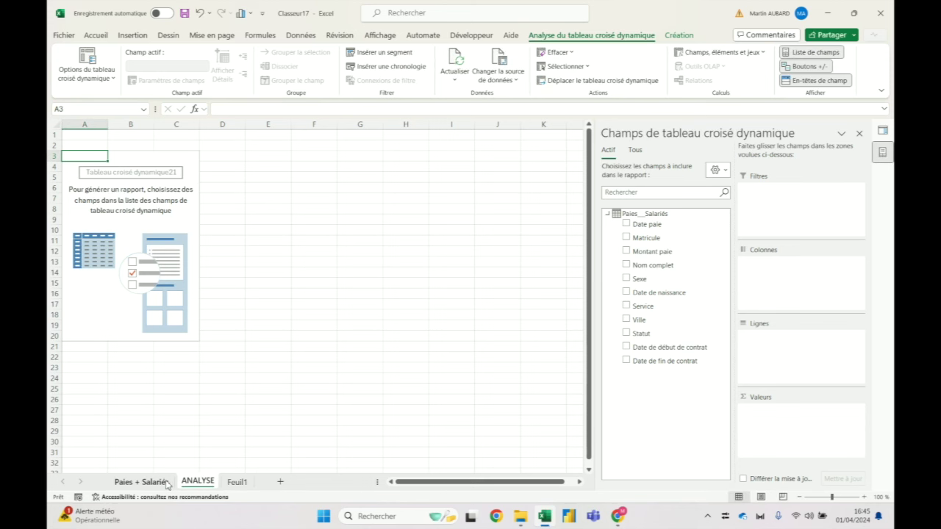
Step: Rename the Feuil1 sheet to TABLEAU DE BORD and check the IMPORTS, ANALYSE and TABLEAU DE BORD sheets
{"action": "left_click", "coordinate": [163, 483]}
{"action": "double_click", "coordinate": [216, 482]}
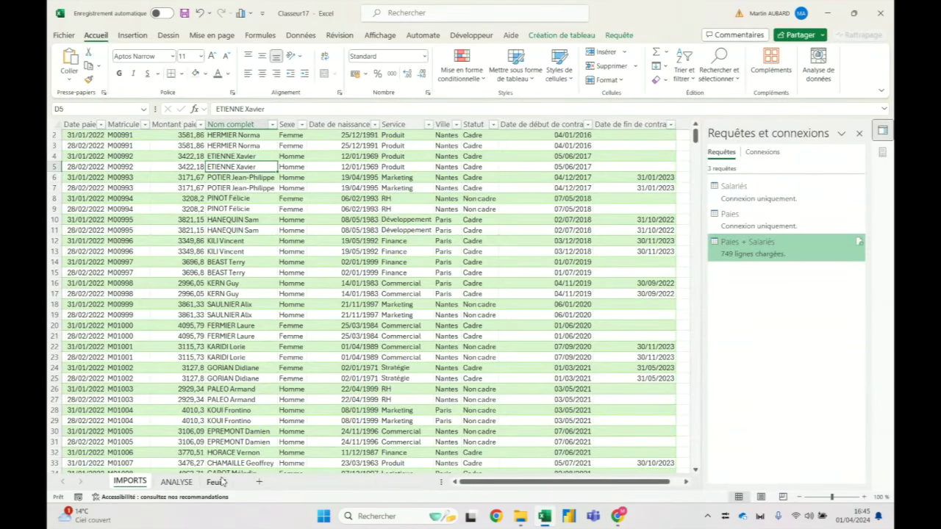
{"action": "type", "text": "TABLEAU DE BORD"}
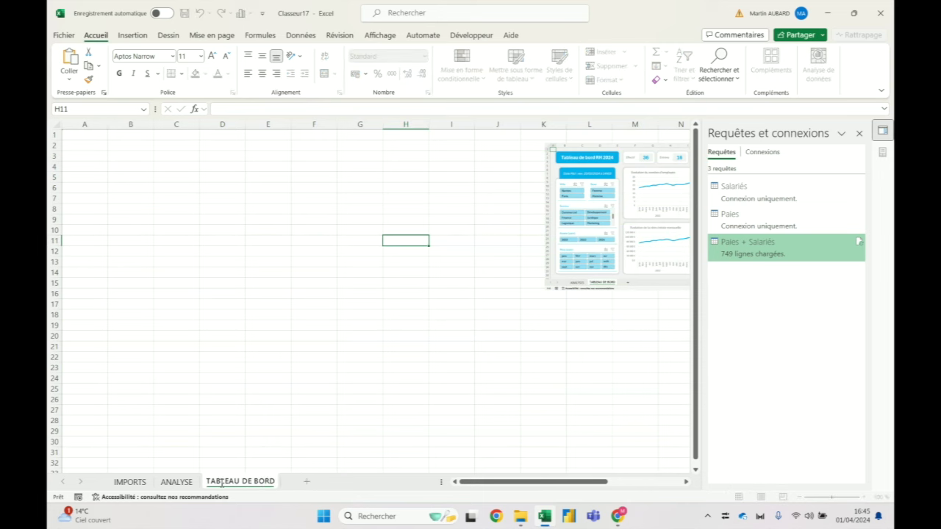
{"action": "key", "text": "Return"}
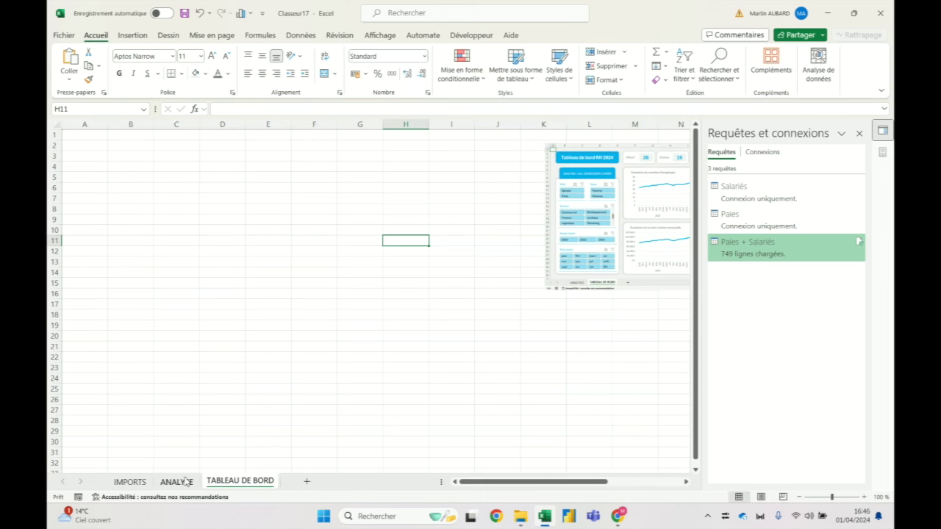
{"action": "left_click", "coordinate": [130, 482]}
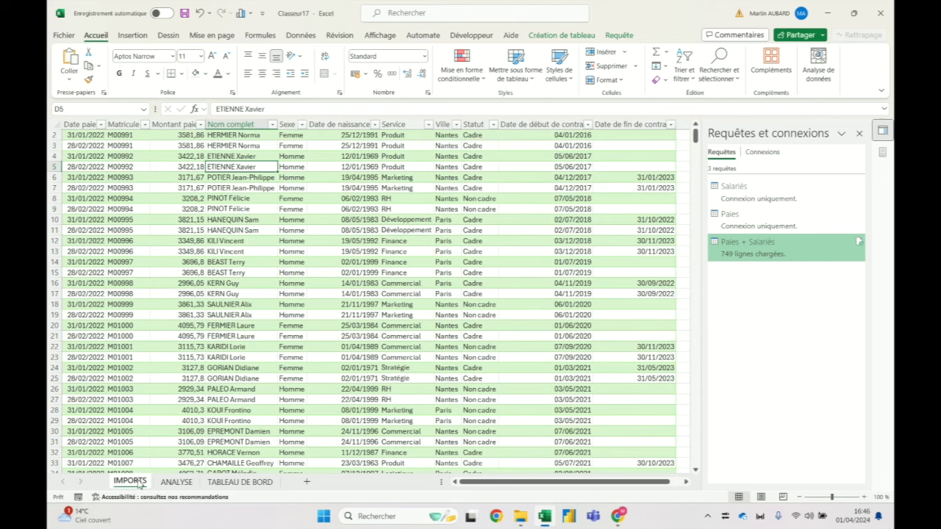
{"action": "left_click", "coordinate": [175, 482]}
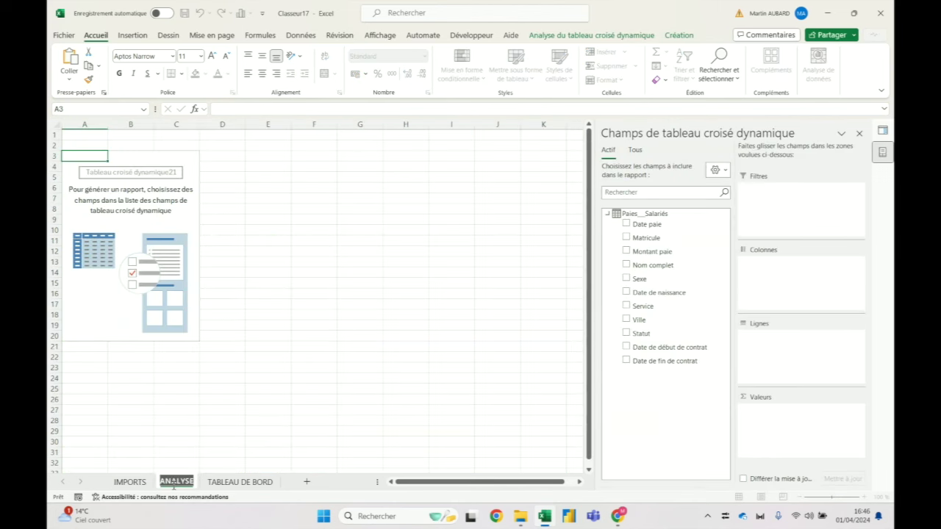
{"action": "left_click", "coordinate": [218, 483]}
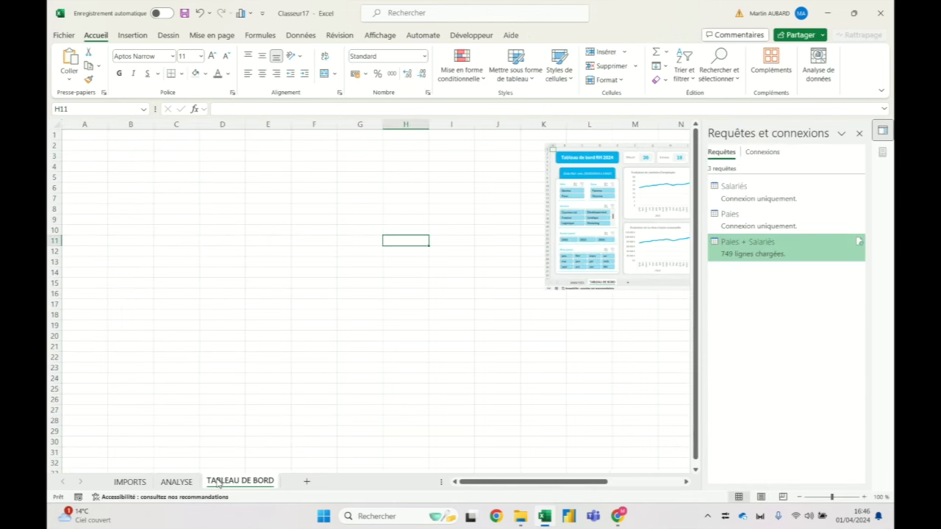
Step: Close the Requêtes et connexions pane and enlarge, then revert, the dashboard image on TABLEAU DE BORD
{"action": "left_click", "coordinate": [858, 133]}
{"action": "left_click", "coordinate": [173, 482]}
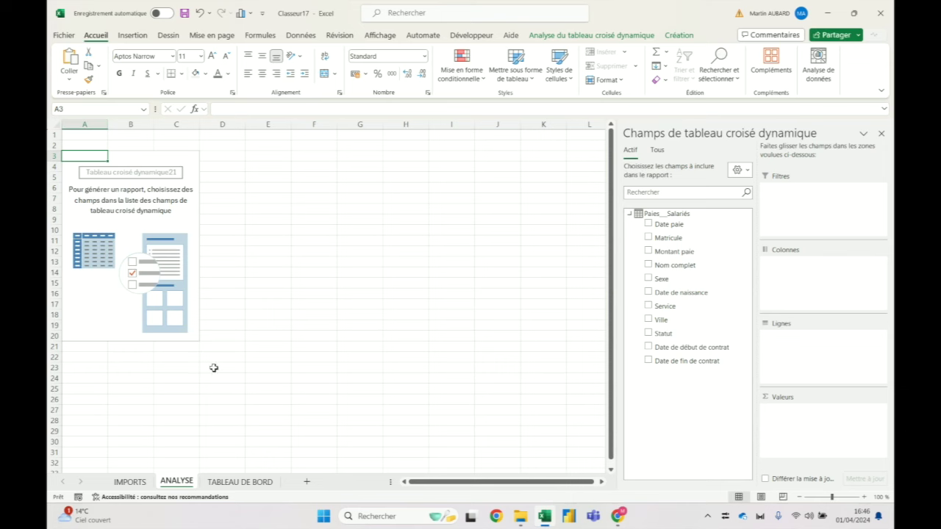
{"action": "left_click", "coordinate": [240, 482]}
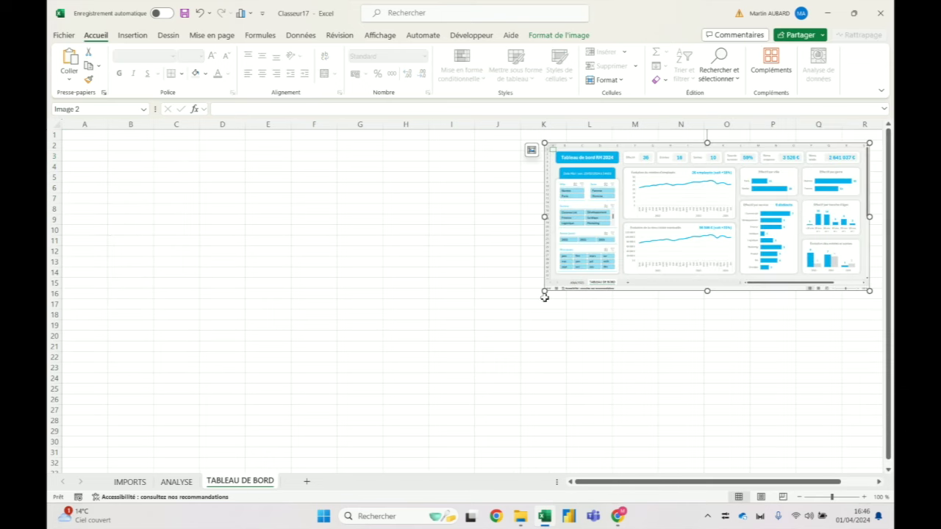
{"action": "left_click_drag", "start_coordinate": [544, 292], "coordinate": [278, 420]}
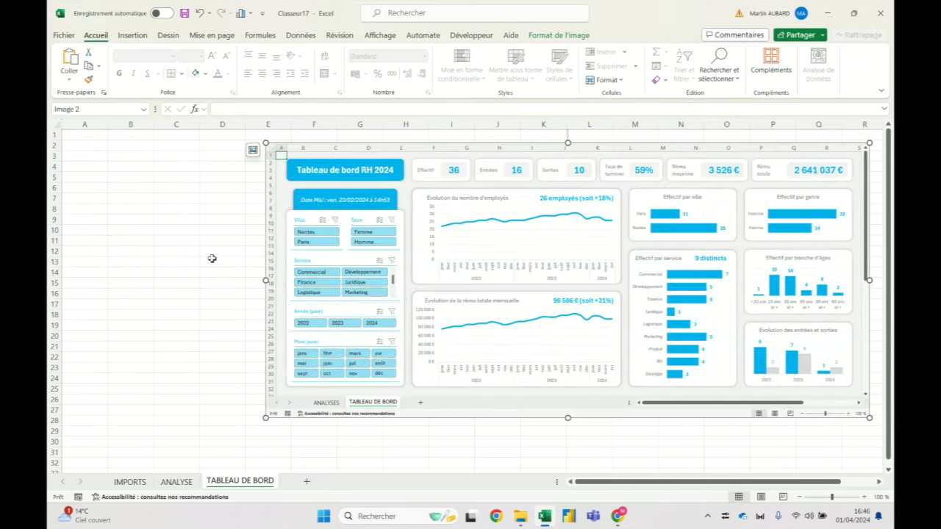
{"action": "left_click", "coordinate": [211, 259]}
{"action": "left_click", "coordinate": [444, 309]}
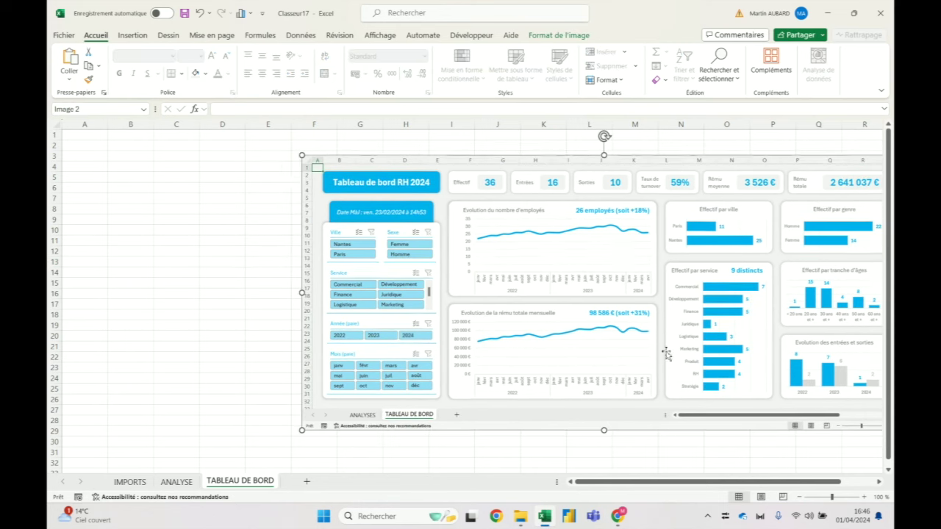
{"action": "left_click", "coordinate": [202, 13]}
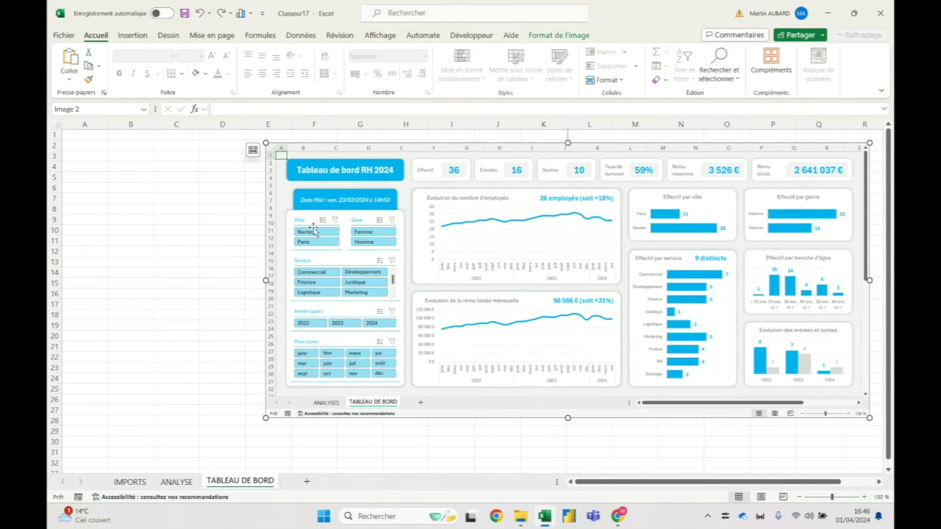
{"action": "left_click", "coordinate": [177, 241]}
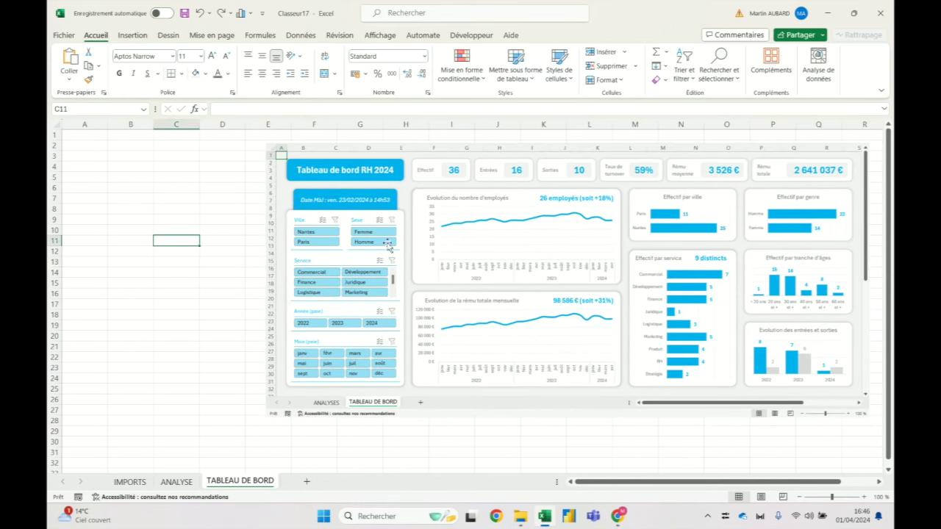
Step: Return to the ANALYSE sheet and select a cell in the empty PivotTable
{"action": "left_click", "coordinate": [181, 484]}
{"action": "left_click", "coordinate": [273, 199]}
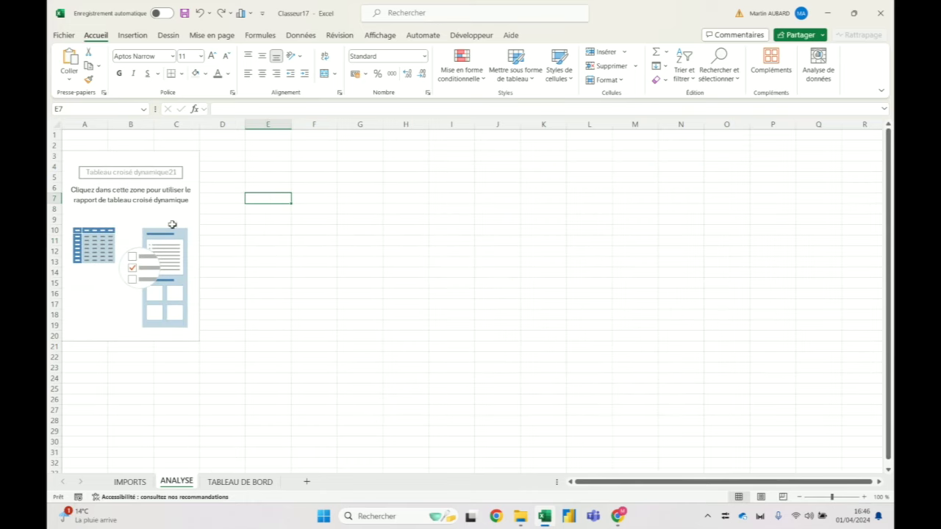
{"action": "left_click", "coordinate": [123, 219]}
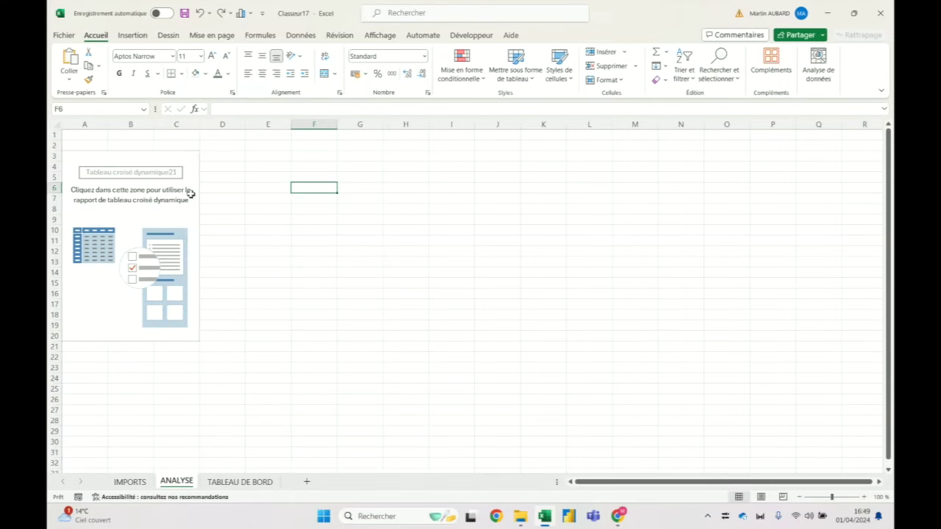
Step: Select inside the empty pivot table, then column A on the ANALYSE sheet
{"action": "left_click", "coordinate": [188, 188]}
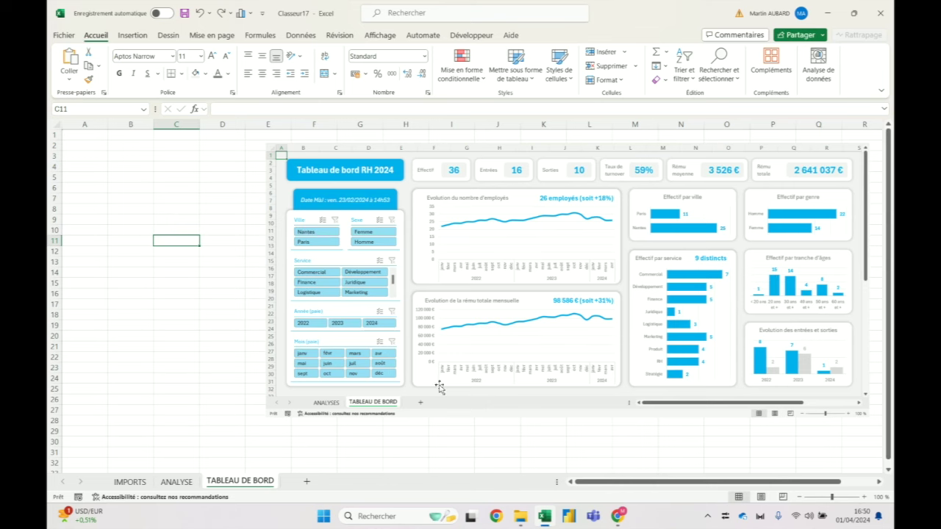
{"action": "left_click", "coordinate": [177, 482]}
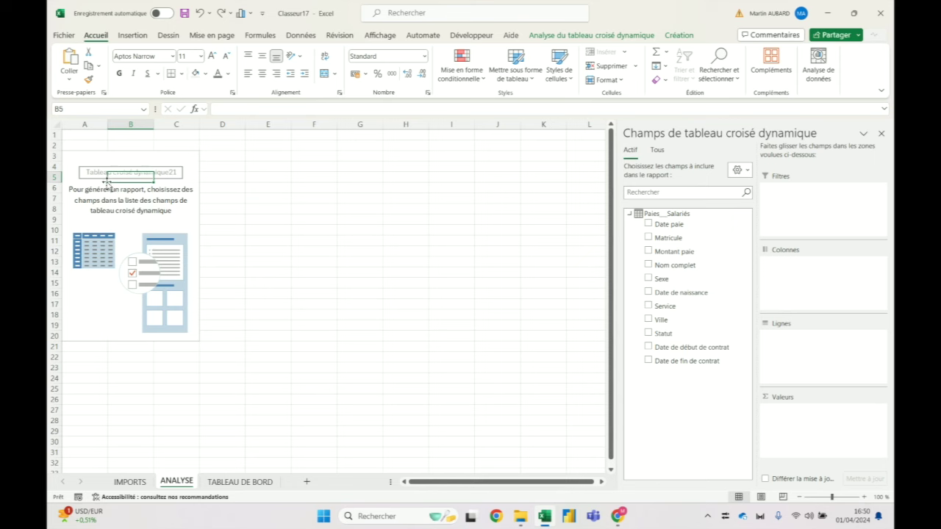
{"action": "left_click", "coordinate": [85, 124]}
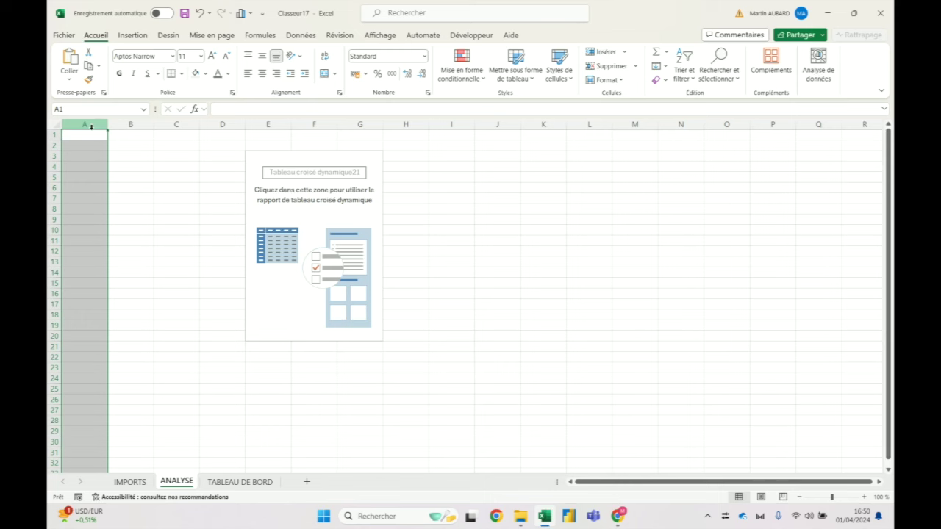
Step: Select the empty pivot table to show its field list, then click back to B2
{"action": "right_click", "coordinate": [91, 128]}
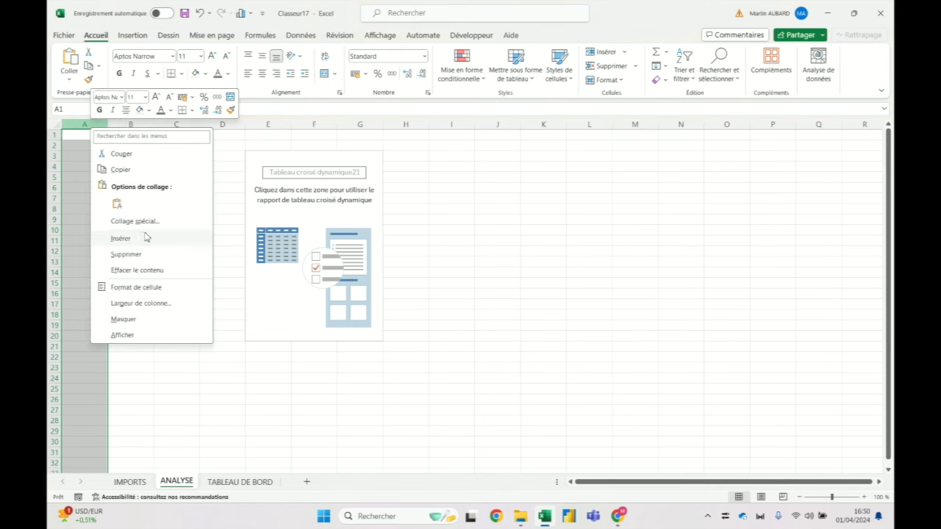
{"action": "key", "text": "Escape"}
{"action": "left_click", "coordinate": [135, 178]}
{"action": "left_click", "coordinate": [148, 159]}
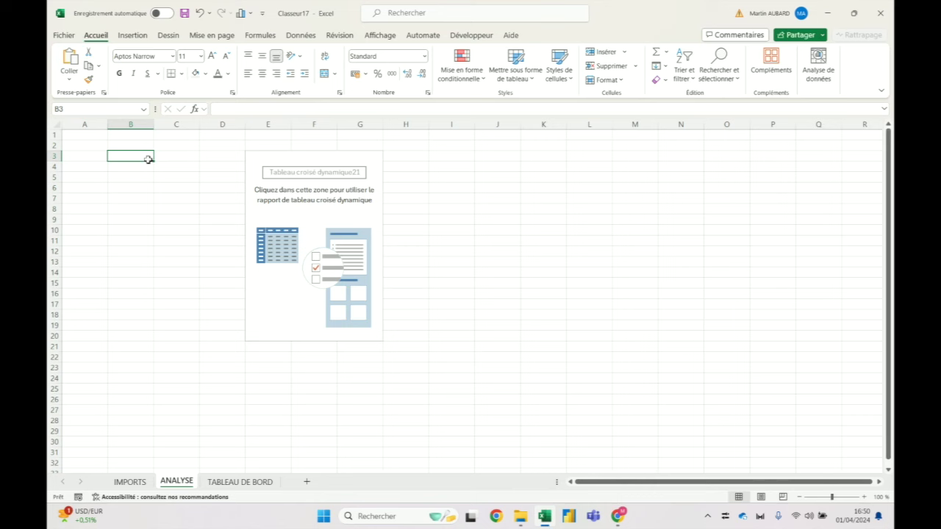
{"action": "left_click", "coordinate": [281, 157]}
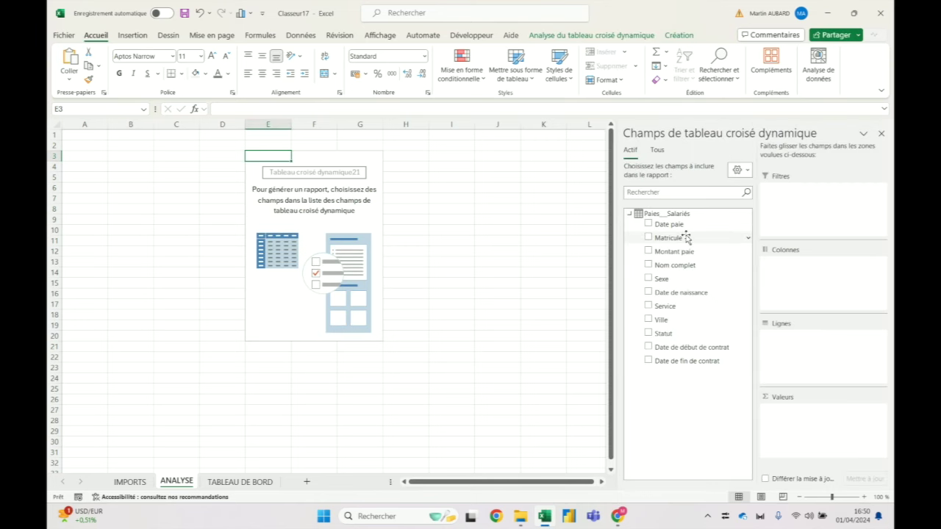
{"action": "left_click", "coordinate": [131, 145]}
Step: Set row 2's height to exactly 30
{"action": "left_click_drag", "start_coordinate": [60, 149], "coordinate": [60, 166]}
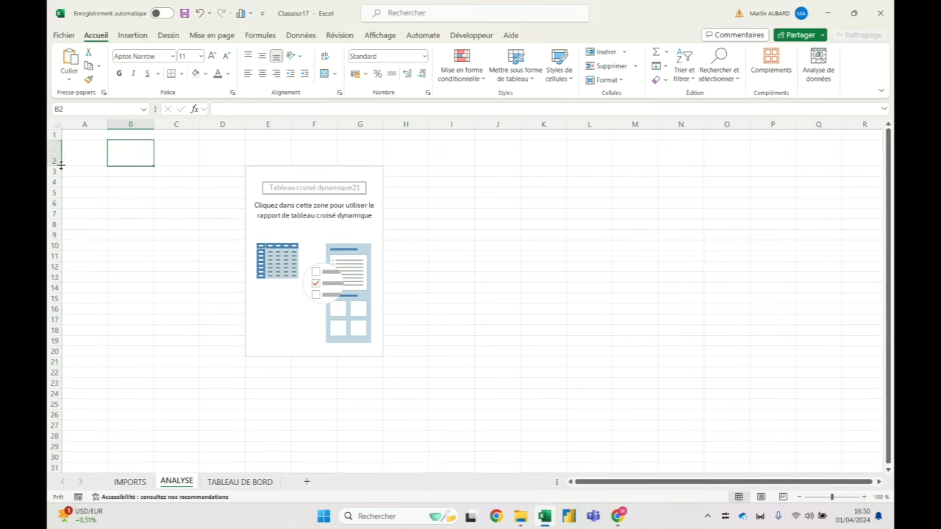
{"action": "right_click", "coordinate": [55, 154]}
{"action": "left_click", "coordinate": [107, 340]}
{"action": "type", "text": "30"}
{"action": "key", "text": "Return"}
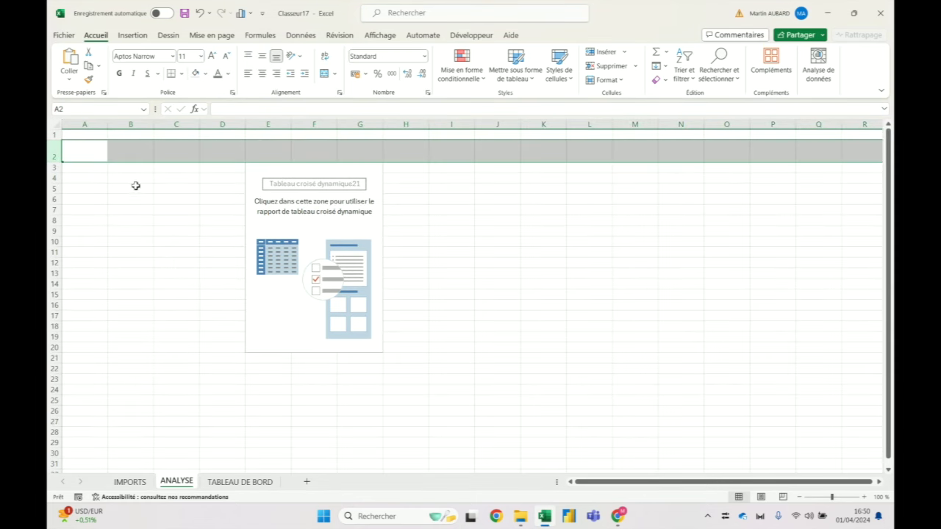
{"action": "left_click", "coordinate": [132, 181]}
Step: Drag the empty pivot table down three rows so it starts lower
{"action": "left_click", "coordinate": [274, 167]}
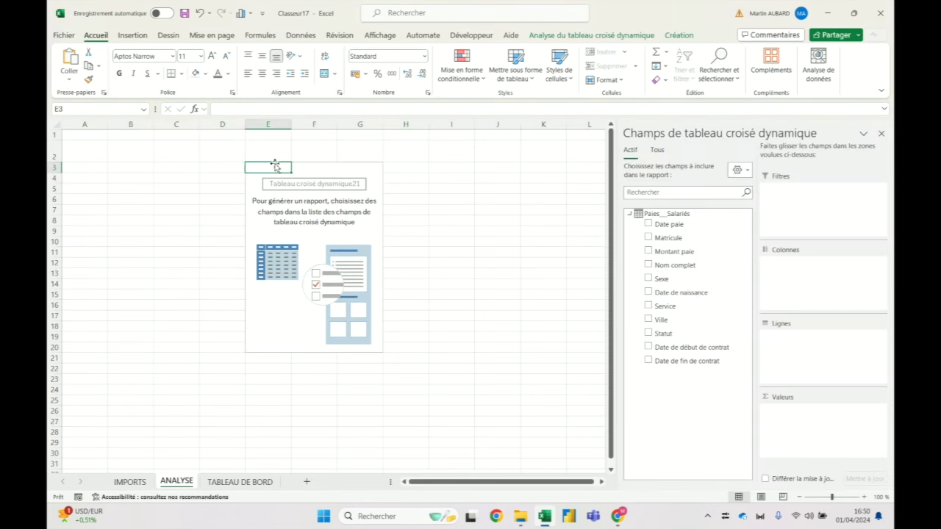
{"action": "left_click_drag", "start_coordinate": [275, 167], "coordinate": [360, 350]}
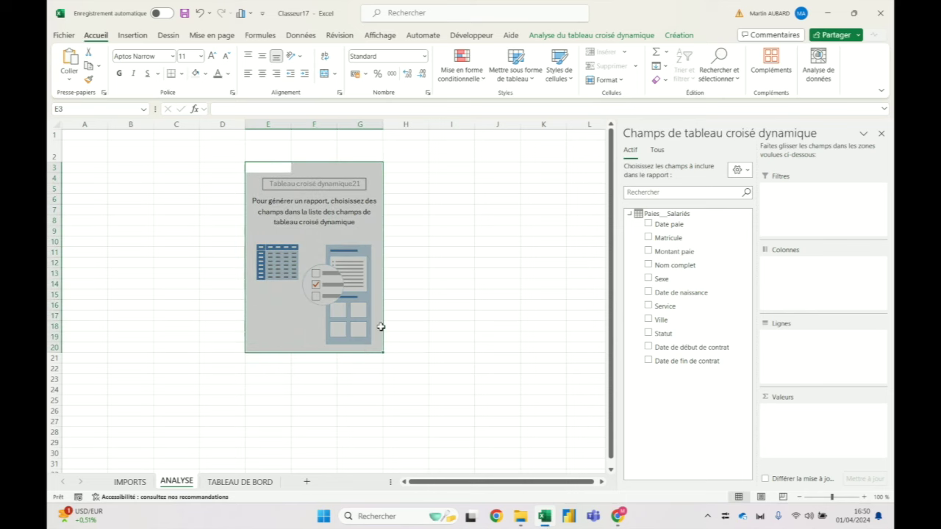
{"action": "left_click_drag", "start_coordinate": [359, 351], "coordinate": [360, 382]}
{"action": "left_click", "coordinate": [131, 151]}
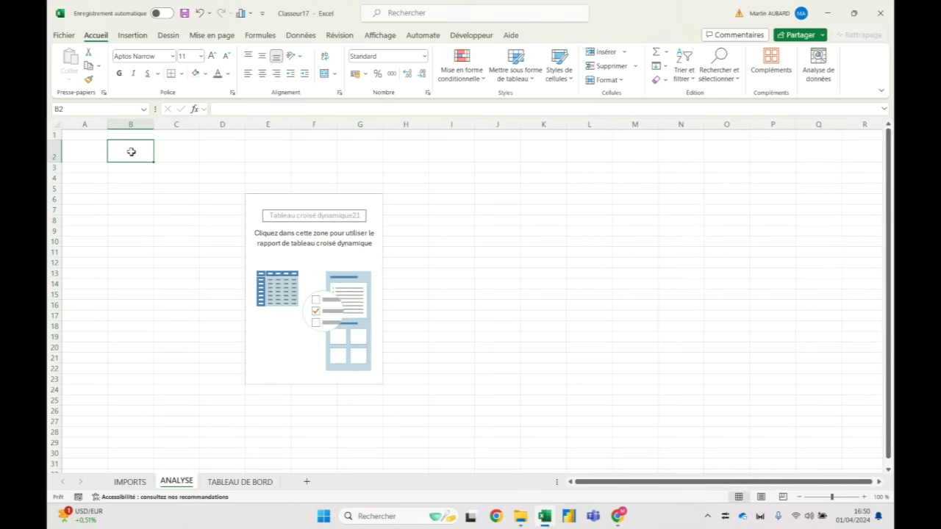
Step: Enter '#01' in B2 and the 'Analyse générale' title below it
{"action": "type", "text": "#01"}
{"action": "key", "text": "Return"}
{"action": "key", "text": "Return"}
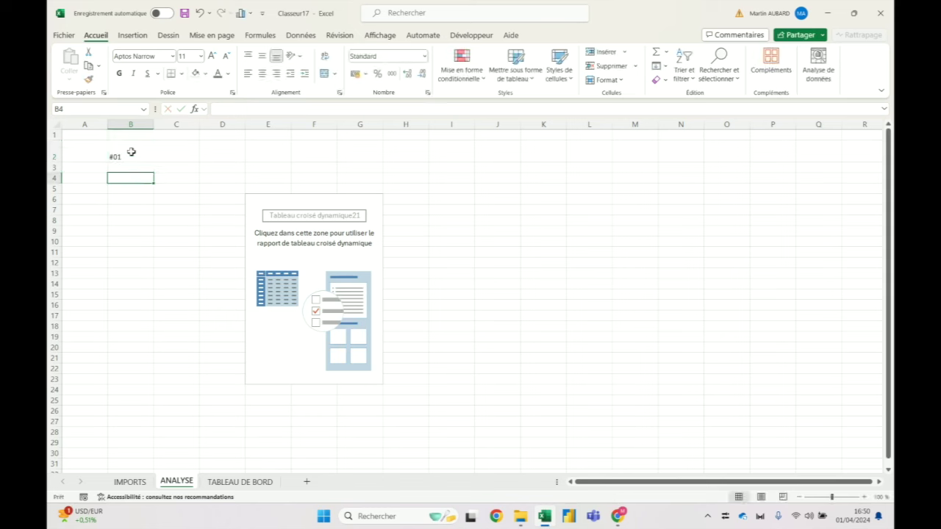
{"action": "type", "text": "Analuyse géné"}
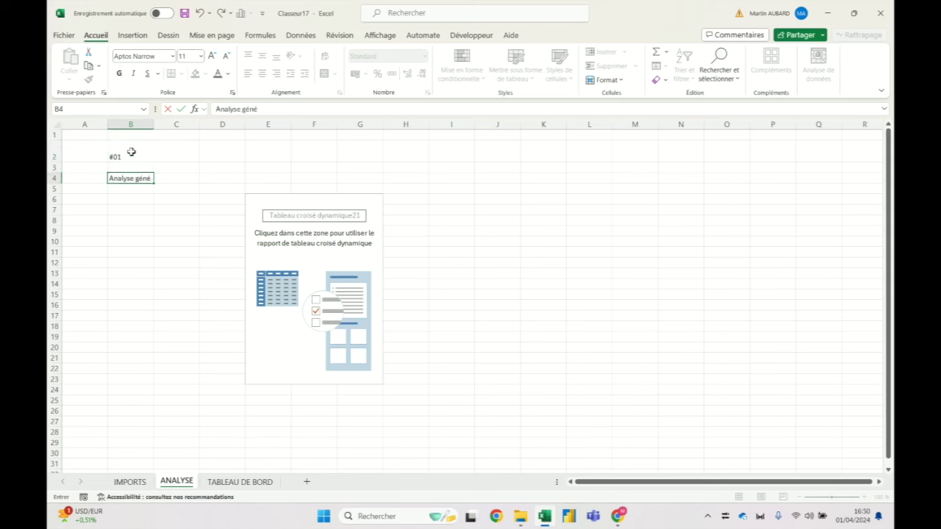
{"action": "type", "text": "le"}
{"action": "key", "text": "Return"}
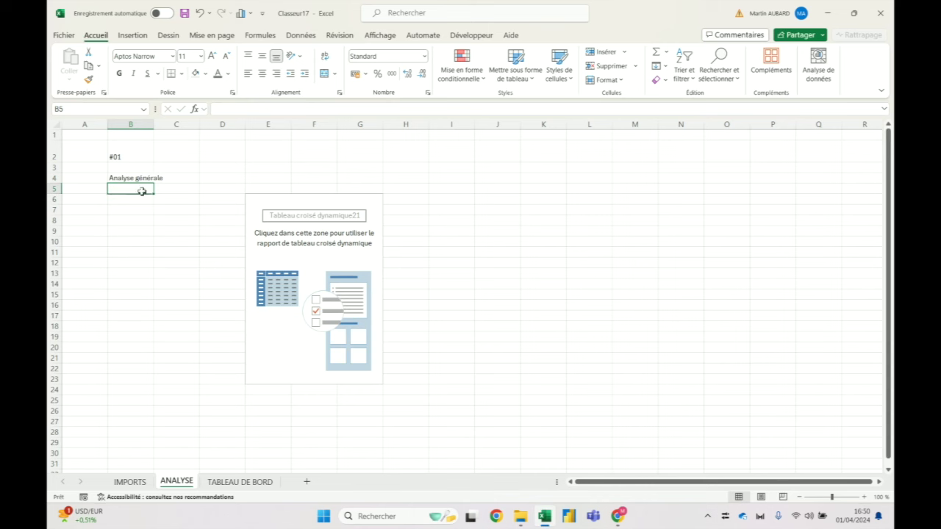
Step: Merge B4:B30, rotate the text upward, centre it and fill it blue
{"action": "left_click_drag", "start_coordinate": [139, 178], "coordinate": [140, 450]}
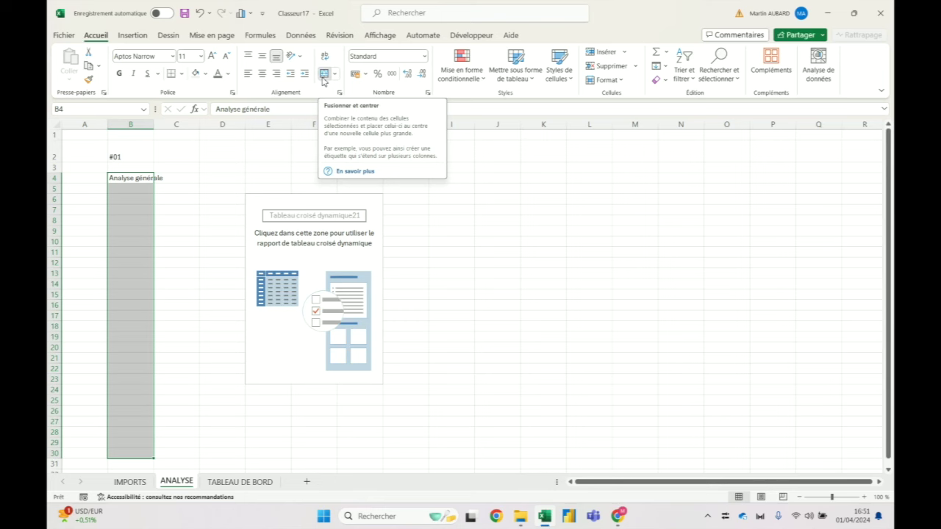
{"action": "left_click", "coordinate": [323, 74]}
{"action": "left_click", "coordinate": [294, 57]}
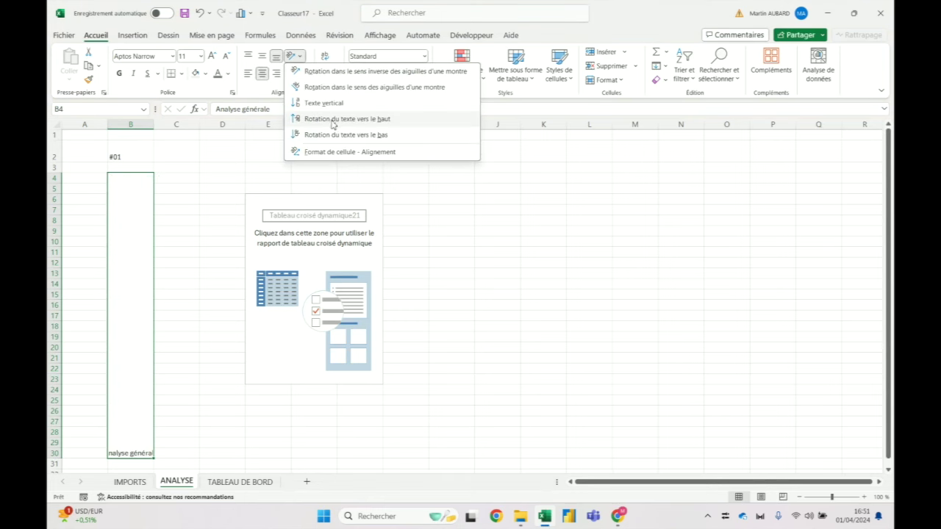
{"action": "left_click", "coordinate": [333, 119]}
{"action": "left_click", "coordinate": [294, 56]}
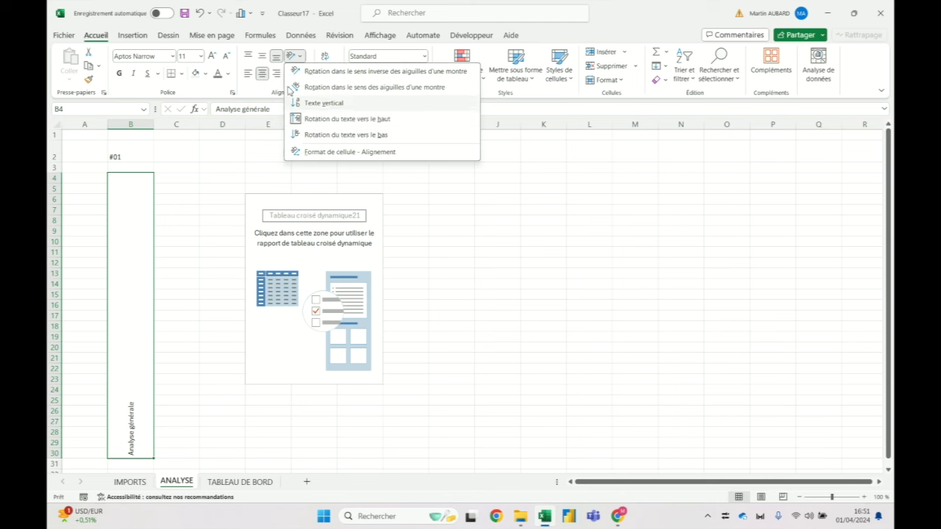
{"action": "left_click", "coordinate": [212, 57]}
{"action": "left_click", "coordinate": [211, 57]}
{"action": "left_click", "coordinate": [212, 56]}
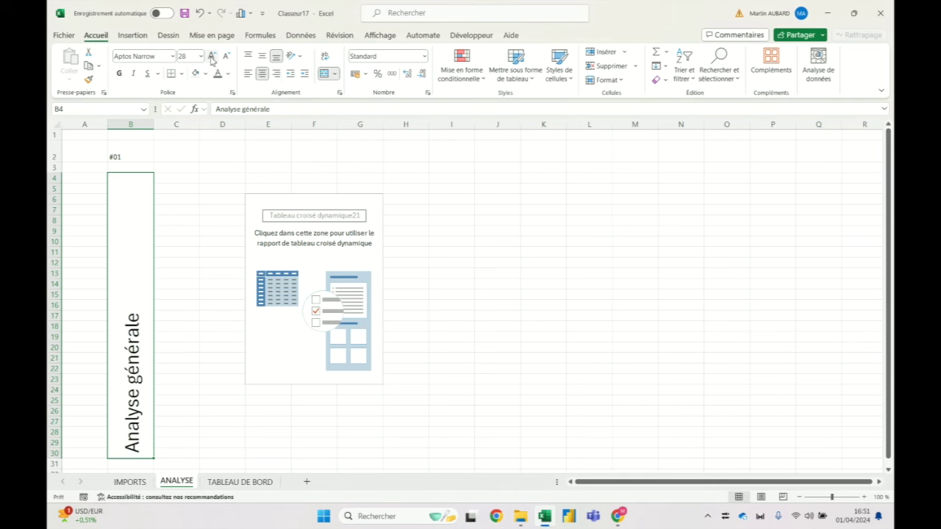
{"action": "left_click", "coordinate": [261, 56]}
{"action": "left_click", "coordinate": [205, 74]}
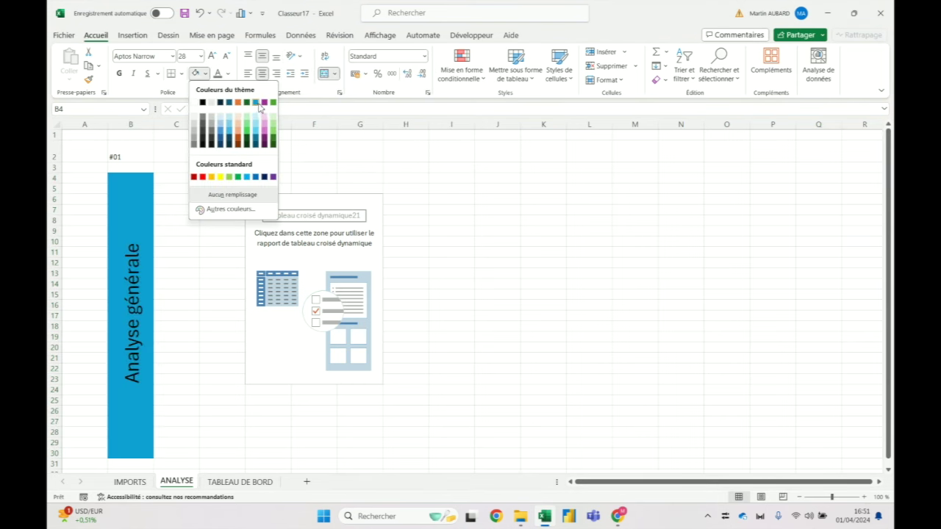
{"action": "left_click", "coordinate": [256, 110]}
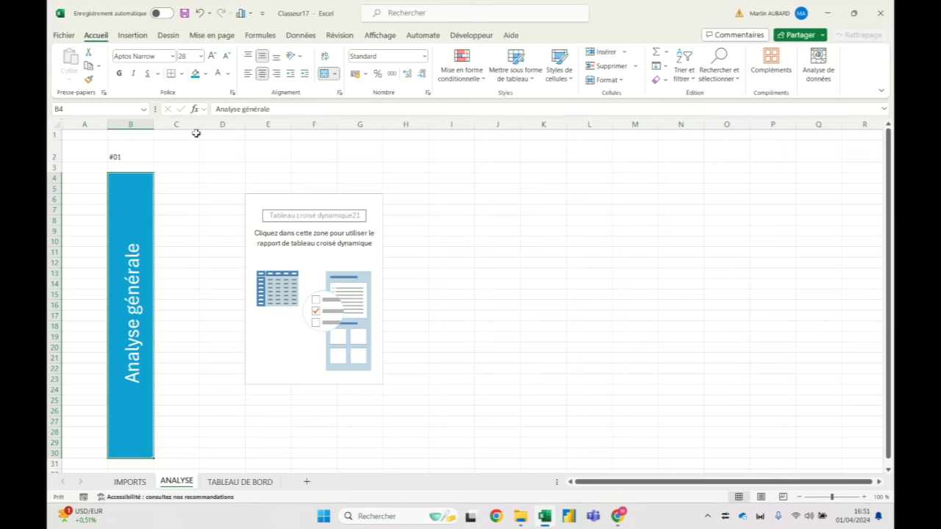
Step: Retype the banner title as 'ANALYSE GENERALE' and make it bold
{"action": "type", "text": "ANALYSE G"}
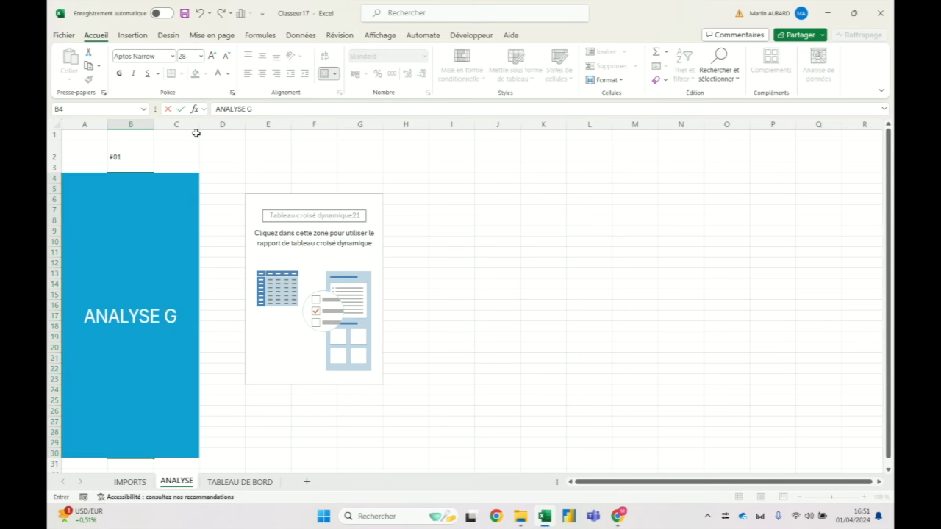
{"action": "type", "text": "ENERALE"}
{"action": "key", "text": "Return"}
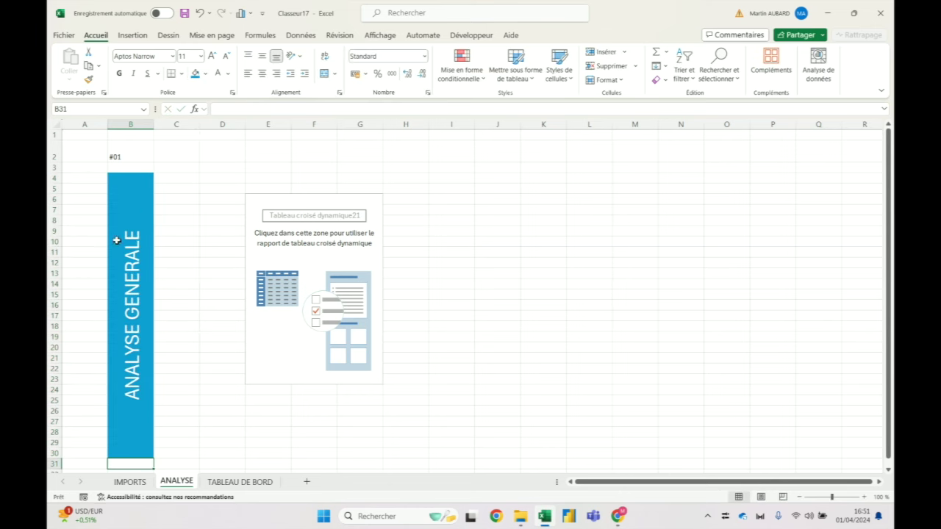
{"action": "left_click", "coordinate": [141, 244]}
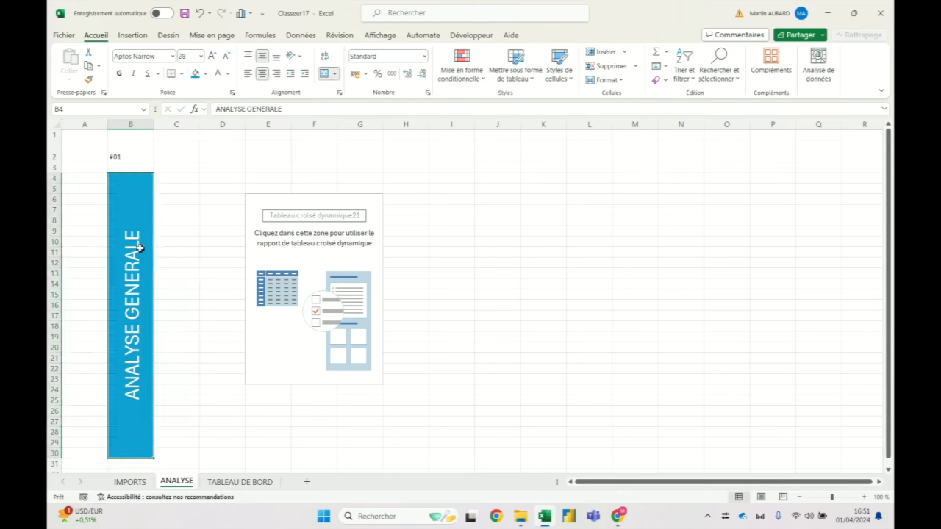
{"action": "left_click", "coordinate": [211, 58]}
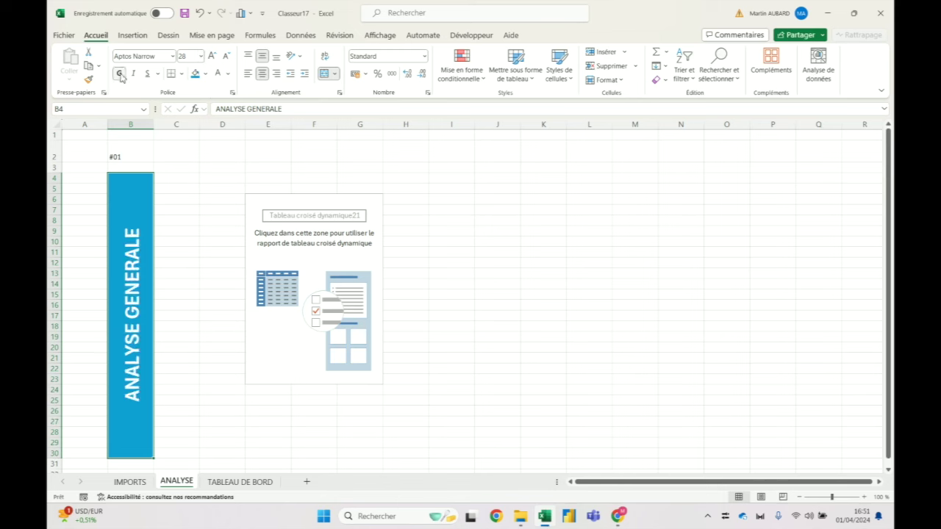
Step: Style the #01 label with blue fill, white bold text, centred, at 18 pt
{"action": "left_click", "coordinate": [144, 155]}
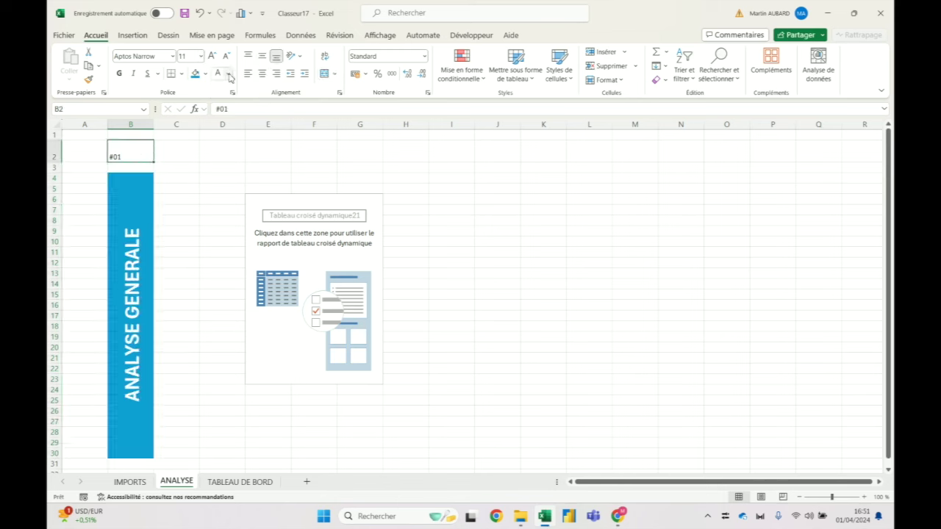
{"action": "left_click", "coordinate": [195, 74]}
{"action": "left_click", "coordinate": [218, 73]}
{"action": "left_click", "coordinate": [261, 74]}
{"action": "left_click", "coordinate": [262, 57]}
{"action": "left_click", "coordinate": [119, 73]}
{"action": "left_click", "coordinate": [212, 55]}
{"action": "left_click", "coordinate": [212, 56]}
{"action": "left_click", "coordinate": [211, 56]}
{"action": "left_click", "coordinate": [212, 56]}
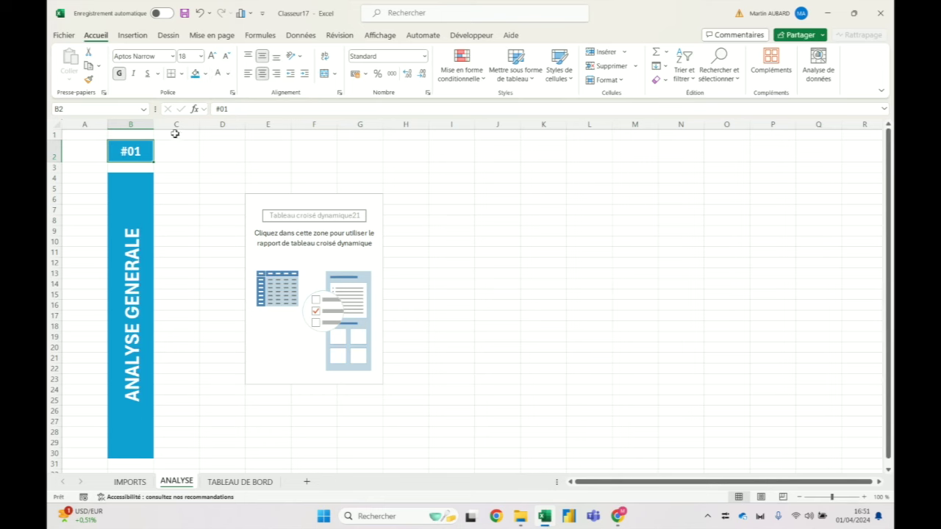
{"action": "left_click", "coordinate": [238, 123]}
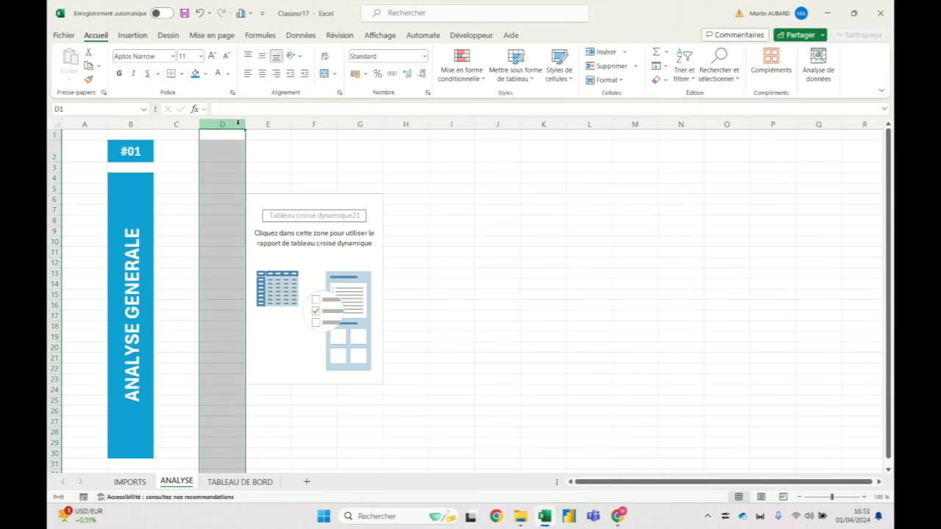
Step: Delete empty column D with Ctrl+-, then view the TABLEAU DE BORD dashboard
{"action": "key", "text": "ctrl+minus"}
{"action": "left_click", "coordinate": [221, 209]}
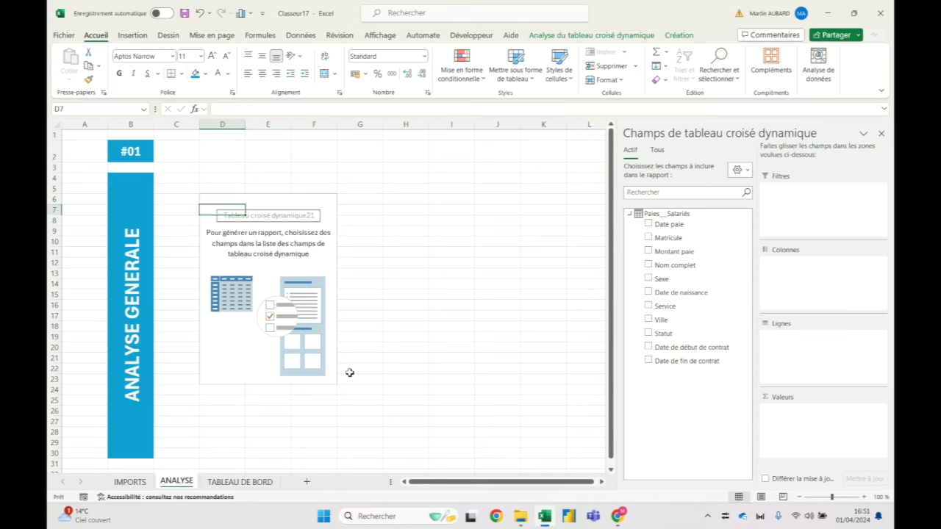
{"action": "left_click", "coordinate": [240, 482]}
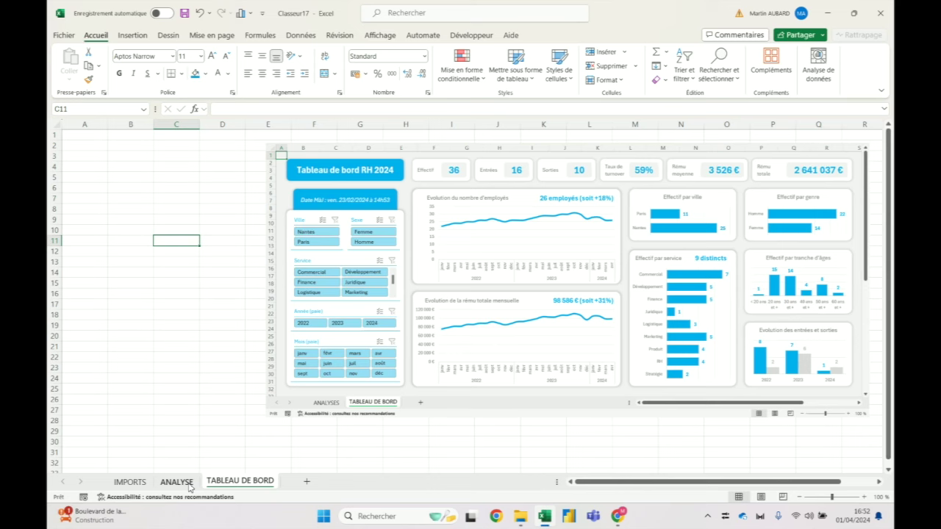
Step: Drag Matricule into the pivot's Values area, giving Nombre de Matricule 749
{"action": "left_click", "coordinate": [177, 483]}
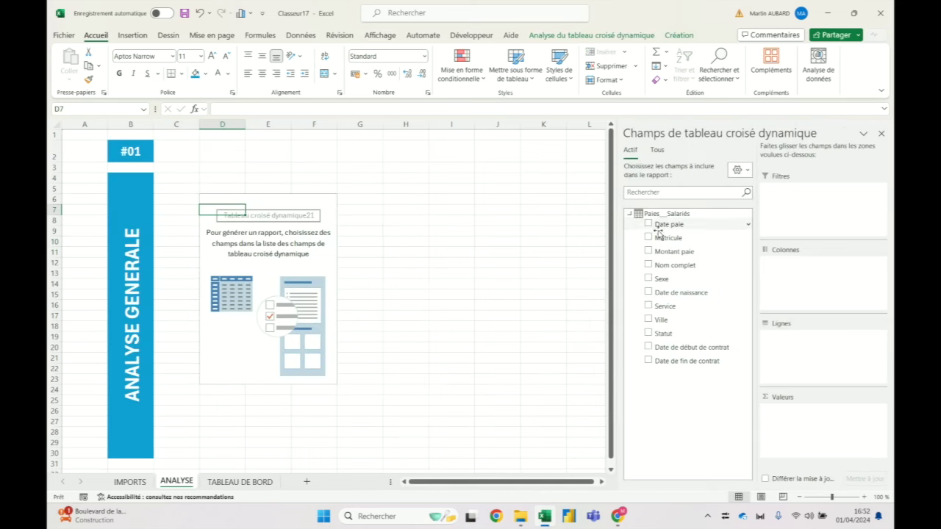
{"action": "left_click_drag", "start_coordinate": [670, 244], "coordinate": [800, 396]}
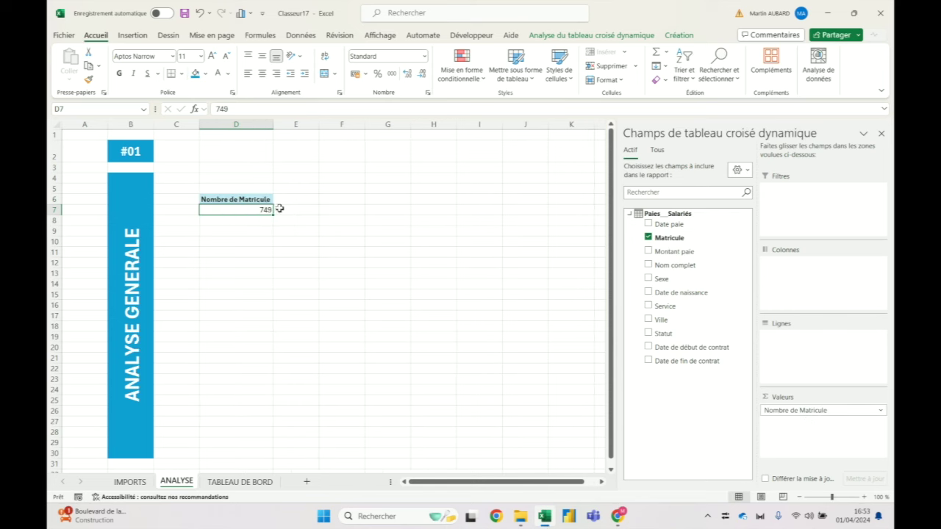
{"action": "mouse_move", "coordinate": [238, 212]}
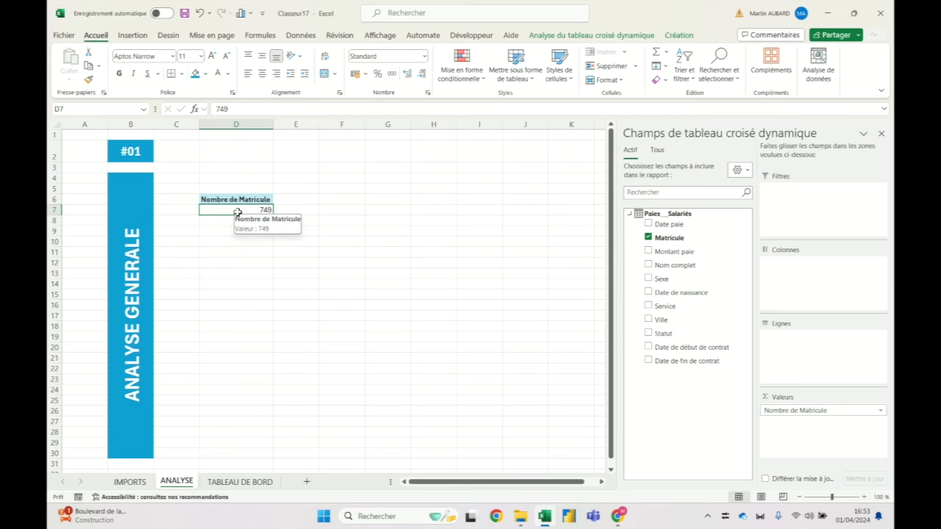
{"action": "right_click", "coordinate": [237, 212]}
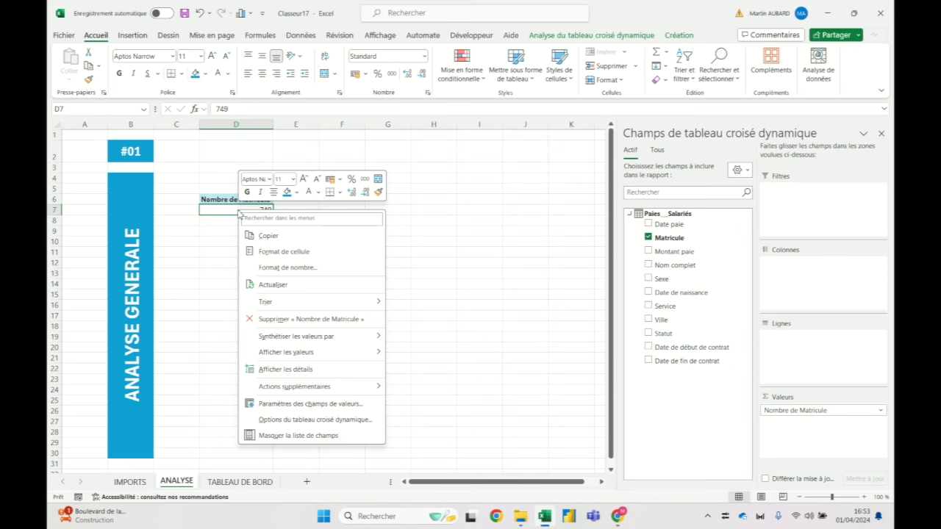
{"action": "mouse_move", "coordinate": [338, 340]}
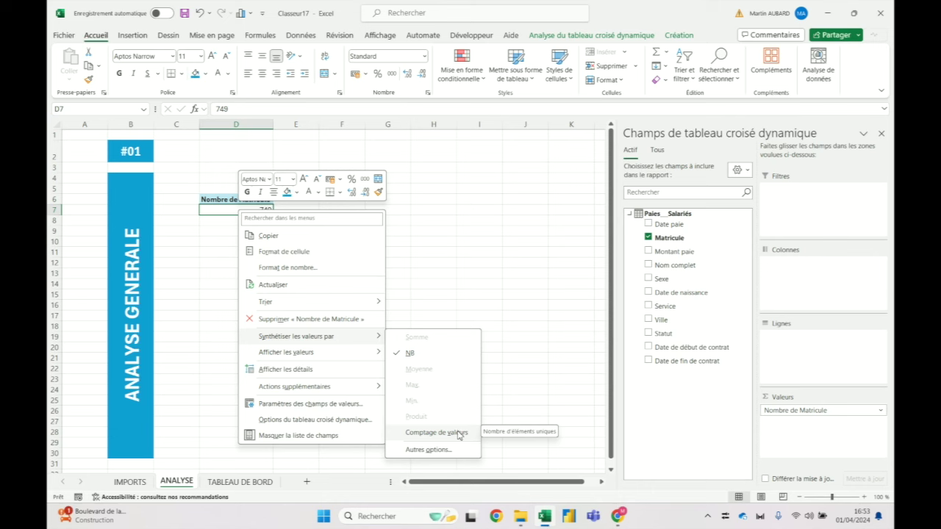
{"action": "left_click", "coordinate": [458, 433]}
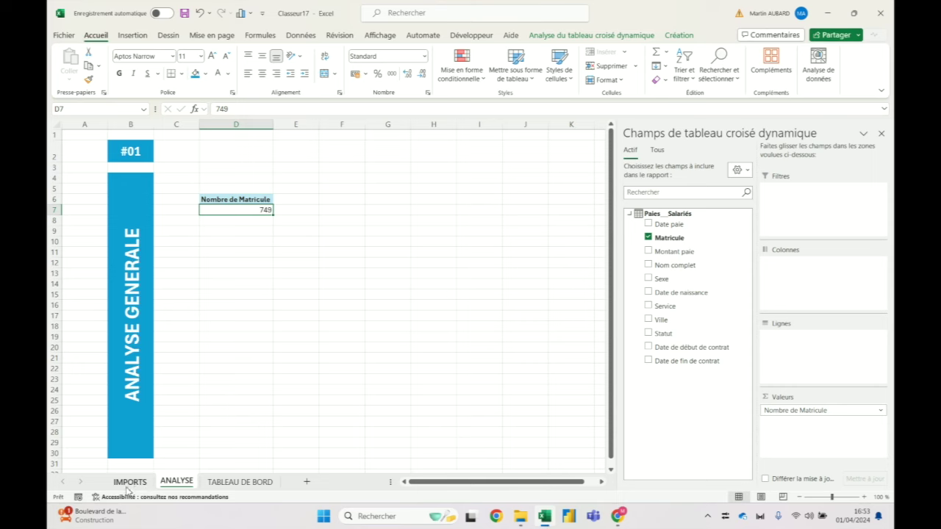
Step: Insert a pivot table from the Paies__Salariés payroll table, adding it to the data model
{"action": "left_click", "coordinate": [130, 482]}
{"action": "left_click", "coordinate": [237, 219]}
{"action": "scroll", "coordinate": [176, 167], "scroll_direction": "up", "scroll_amount": 1}
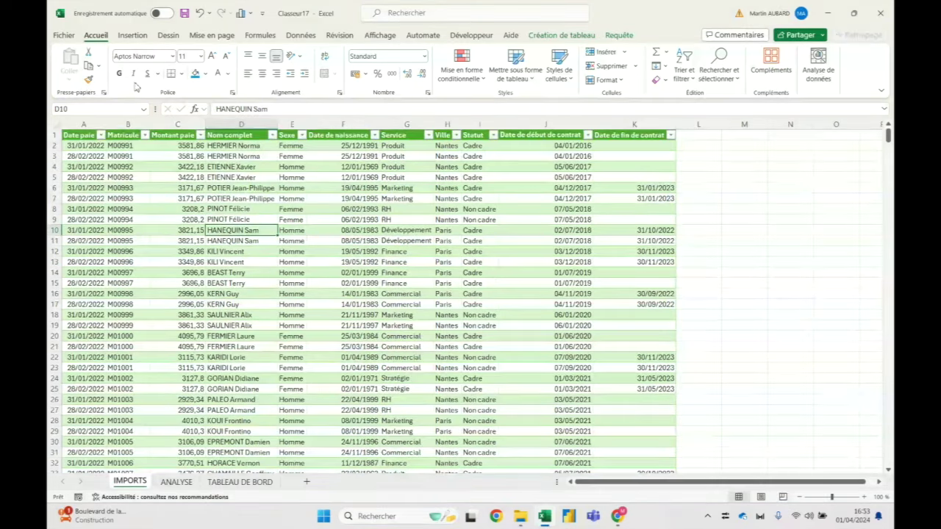
{"action": "left_click", "coordinate": [138, 39]}
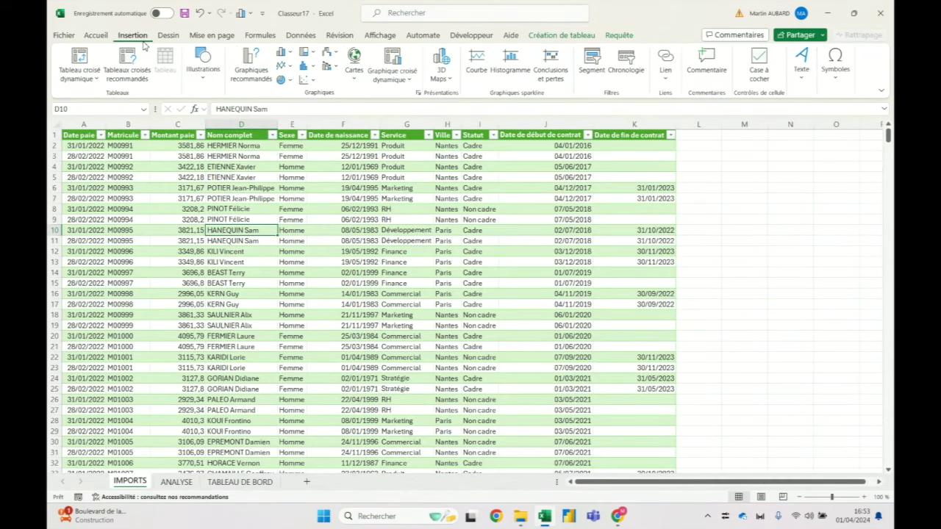
{"action": "left_click", "coordinate": [79, 59]}
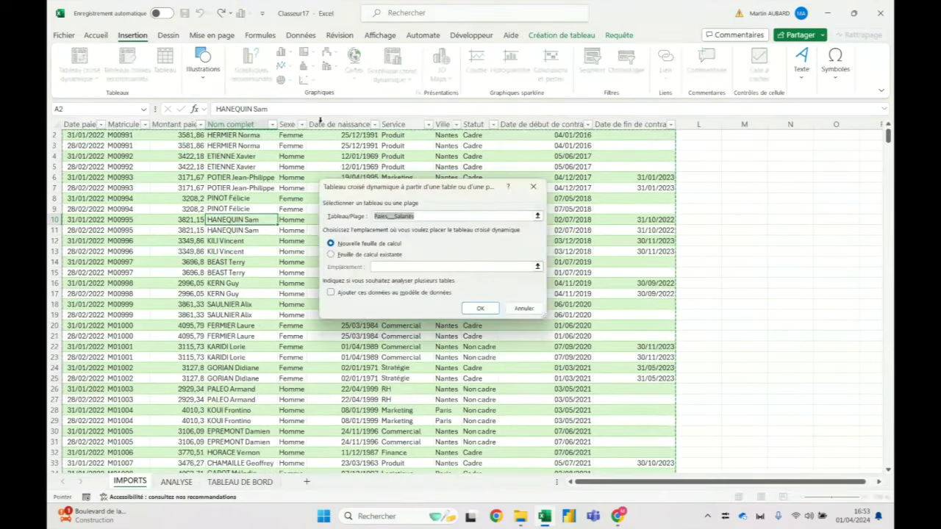
{"action": "left_click", "coordinate": [340, 297]}
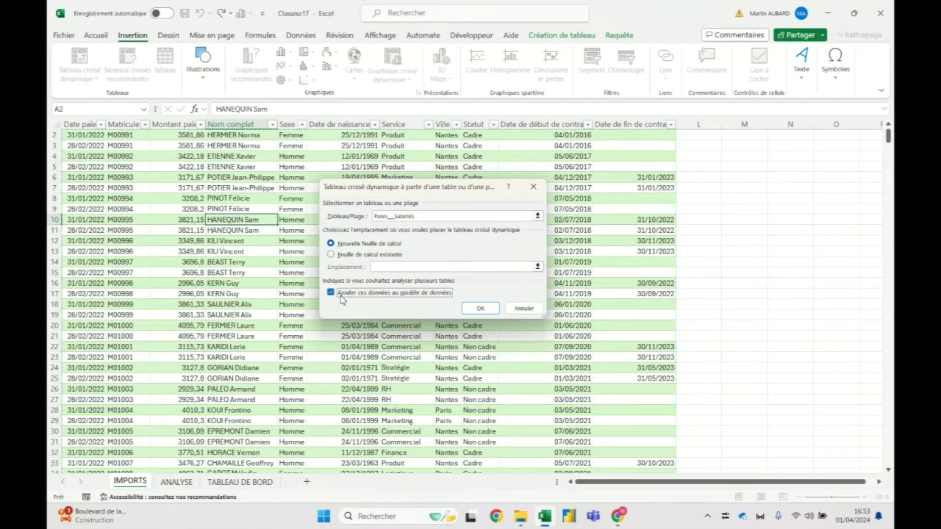
{"action": "key", "text": "Return"}
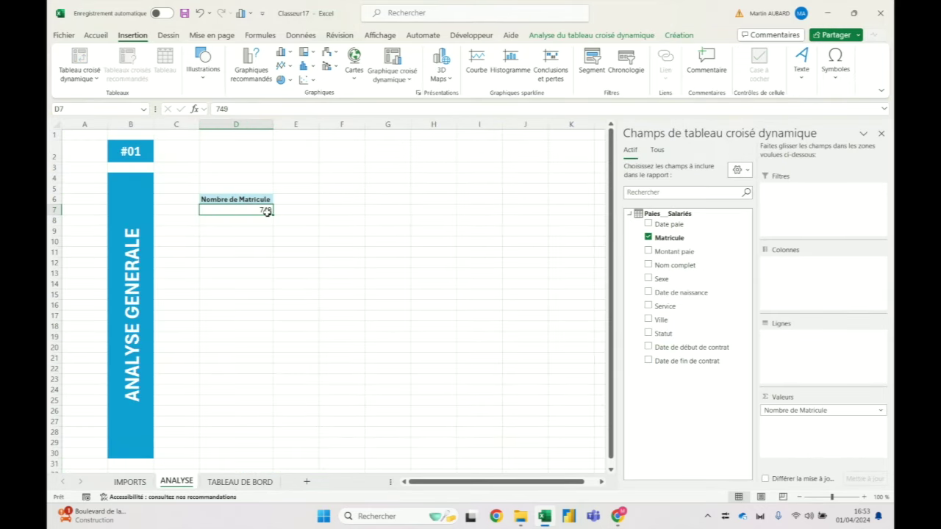
Step: Summarise the Matricule values as a distinct count, giving 36
{"action": "mouse_move", "coordinate": [266, 211]}
{"action": "right_click", "coordinate": [245, 215]}
{"action": "mouse_move", "coordinate": [309, 339]}
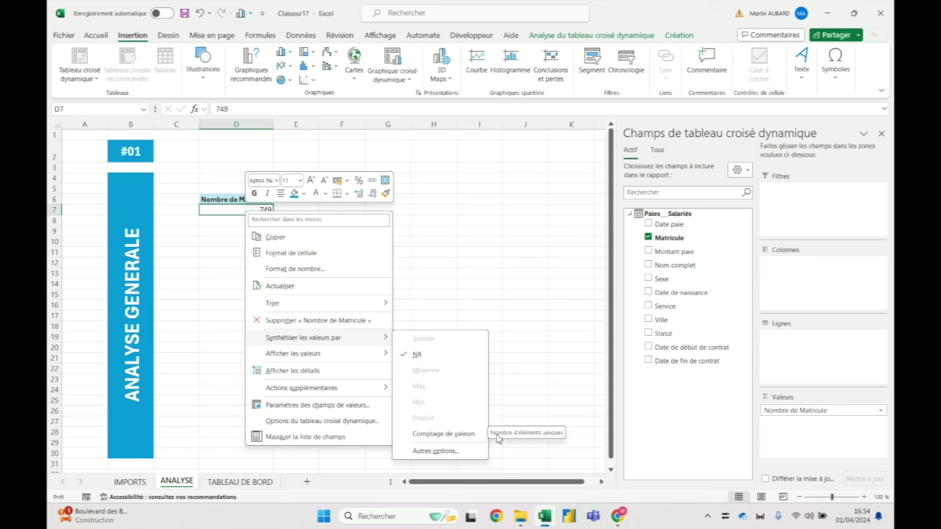
{"action": "left_click", "coordinate": [469, 437]}
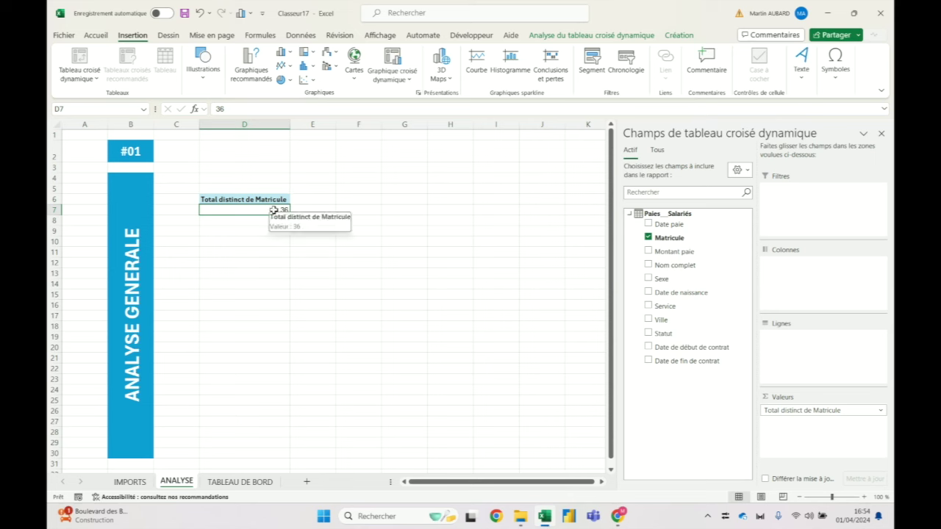
Step: Rename the D6 value header to 'Effectif' and view the TABLEAU DE BORD sheet
{"action": "left_click", "coordinate": [279, 199]}
{"action": "type", "text": "Effe"}
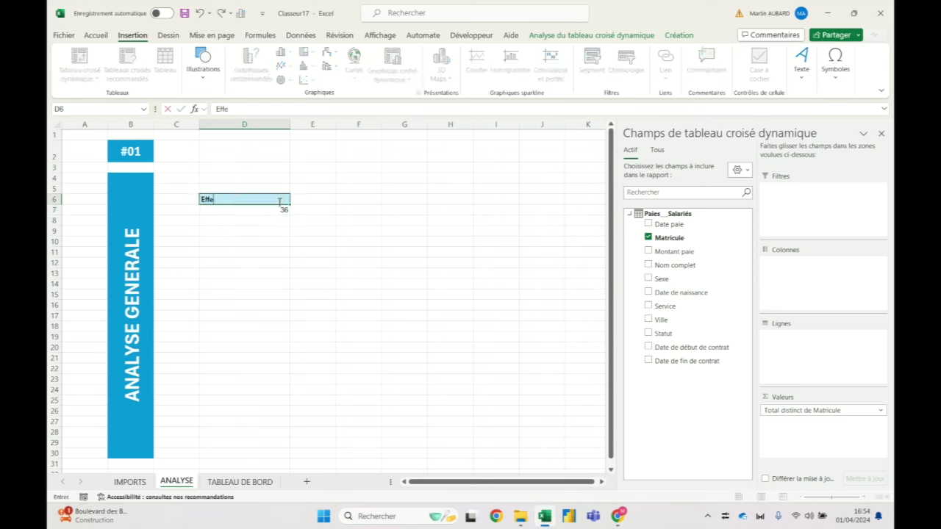
{"action": "type", "text": "ctif"}
{"action": "key", "text": "Return"}
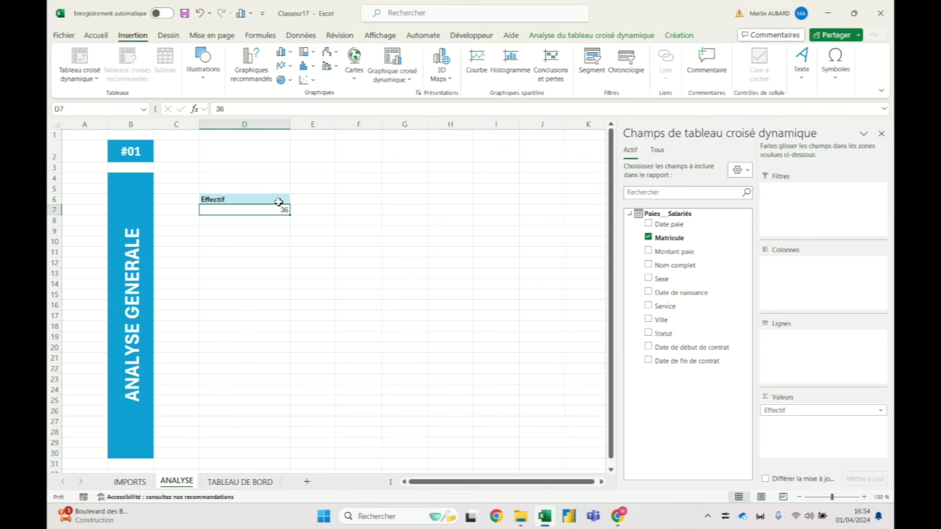
{"action": "left_click", "coordinate": [240, 482]}
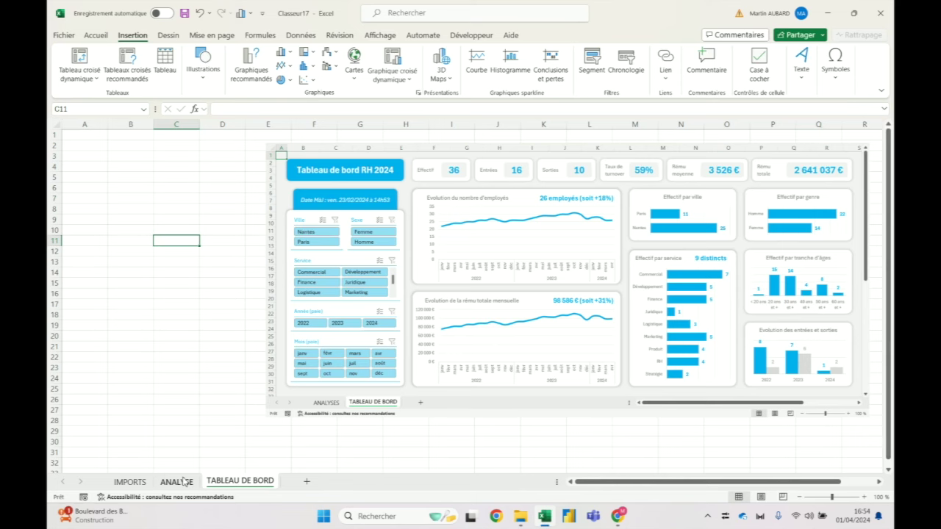
Step: Return to ANALYSE and open the pivot's Options to reach its name field
{"action": "left_click", "coordinate": [184, 482]}
{"action": "left_click", "coordinate": [231, 482]}
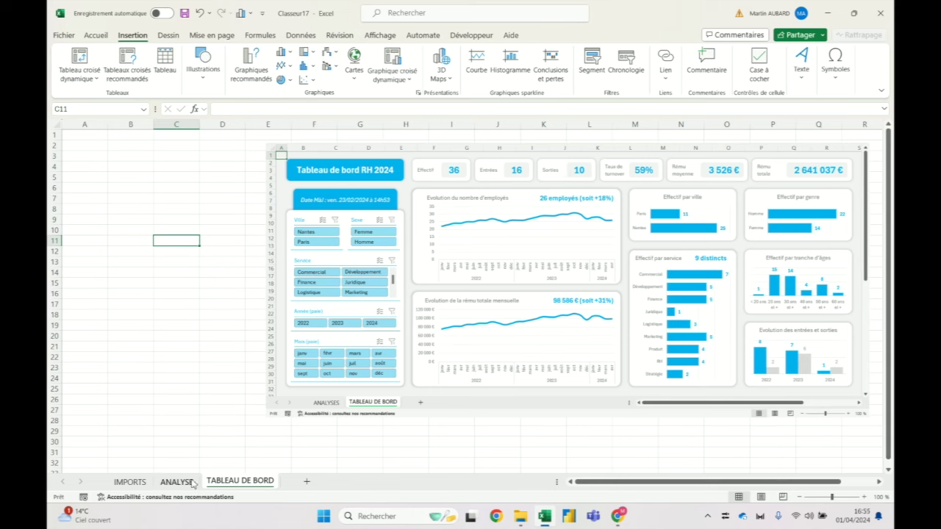
{"action": "left_click", "coordinate": [192, 482]}
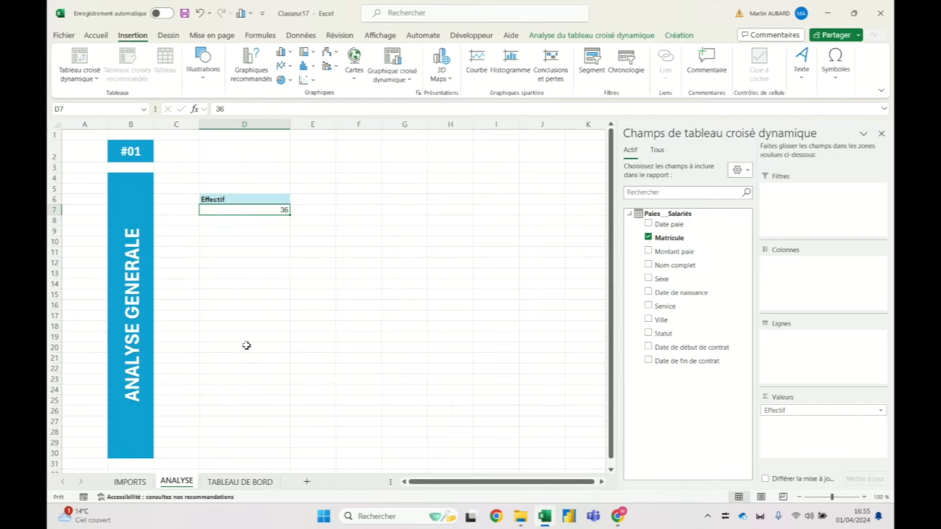
{"action": "mouse_move", "coordinate": [269, 210]}
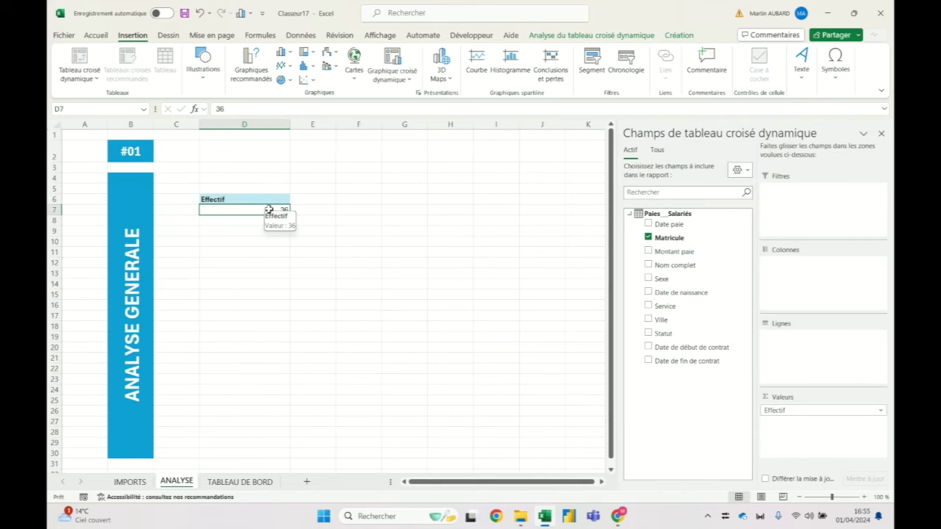
{"action": "left_click", "coordinate": [651, 37]}
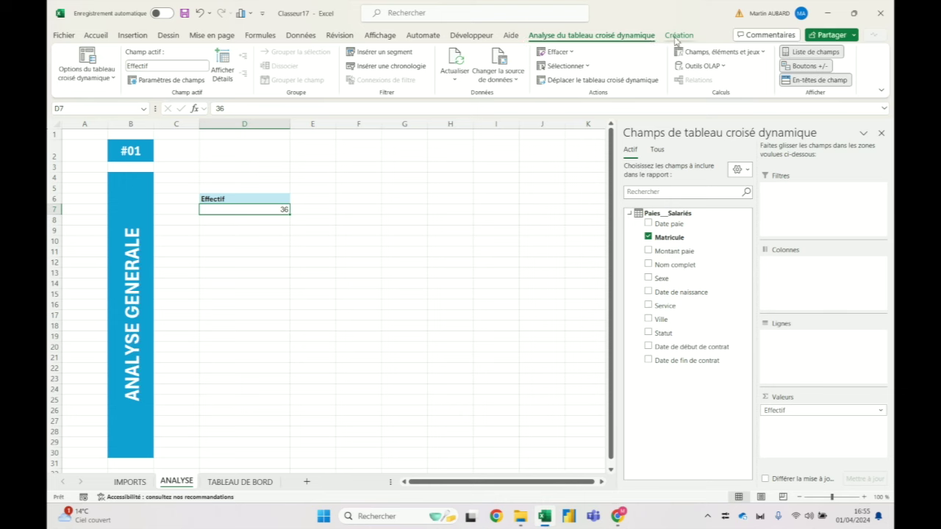
{"action": "left_click", "coordinate": [93, 85]}
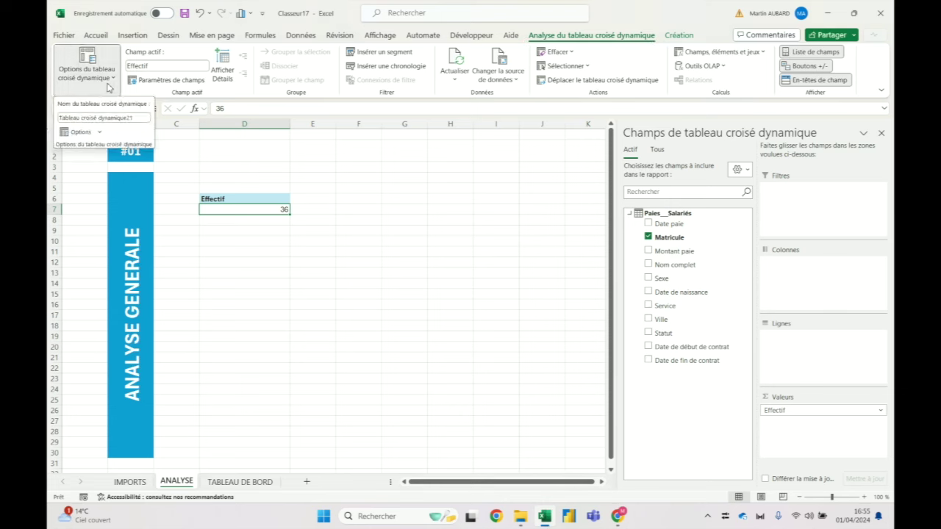
Step: Rename the pivot table to 'TCD Eff'
{"action": "left_click", "coordinate": [138, 117]}
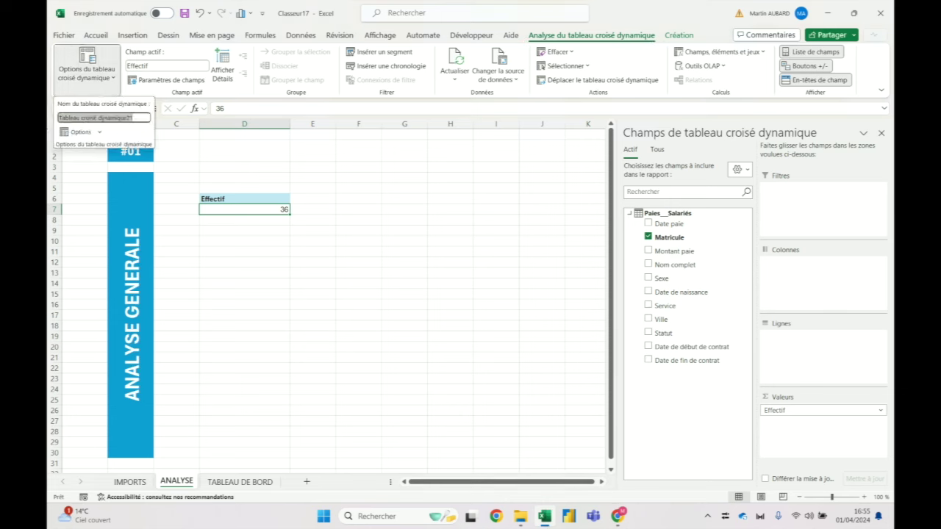
{"action": "type", "text": "TCD Eff"}
{"action": "key", "text": "Return"}
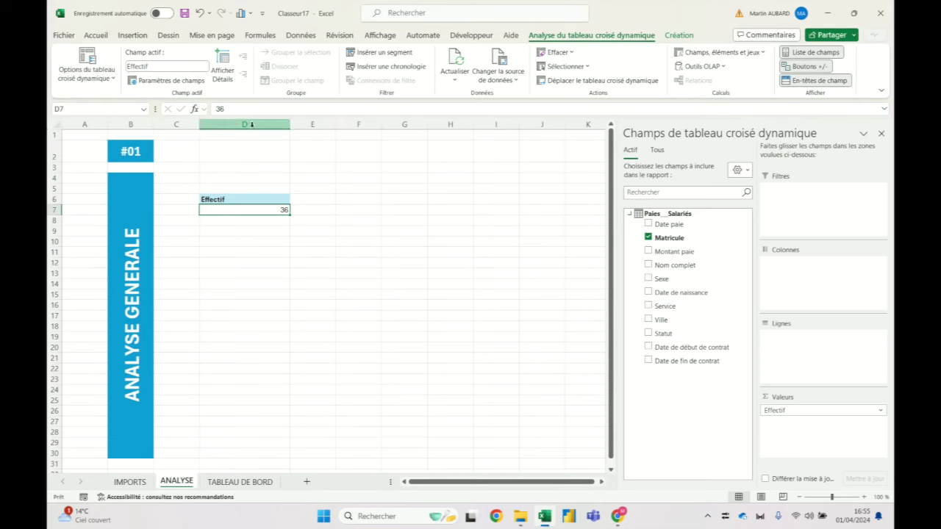
Step: Copy column D's Effectif pivot into column F, then glance at the dashboard and return
{"action": "left_click", "coordinate": [257, 123]}
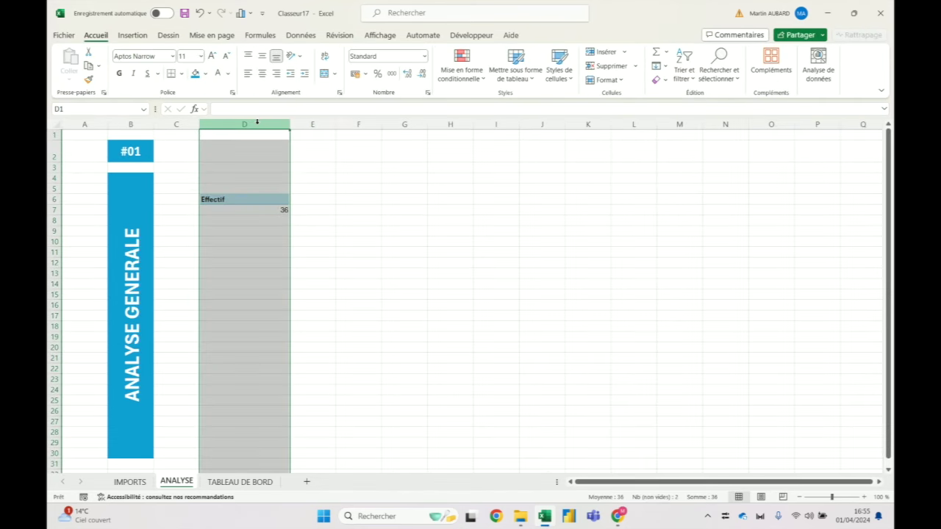
{"action": "left_click_drag", "start_coordinate": [289, 285], "coordinate": [369, 223]}
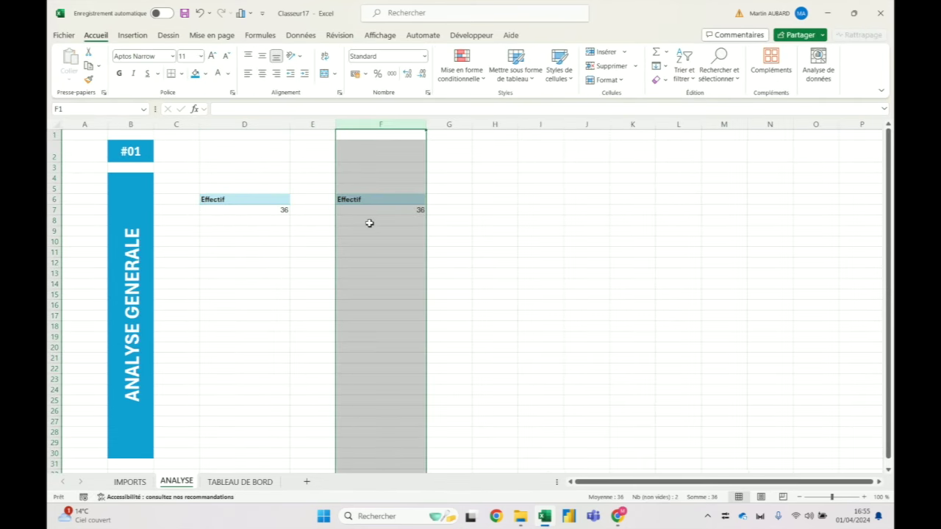
{"action": "left_click", "coordinate": [369, 209]}
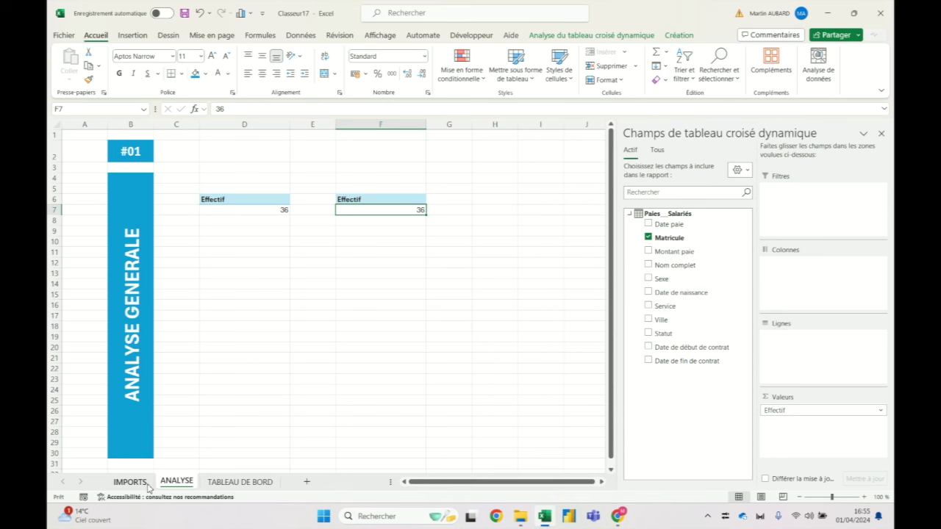
{"action": "left_click", "coordinate": [240, 481]}
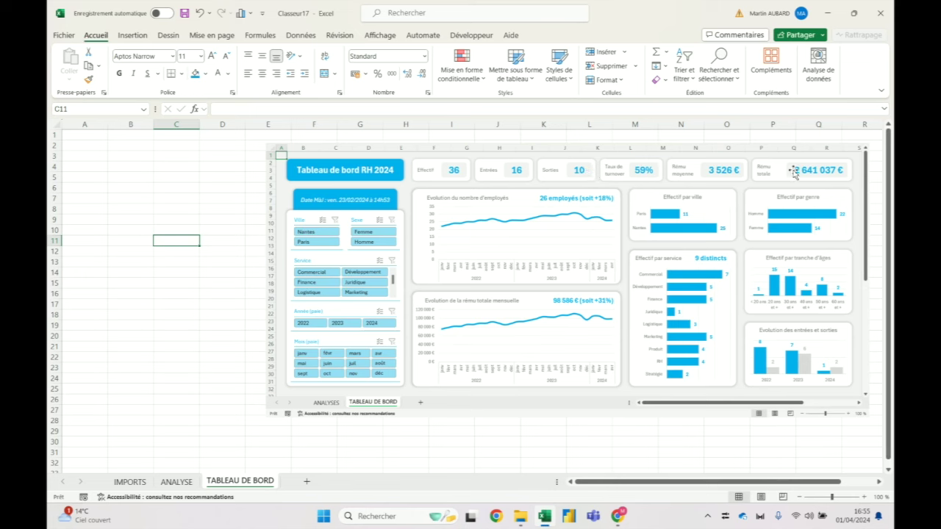
{"action": "left_click", "coordinate": [170, 483]}
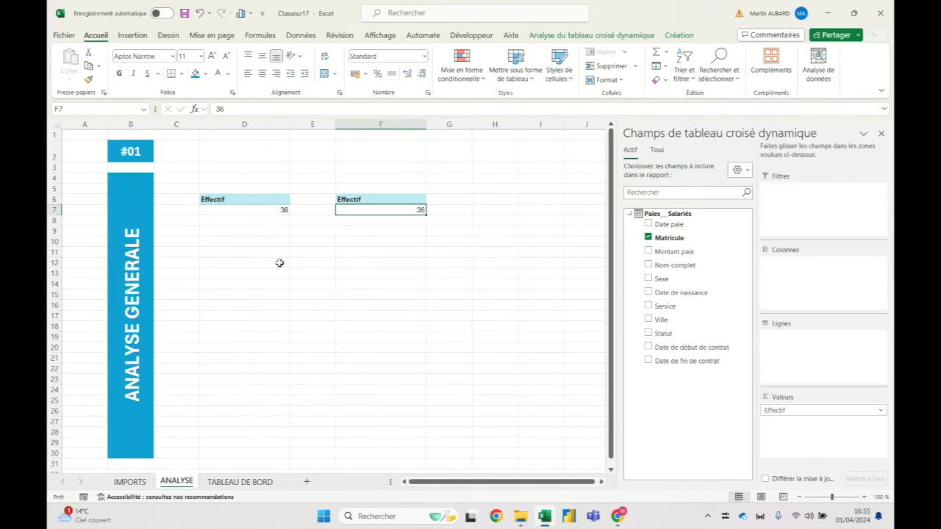
Step: Set columns C, E and G to width 3
{"action": "left_click", "coordinate": [373, 124]}
{"action": "left_click", "coordinate": [170, 125]}
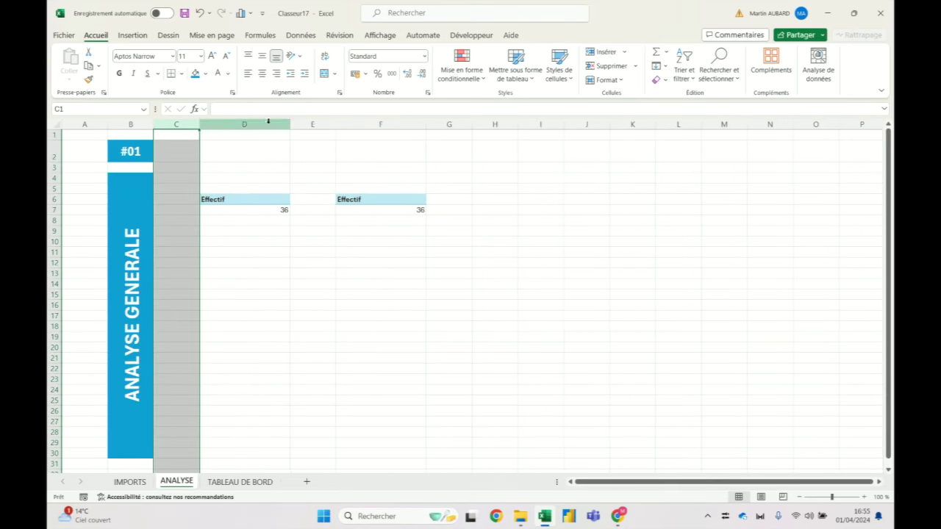
{"action": "left_click", "coordinate": [312, 125], "text": "ctrl"}
{"action": "left_click", "coordinate": [447, 124], "text": "ctrl"}
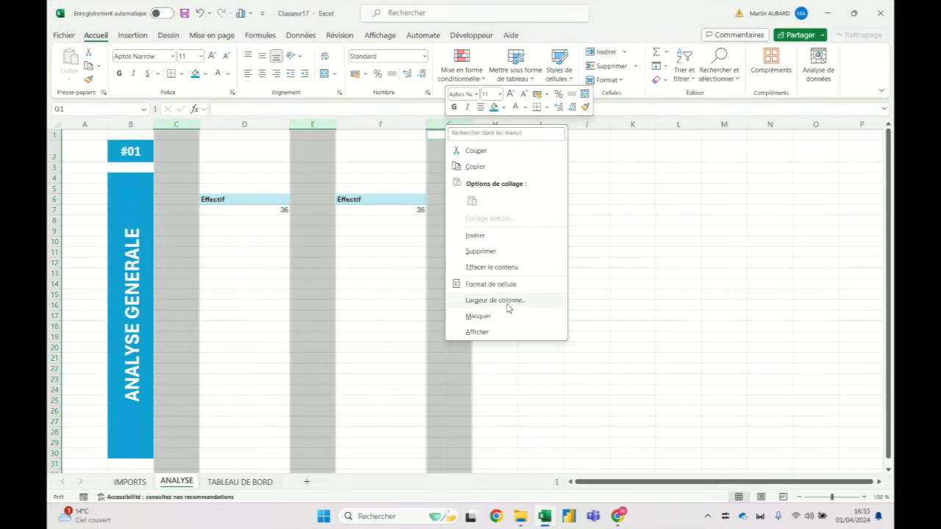
{"action": "left_click", "coordinate": [506, 301]}
{"action": "type", "text": "3"}
{"action": "key", "text": "Return"}
{"action": "left_click", "coordinate": [213, 188]}
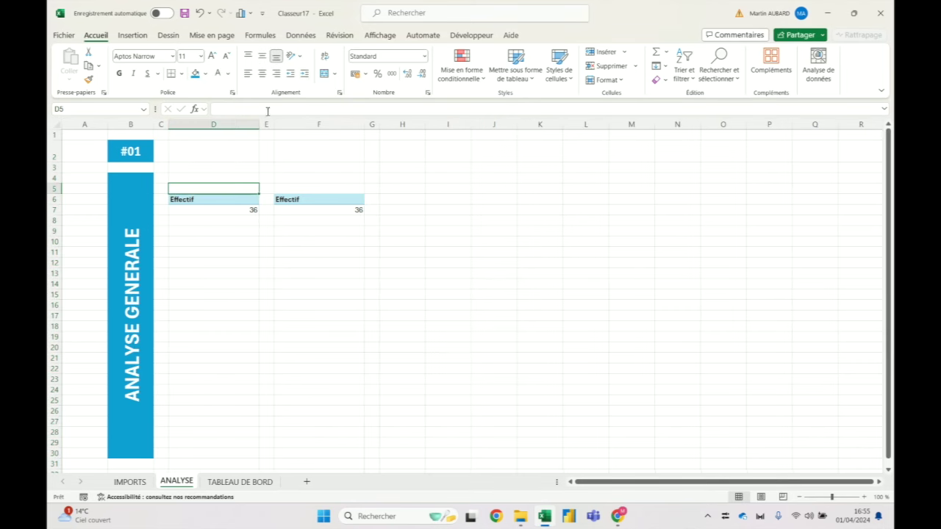
Step: Refresh all pivots and stop both Effectif pivots from auto-fitting column widths on update
{"action": "left_click", "coordinate": [300, 35]}
{"action": "left_click", "coordinate": [327, 58]}
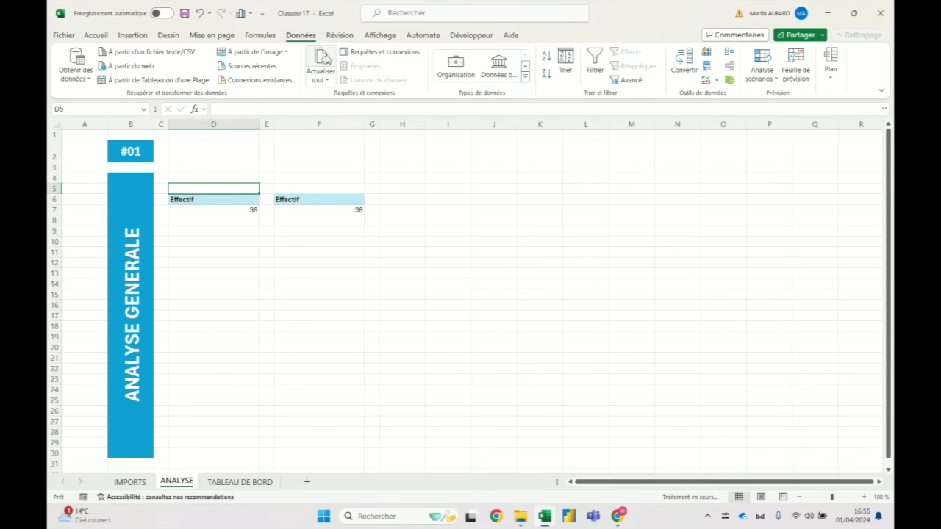
{"action": "left_click", "coordinate": [189, 202]}
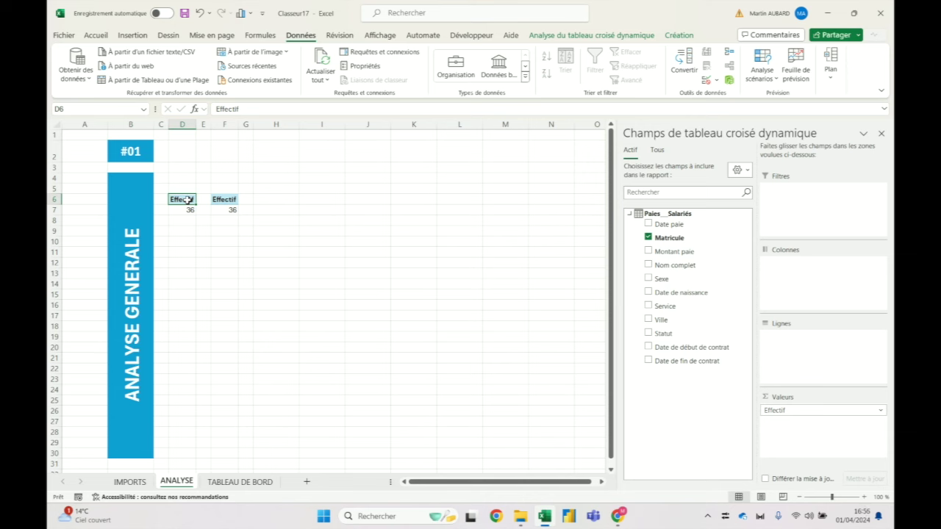
{"action": "right_click", "coordinate": [188, 200]}
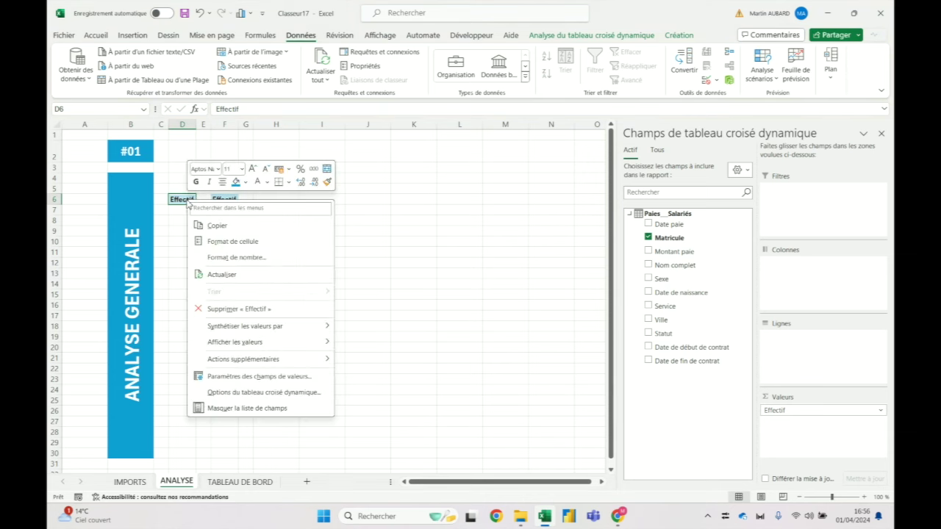
{"action": "left_click", "coordinate": [240, 394]}
{"action": "left_click", "coordinate": [157, 406]}
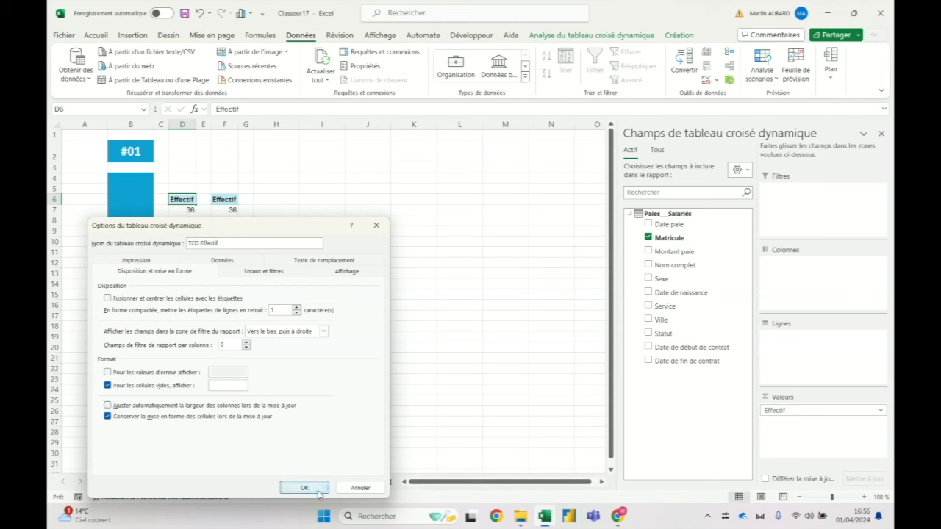
{"action": "left_click", "coordinate": [304, 488]}
{"action": "right_click", "coordinate": [230, 203]}
{"action": "left_click", "coordinate": [301, 394]}
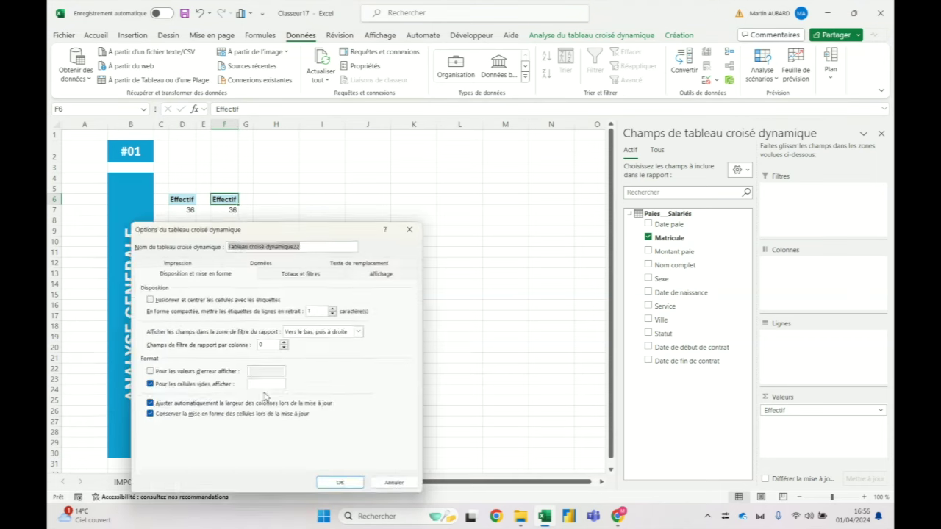
{"action": "left_click", "coordinate": [336, 488]}
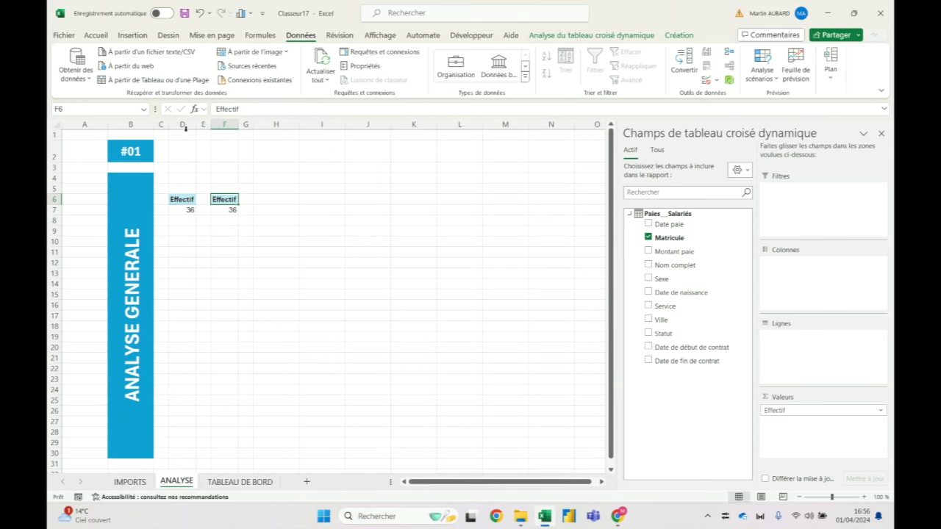
Step: Change the width of columns D and F through the Column Width setting
{"action": "left_click", "coordinate": [185, 125]}
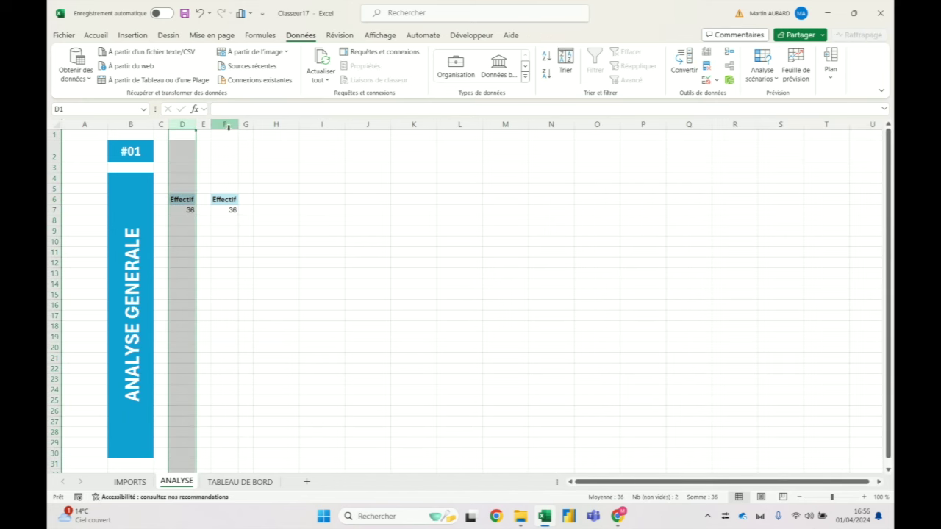
{"action": "left_click", "coordinate": [230, 128], "text": "ctrl"}
{"action": "right_click", "coordinate": [229, 128]}
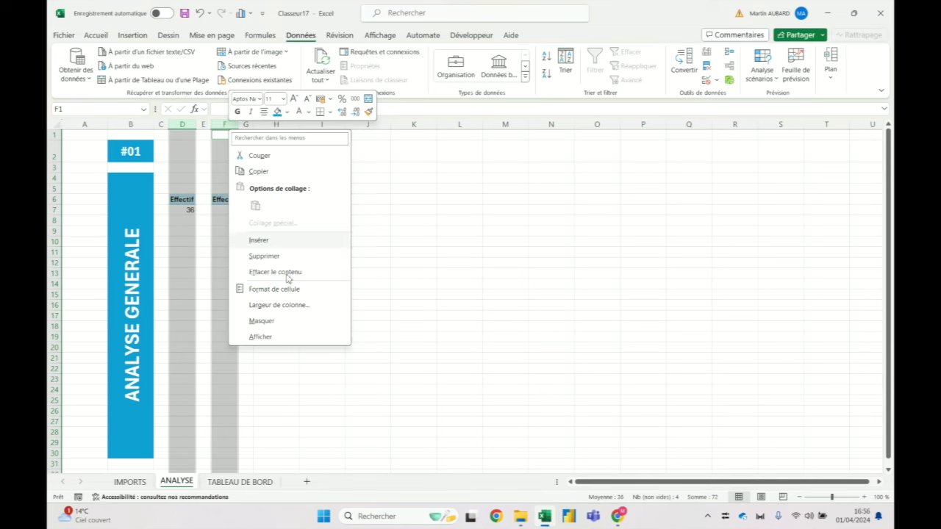
{"action": "left_click", "coordinate": [299, 310]}
{"action": "type", "text": "10"}
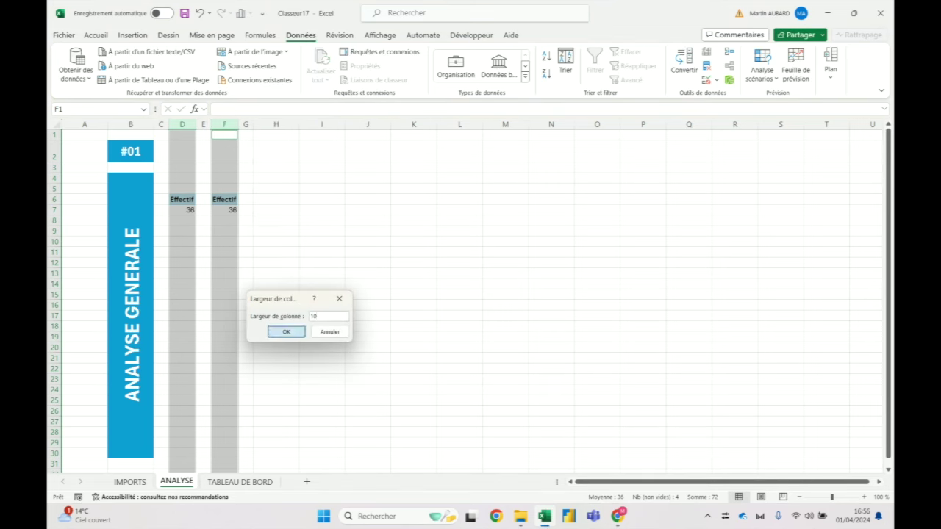
{"action": "left_click", "coordinate": [286, 331]}
Step: Apply a light blue pivot style to both Effectif pivot tables
{"action": "left_click", "coordinate": [199, 200]}
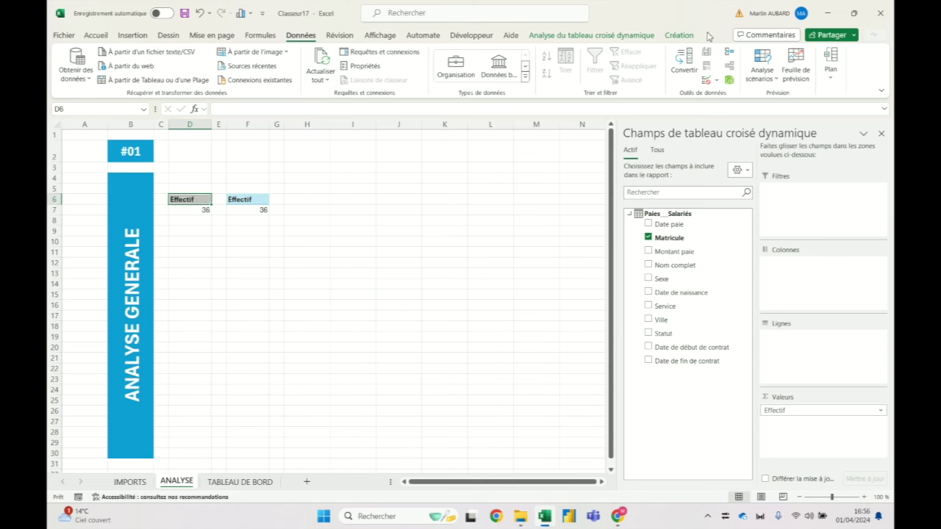
{"action": "left_click", "coordinate": [650, 38]}
{"action": "left_click", "coordinate": [678, 35]}
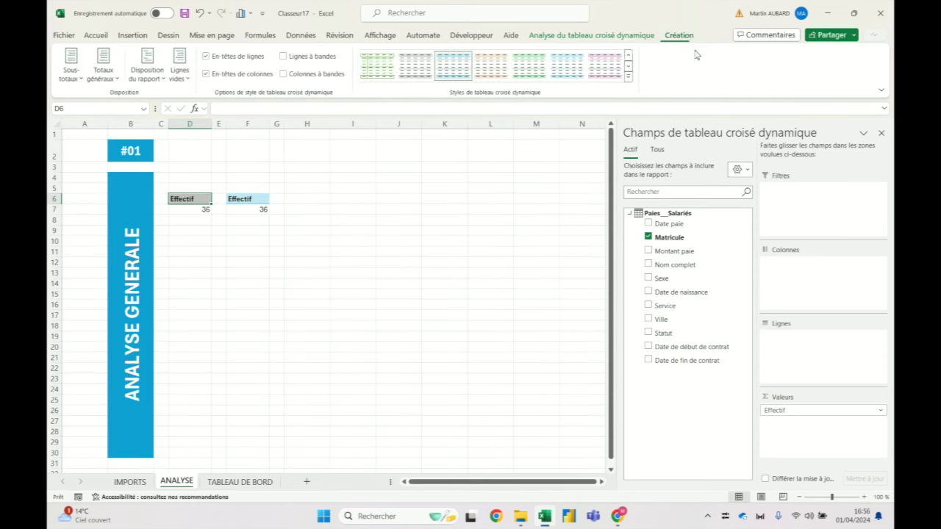
{"action": "left_click", "coordinate": [630, 83]}
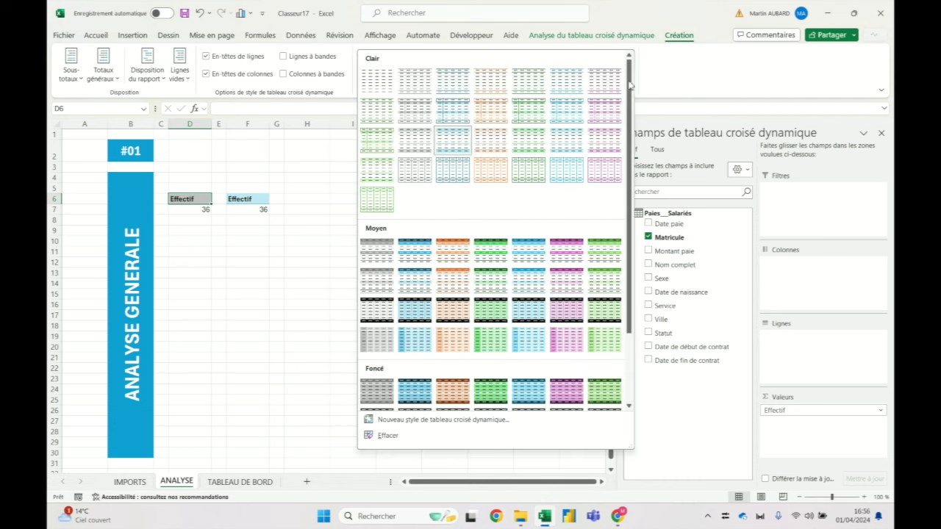
{"action": "left_click", "coordinate": [569, 115]}
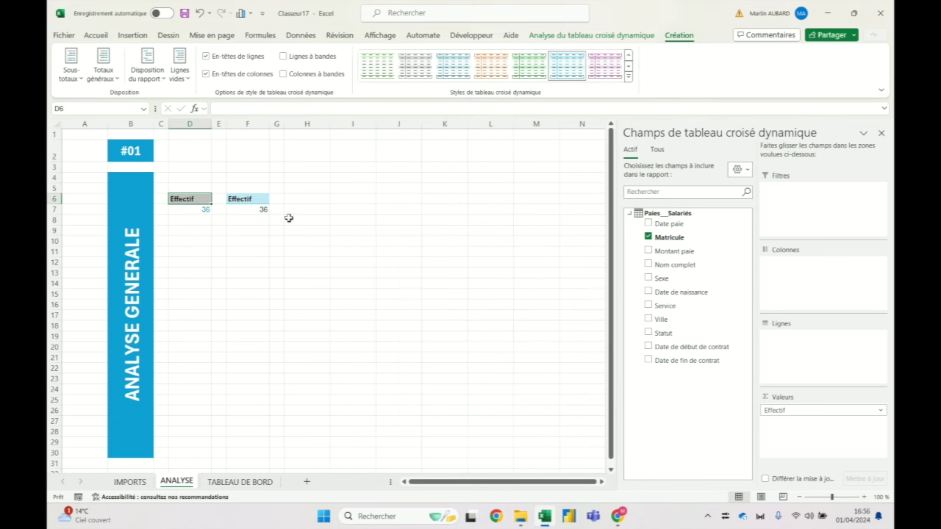
{"action": "left_click", "coordinate": [251, 205]}
{"action": "left_click", "coordinate": [628, 83]}
{"action": "left_click", "coordinate": [566, 111]}
{"action": "left_click", "coordinate": [241, 261]}
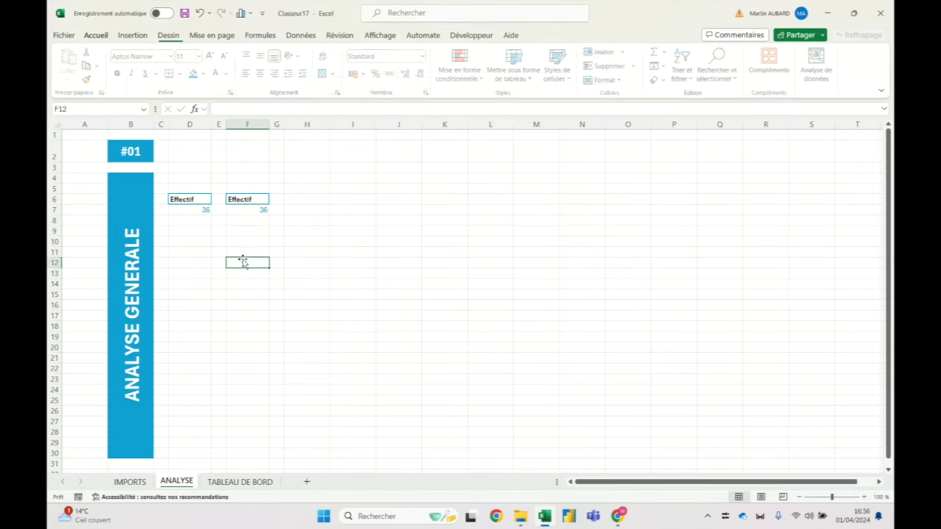
{"action": "left_click", "coordinate": [252, 214]}
Step: Enter the labels Effectif in D4 and Entrées in F4
{"action": "left_click", "coordinate": [198, 180]}
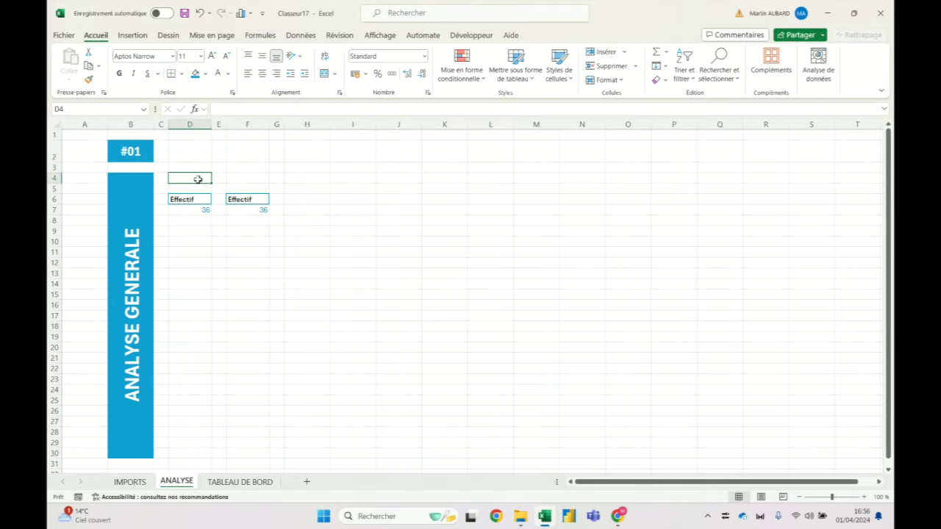
{"action": "type", "text": "Effect"}
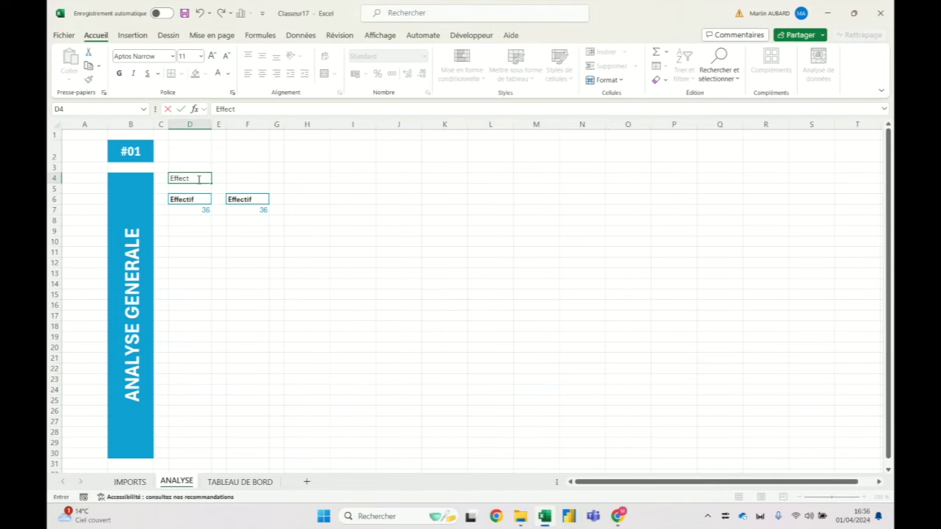
{"action": "key", "text": "Tab"}
{"action": "key", "text": "Tab"}
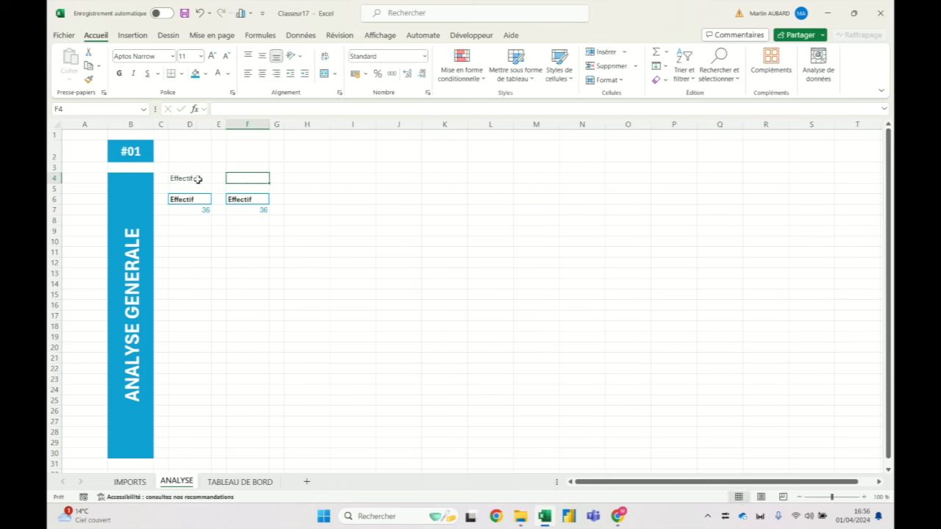
{"action": "type", "text": "Entrées"}
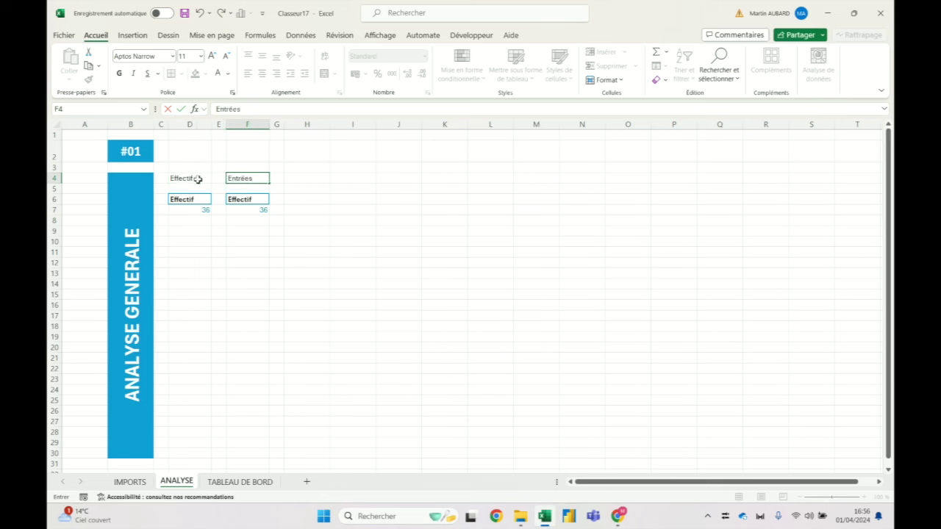
{"action": "key", "text": "Return"}
{"action": "key", "text": "Up"}
{"action": "key", "text": "Right"}
Step: Copy the pivot columns F:G into columns H:I and J:K
{"action": "left_click_drag", "start_coordinate": [247, 124], "coordinate": [277, 125]}
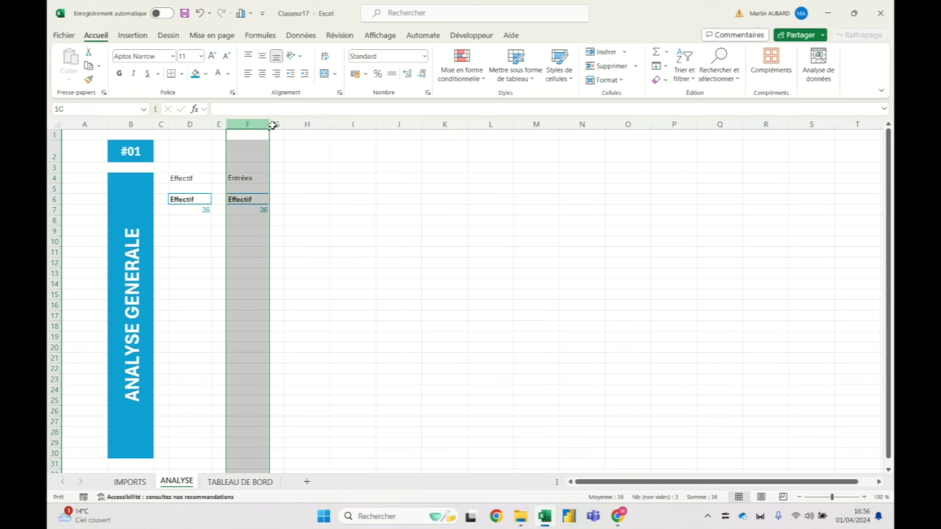
{"action": "key", "text": "ctrl+c"}
{"action": "left_click", "coordinate": [308, 125]}
{"action": "key", "text": "ctrl+v"}
{"action": "left_click", "coordinate": [363, 124]}
{"action": "key", "text": "ctrl+v"}
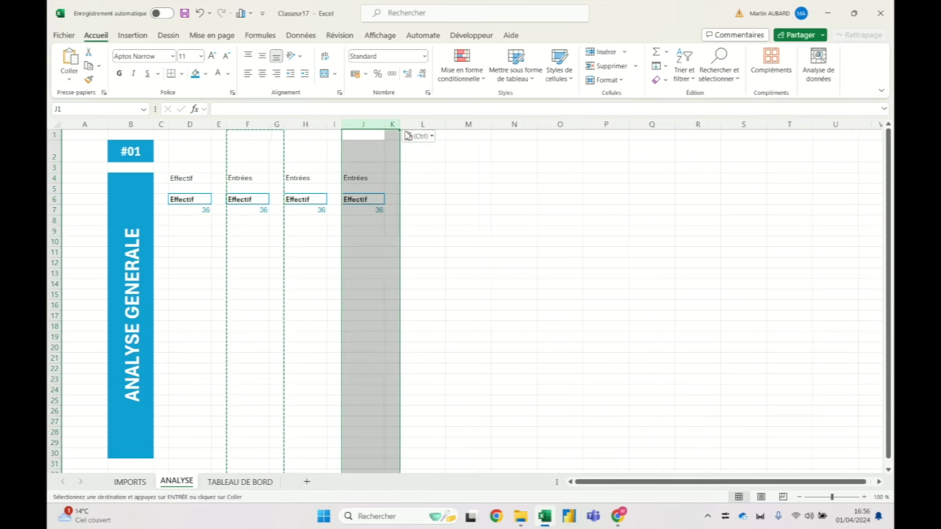
{"action": "key", "text": "Escape"}
Step: Relabel H4 as Sorties
{"action": "left_click", "coordinate": [308, 180]}
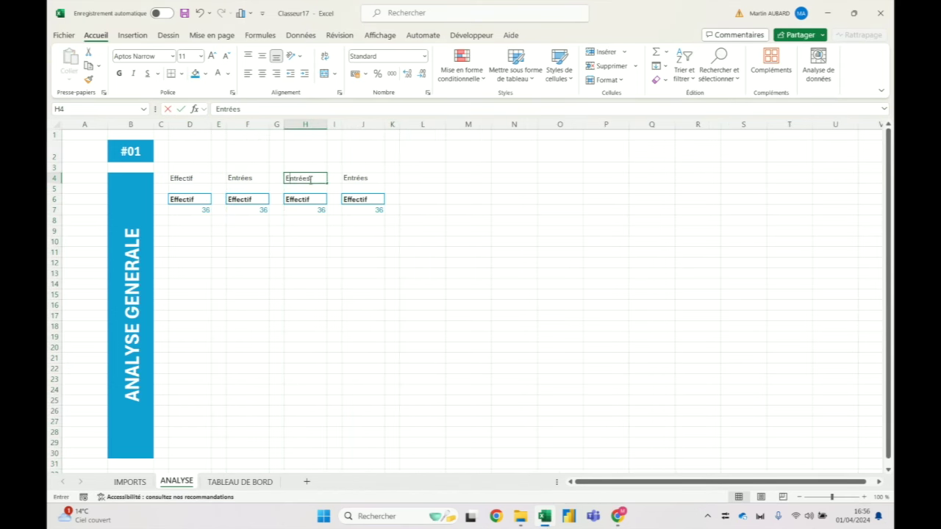
{"action": "type", "text": "Sorrie"}
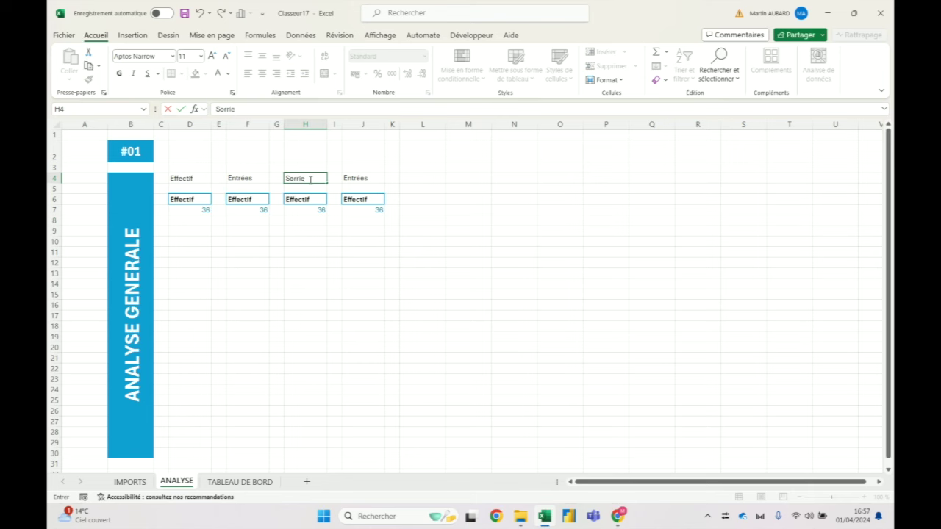
{"action": "type", "text": "ties"}
{"action": "key", "text": "Return"}
Step: Insert blank columns before J and give columns J and K column O's width
{"action": "left_click", "coordinate": [380, 177]}
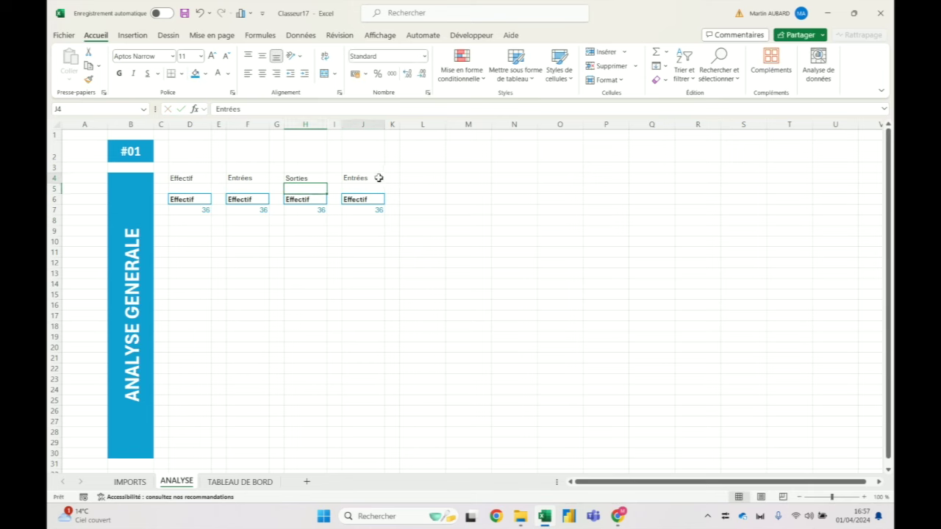
{"action": "left_click", "coordinate": [371, 124]}
{"action": "key", "text": "ctrl+plus"}
{"action": "key", "text": "ctrl+plus"}
{"action": "key", "text": "Right"}
{"action": "key", "text": "Right"}
{"action": "key", "text": "Right"}
{"action": "key", "text": "Right"}
{"action": "key", "text": "Right"}
{"action": "key", "text": "ctrl+space"}
{"action": "key", "text": "ctrl+c"}
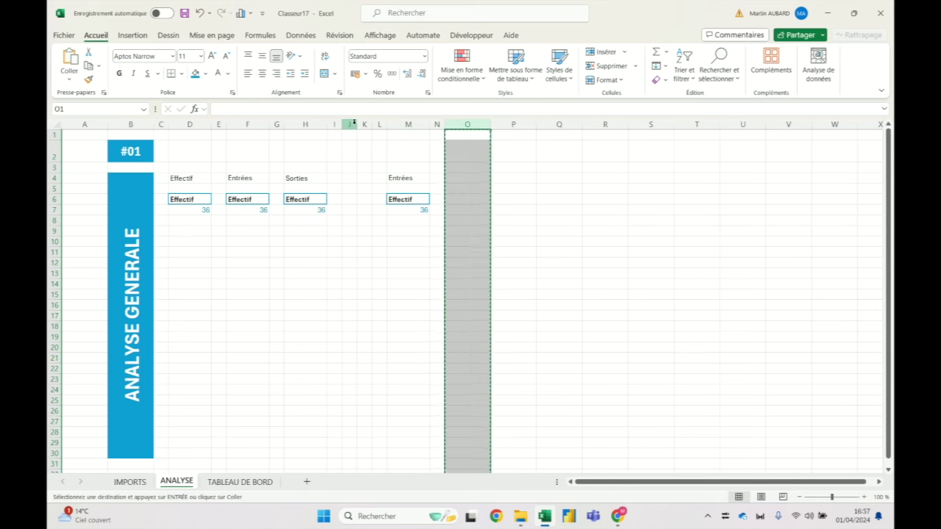
{"action": "left_click", "coordinate": [350, 124]}
{"action": "key", "text": "ctrl+v"}
{"action": "left_click", "coordinate": [396, 124]}
{"action": "key", "text": "ctrl+v"}
{"action": "key", "text": "Escape"}
Step: Label J4 Taux de turn-over and M4 Rému moyenne
{"action": "left_click", "coordinate": [518, 180]}
{"action": "left_click", "coordinate": [369, 181]}
{"action": "type", "text": "T"}
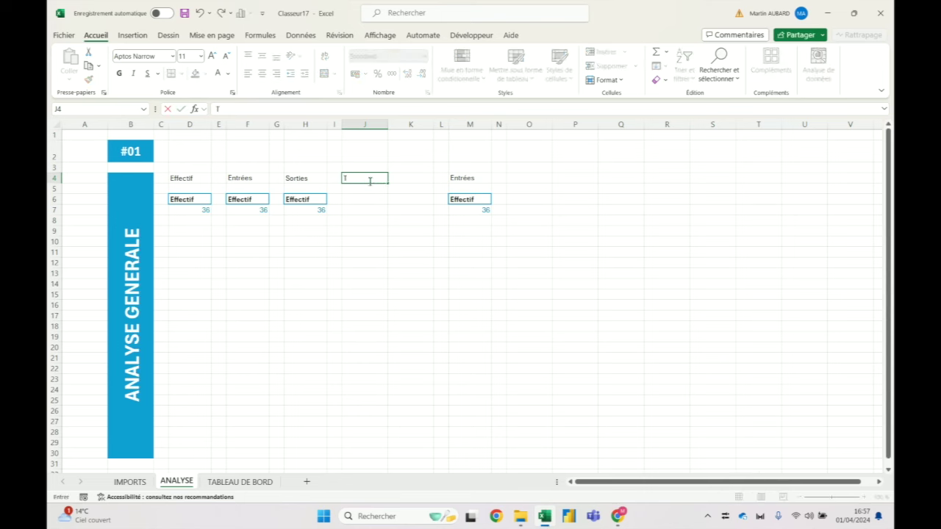
{"action": "key", "text": "BackSpace"}
{"action": "key", "text": "BackSpace"}
{"action": "key", "text": "BackSpace"}
{"action": "type", "text": "er"}
{"action": "left_click", "coordinate": [464, 178]}
{"action": "type", "text": "Rém"}
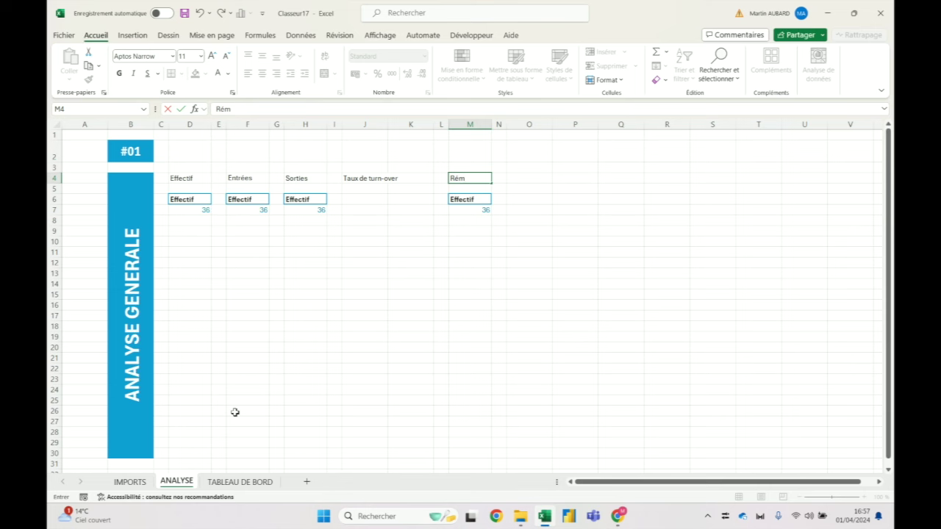
{"action": "type", "text": "u moyenne"}
{"action": "key", "text": "Tab"}
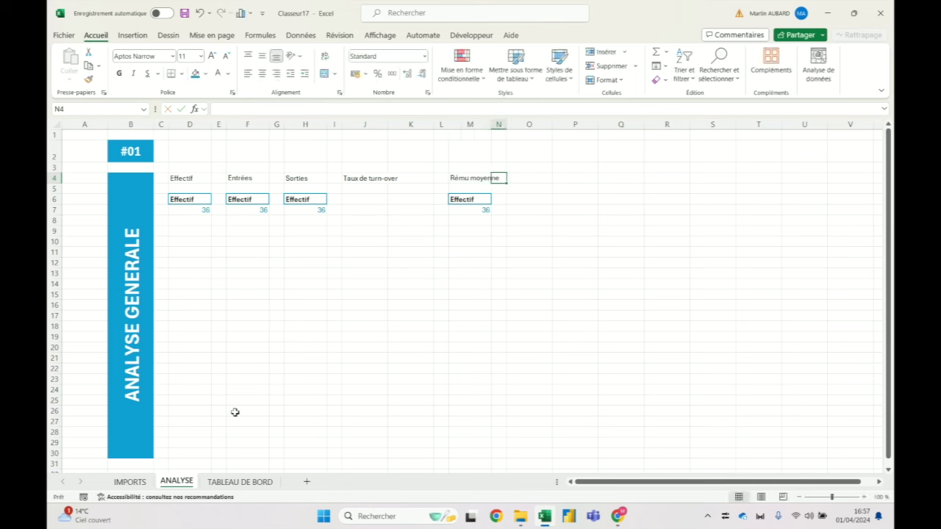
Step: Copy pivot columns M:N into O:P and relabel O4 as Rému totale
{"action": "left_click_drag", "start_coordinate": [463, 125], "coordinate": [500, 125]}
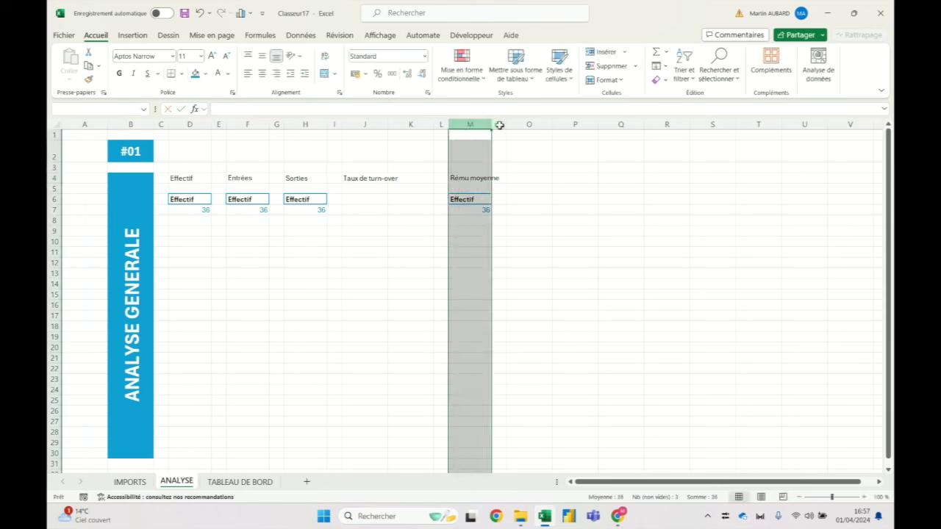
{"action": "key", "text": "ctrl+c"}
{"action": "left_click", "coordinate": [528, 125]}
{"action": "key", "text": "ctrl+v"}
{"action": "left_click", "coordinate": [532, 178]}
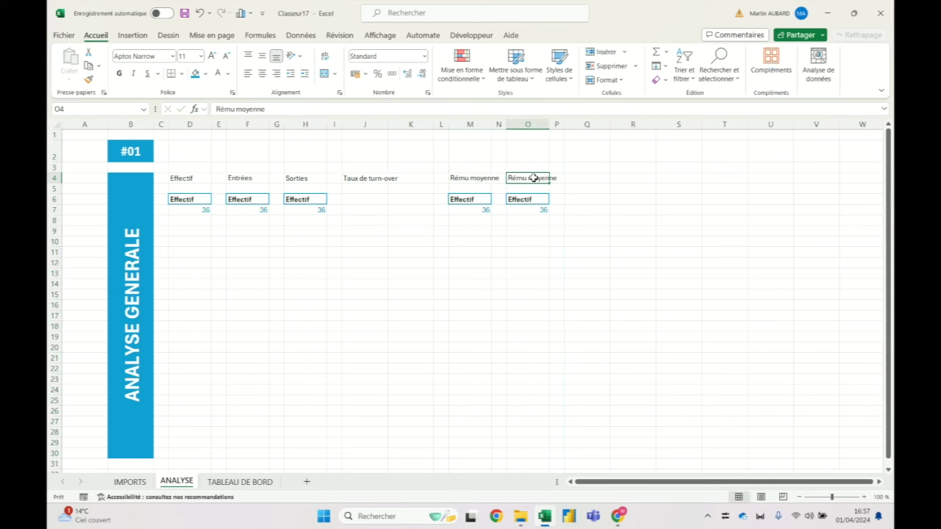
{"action": "left_click", "coordinate": [356, 108]}
{"action": "key", "text": "BackSpace"}
{"action": "key", "text": "BackSpace"}
{"action": "key", "text": "BackSpace"}
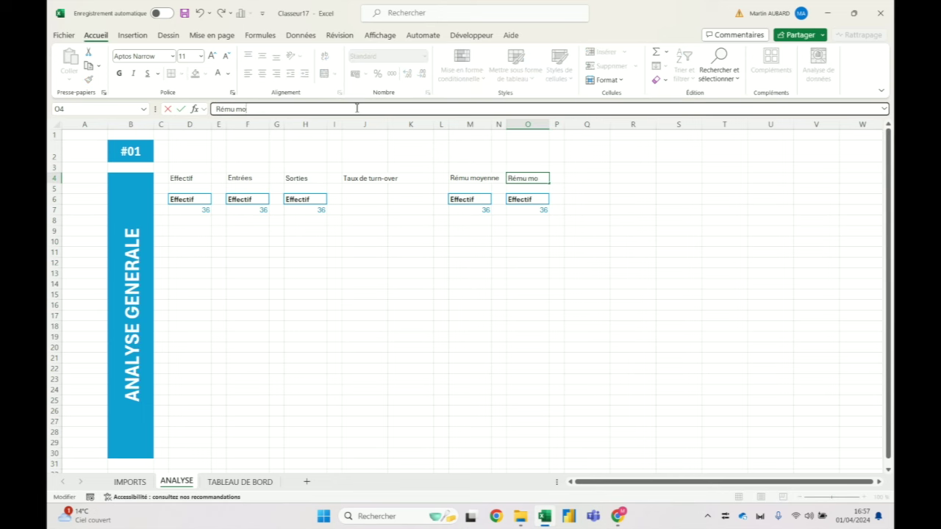
{"action": "type", "text": "taleto"}
{"action": "left_click", "coordinate": [470, 211]}
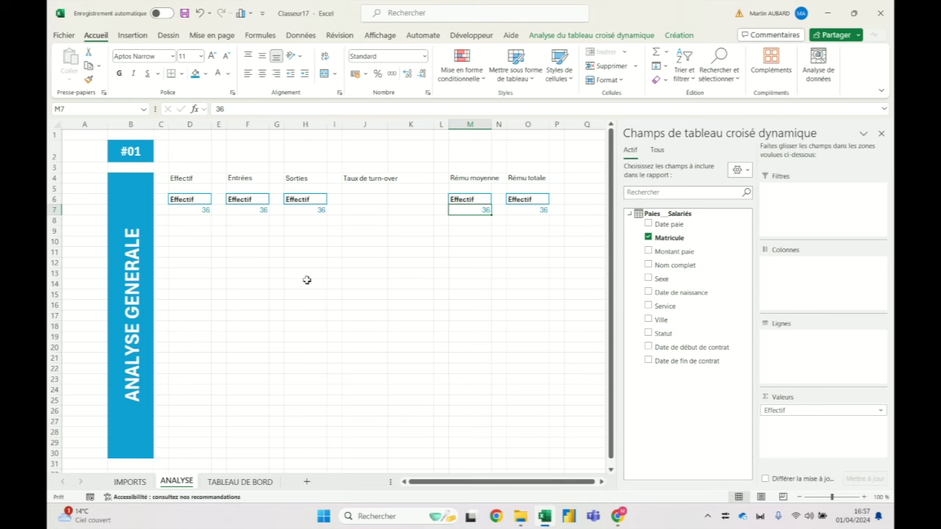
{"action": "left_click", "coordinate": [143, 125]}
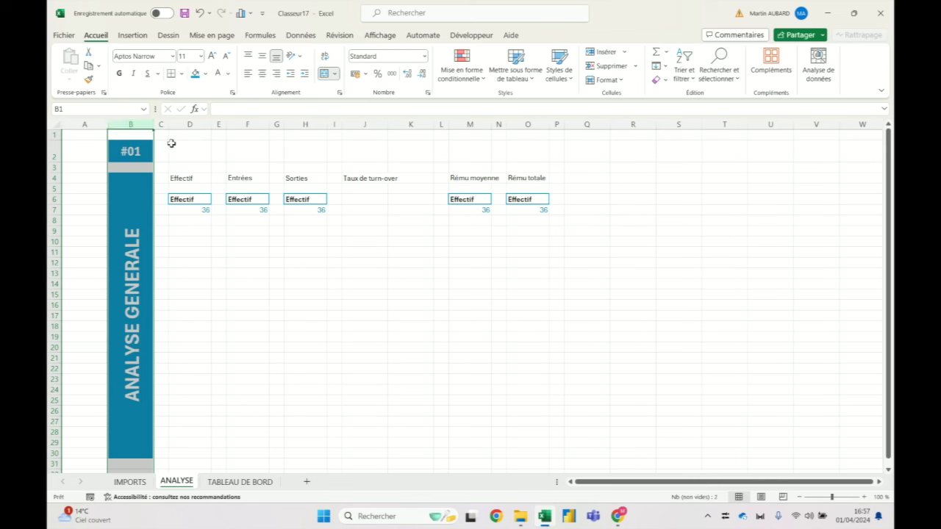
Step: Check the pivot count cells under Entrées (F7), Sorties (H7) and Rému moyenne (M7)
{"action": "left_click", "coordinate": [469, 210]}
{"action": "left_click", "coordinate": [250, 209]}
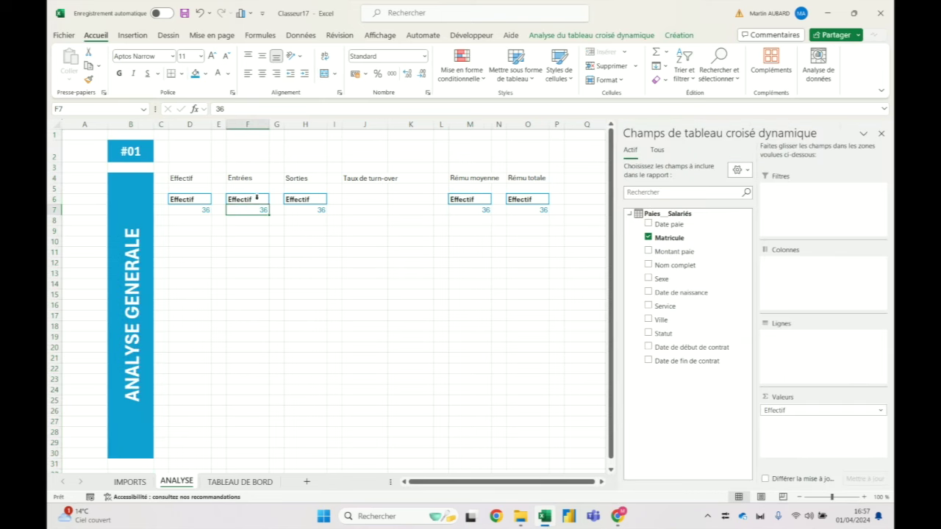
{"action": "left_click", "coordinate": [316, 209]}
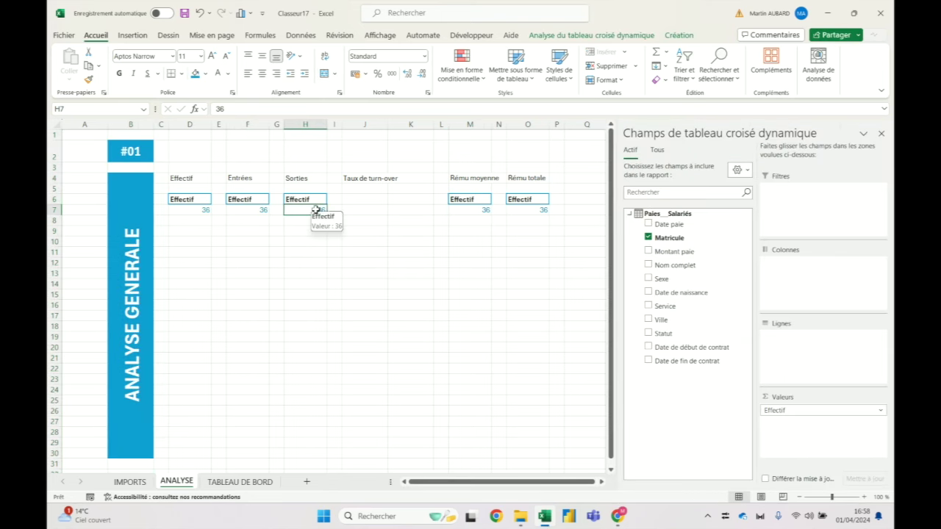
{"action": "left_click", "coordinate": [489, 211]}
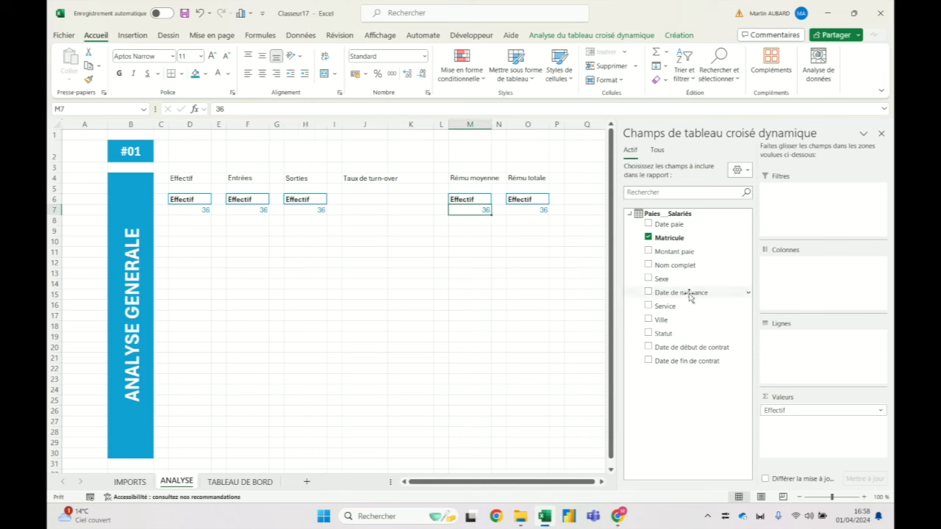
Step: Delete the duplicate pivot under Rému totale and remove the Matricule count from the M6 pivot
{"action": "left_click", "coordinate": [649, 239]}
{"action": "key", "text": "Return"}
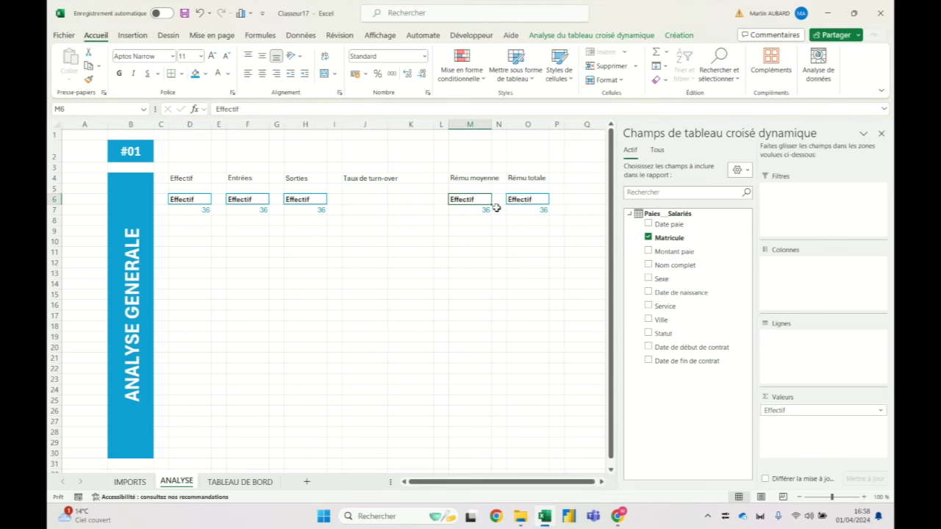
{"action": "left_click", "coordinate": [540, 221]}
{"action": "key", "text": "ctrl+z"}
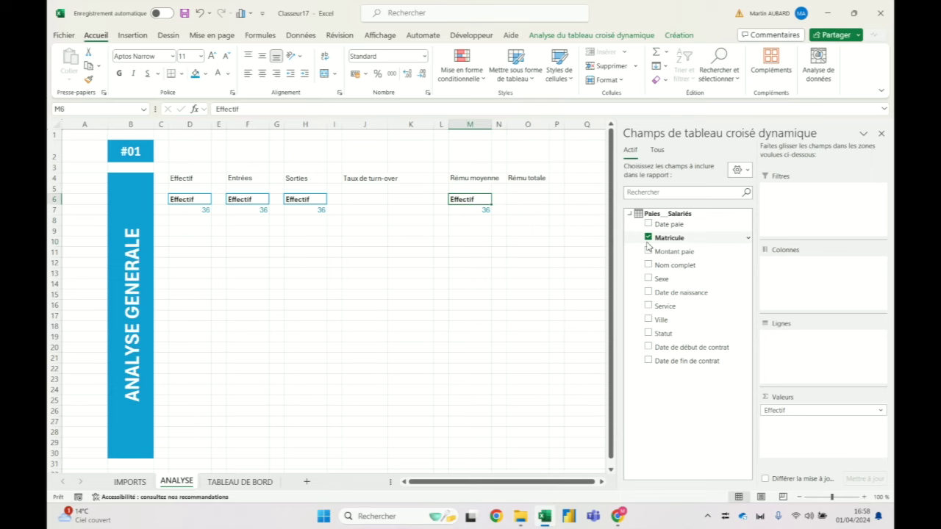
{"action": "left_click", "coordinate": [648, 238]}
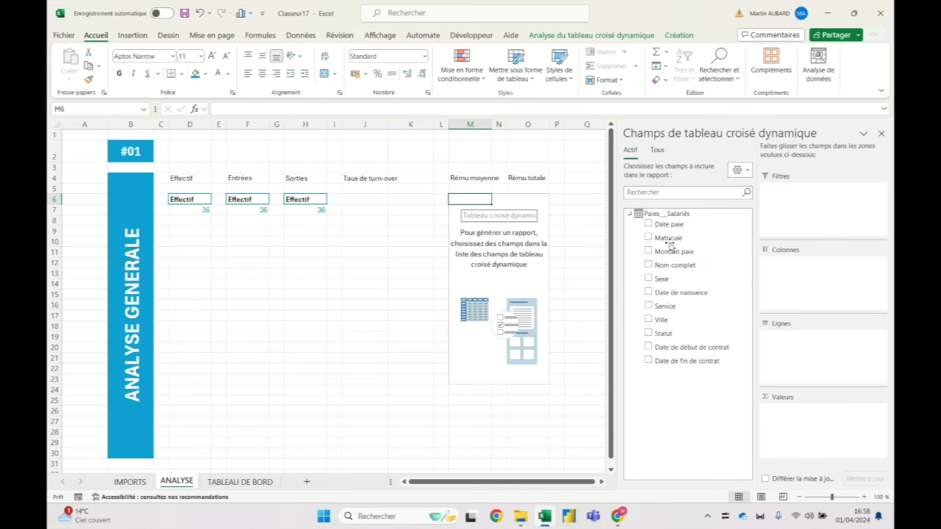
Step: Add Montant paie to the M6 pivot as an average, with the header 'Rému moy'
{"action": "left_click_drag", "start_coordinate": [676, 252], "coordinate": [794, 424]}
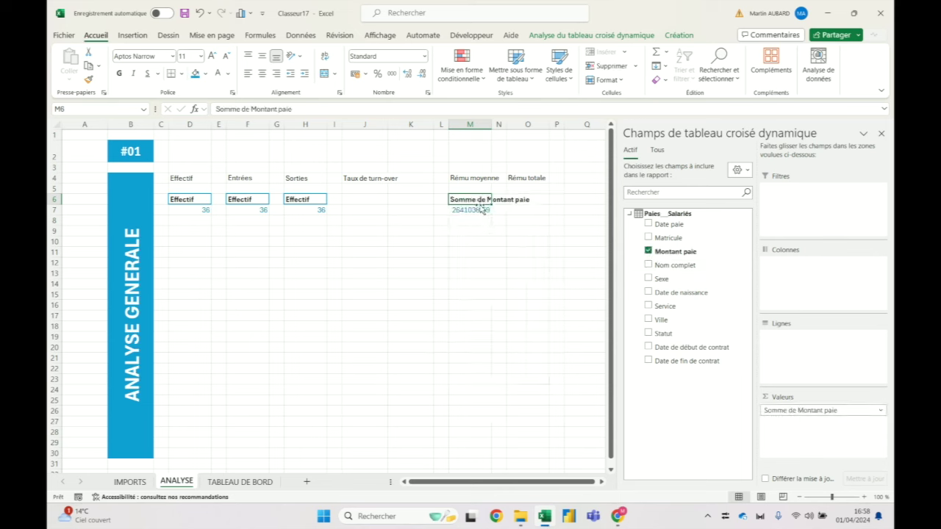
{"action": "type", "text": "Rém"}
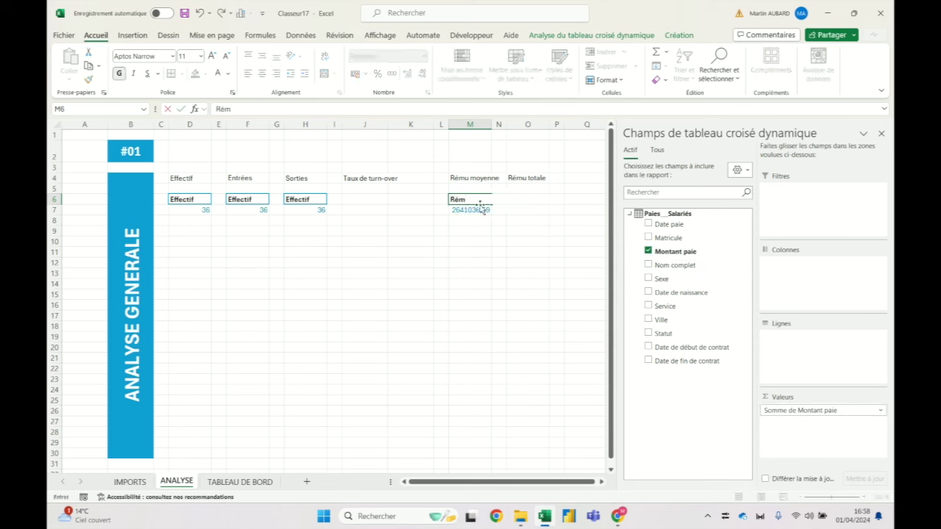
{"action": "type", "text": "u moy"}
{"action": "key", "text": "Tab"}
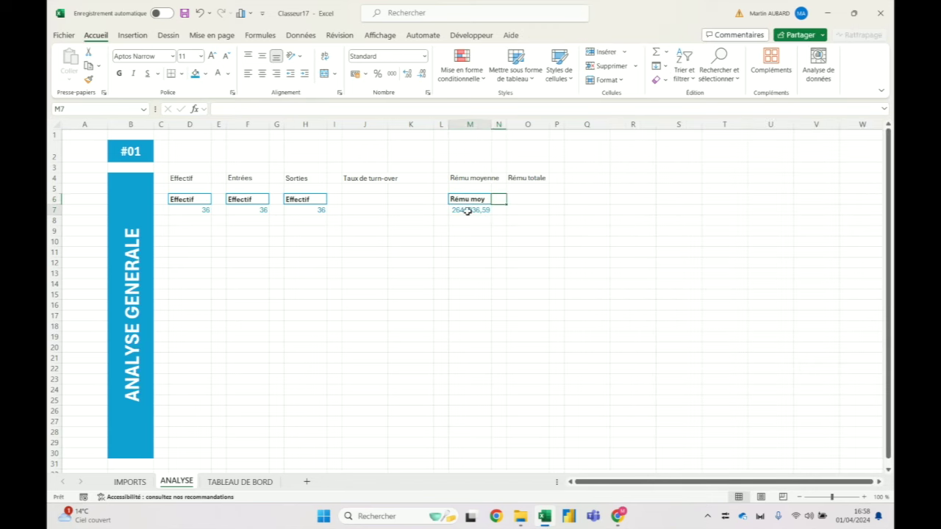
{"action": "left_click", "coordinate": [467, 211]}
{"action": "right_click", "coordinate": [468, 211]}
{"action": "mouse_move", "coordinate": [517, 342]}
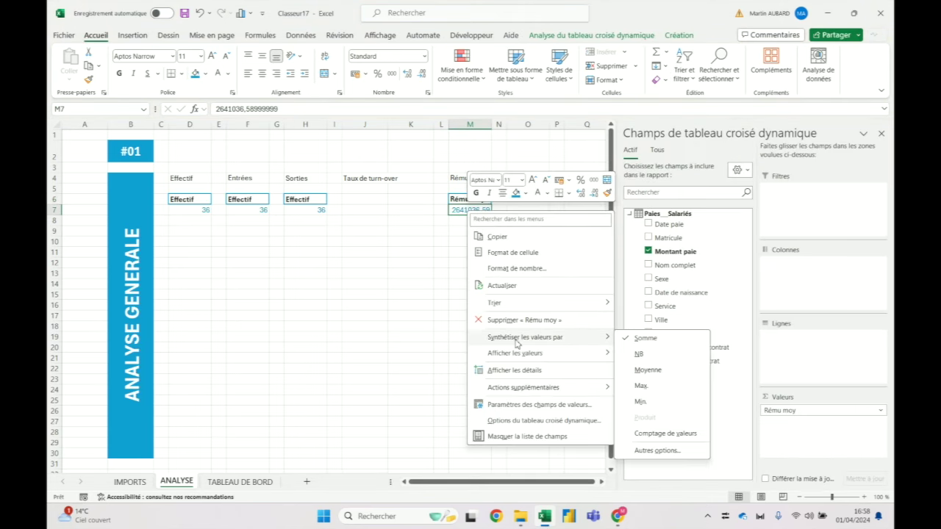
{"action": "left_click", "coordinate": [646, 370]}
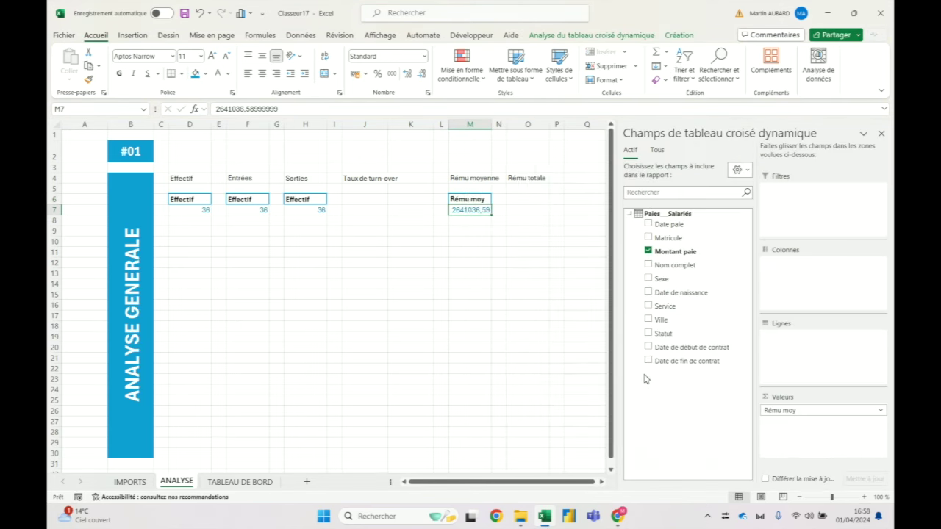
{"action": "left_click", "coordinate": [472, 200]}
{"action": "type", "text": "Rém"}
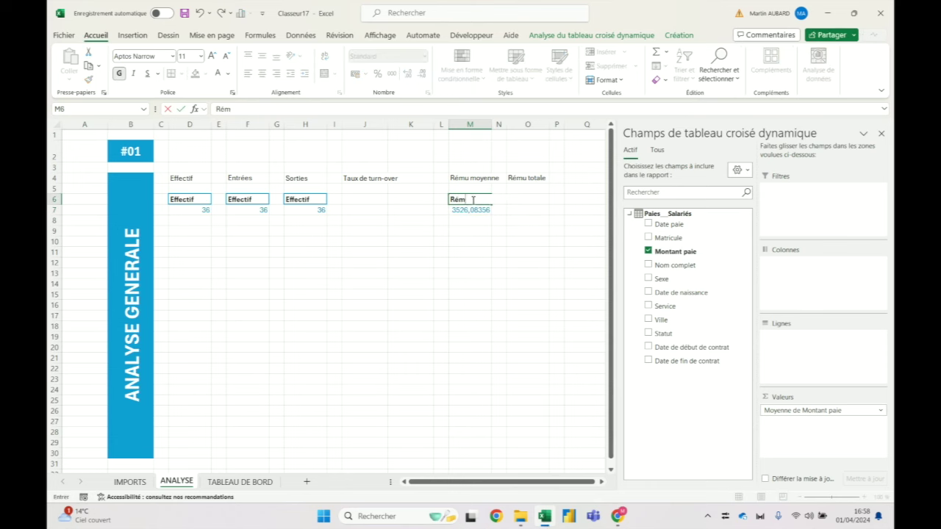
{"action": "key", "text": "ctrl+Return"}
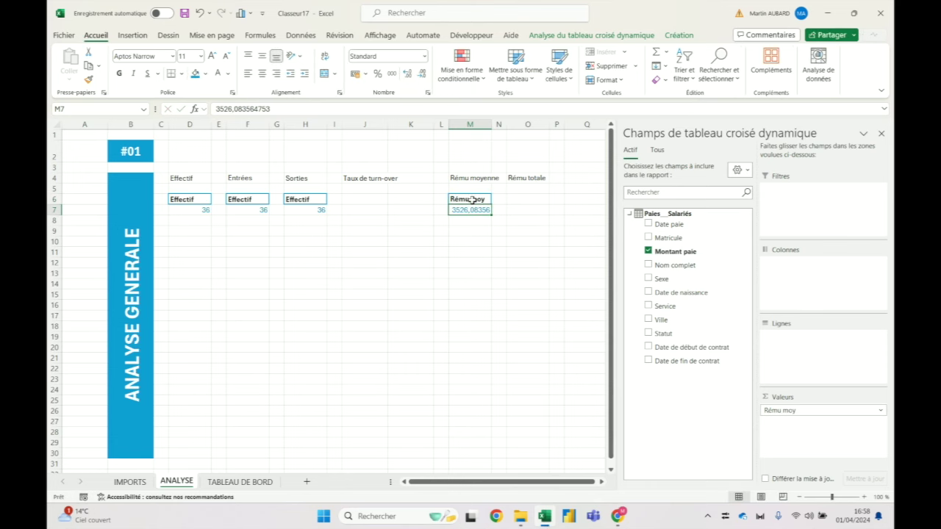
Step: Copy the Rému moy pivot to O6 and rename its header 'Rému totale'
{"action": "key", "text": "shift+Down"}
{"action": "key", "text": "ctrl+c"}
{"action": "key", "text": "Right"}
{"action": "key", "text": "Right"}
{"action": "key", "text": "ctrl+v"}
{"action": "key", "text": "Escape"}
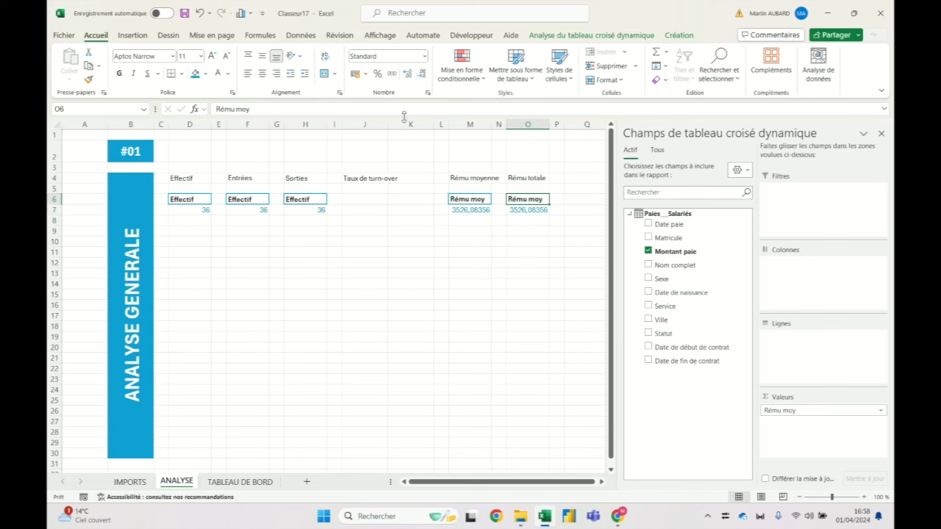
{"action": "left_click", "coordinate": [403, 109]}
{"action": "type", "text": "totale"}
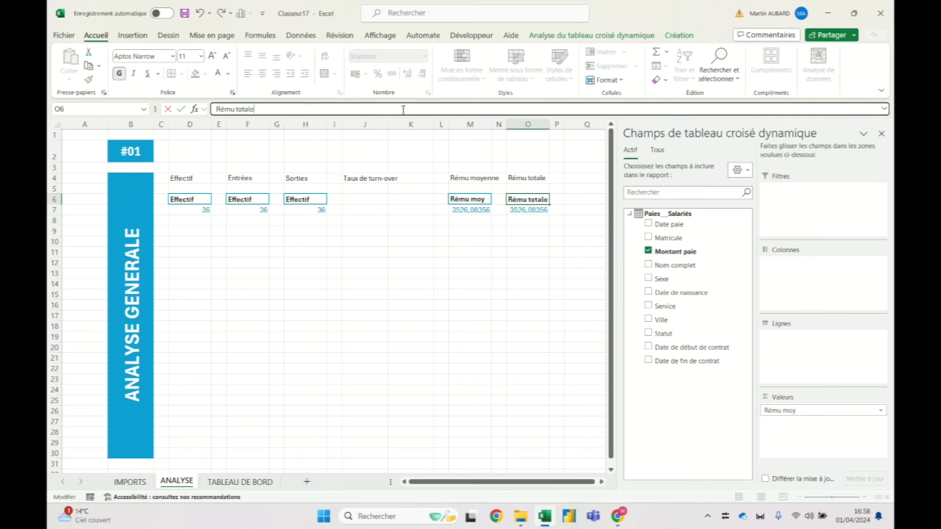
{"action": "key", "text": "Return"}
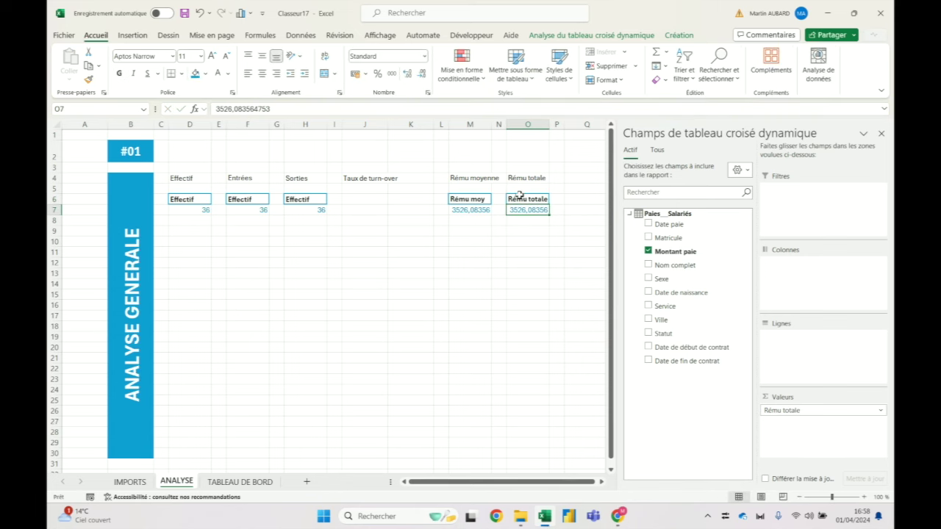
{"action": "right_click", "coordinate": [524, 208]}
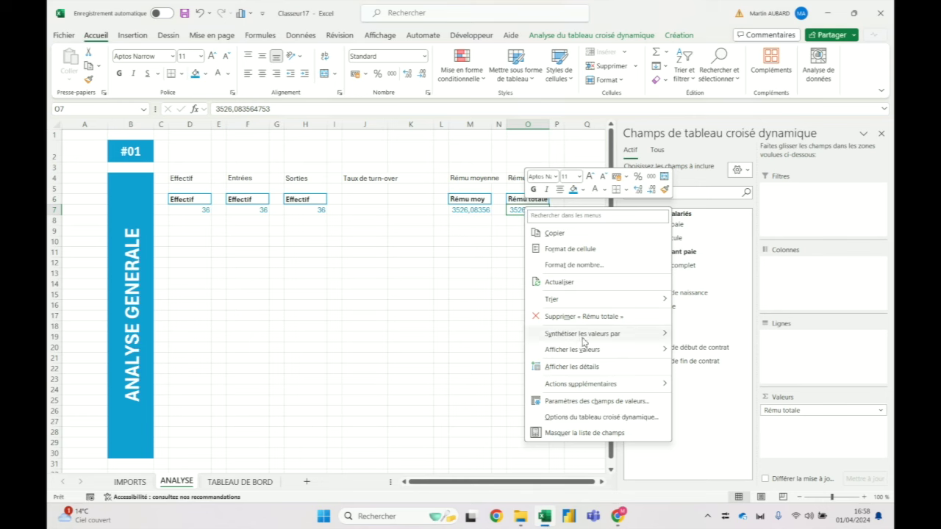
Step: Summarize the Rému totale pivot by Somme and confirm its 'Rému totale' header
{"action": "left_click", "coordinate": [700, 334]}
{"action": "left_click", "coordinate": [535, 198]}
{"action": "type", "text": "Rém"}
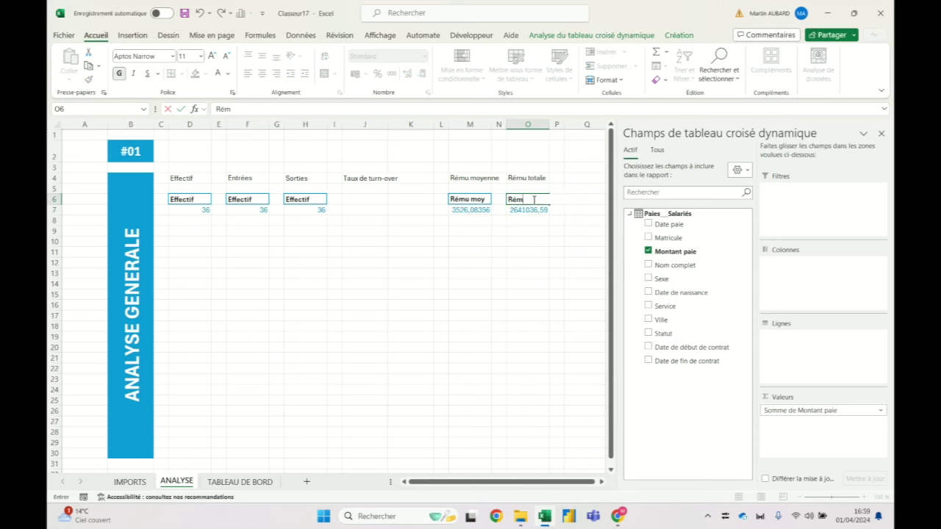
{"action": "type", "text": "u totale"}
{"action": "key", "text": "Return"}
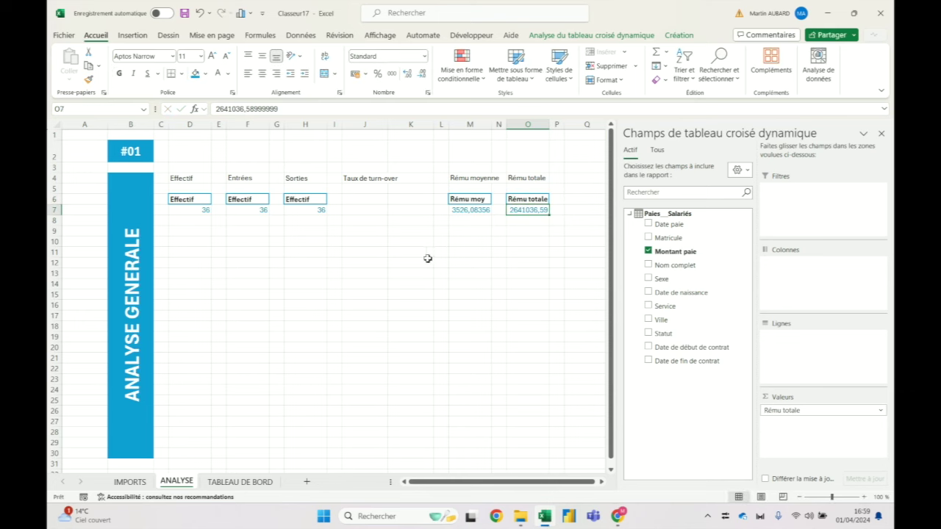
Step: Format the average and total pay values in M7 and O7 as currency with 0 decimals
{"action": "right_click", "coordinate": [465, 211]}
{"action": "left_click", "coordinate": [531, 274]}
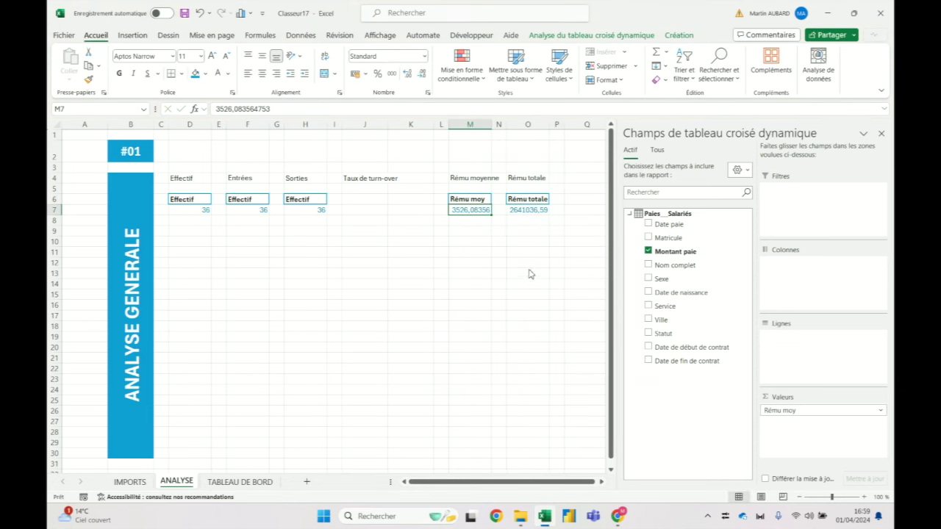
{"action": "left_click", "coordinate": [397, 189]}
{"action": "left_click", "coordinate": [566, 203]}
{"action": "left_click", "coordinate": [566, 203]}
{"action": "left_click", "coordinate": [596, 387]}
{"action": "right_click", "coordinate": [539, 210]}
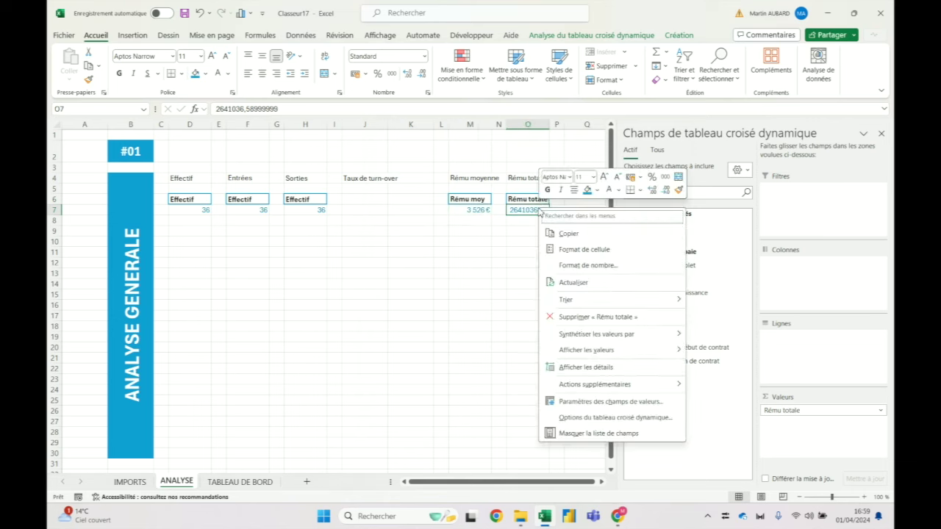
{"action": "left_click", "coordinate": [603, 265]}
{"action": "left_click", "coordinate": [456, 189]}
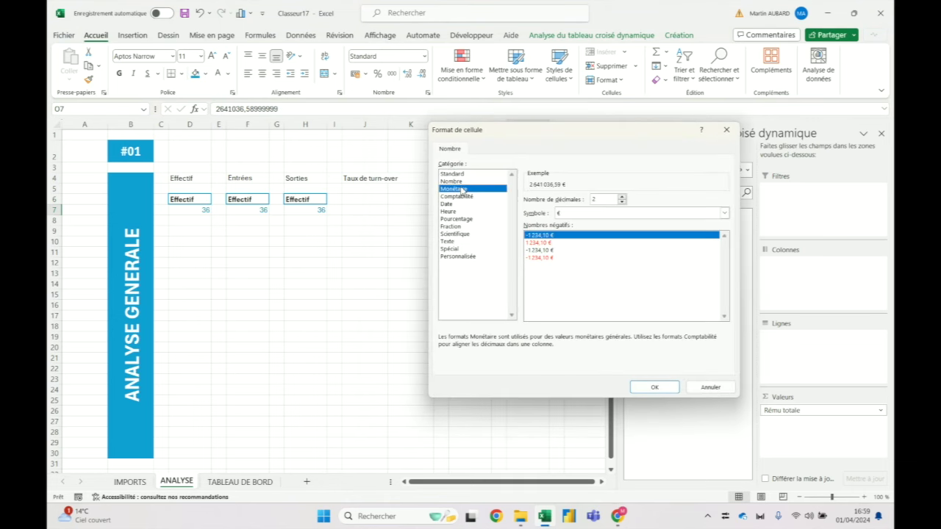
{"action": "left_click", "coordinate": [622, 202]}
{"action": "left_click", "coordinate": [622, 203]}
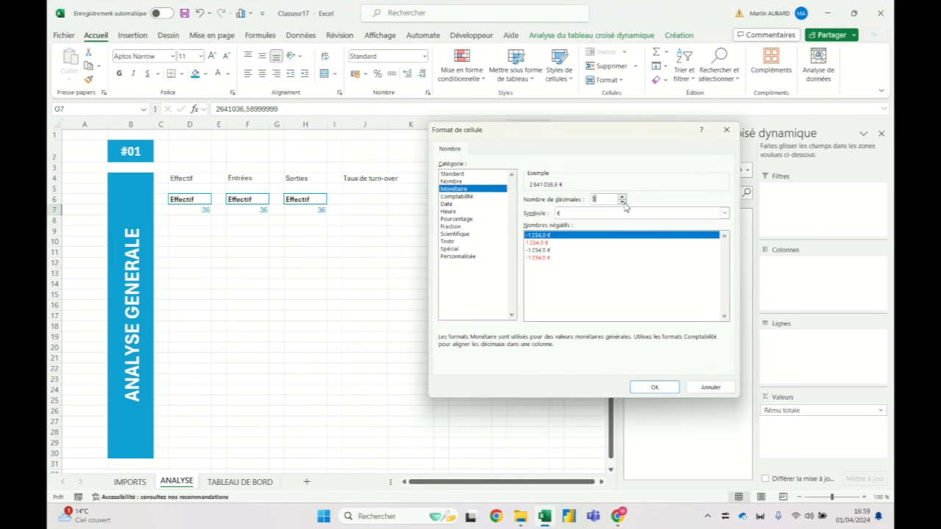
{"action": "left_click", "coordinate": [654, 387]}
{"action": "left_click", "coordinate": [461, 325]}
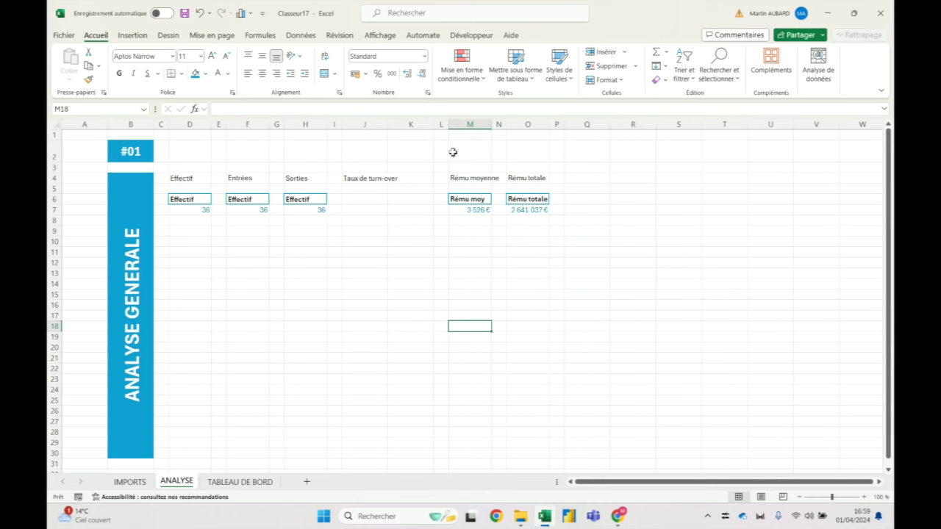
Step: Set columns M and O to a width of 15
{"action": "left_click", "coordinate": [471, 124]}
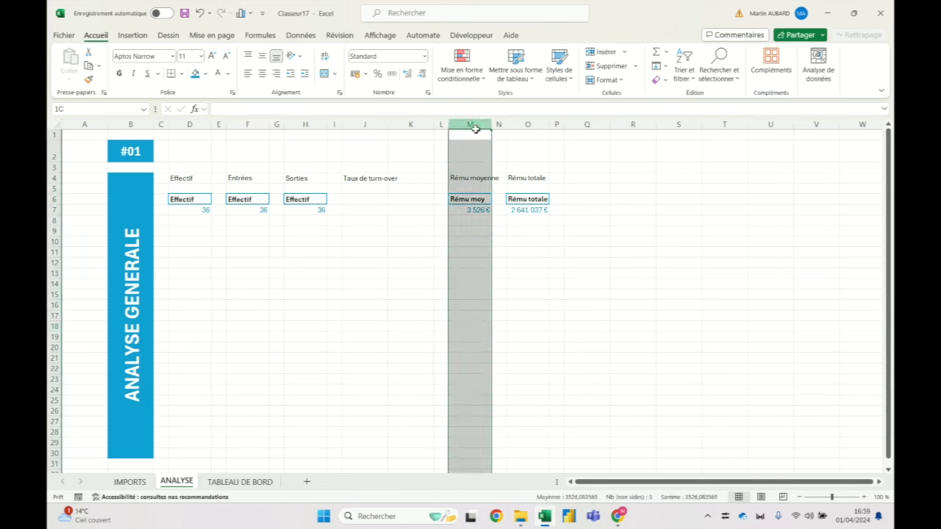
{"action": "left_click", "coordinate": [524, 125], "text": "ctrl"}
{"action": "right_click", "coordinate": [524, 127]}
{"action": "left_click", "coordinate": [553, 303]}
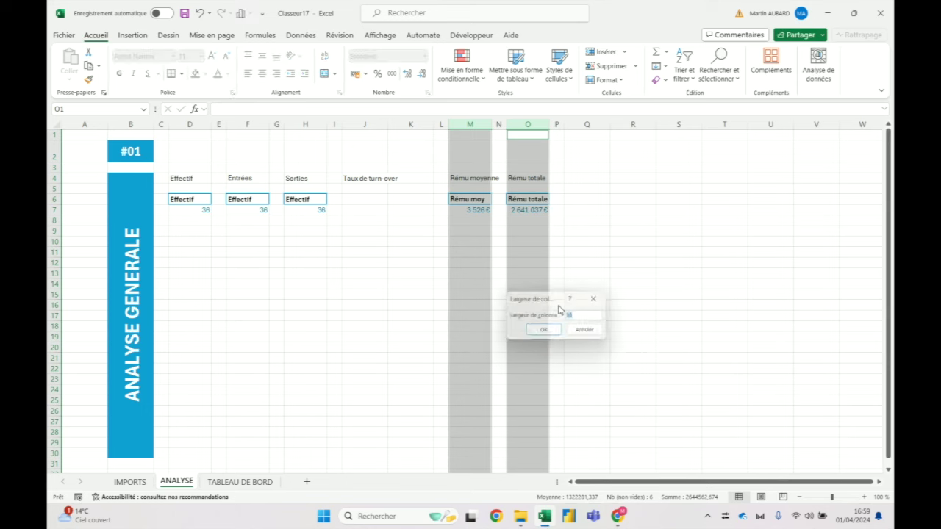
{"action": "type", "text": "12"}
{"action": "left_click", "coordinate": [544, 332]}
{"action": "left_click", "coordinate": [395, 214]}
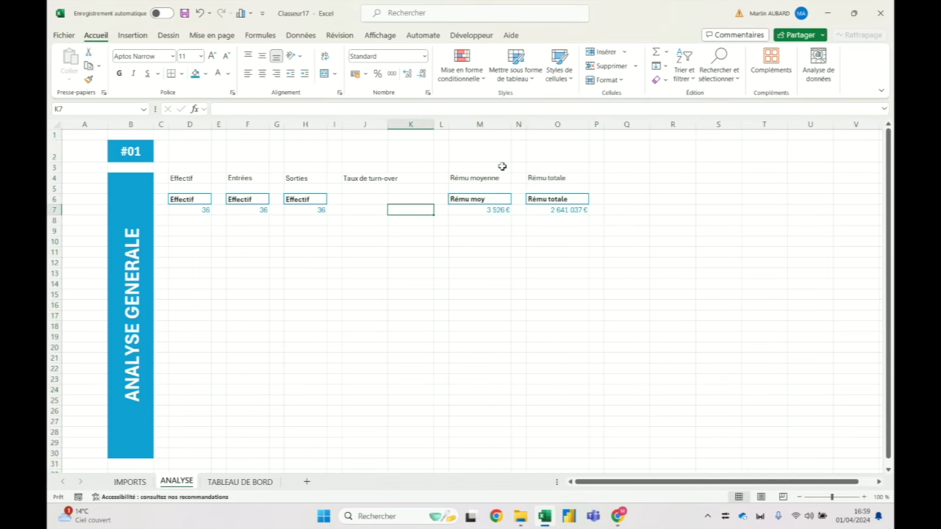
Step: Review the Effectif, average pay and total pay values, and close the PivotTable Fields list
{"action": "left_click", "coordinate": [195, 209]}
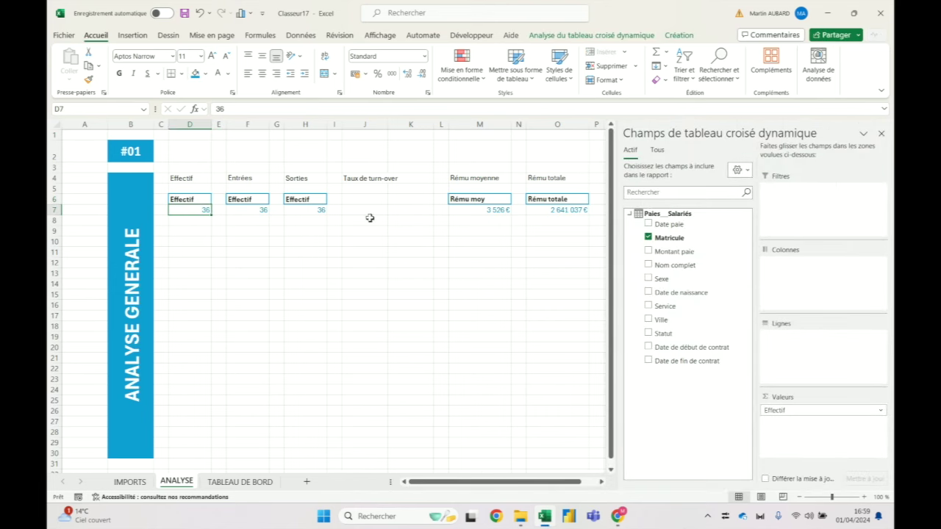
{"action": "left_click", "coordinate": [474, 209]}
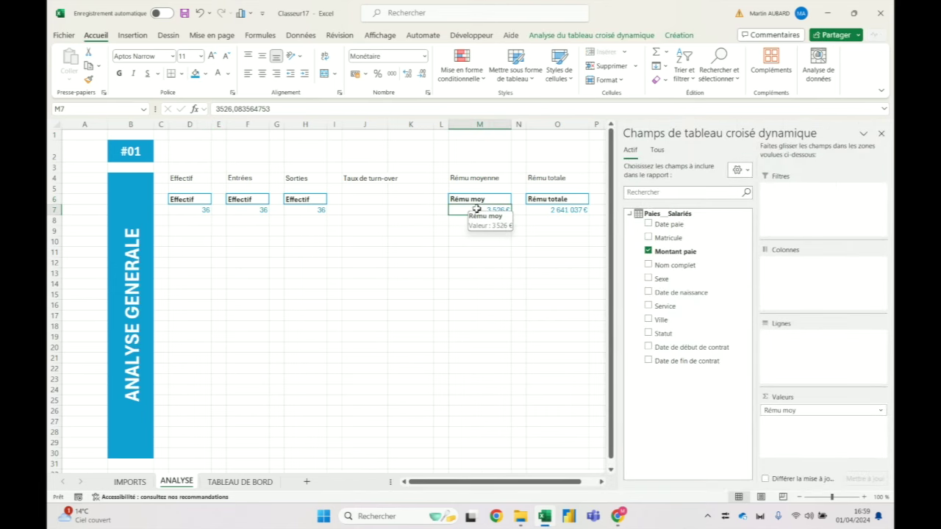
{"action": "left_click", "coordinate": [562, 210]}
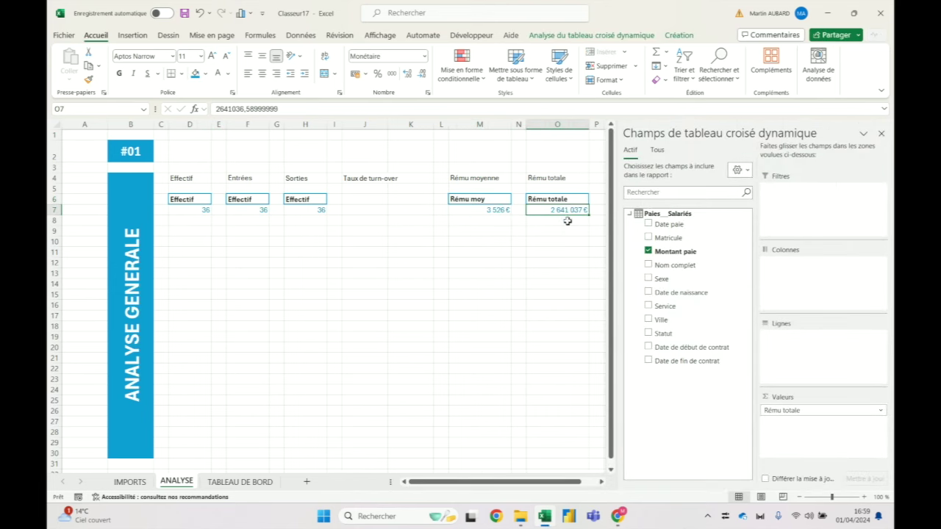
{"action": "left_click", "coordinate": [881, 134]}
{"action": "left_click", "coordinate": [483, 213]}
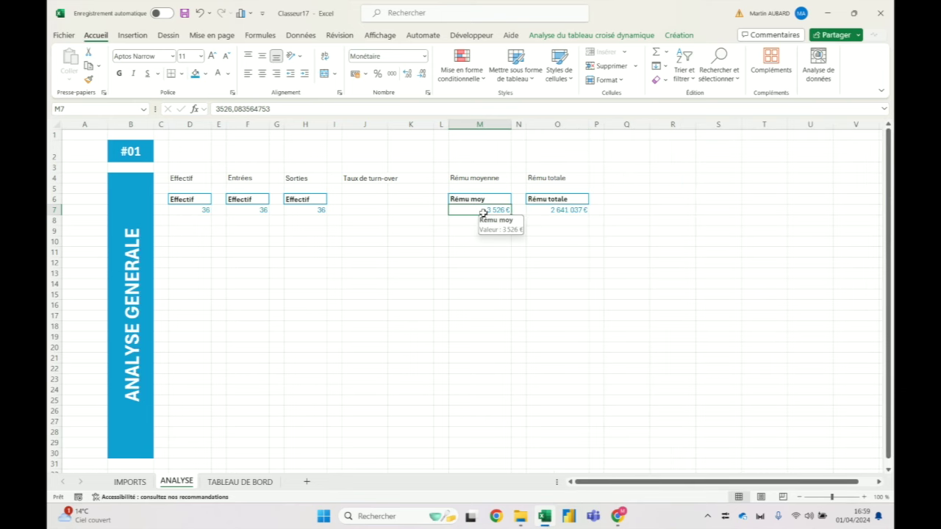
Step: Compare against the TABLEAU DE BORD sheet, then return to ANALYSE and bring up D7's pivot options
{"action": "left_click", "coordinate": [240, 481]}
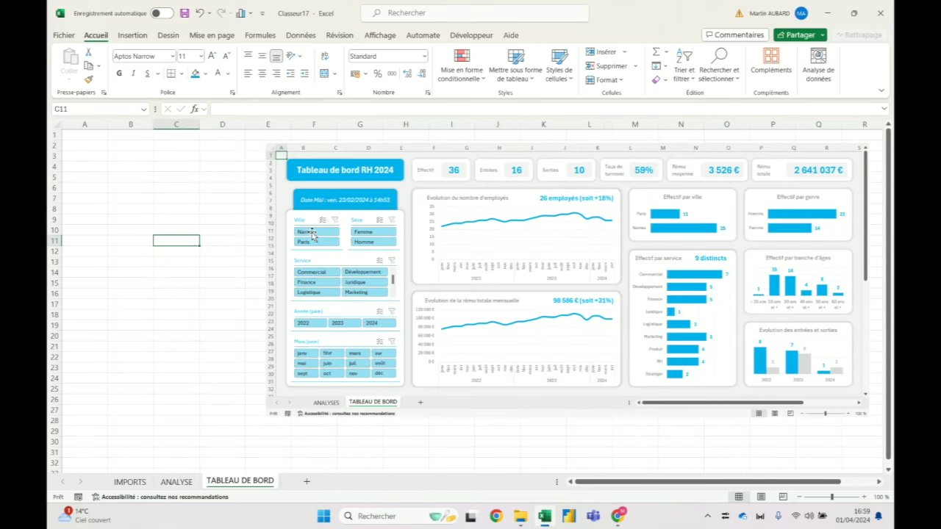
{"action": "left_click", "coordinate": [175, 483]}
{"action": "left_click", "coordinate": [204, 209]}
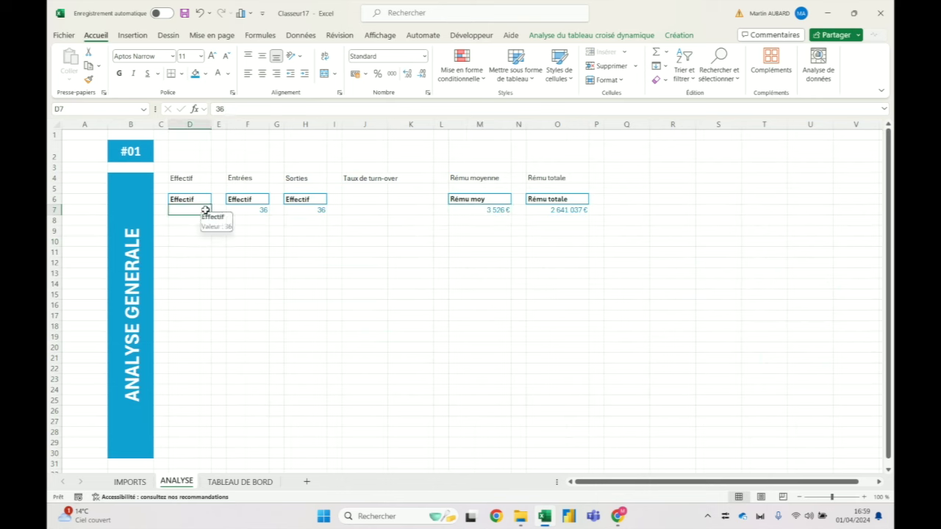
{"action": "right_click", "coordinate": [206, 212]}
{"action": "left_click", "coordinate": [255, 425]}
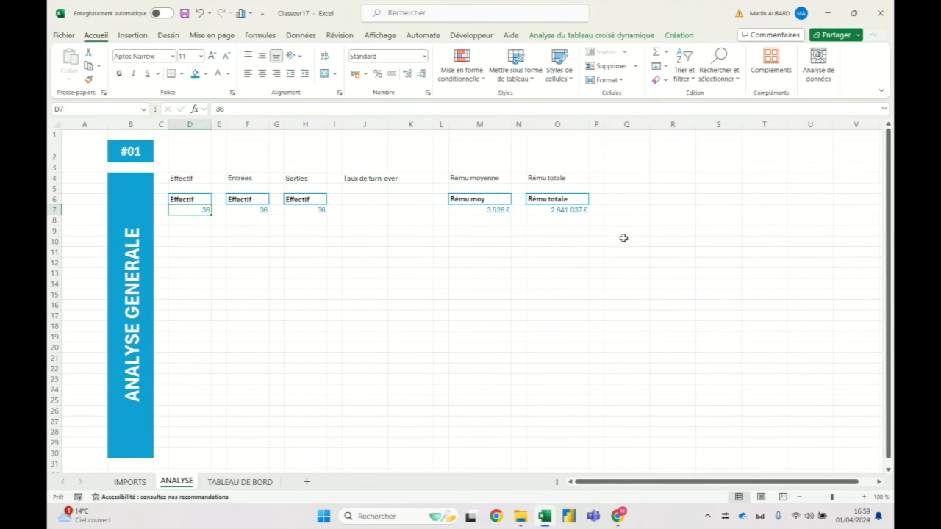
{"action": "right_click", "coordinate": [187, 211]}
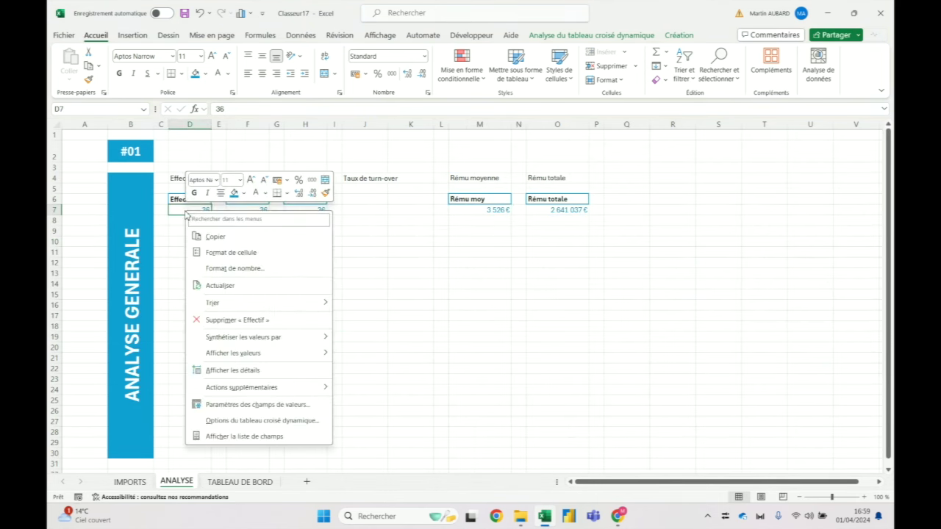
Step: Show the field list and add a Sexe slicer below the figures
{"action": "left_click", "coordinate": [226, 437]}
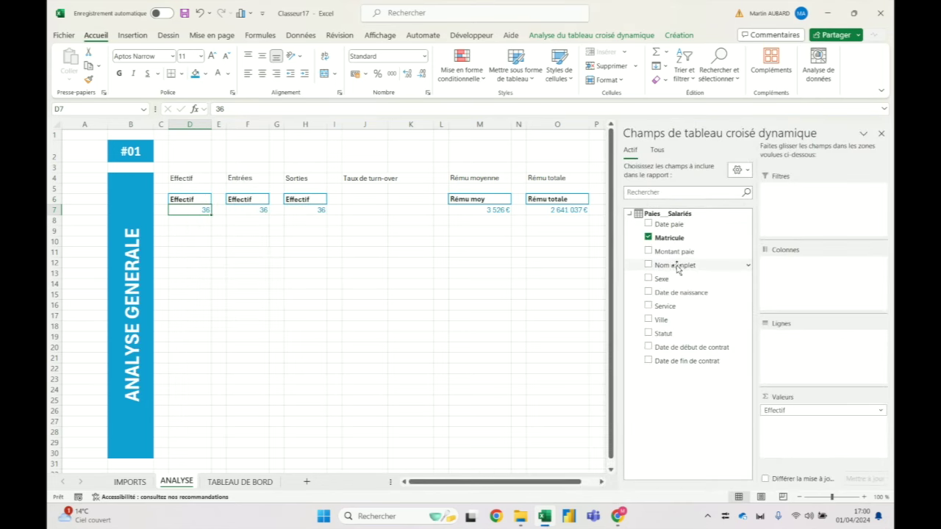
{"action": "left_click", "coordinate": [748, 281]}
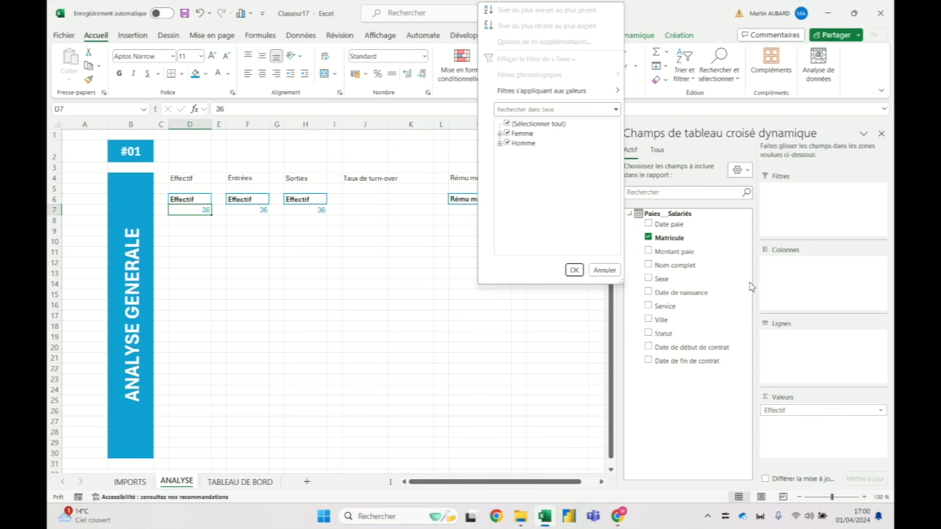
{"action": "left_click", "coordinate": [750, 285]}
{"action": "right_click", "coordinate": [738, 279]}
{"action": "left_click", "coordinate": [779, 343]}
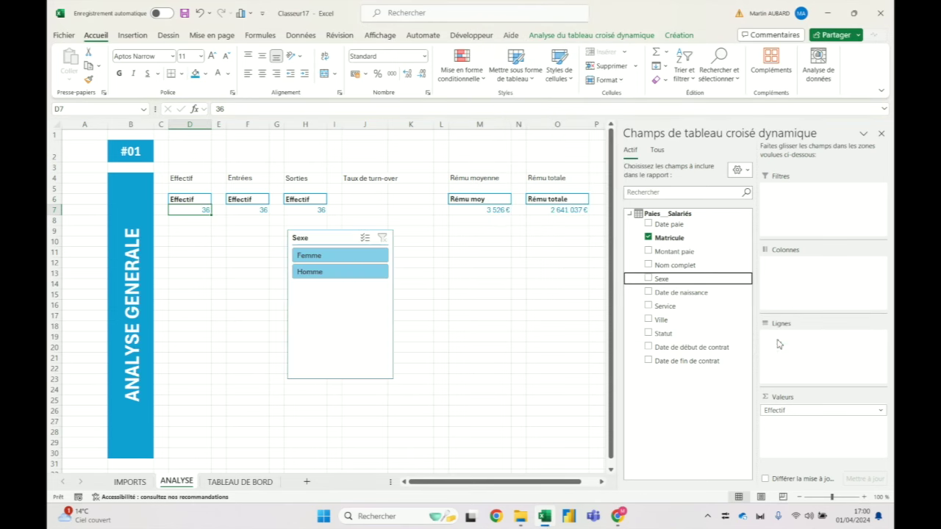
{"action": "left_click_drag", "start_coordinate": [345, 238], "coordinate": [322, 255]}
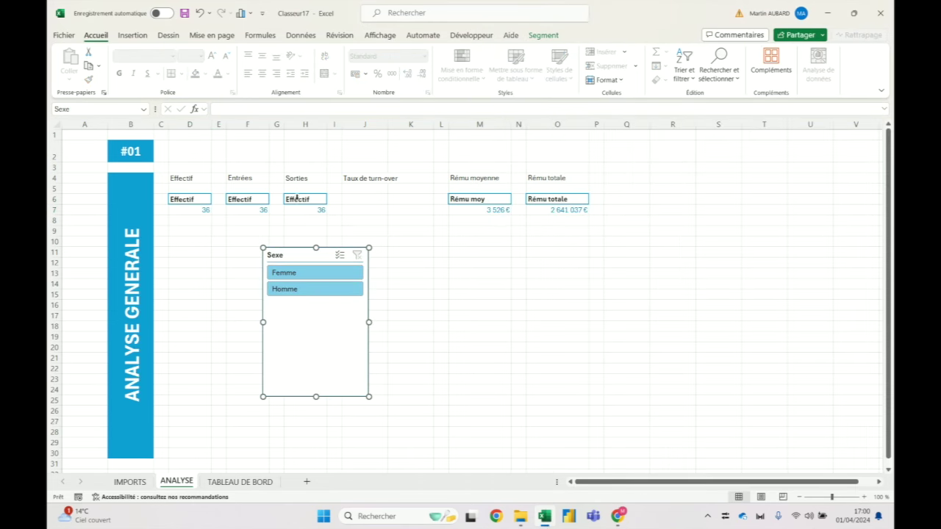
{"action": "left_click", "coordinate": [208, 210]}
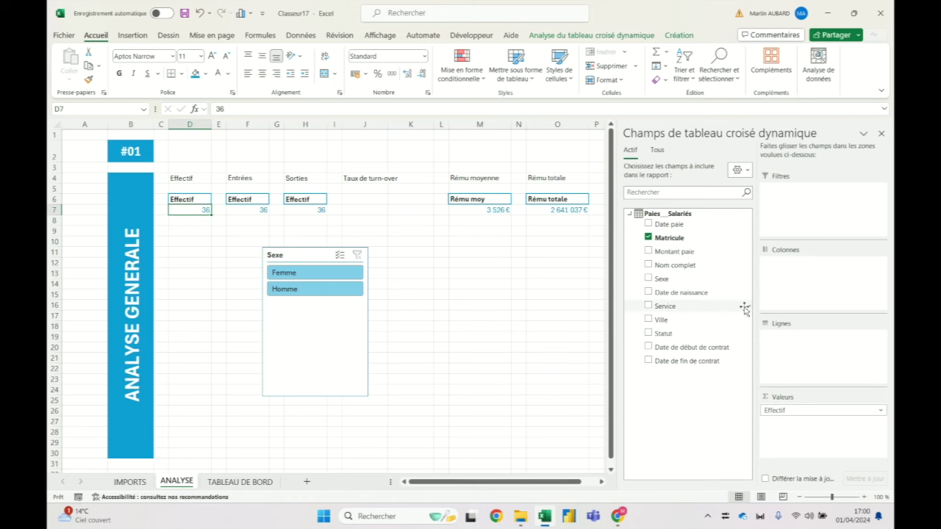
Step: Add Service and Ville slicers and move the Ville slicer down and right
{"action": "right_click", "coordinate": [745, 309]}
{"action": "left_click", "coordinate": [789, 371]}
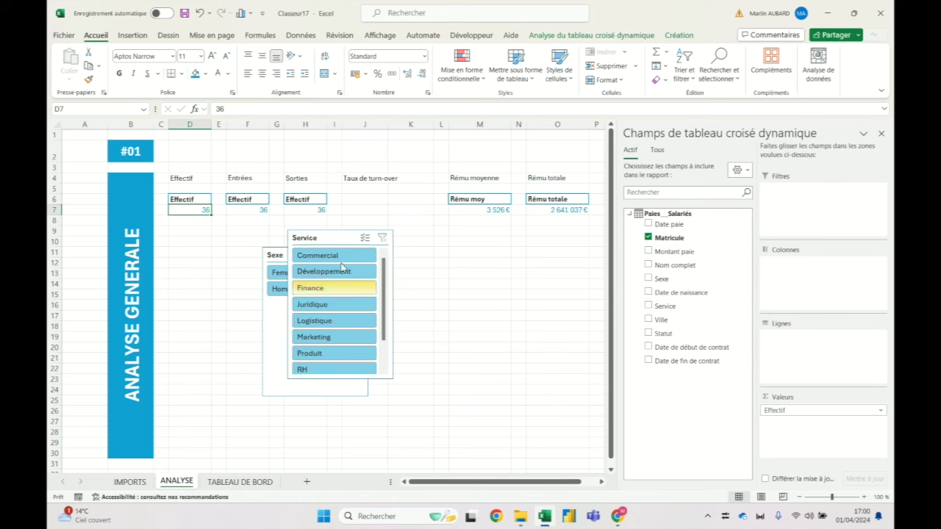
{"action": "left_click", "coordinate": [206, 211]}
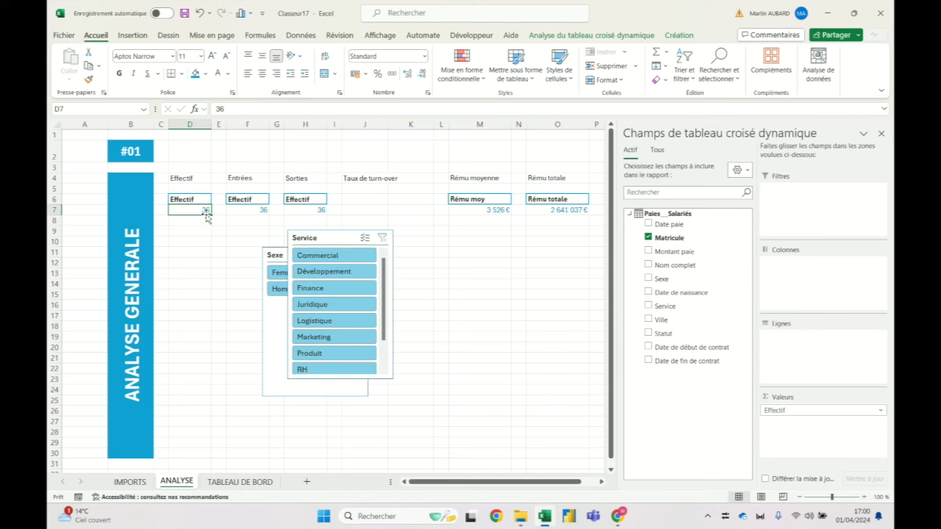
{"action": "right_click", "coordinate": [691, 326]}
{"action": "left_click", "coordinate": [735, 383]}
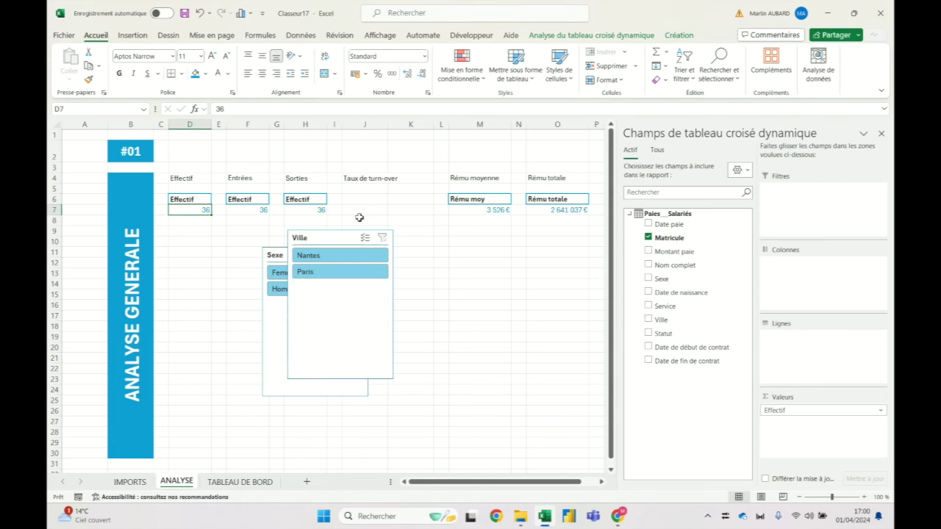
{"action": "left_click_drag", "start_coordinate": [322, 237], "coordinate": [384, 269]}
Step: Filter the Sexe slicer to Femme, dropping Effectif to 14
{"action": "key", "text": "ctrl+Page_Down"}
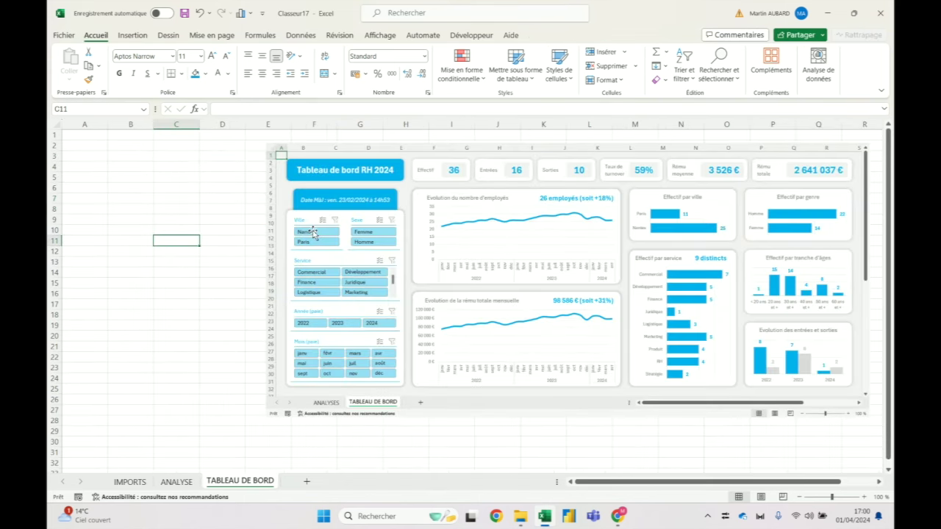
{"action": "left_click", "coordinate": [190, 483]}
{"action": "left_click", "coordinate": [201, 296]}
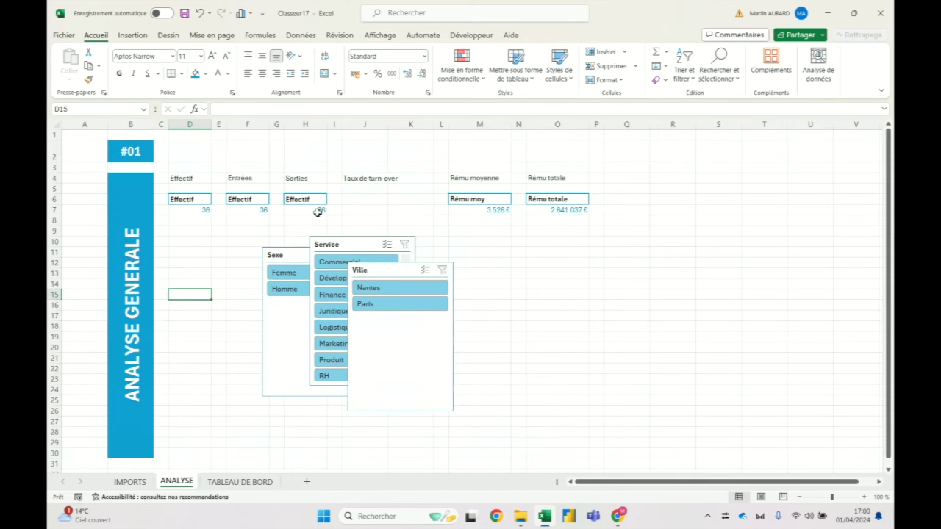
{"action": "left_click", "coordinate": [283, 273]}
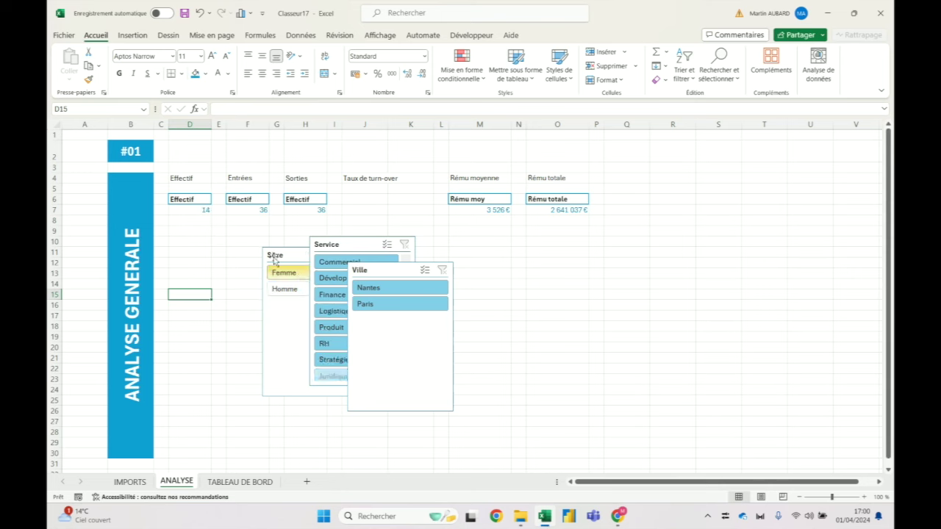
{"action": "left_click", "coordinate": [189, 211]}
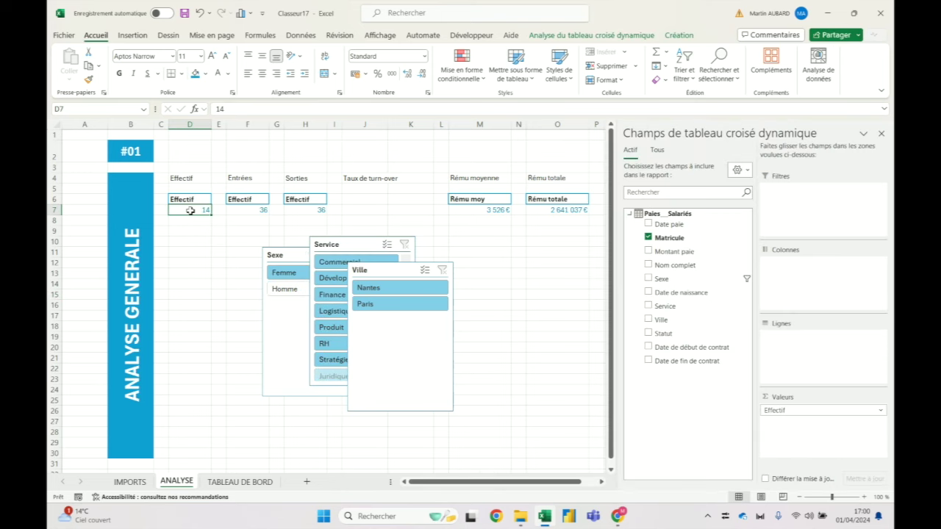
Step: Arrange the Service and Ville slicers side by side beneath the pay pivots
{"action": "left_click", "coordinate": [484, 209]}
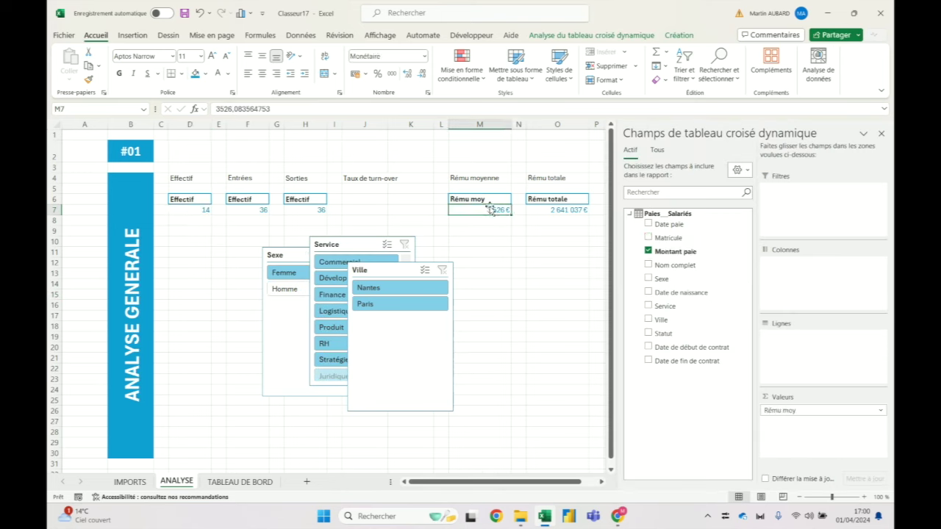
{"action": "left_click", "coordinate": [585, 211]}
{"action": "left_click_drag", "start_coordinate": [389, 275], "coordinate": [484, 277]}
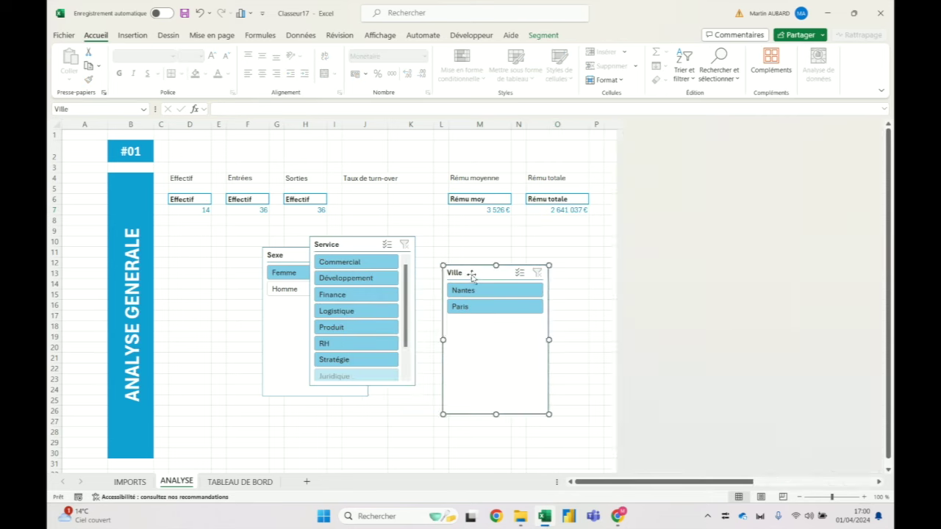
{"action": "left_click_drag", "start_coordinate": [352, 242], "coordinate": [395, 282]}
{"action": "left_click_drag", "start_coordinate": [485, 273], "coordinate": [524, 262]}
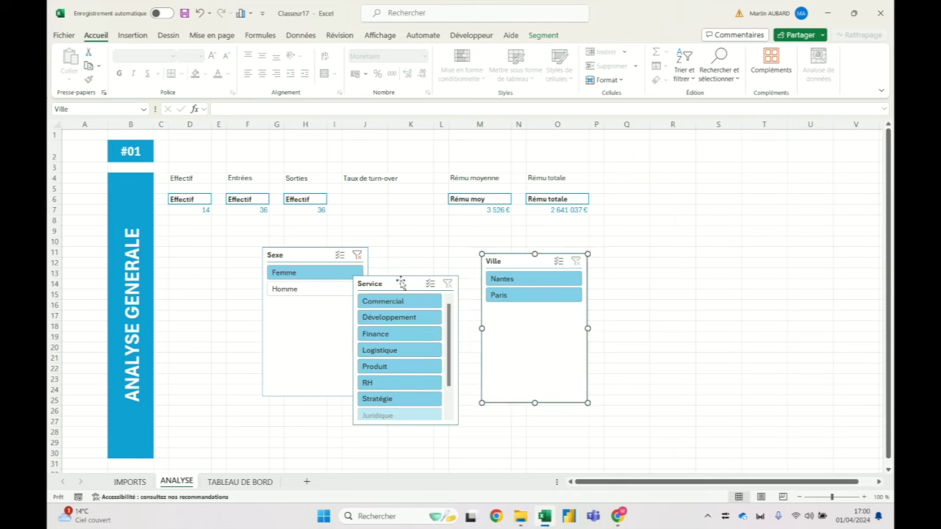
{"action": "left_click_drag", "start_coordinate": [407, 284], "coordinate": [435, 282]}
Step: Test filters: Service set to Commercial, Sexe cleared, Ville set to Paris, and check the figures
{"action": "left_click", "coordinate": [423, 299]}
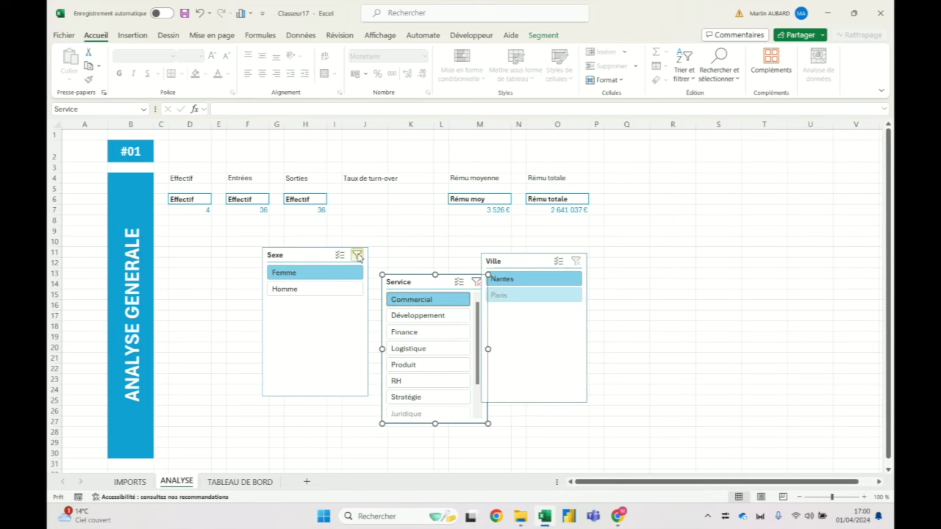
{"action": "left_click", "coordinate": [357, 256]}
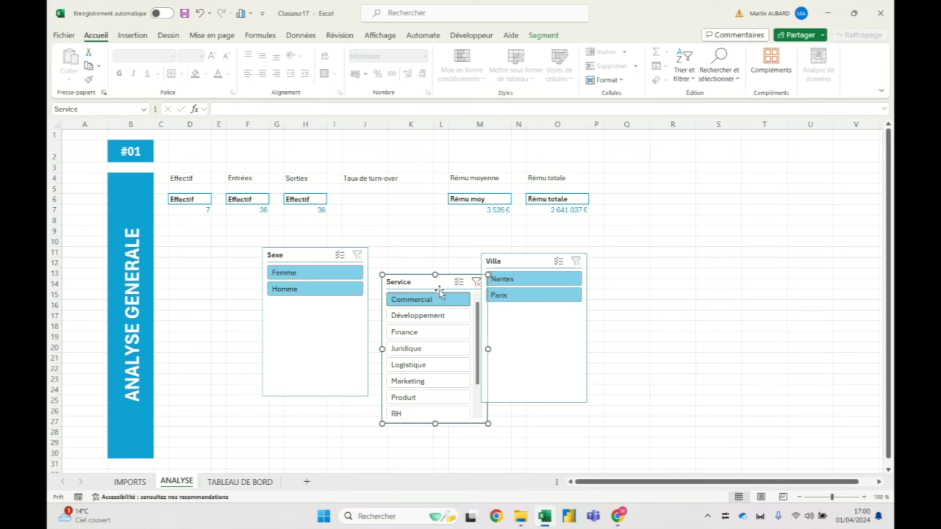
{"action": "left_click", "coordinate": [204, 209]}
{"action": "left_click", "coordinate": [481, 211]}
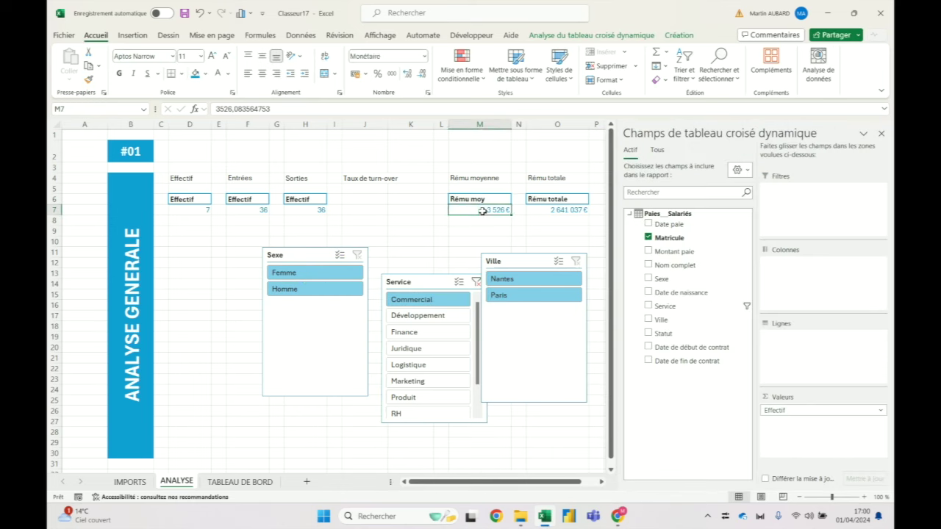
{"action": "left_click", "coordinate": [524, 296]}
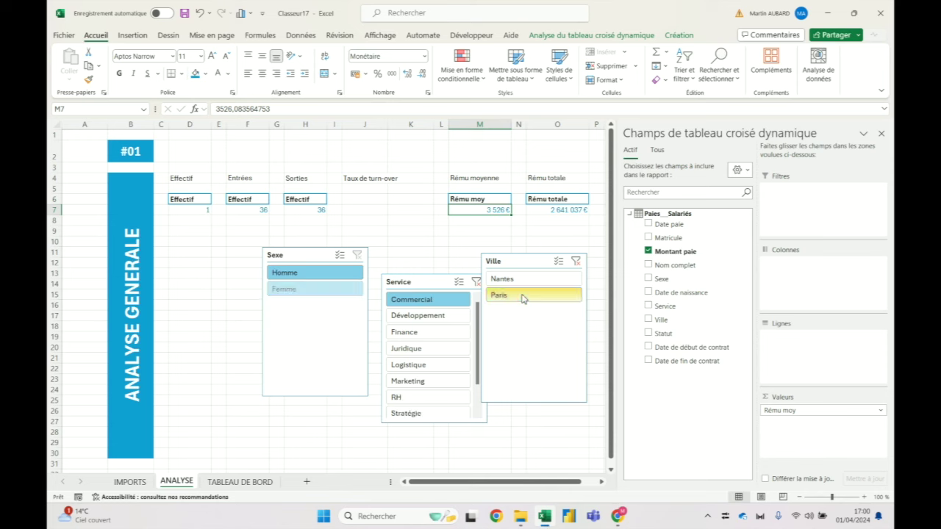
{"action": "left_click", "coordinate": [186, 214]}
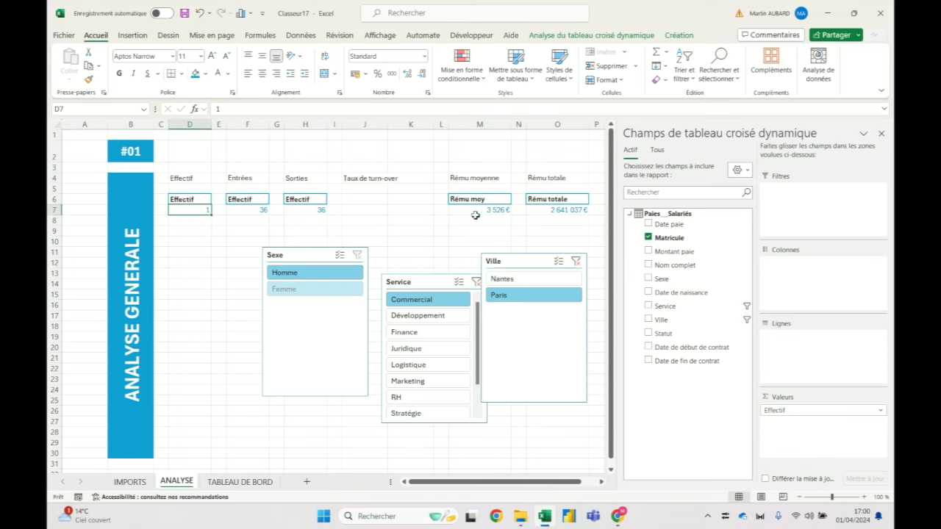
{"action": "left_click_drag", "start_coordinate": [250, 210], "coordinate": [550, 213]}
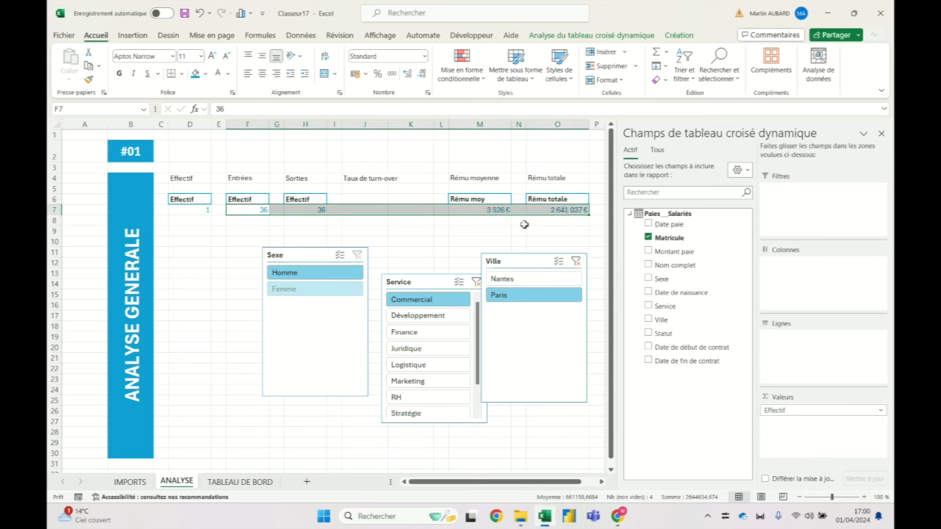
{"action": "left_click", "coordinate": [337, 242]}
Step: Clear the Sexe, Service and Ville slicer filters so Effectif returns to 36
{"action": "left_click", "coordinate": [357, 256]}
{"action": "left_click", "coordinate": [476, 282]}
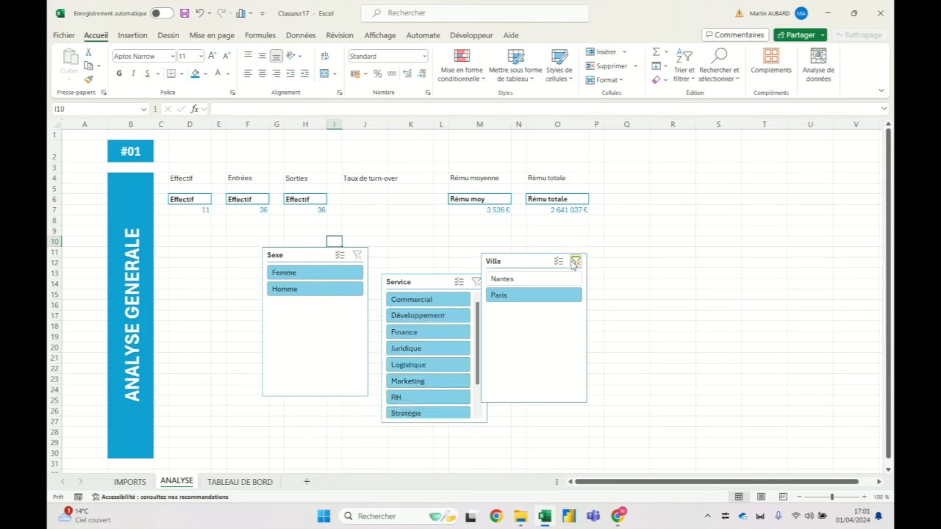
{"action": "left_click", "coordinate": [576, 262]}
{"action": "left_click_drag", "start_coordinate": [435, 282], "coordinate": [432, 282]}
{"action": "left_click", "coordinate": [291, 261]}
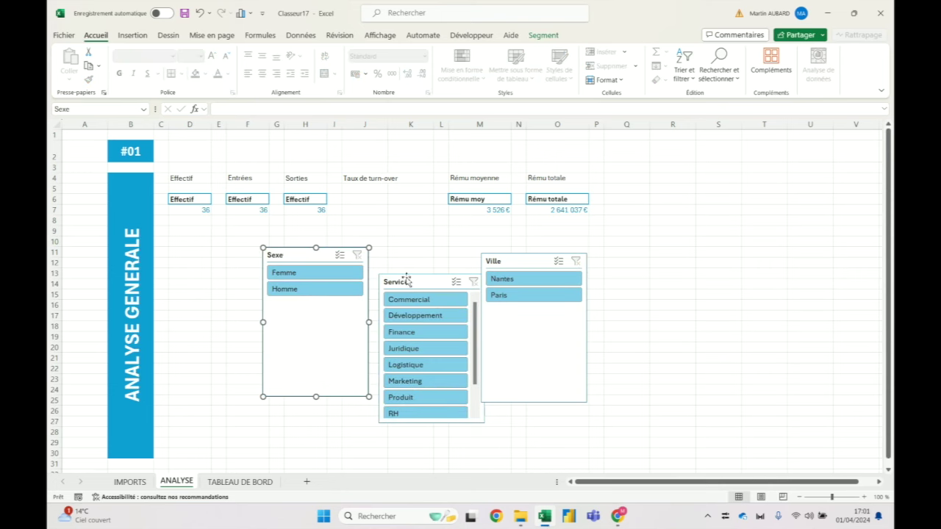
{"action": "left_click", "coordinate": [193, 210]}
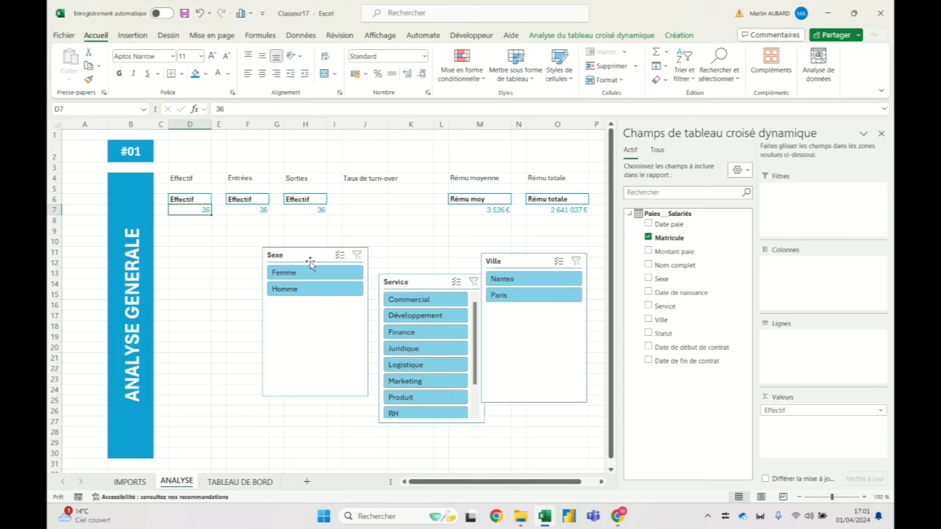
{"action": "left_click", "coordinate": [247, 210]}
Step: Rename the Entrées pivot table 'TCD Entrées'
{"action": "left_click", "coordinate": [591, 35]}
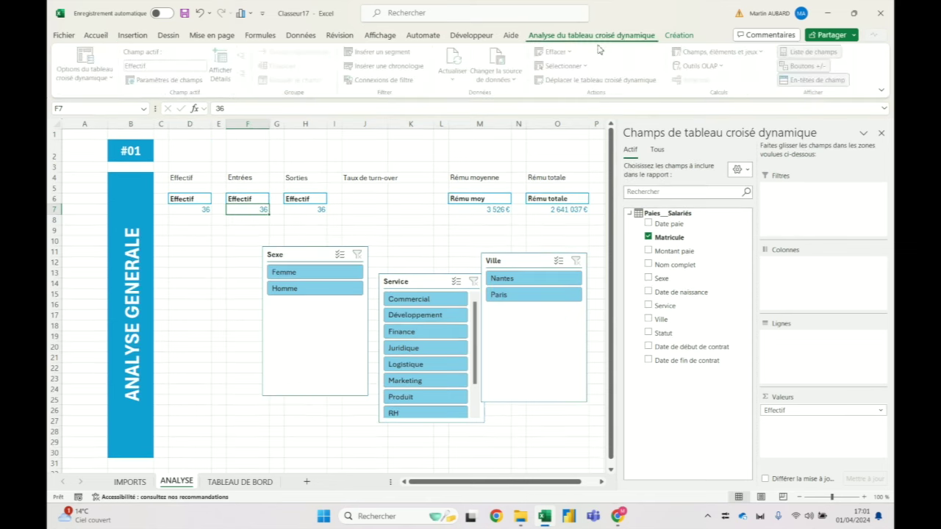
{"action": "left_click", "coordinate": [87, 72]}
{"action": "left_click", "coordinate": [130, 118]}
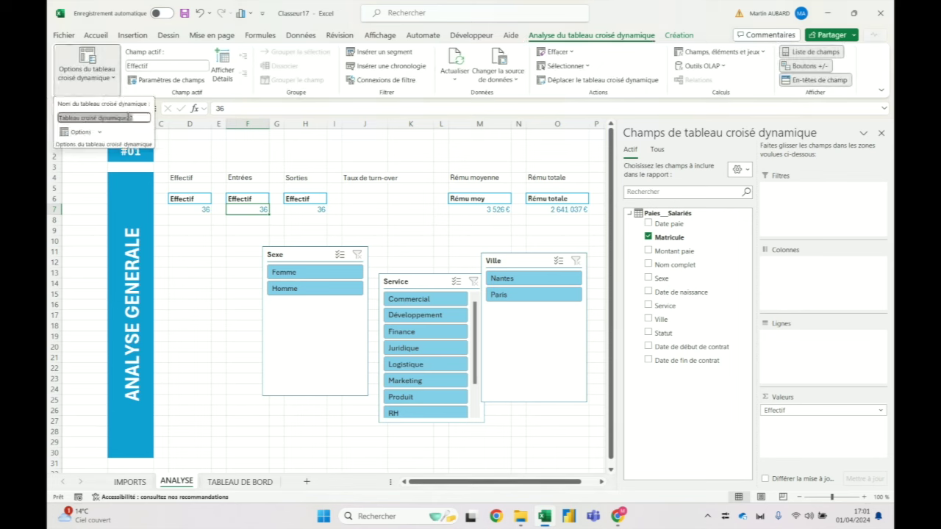
{"action": "type", "text": "TCD Entré"}
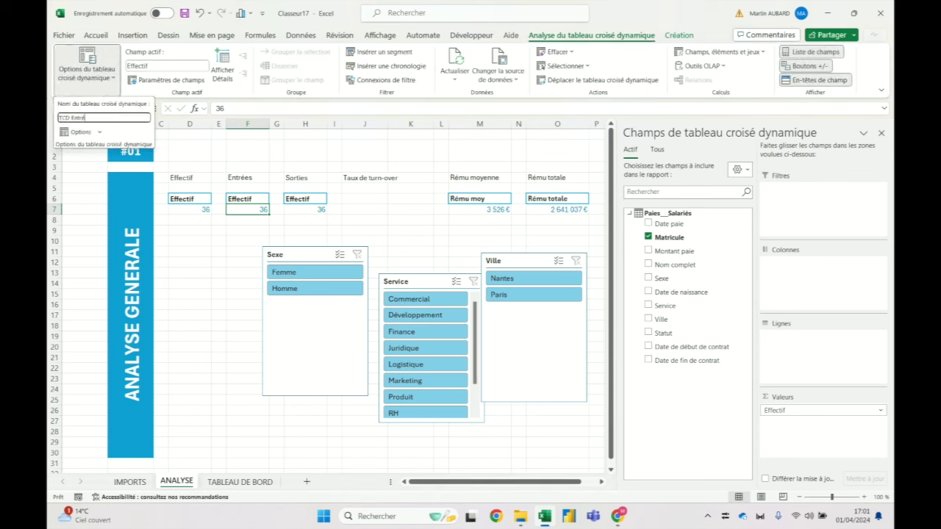
{"action": "type", "text": "e"}
{"action": "key", "text": "Return"}
Step: Rename the Sorties pivot table with a TCD-prefixed name
{"action": "left_click", "coordinate": [306, 211]}
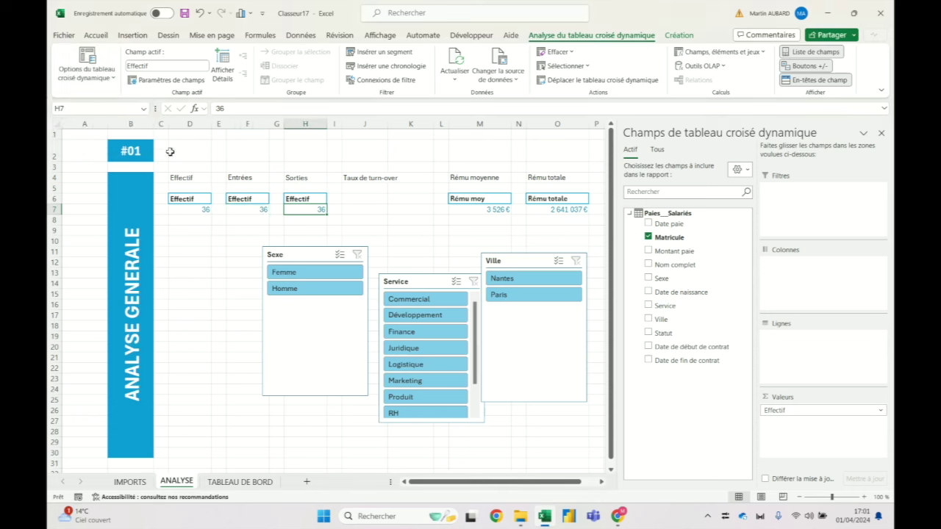
{"action": "left_click", "coordinate": [115, 109]}
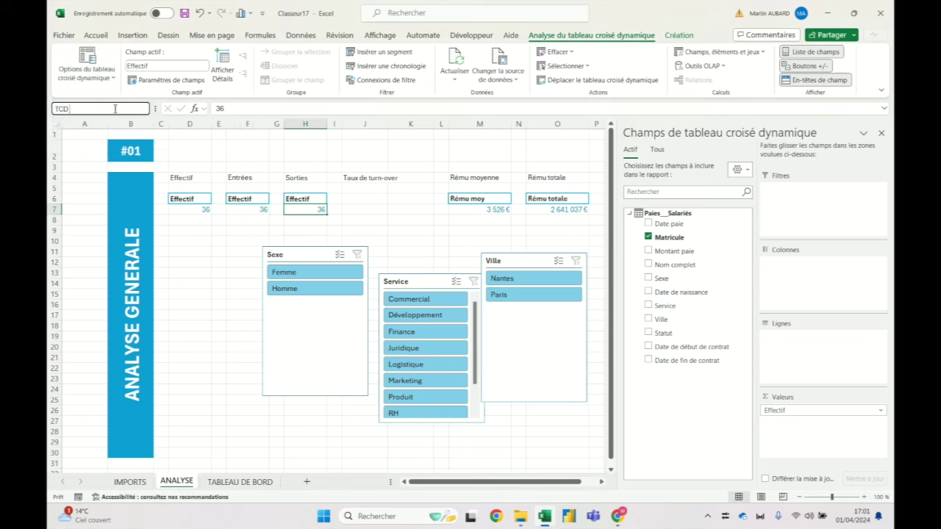
{"action": "key", "text": "Escape"}
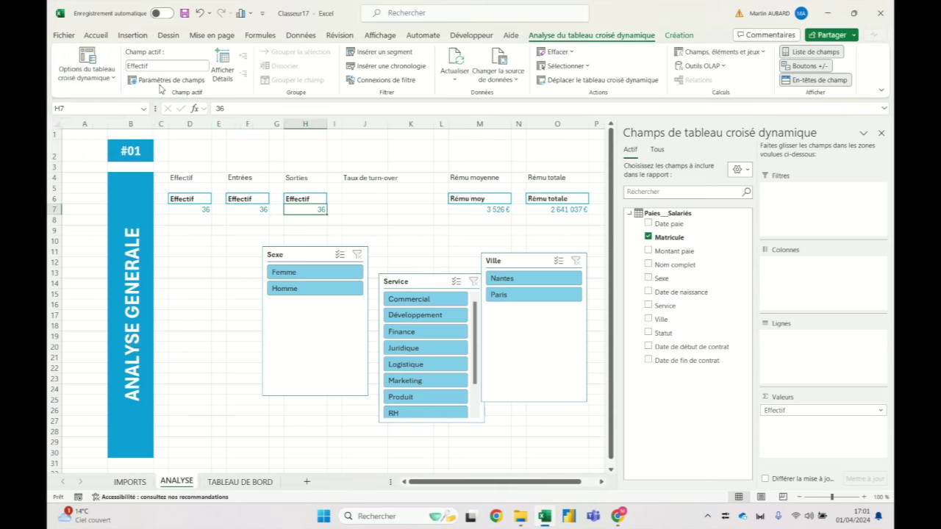
{"action": "left_click", "coordinate": [87, 70]}
{"action": "type", "text": "TCD Sorties"}
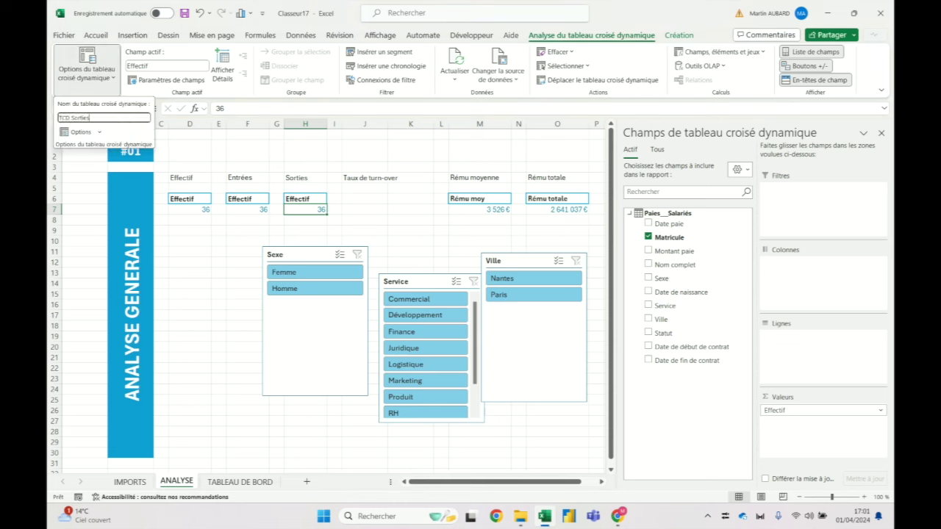
{"action": "key", "text": "Return"}
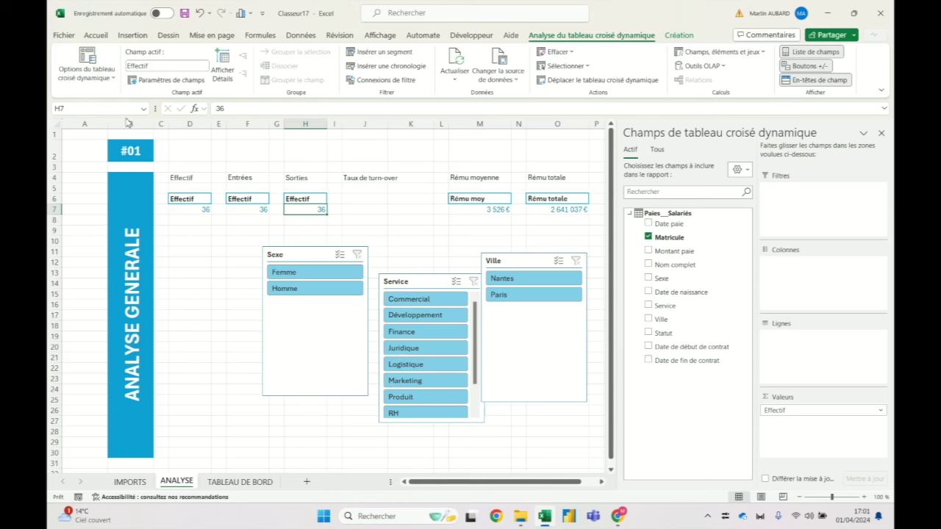
Step: Rename the average-pay pivot table 'TCD Rému moy'
{"action": "left_click", "coordinate": [499, 213]}
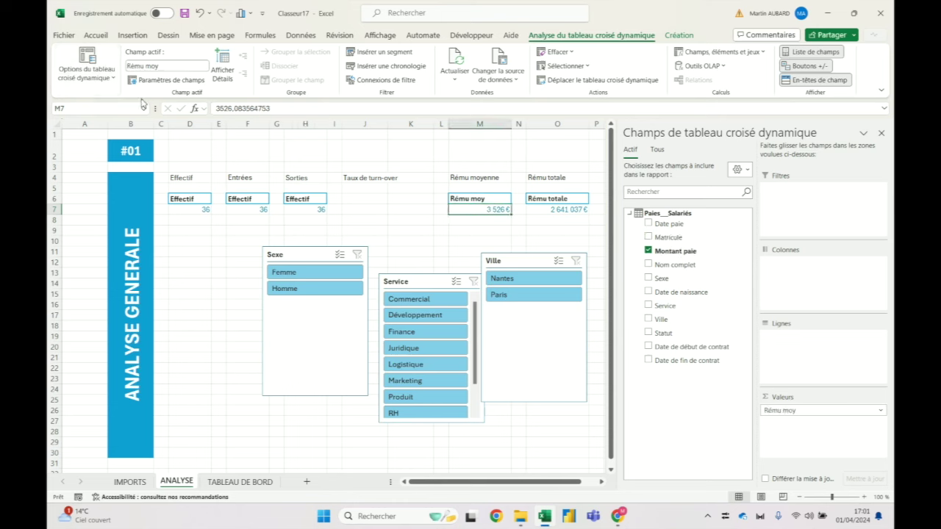
{"action": "left_click", "coordinate": [86, 70]}
{"action": "key", "text": "BackSpace"}
{"action": "type", "text": "TCD Rému moy"}
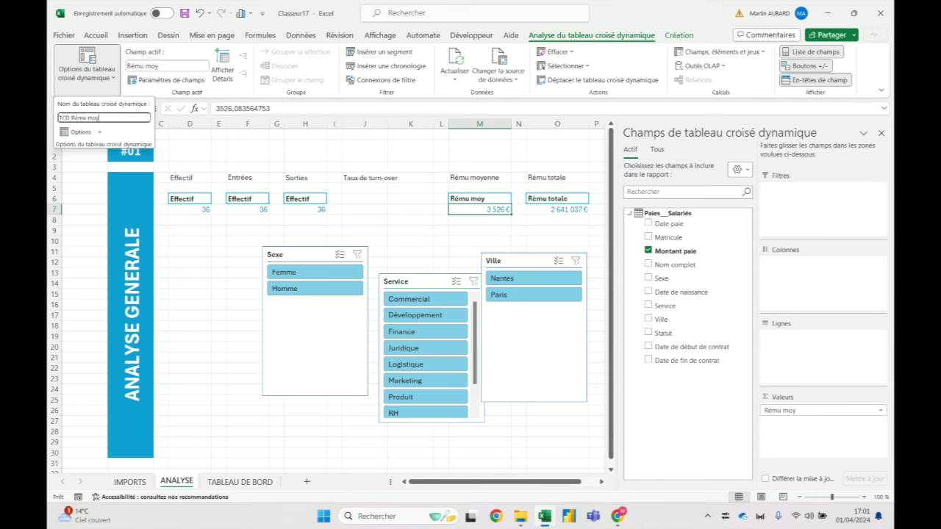
{"action": "key", "text": "Return"}
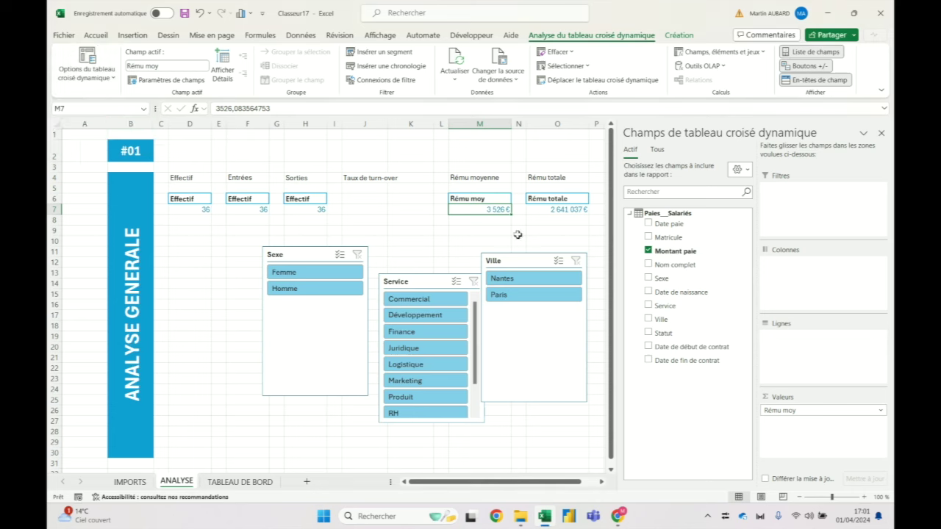
Step: Rename the total-pay pivot table 'TCD Rému totale'
{"action": "left_click", "coordinate": [581, 207]}
{"action": "left_click", "coordinate": [87, 70]}
{"action": "type", "text": "TCD Rému tot"}
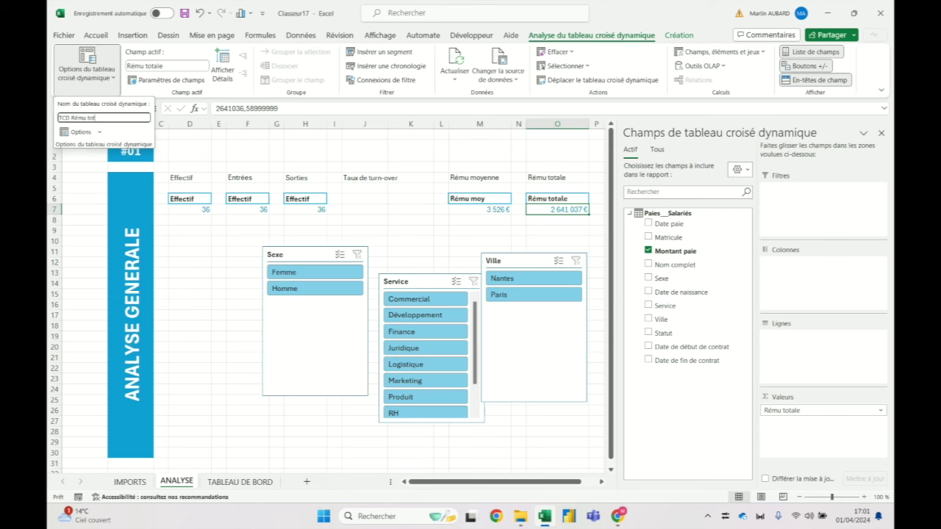
{"action": "type", "text": "a"}
{"action": "key", "text": "Return"}
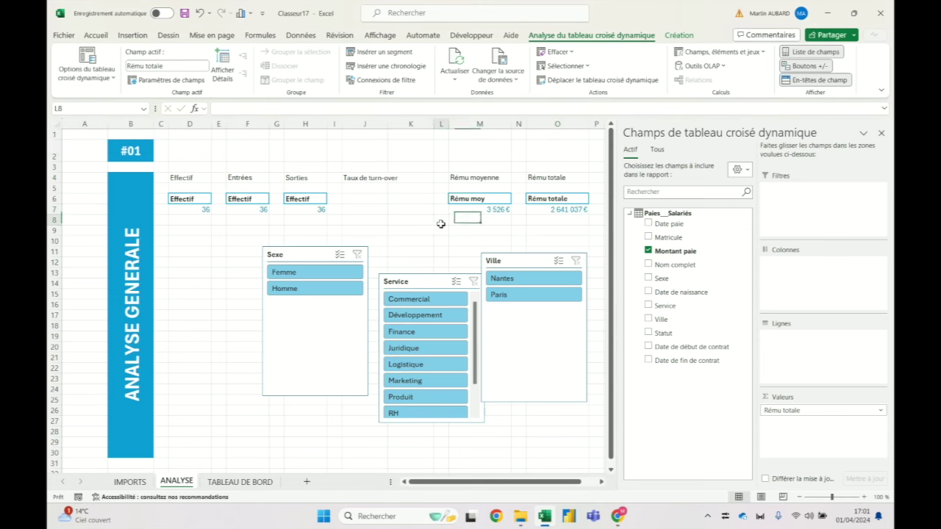
{"action": "left_click", "coordinate": [441, 218]}
{"action": "left_click", "coordinate": [300, 257]}
{"action": "right_click", "coordinate": [301, 259]}
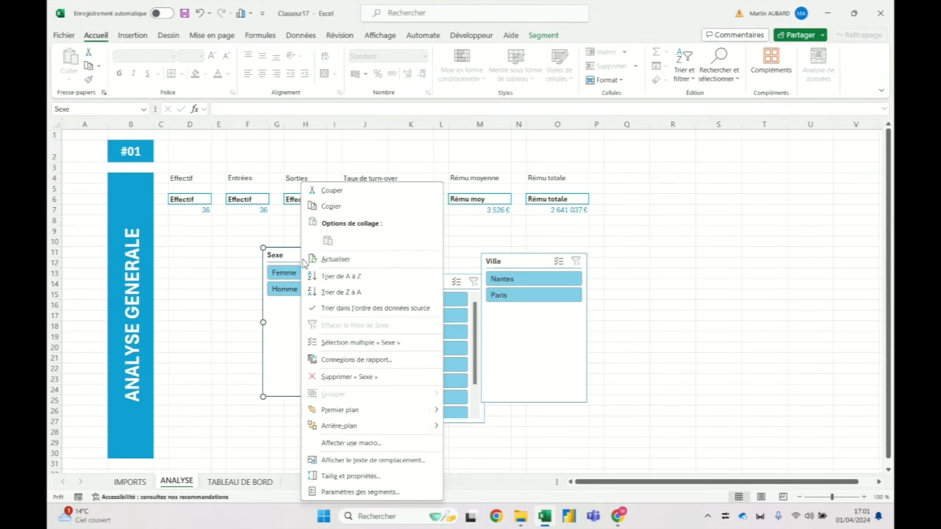
Step: Connect the Sexe slicer to TCD Entrées, Rému moy, Rému totale and Sorties
{"action": "left_click", "coordinate": [373, 360]}
{"action": "left_click_drag", "start_coordinate": [374, 316], "coordinate": [378, 144]}
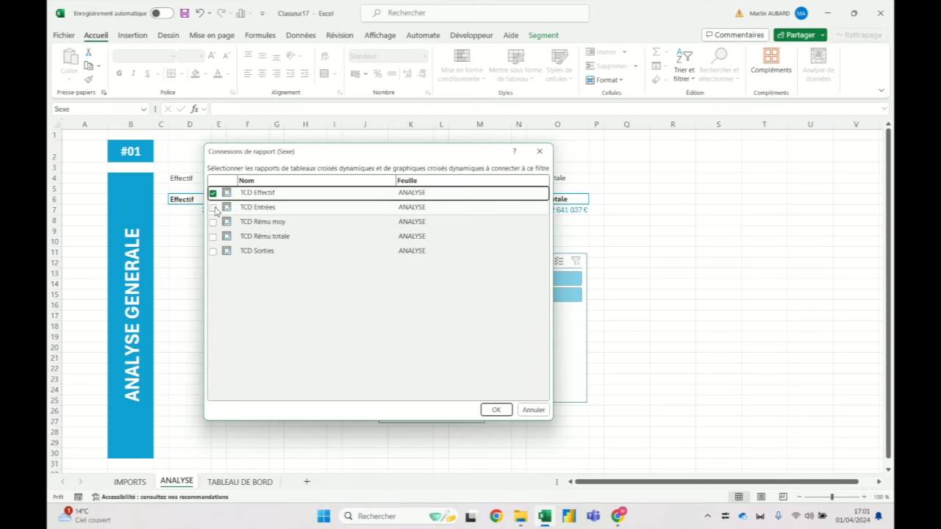
{"action": "left_click", "coordinate": [212, 207]}
{"action": "left_click", "coordinate": [213, 222]}
{"action": "left_click", "coordinate": [213, 237]}
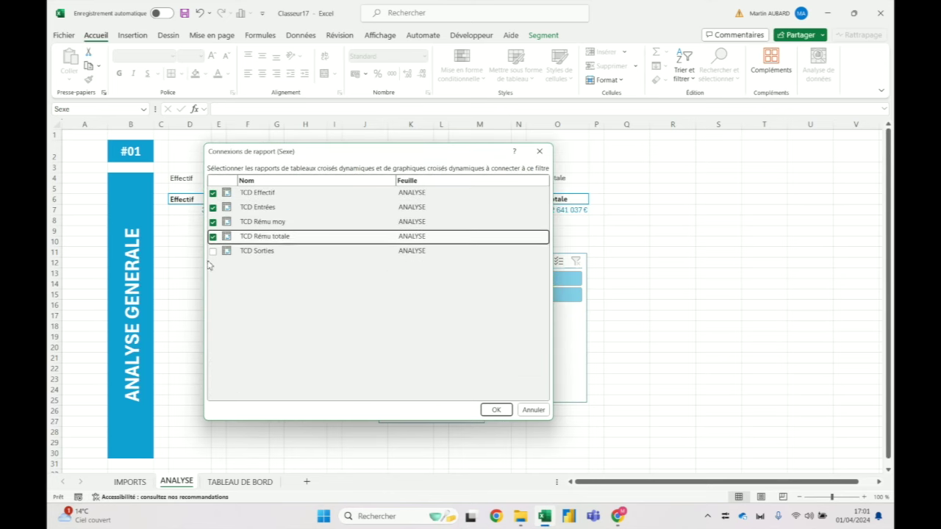
{"action": "left_click", "coordinate": [213, 251]}
{"action": "left_click", "coordinate": [498, 410]}
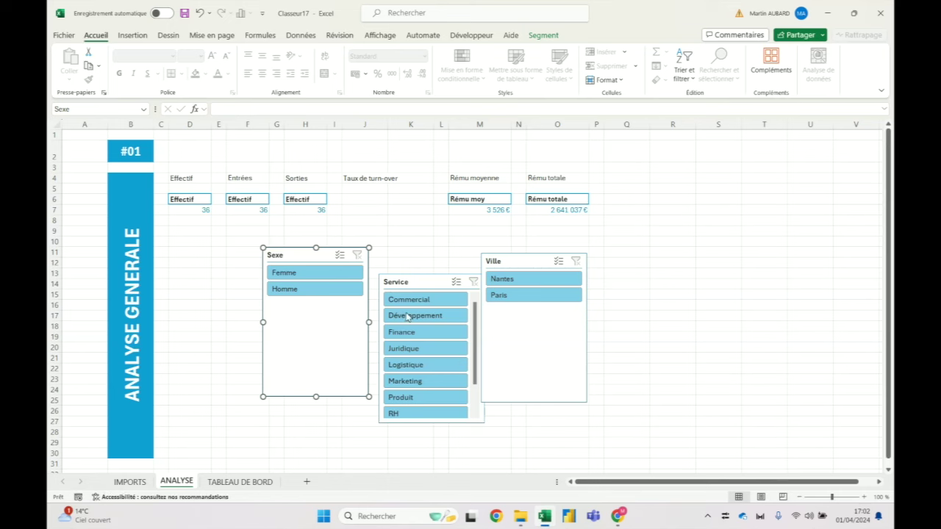
Step: Connect the Service slicer to TCD Entrées, Rému moy, Rému totale and Sorties
{"action": "left_click", "coordinate": [420, 282]}
{"action": "right_click", "coordinate": [421, 283]}
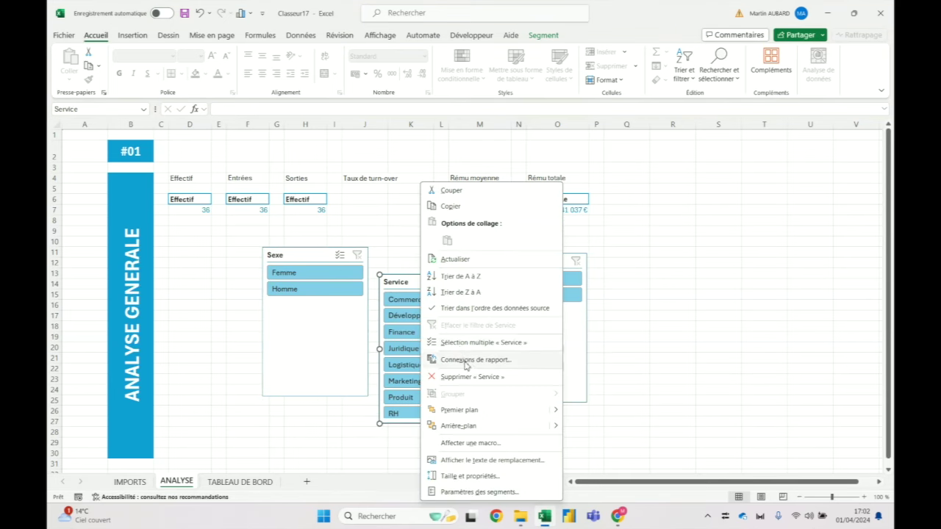
{"action": "left_click", "coordinate": [470, 362]}
{"action": "left_click_drag", "start_coordinate": [347, 321], "coordinate": [347, 234]}
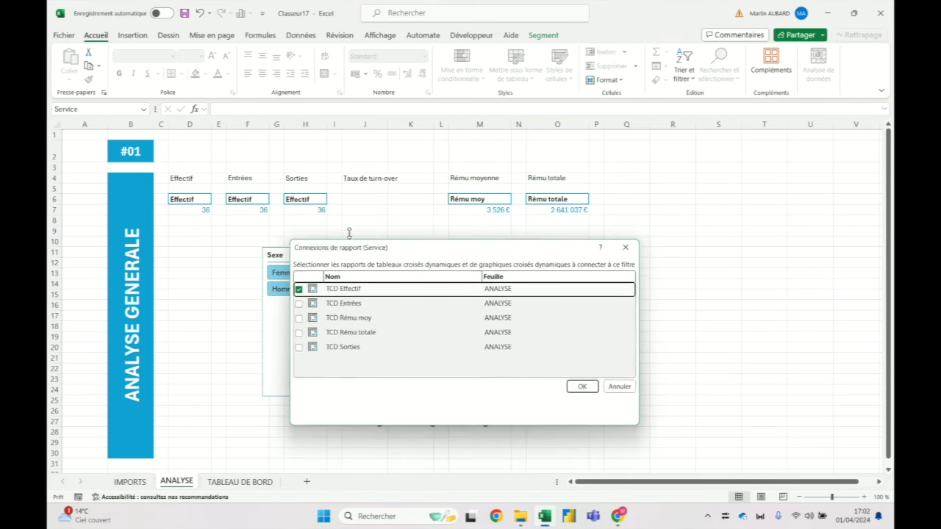
{"action": "left_click", "coordinate": [298, 296]}
{"action": "left_click", "coordinate": [298, 310]}
{"action": "left_click", "coordinate": [298, 325]}
{"action": "left_click", "coordinate": [299, 339]}
{"action": "left_click", "coordinate": [582, 415]}
Step: Connect the Ville slicer to TCD Entrées, Rému moy, Rému totale and Sorties
{"action": "left_click", "coordinate": [533, 269]}
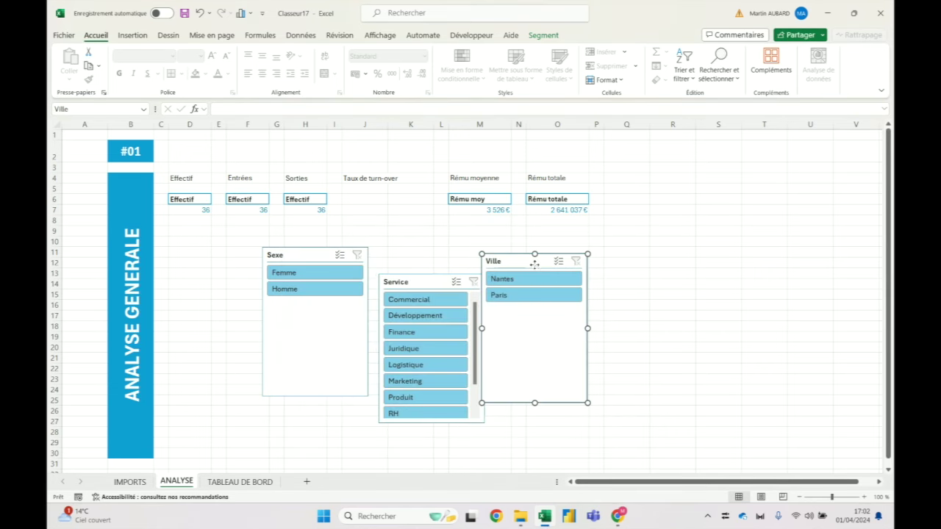
{"action": "right_click", "coordinate": [531, 269]}
{"action": "left_click", "coordinate": [520, 346]}
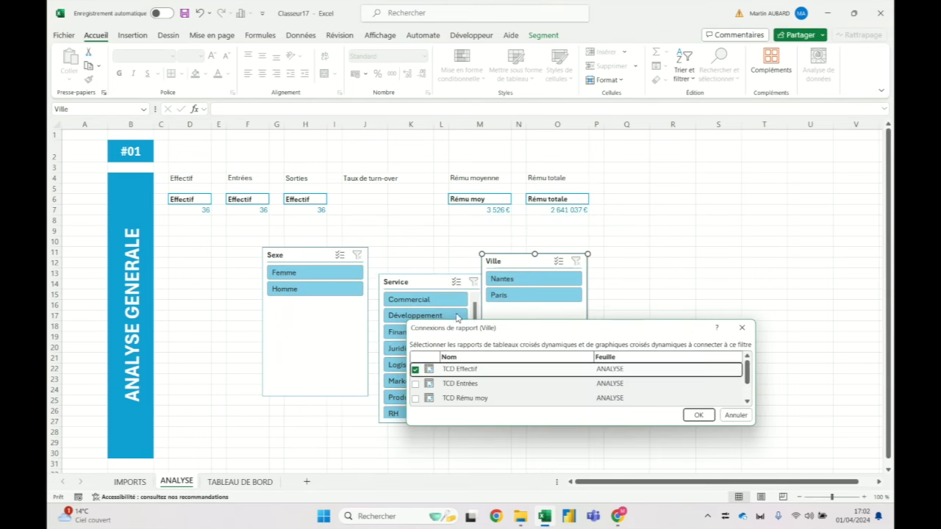
{"action": "left_click_drag", "start_coordinate": [469, 321], "coordinate": [468, 206]}
{"action": "left_click", "coordinate": [415, 268]}
{"action": "left_click", "coordinate": [415, 283]}
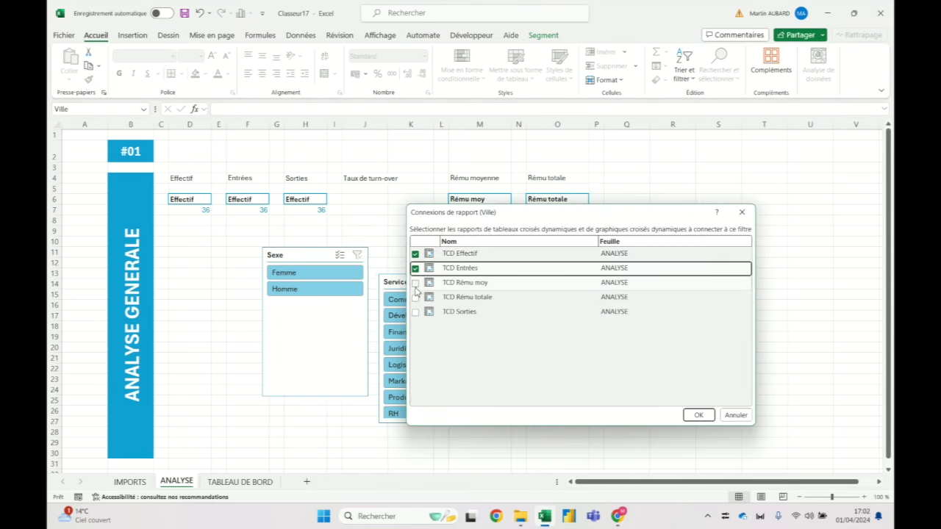
{"action": "left_click", "coordinate": [415, 297]}
{"action": "left_click", "coordinate": [415, 312]}
{"action": "left_click", "coordinate": [699, 415]}
{"action": "left_click", "coordinate": [720, 210]}
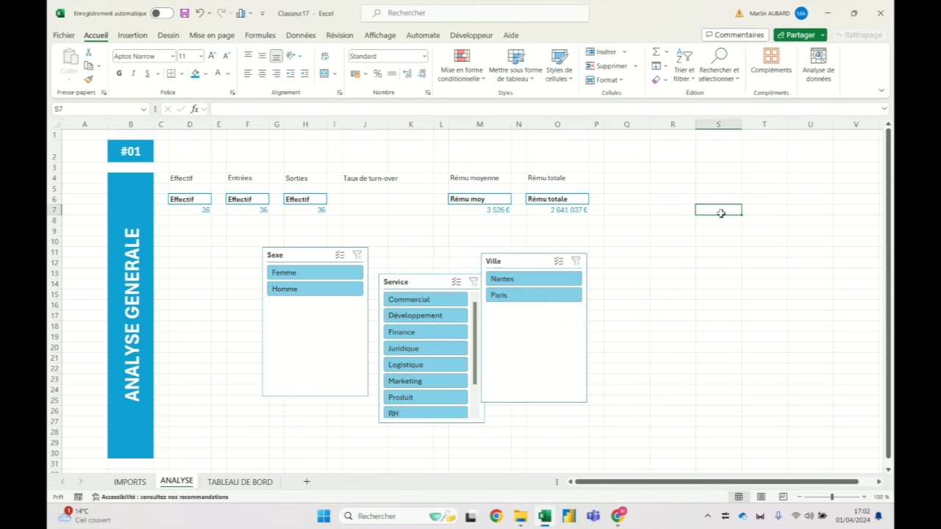
{"action": "left_click", "coordinate": [534, 254]}
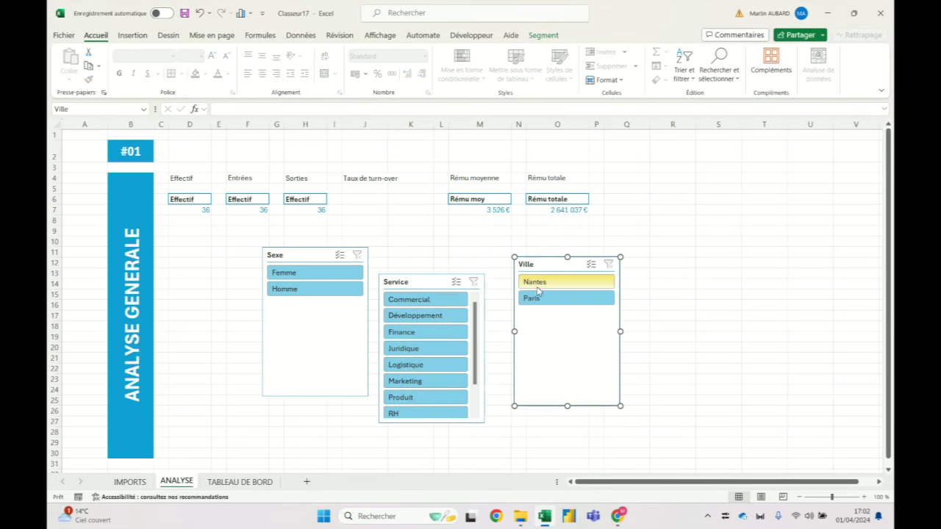
Step: Test the slicers by filtering to Nantes, then Paris, then the Juridique and Logistique services
{"action": "left_click", "coordinate": [543, 283]}
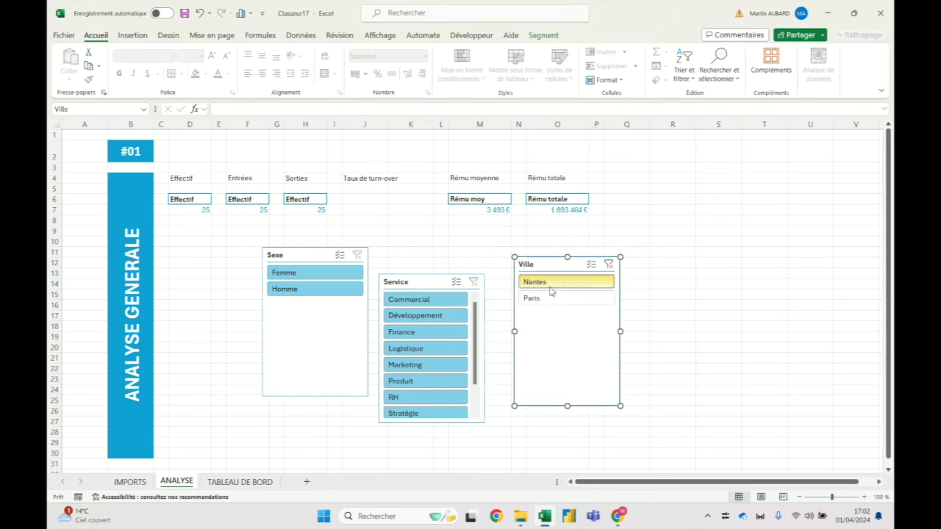
{"action": "left_click", "coordinate": [490, 210]}
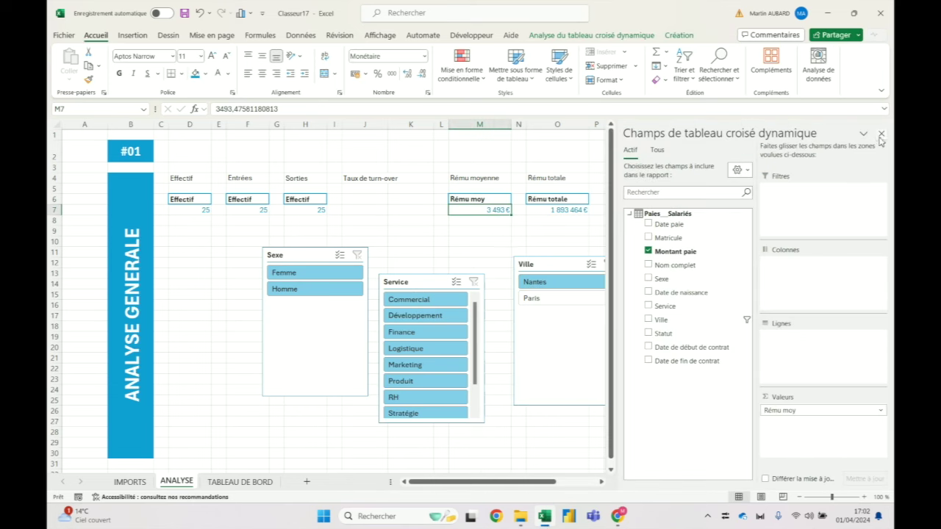
{"action": "left_click", "coordinate": [881, 134]}
{"action": "left_click", "coordinate": [545, 302]}
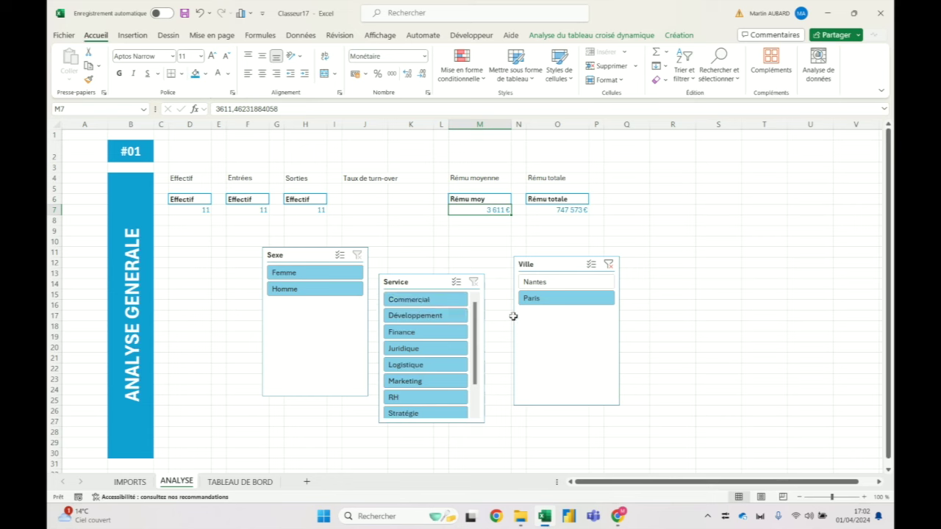
{"action": "left_click", "coordinate": [436, 350]}
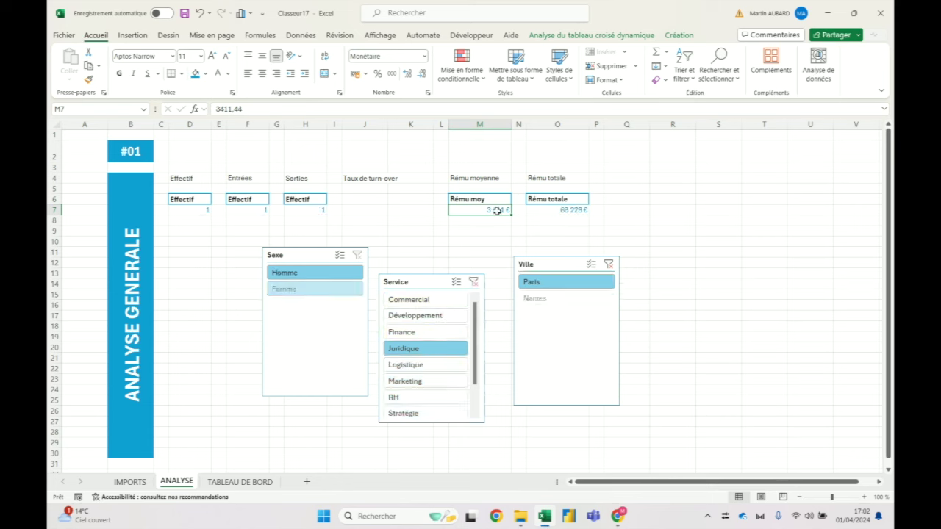
{"action": "left_click", "coordinate": [405, 365]}
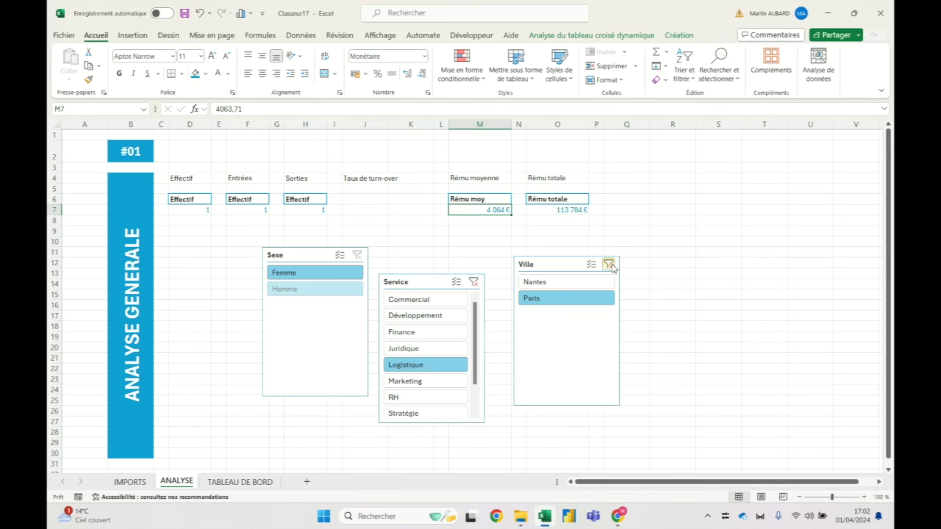
Step: Clear the Ville, Service and Sexe slicer filters and view the TABLEAU DE BORD sheet
{"action": "left_click", "coordinate": [609, 264]}
{"action": "left_click", "coordinate": [474, 282]}
{"action": "left_click", "coordinate": [441, 241]}
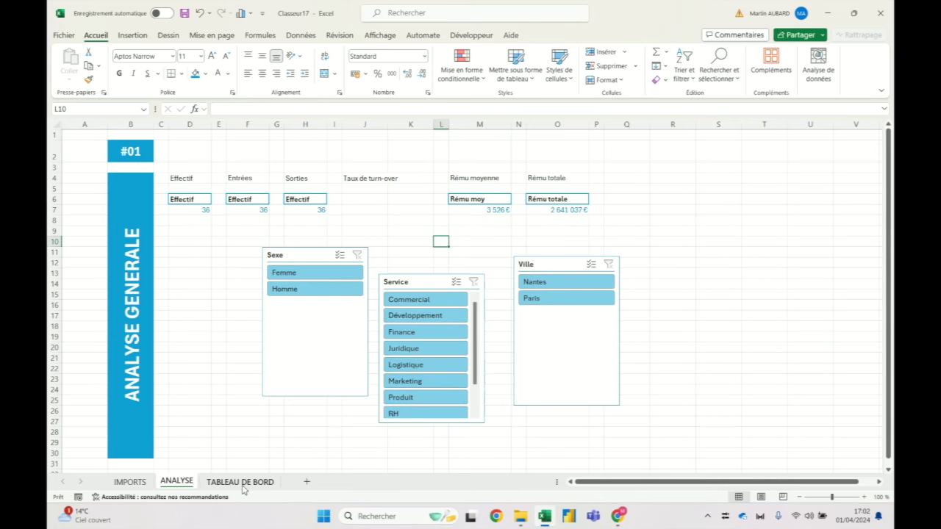
{"action": "left_click", "coordinate": [241, 482]}
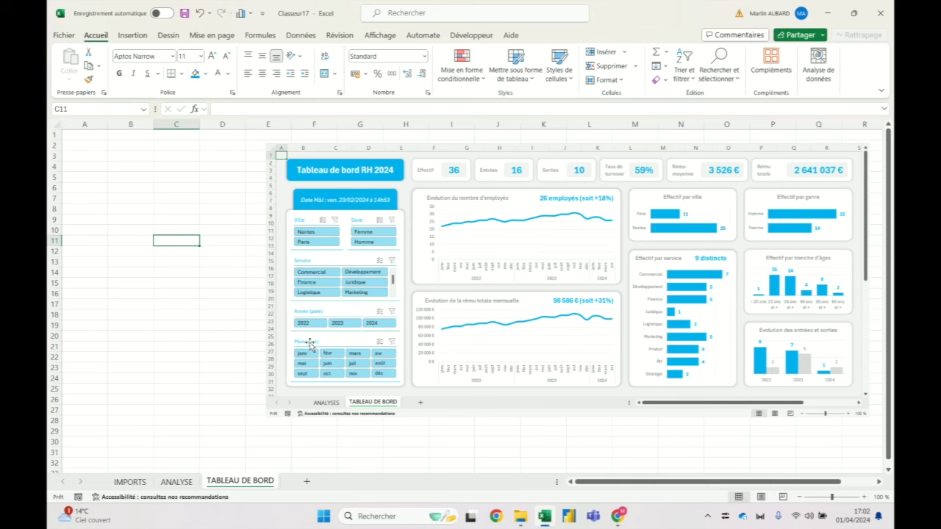
Step: On the ANALYSE sheet, show the field list for the Entrées pivot at F7
{"action": "left_click", "coordinate": [186, 483]}
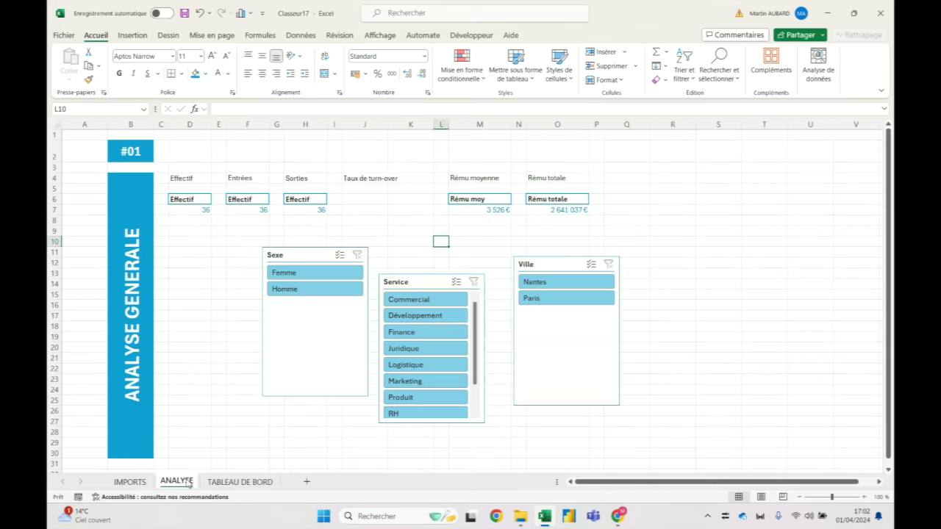
{"action": "left_click", "coordinate": [256, 210]}
{"action": "right_click", "coordinate": [255, 211]}
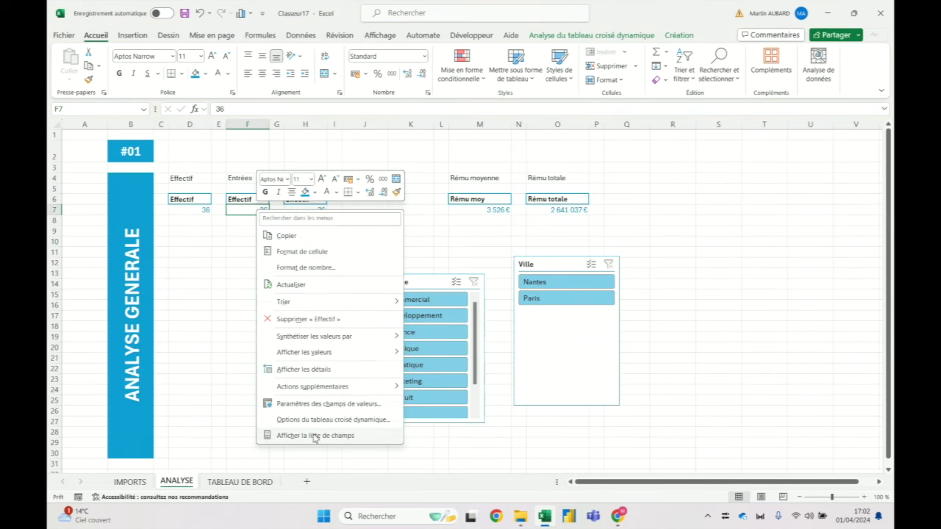
{"action": "left_click", "coordinate": [316, 437]}
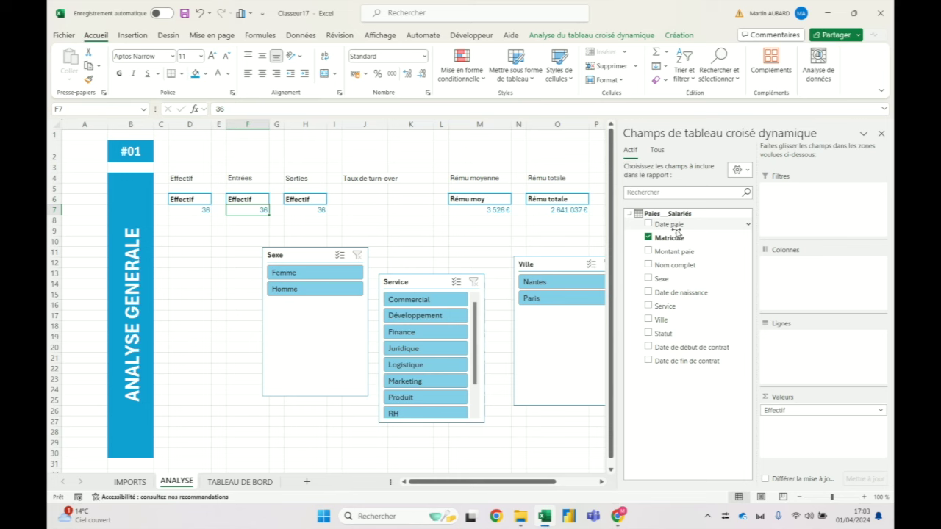
Step: Group Date paie into année, trimestre and mois fields, then remove them so Entrées reads 36
{"action": "left_click_drag", "start_coordinate": [676, 227], "coordinate": [796, 348]}
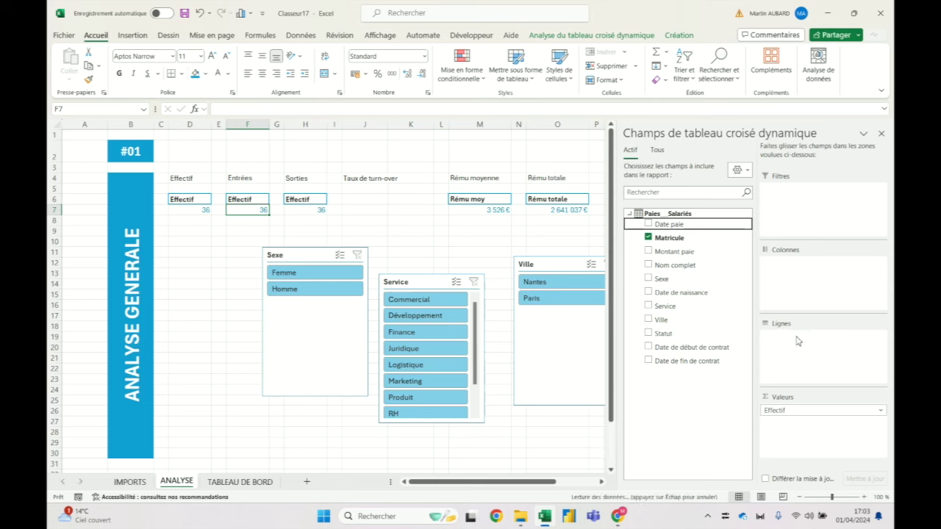
{"action": "left_click_drag", "start_coordinate": [796, 349], "coordinate": [798, 340]}
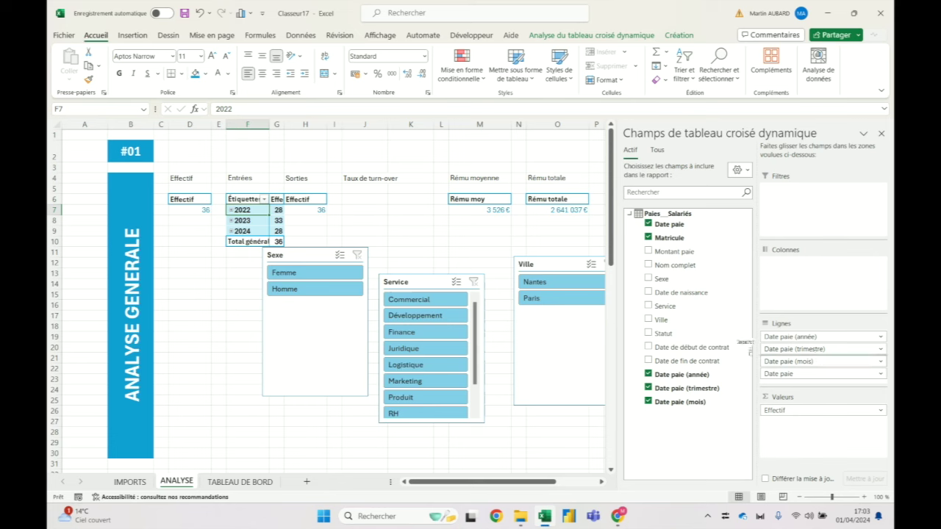
{"action": "left_click_drag", "start_coordinate": [813, 366], "coordinate": [669, 330]}
{"action": "mouse_move", "coordinate": [761, 336]}
{"action": "left_mouse_down"}
{"action": "mouse_move", "coordinate": [669, 323]}
{"action": "mouse_move", "coordinate": [673, 303]}
{"action": "left_mouse_up"}
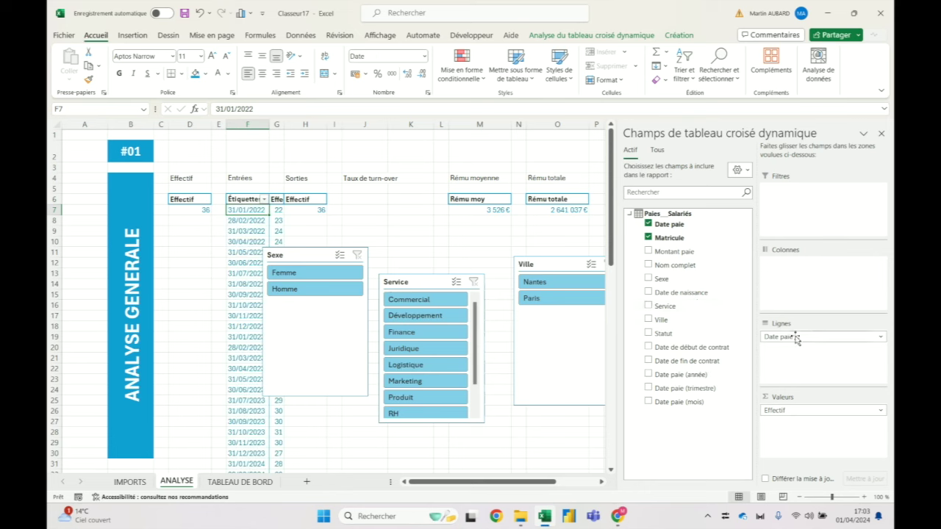
{"action": "left_click_drag", "start_coordinate": [794, 336], "coordinate": [724, 318]}
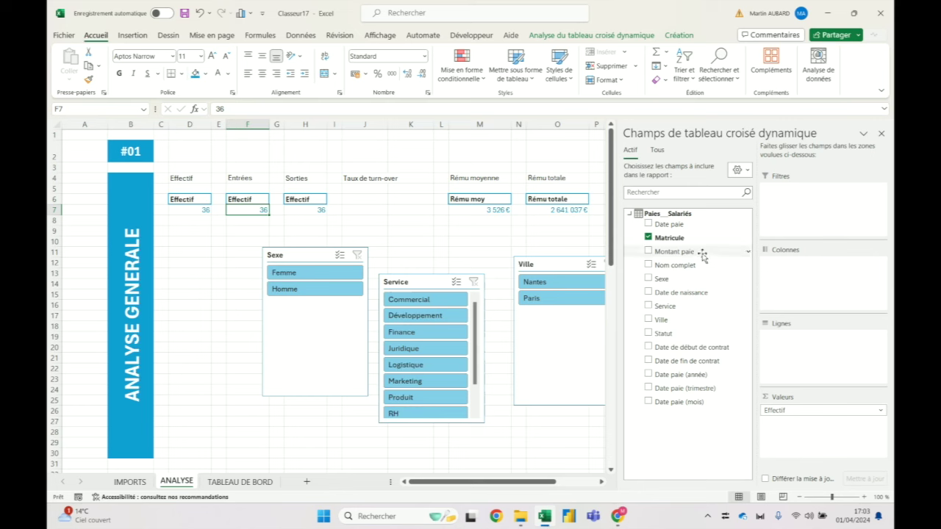
Step: Add Date paie (année) and (mois) slicers and place them beside the Ville slicer
{"action": "right_click", "coordinate": [678, 377]}
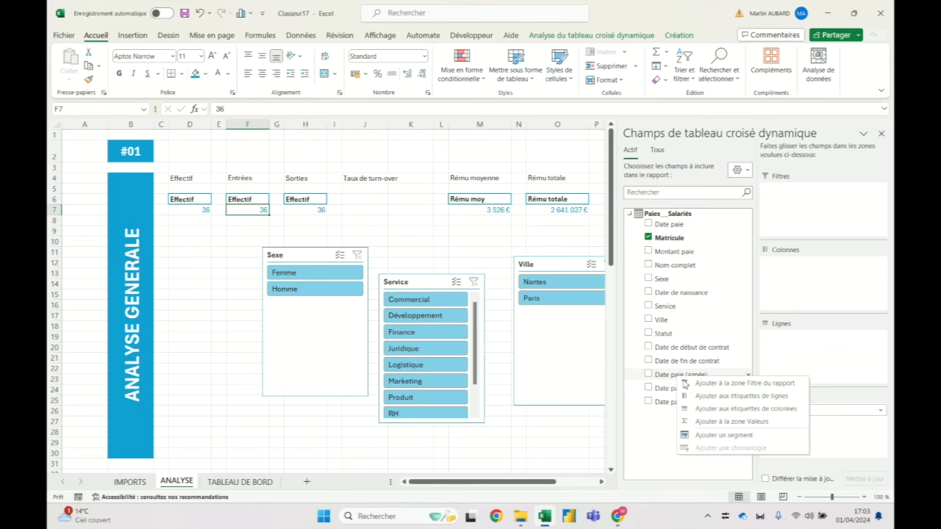
{"action": "left_click", "coordinate": [712, 436]}
{"action": "right_click", "coordinate": [690, 402]}
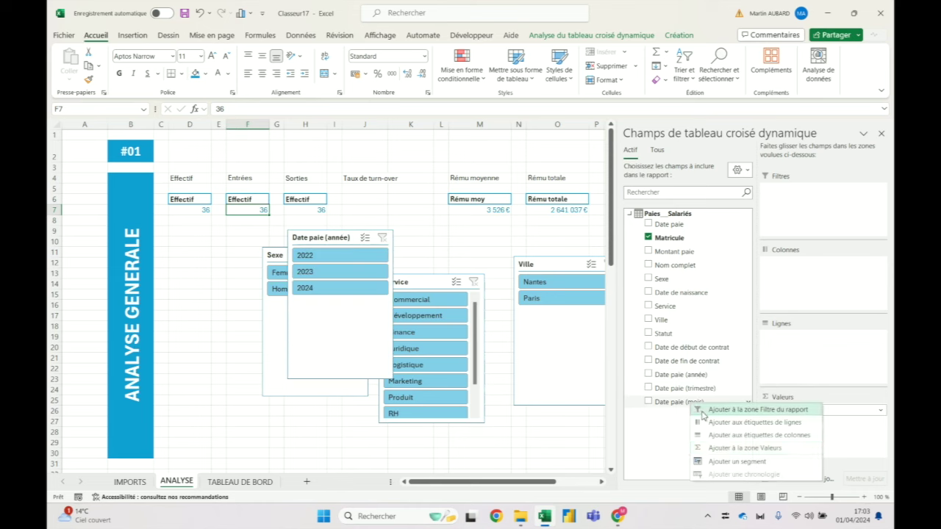
{"action": "left_click", "coordinate": [729, 461]}
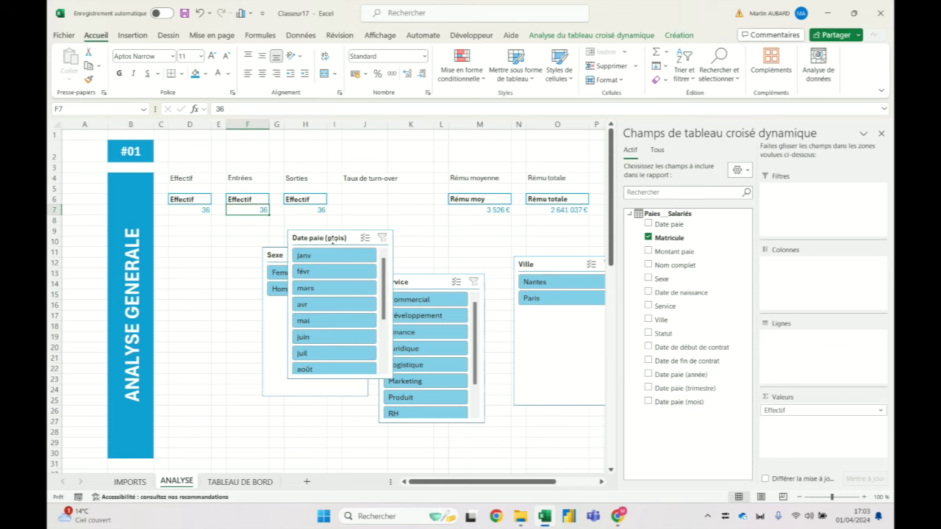
{"action": "left_click_drag", "start_coordinate": [326, 243], "coordinate": [245, 328]}
{"action": "mouse_move", "coordinate": [426, 301]}
{"action": "left_mouse_down"}
{"action": "mouse_move", "coordinate": [675, 291]}
{"action": "mouse_move", "coordinate": [681, 279]}
{"action": "left_mouse_up"}
{"action": "left_click_drag", "start_coordinate": [253, 324], "coordinate": [791, 255]}
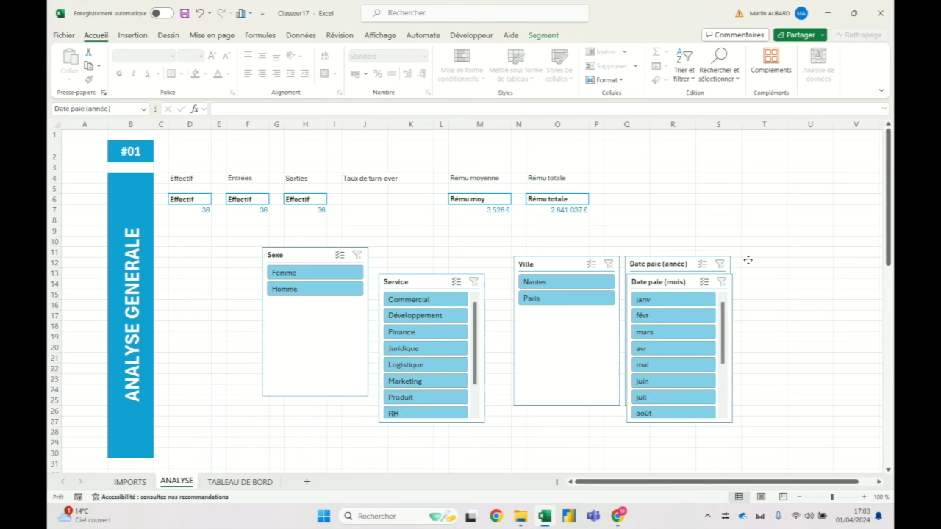
{"action": "left_click_drag", "start_coordinate": [677, 278], "coordinate": [740, 311]}
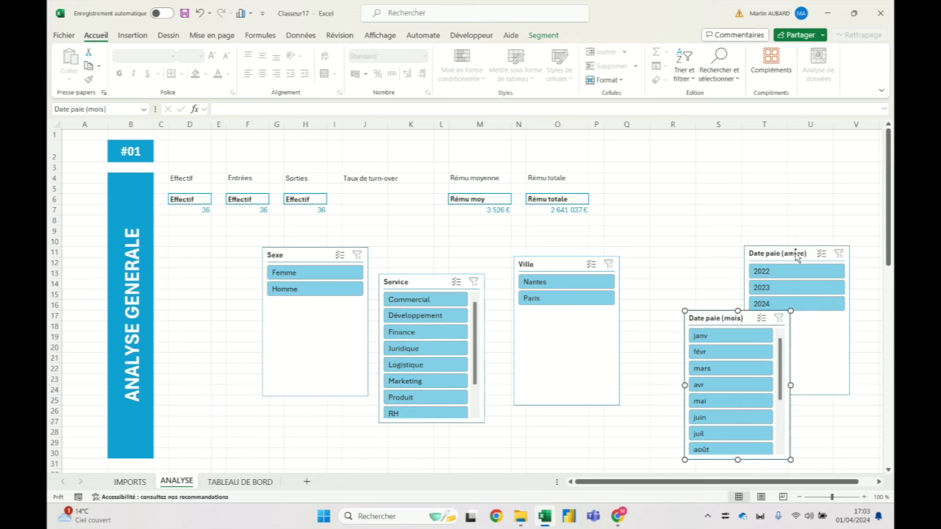
{"action": "left_click_drag", "start_coordinate": [797, 257], "coordinate": [700, 273]}
{"action": "left_click_drag", "start_coordinate": [732, 323], "coordinate": [809, 288]}
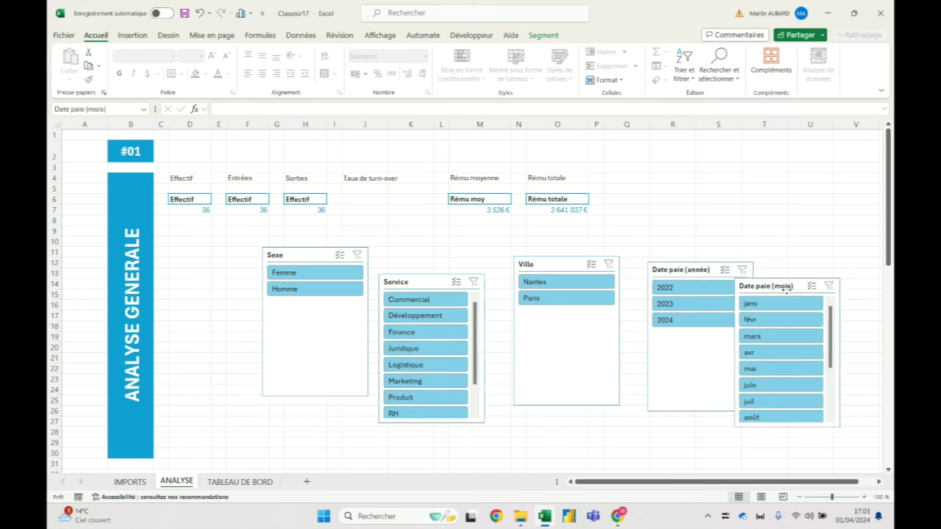
Step: Connect the year slicer to TCD Effectif, Rému moy, Rému totale and Sorties
{"action": "right_click", "coordinate": [710, 278]}
{"action": "left_click", "coordinate": [739, 361]}
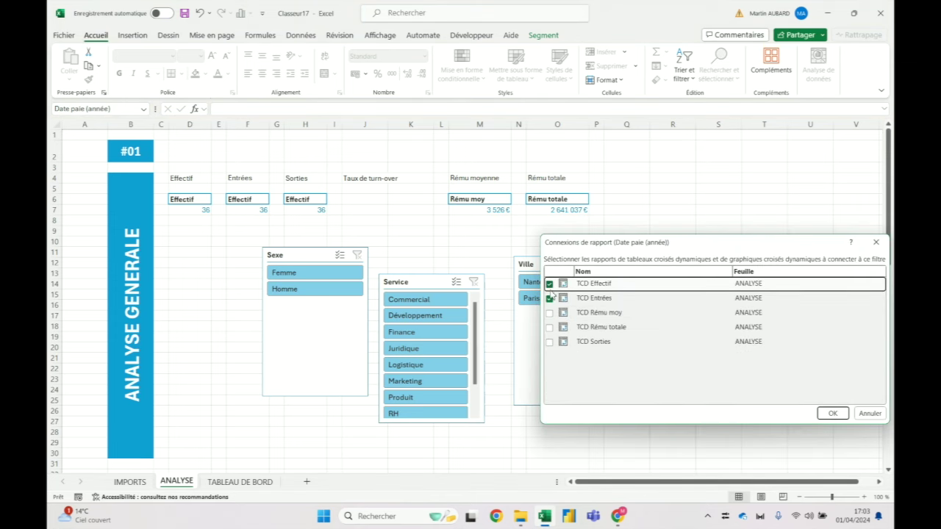
{"action": "left_click", "coordinate": [549, 283]}
{"action": "left_click", "coordinate": [549, 312]}
{"action": "left_click", "coordinate": [549, 327]}
{"action": "left_click", "coordinate": [549, 342]}
{"action": "left_click_drag", "start_coordinate": [678, 247], "coordinate": [554, 257]}
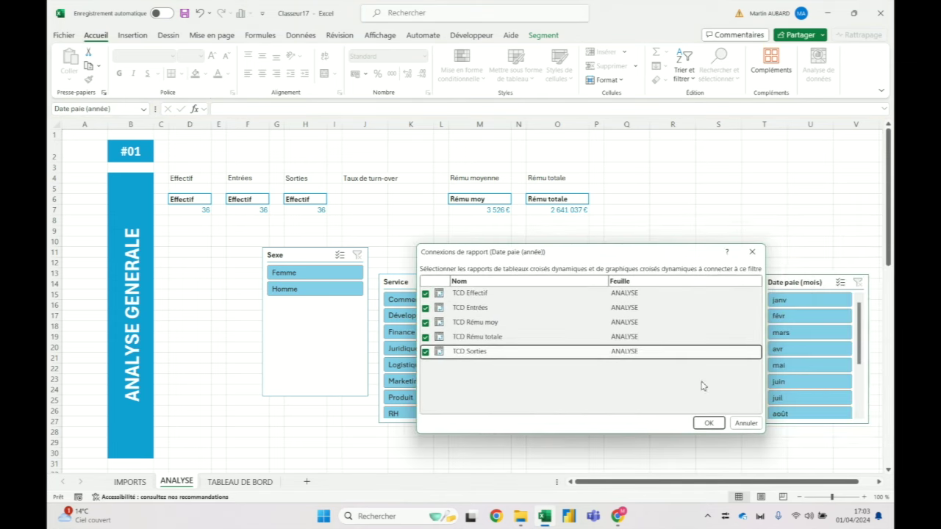
{"action": "left_click", "coordinate": [709, 423]}
Step: Connect the month slicer to TCD Effectif, Rému moy, Rému totale and Sorties
{"action": "left_click", "coordinate": [792, 288]}
{"action": "right_click", "coordinate": [792, 288]}
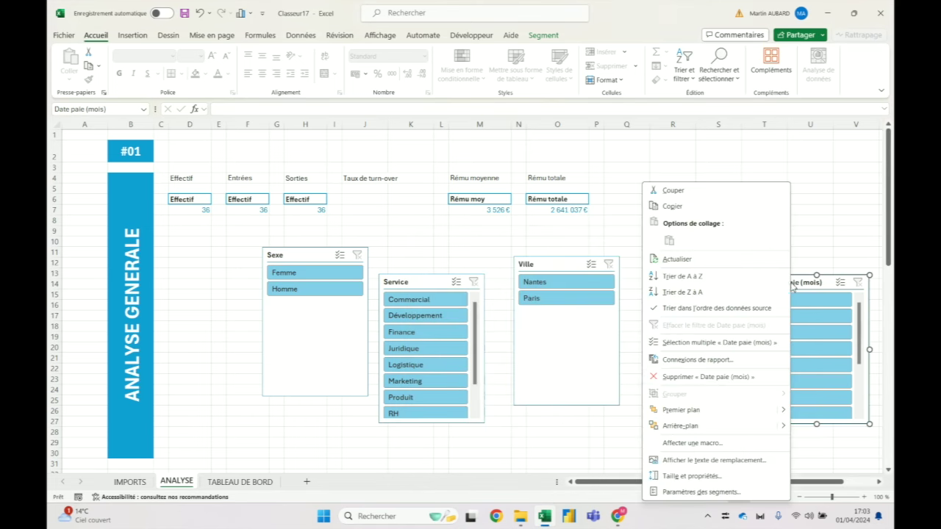
{"action": "left_click", "coordinate": [713, 359]}
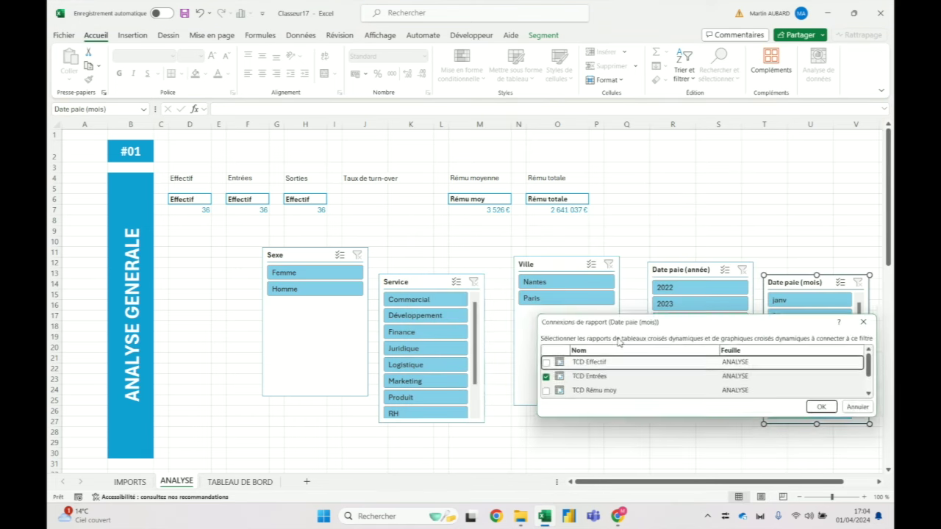
{"action": "left_click_drag", "start_coordinate": [584, 312], "coordinate": [578, 246]}
{"action": "left_click", "coordinate": [543, 295]}
{"action": "left_click", "coordinate": [542, 324]}
{"action": "left_click", "coordinate": [543, 338]}
{"action": "left_click", "coordinate": [542, 353]}
{"action": "left_click", "coordinate": [825, 410]}
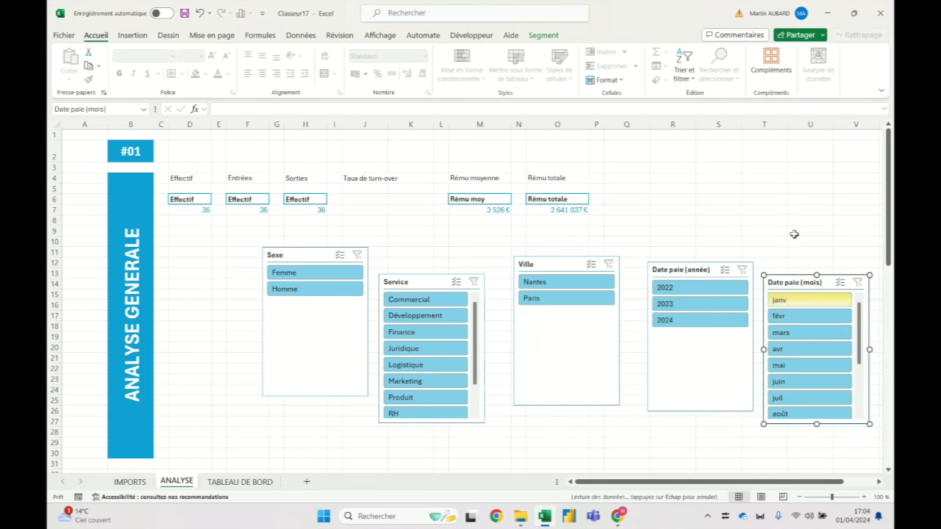
{"action": "left_click", "coordinate": [808, 221]}
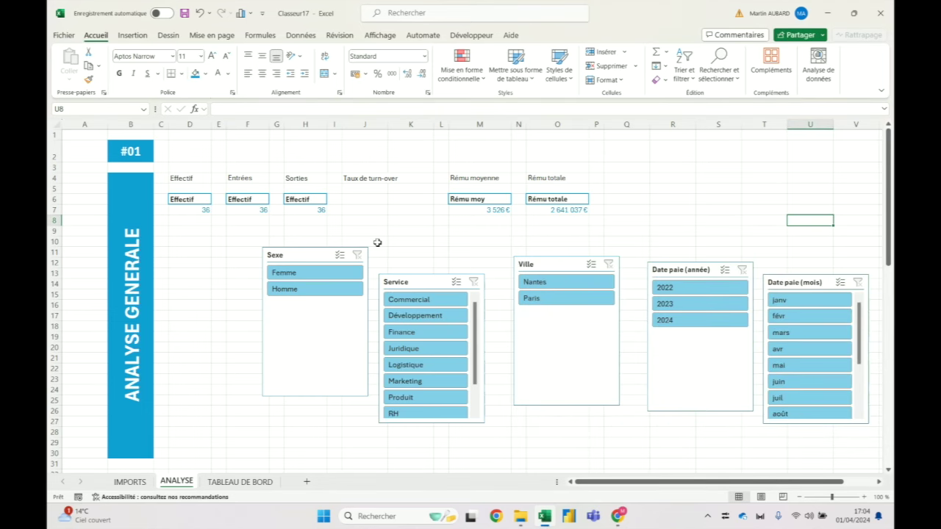
{"action": "left_click", "coordinate": [240, 482]}
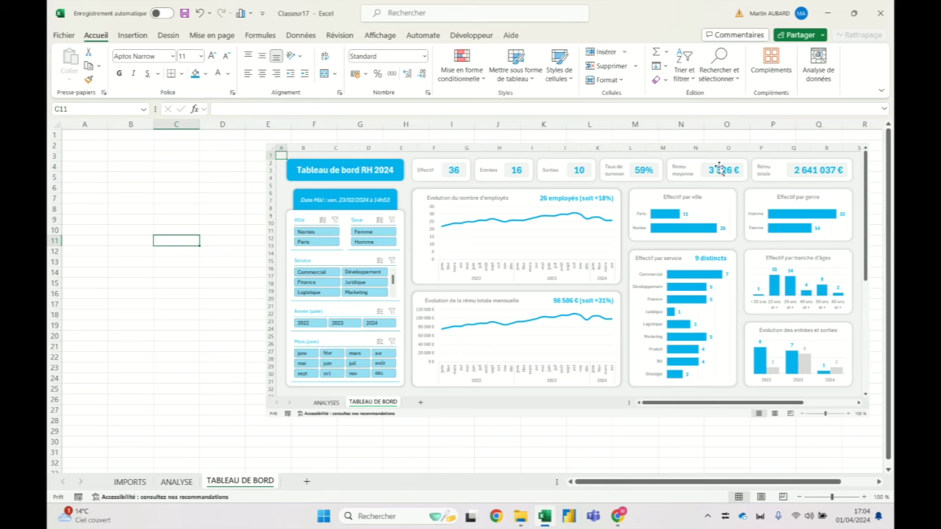
{"action": "left_click", "coordinate": [689, 178]}
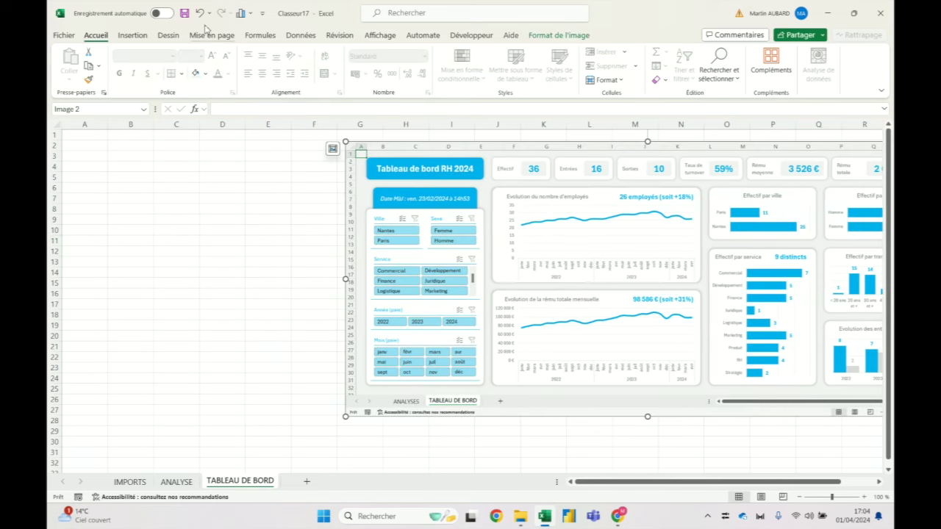
{"action": "left_click", "coordinate": [176, 482]}
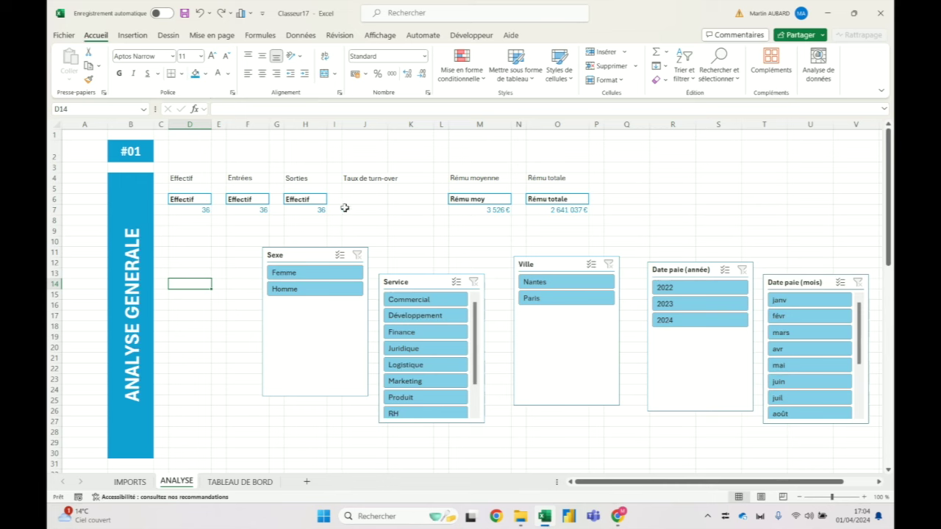
Step: Narrow column A to a width of 2
{"action": "left_click_drag", "start_coordinate": [131, 124], "coordinate": [161, 127]}
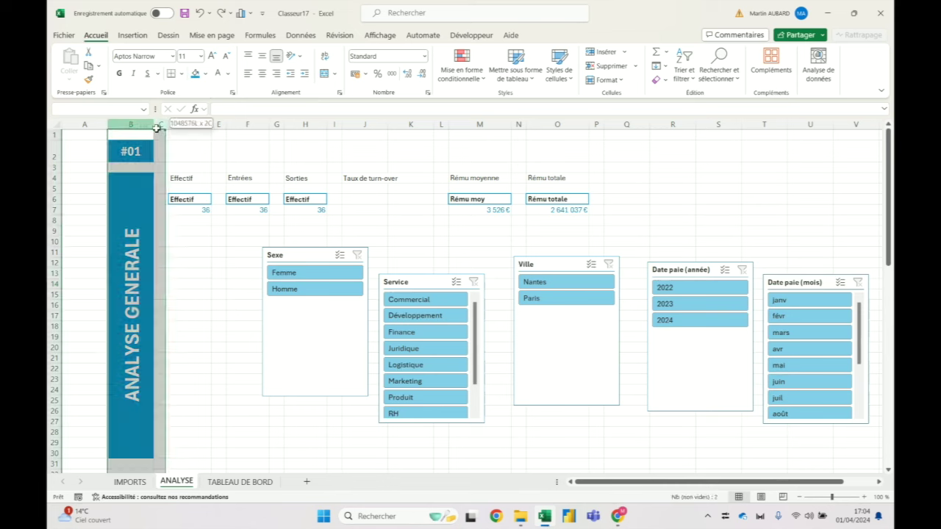
{"action": "left_click", "coordinate": [204, 149]}
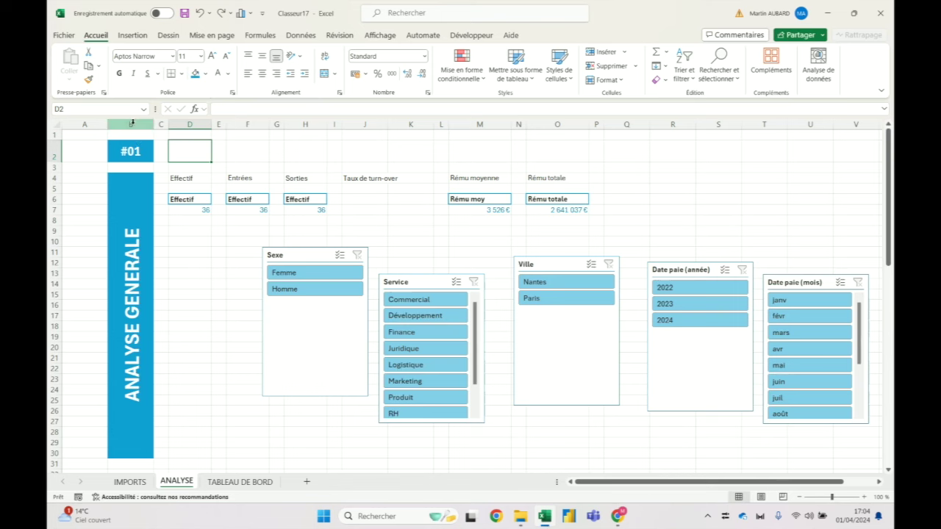
{"action": "right_click", "coordinate": [98, 124]}
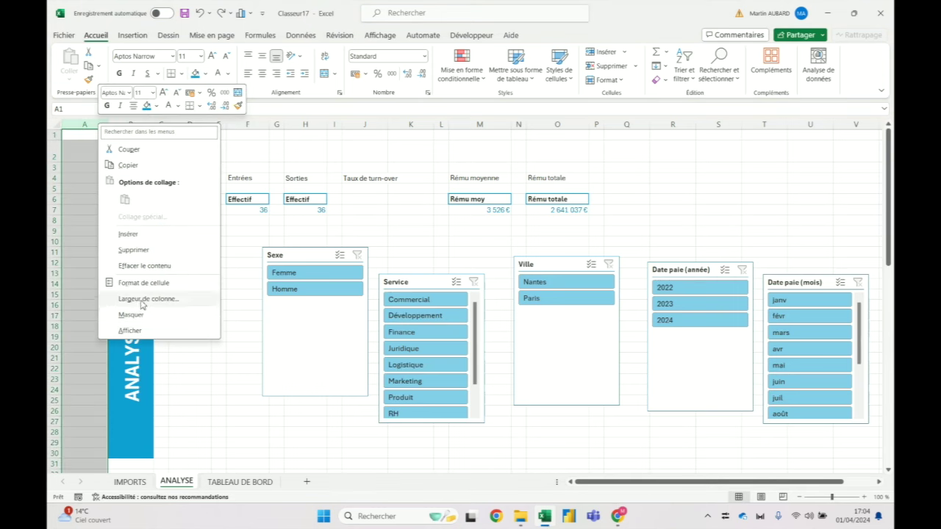
{"action": "left_click", "coordinate": [147, 299]}
{"action": "type", "text": "2"}
{"action": "key", "text": "Return"}
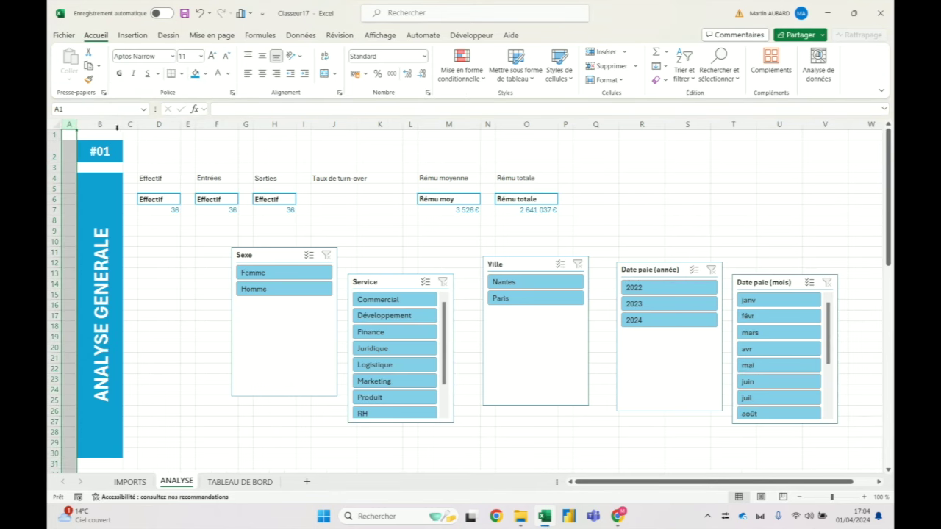
Step: Copy columns B through P and paste the block starting at column Q
{"action": "left_click_drag", "start_coordinate": [84, 122], "coordinate": [564, 136]}
{"action": "key", "text": "ctrl+c"}
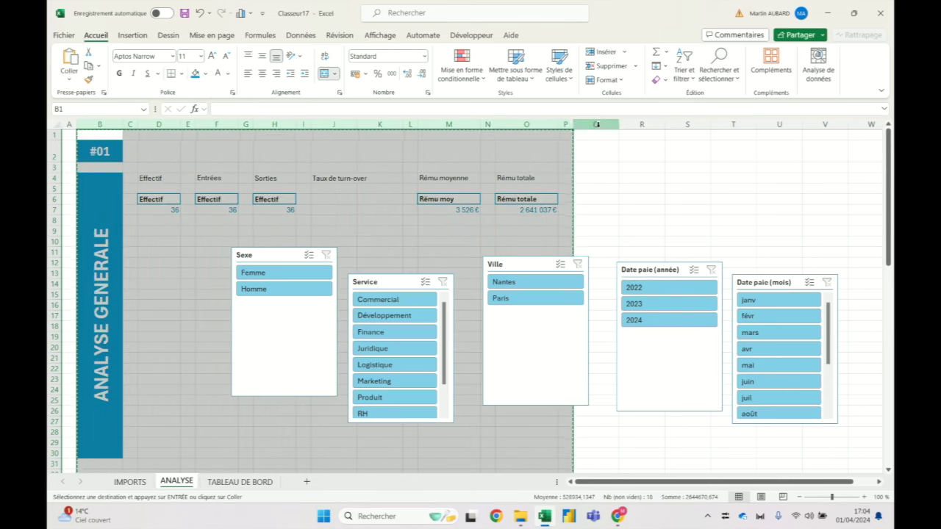
{"action": "left_click", "coordinate": [595, 125]}
{"action": "key", "text": "ctrl+v"}
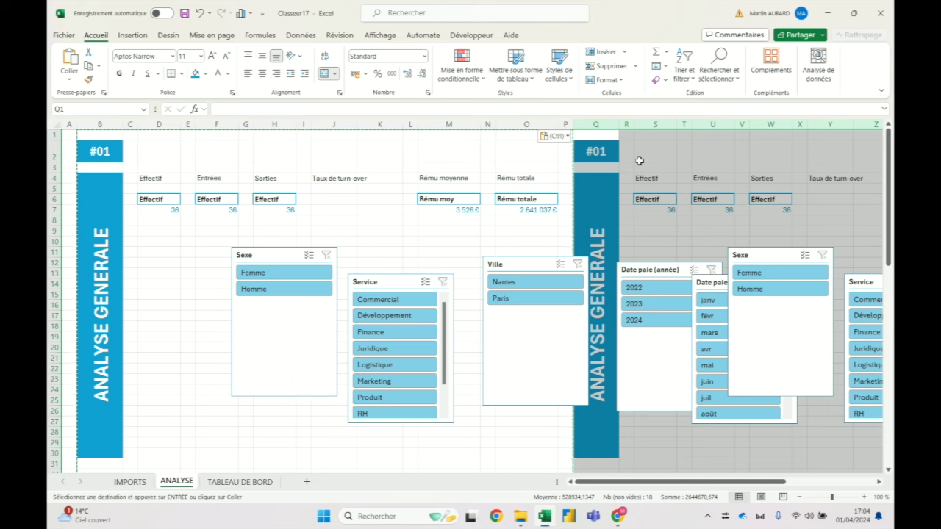
{"action": "key", "text": "Escape"}
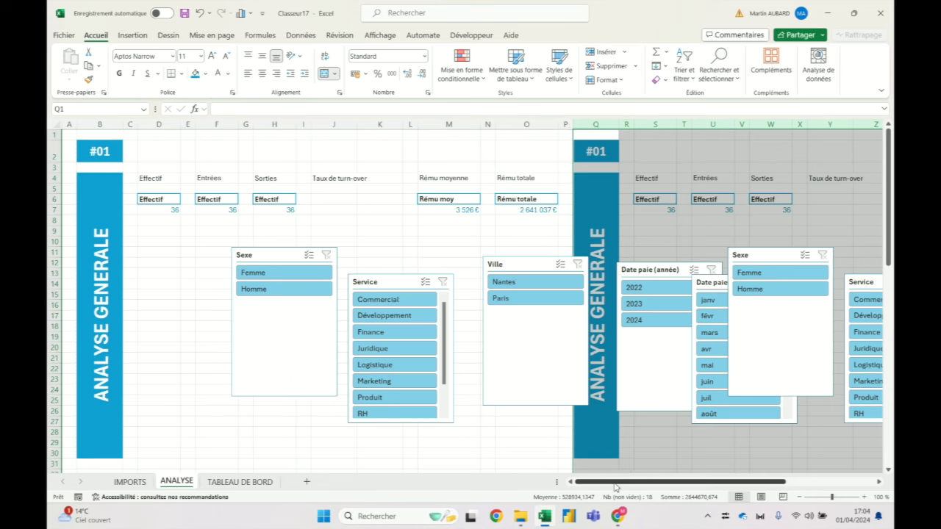
{"action": "scroll", "coordinate": [666, 468], "scroll_direction": "right", "scroll_amount": 5}
{"action": "left_click", "coordinate": [550, 265]}
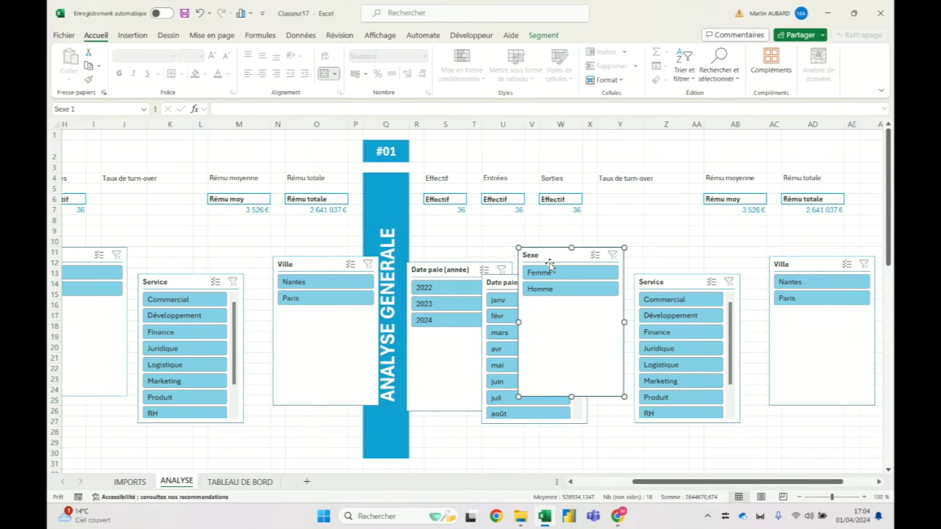
Step: Delete the duplicated Sexe, Ville and Service slicers from the column Q copy
{"action": "left_click_drag", "start_coordinate": [549, 262], "coordinate": [564, 292]}
{"action": "key", "text": "Delete"}
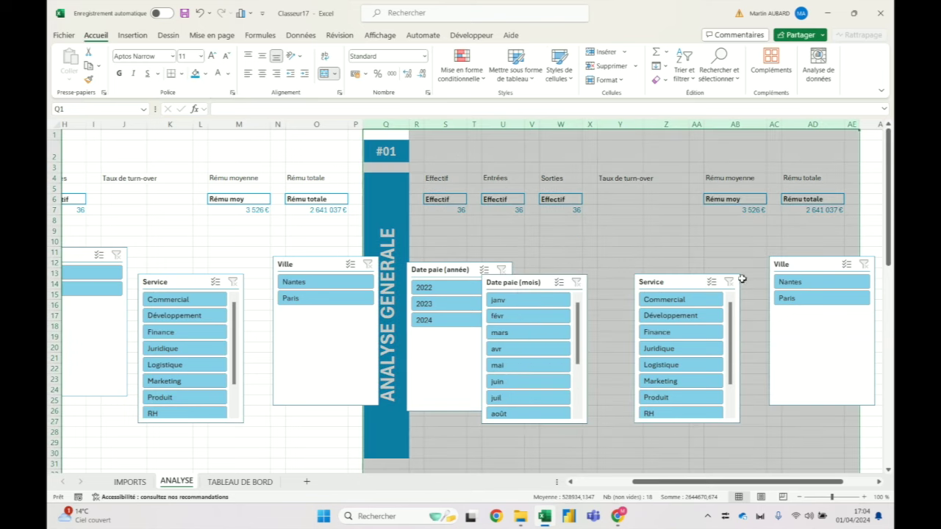
{"action": "left_click", "coordinate": [801, 266]}
{"action": "key", "text": "Delete"}
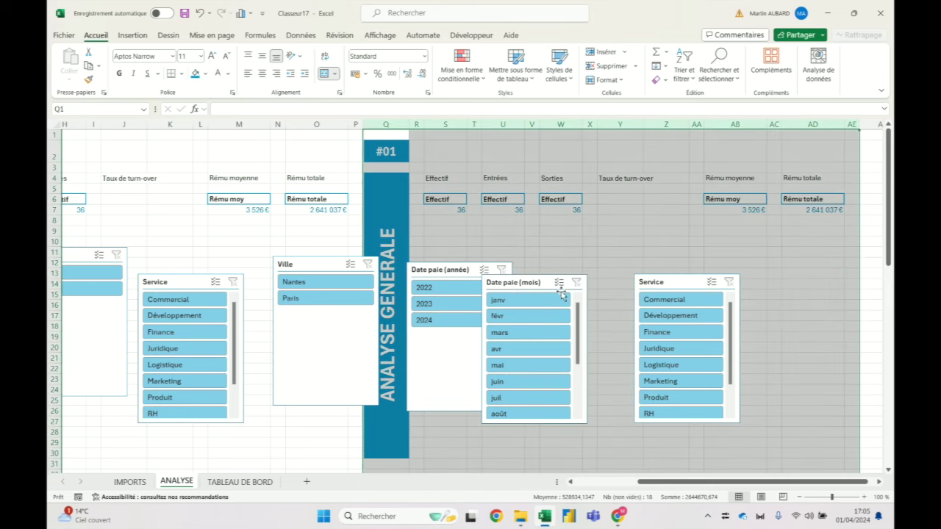
{"action": "left_click", "coordinate": [591, 251]}
{"action": "left_click", "coordinate": [676, 283]}
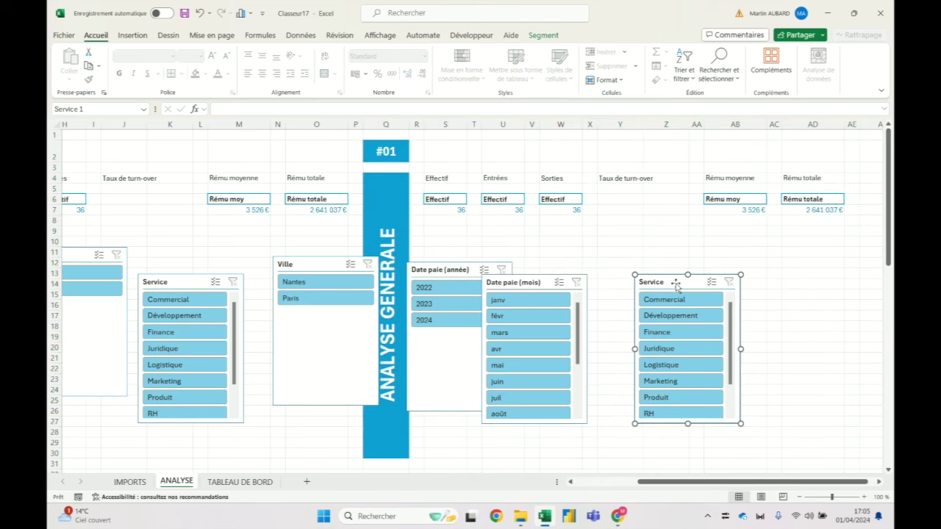
{"action": "key", "text": "Delete"}
Step: Move the Date paie (année) and (mois) slicers into the first block under Ville
{"action": "left_click_drag", "start_coordinate": [690, 486], "coordinate": [628, 485]}
{"action": "mouse_move", "coordinate": [647, 270]}
{"action": "left_mouse_down"}
{"action": "mouse_move", "coordinate": [291, 335]}
{"action": "mouse_move", "coordinate": [197, 338]}
{"action": "left_mouse_up"}
{"action": "left_click_drag", "start_coordinate": [749, 282], "coordinate": [512, 344]}
{"action": "left_click", "coordinate": [695, 286]}
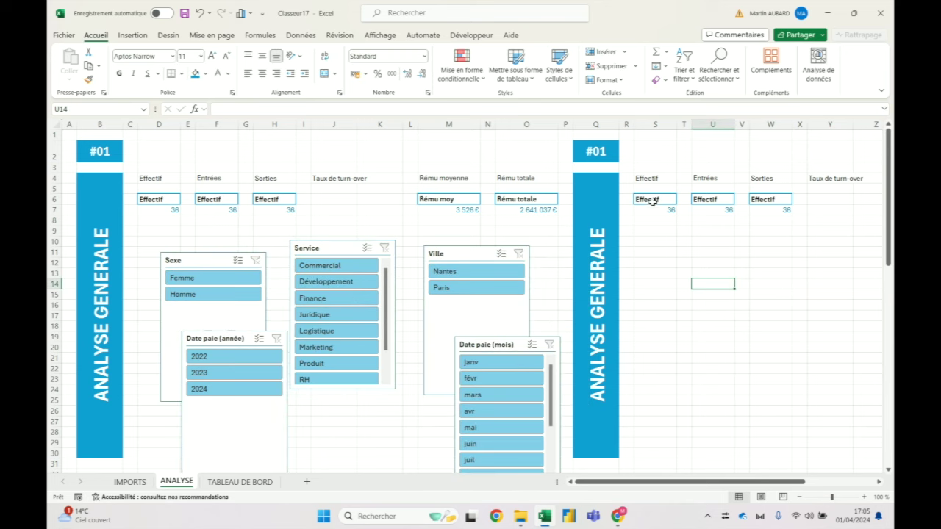
{"action": "left_click", "coordinate": [655, 210]}
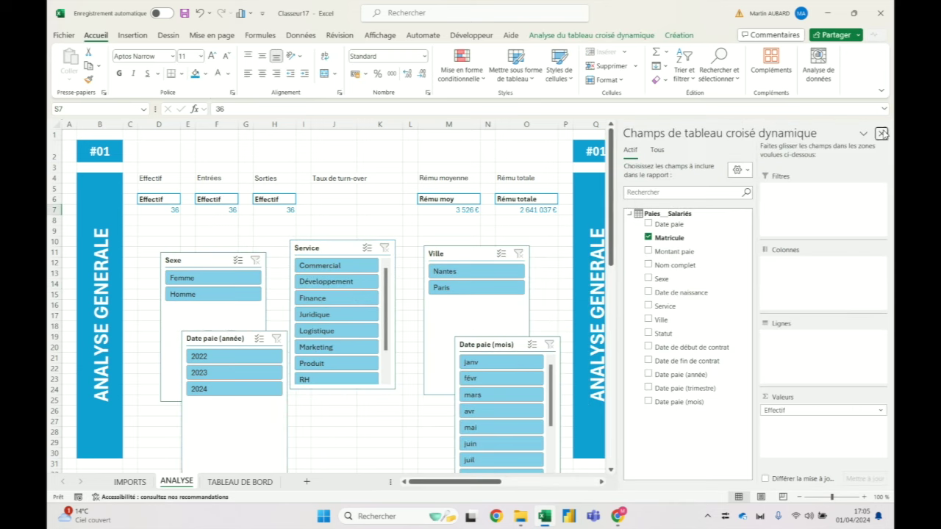
Step: Change the copied block's label from #01 to #02
{"action": "left_click", "coordinate": [881, 133]}
{"action": "left_click", "coordinate": [595, 151]}
{"action": "left_click", "coordinate": [539, 110]}
{"action": "key", "text": "BackSpace"}
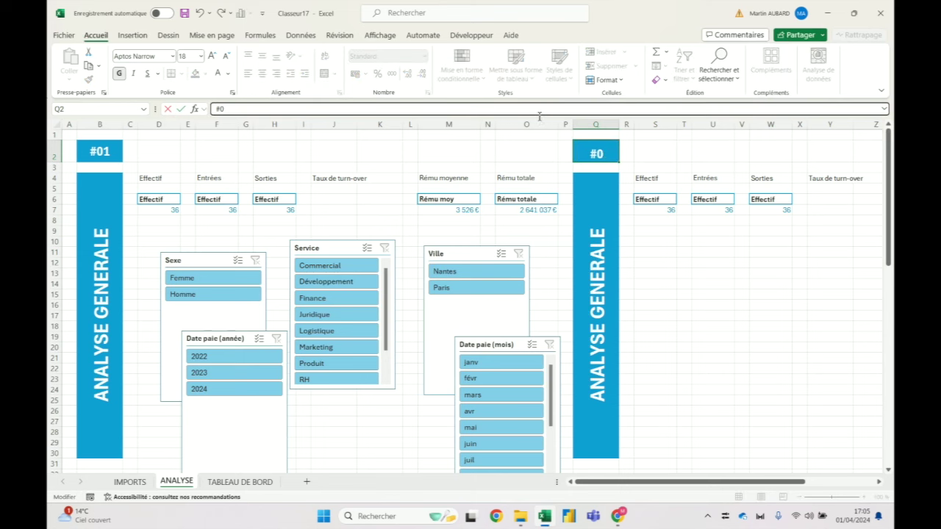
{"action": "type", "text": "2"}
{"action": "key", "text": "Return"}
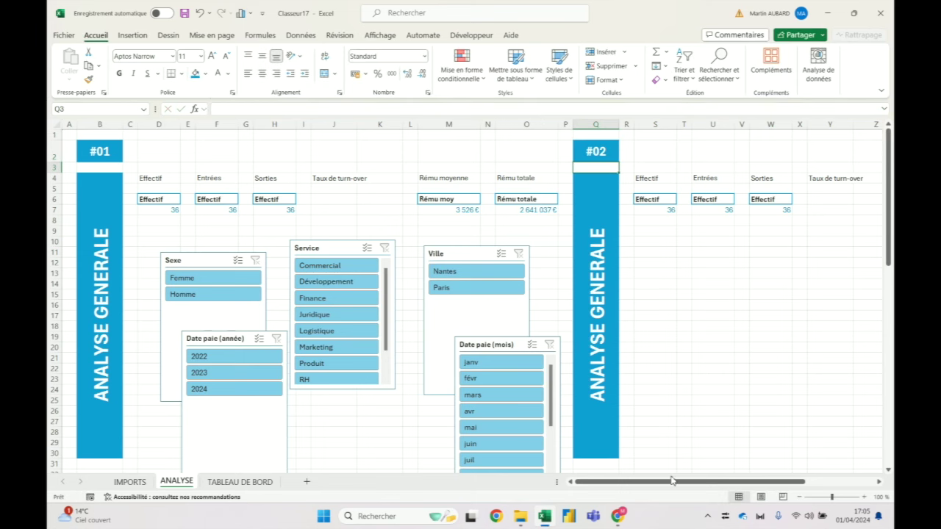
Step: Retitle block #02's banner from ANALYSE GENERALE to ANALYSE PAR DATE
{"action": "scroll", "coordinate": [695, 485], "scroll_direction": "right", "scroll_amount": 3}
{"action": "left_click", "coordinate": [240, 482]}
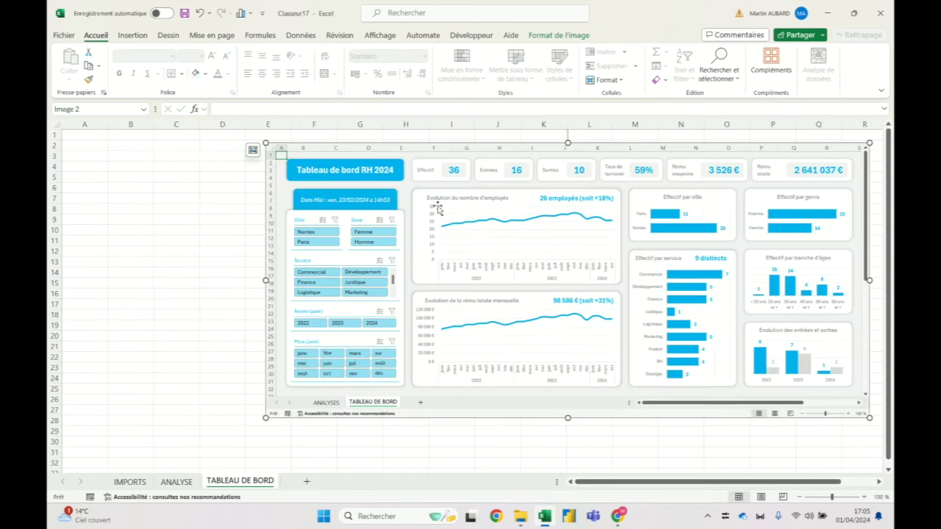
{"action": "left_click_drag", "start_coordinate": [428, 315], "coordinate": [429, 314]}
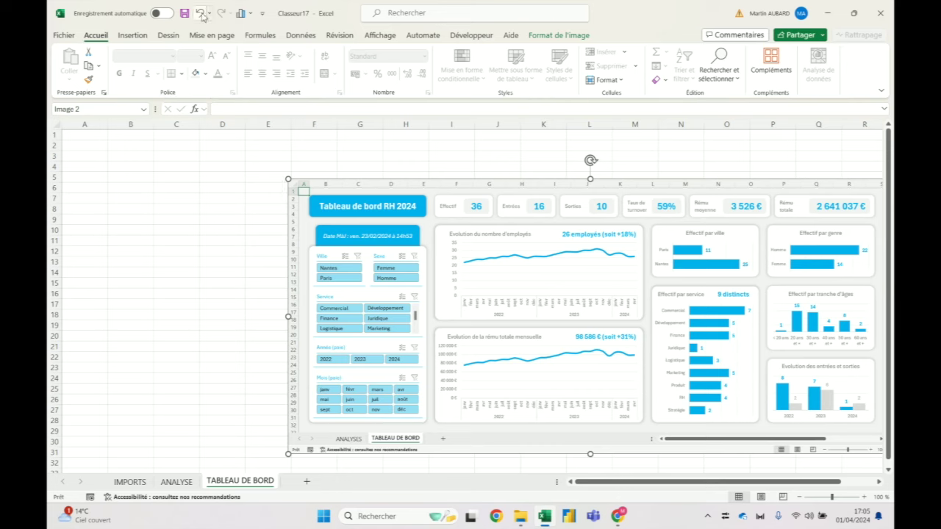
{"action": "left_click", "coordinate": [199, 12]}
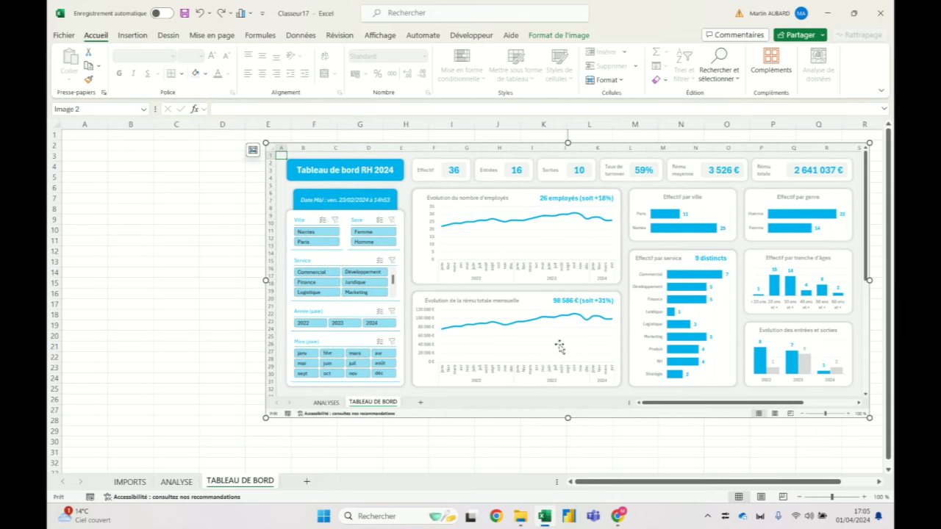
{"action": "left_click", "coordinate": [193, 482]}
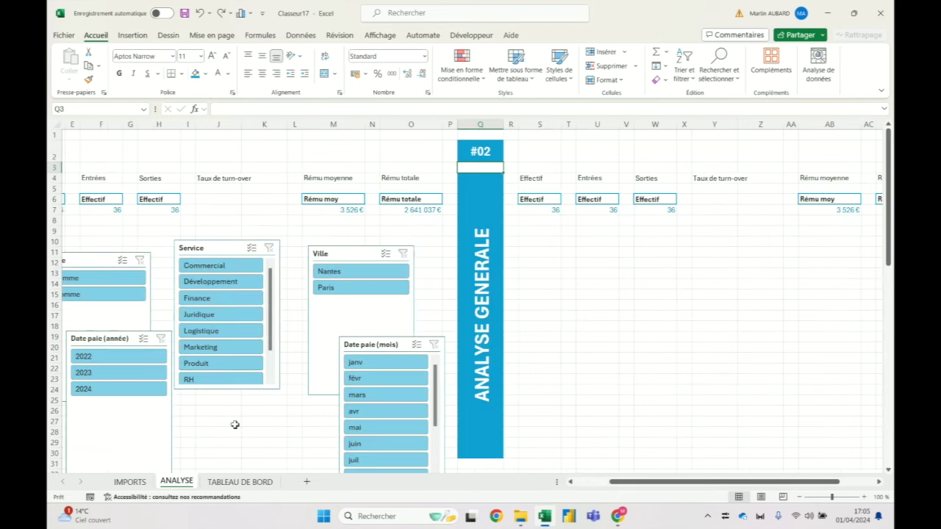
{"action": "left_click", "coordinate": [495, 240]}
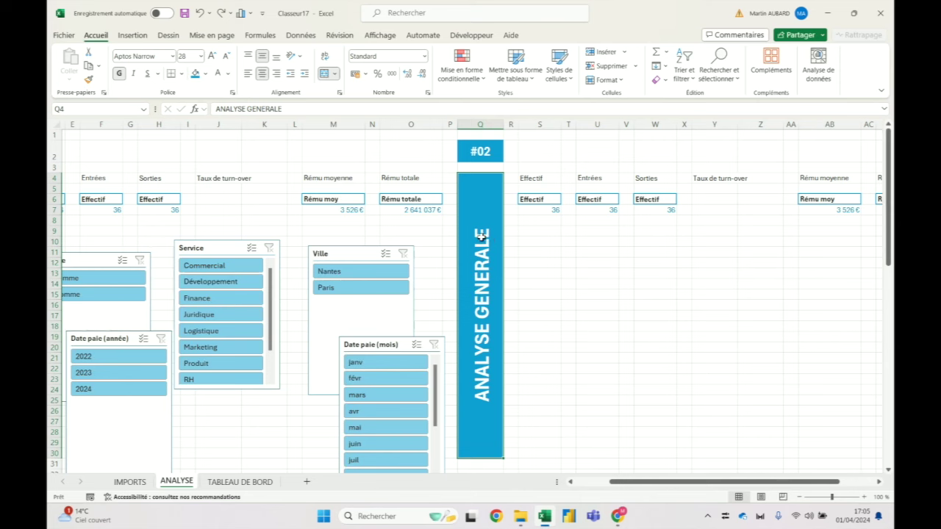
{"action": "type", "text": "ANALYSE PAR DATE"}
{"action": "left_click", "coordinate": [556, 209]}
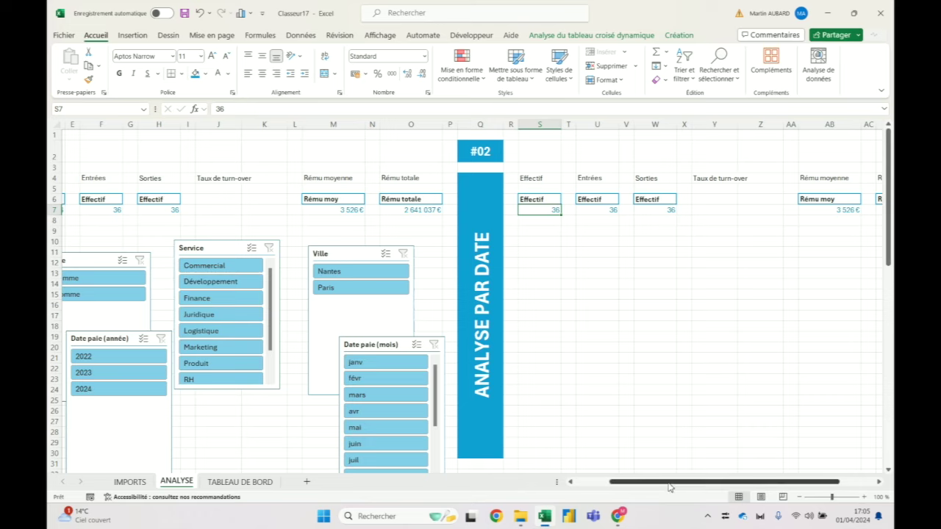
Step: Insert a blank column at U beside block #02's Effectif pivot
{"action": "left_click_drag", "start_coordinate": [684, 482], "coordinate": [717, 484]}
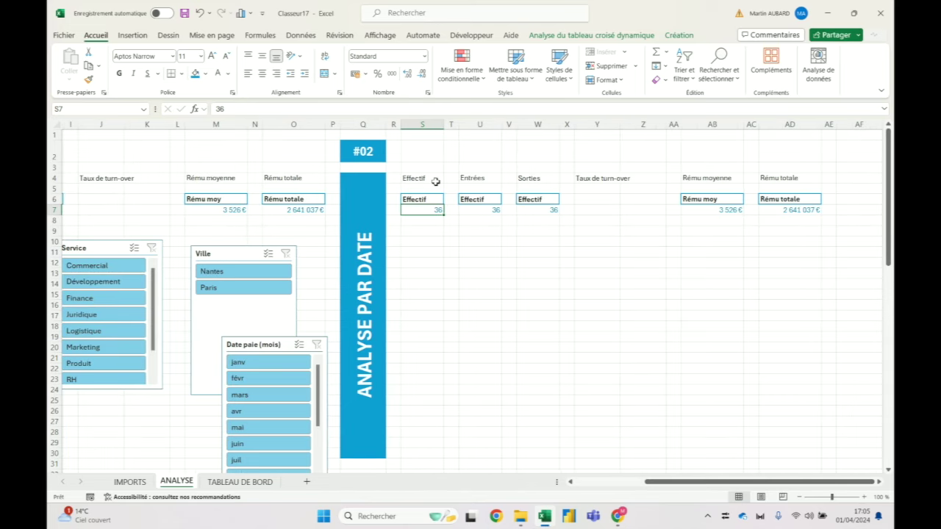
{"action": "left_click", "coordinate": [239, 482]}
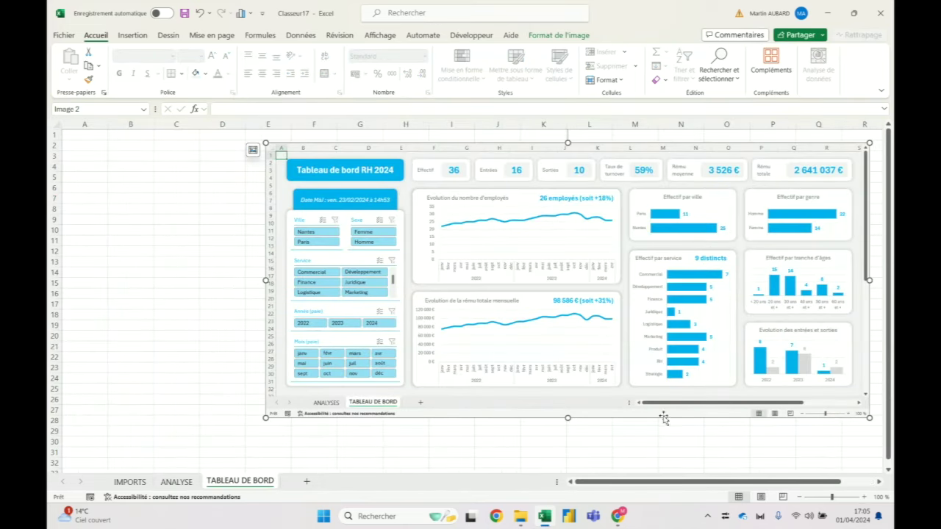
{"action": "left_click", "coordinate": [180, 483]}
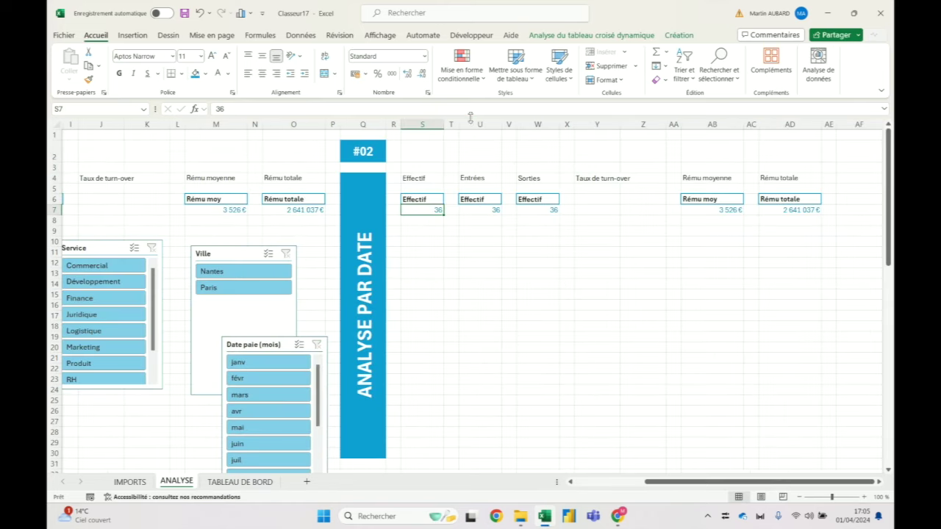
{"action": "left_click", "coordinate": [463, 125]}
{"action": "key", "text": "ctrl+plus"}
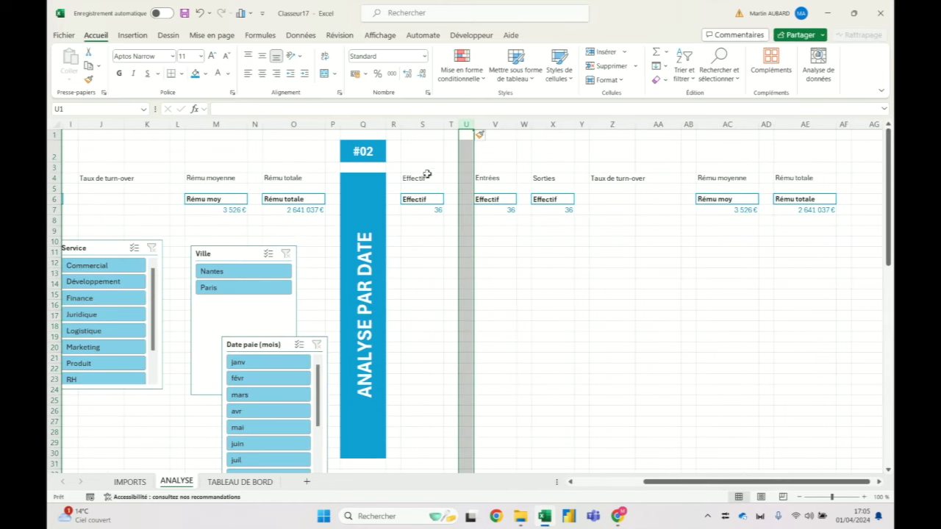
Step: Show the field list for the Effectif pivot at S7
{"action": "left_click", "coordinate": [429, 210]}
{"action": "right_click", "coordinate": [429, 210]}
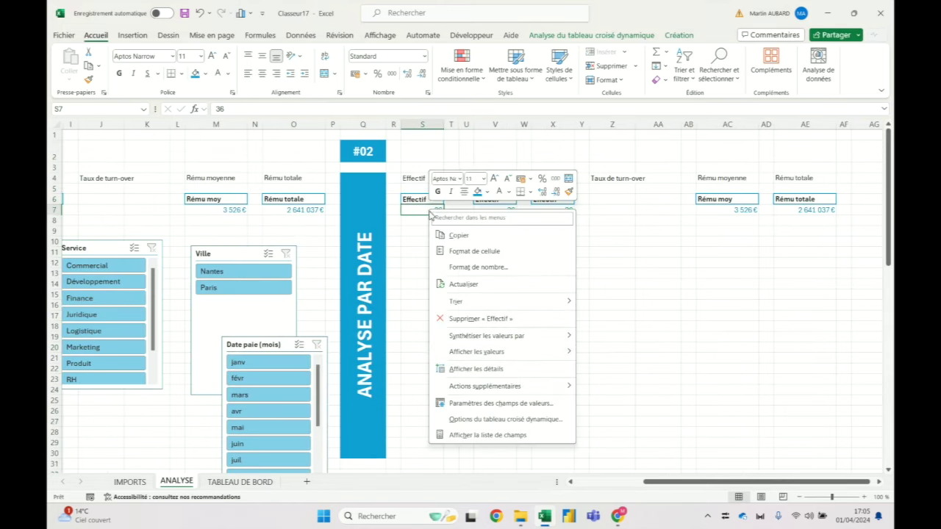
{"action": "left_click", "coordinate": [481, 434]}
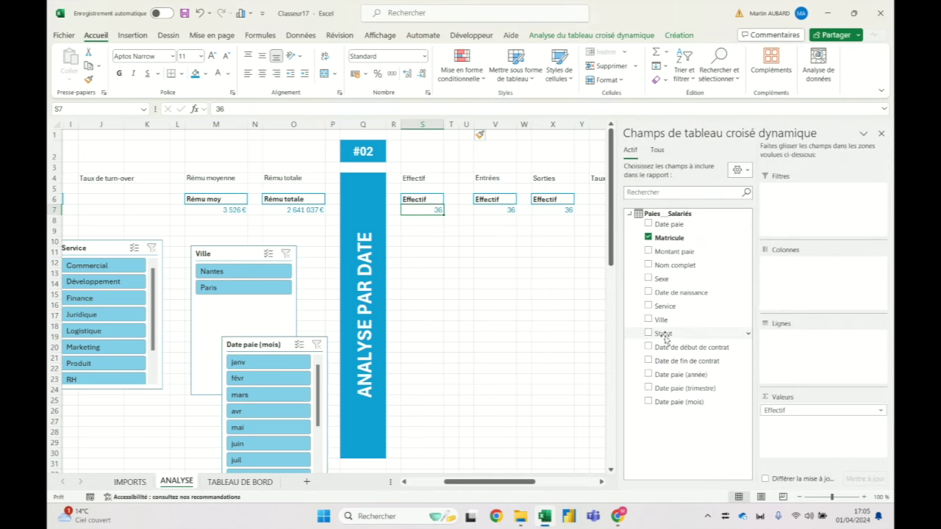
Step: List Effectif headcount by Date paie year and month, and set column T width to 2
{"action": "left_click_drag", "start_coordinate": [694, 374], "coordinate": [779, 349]}
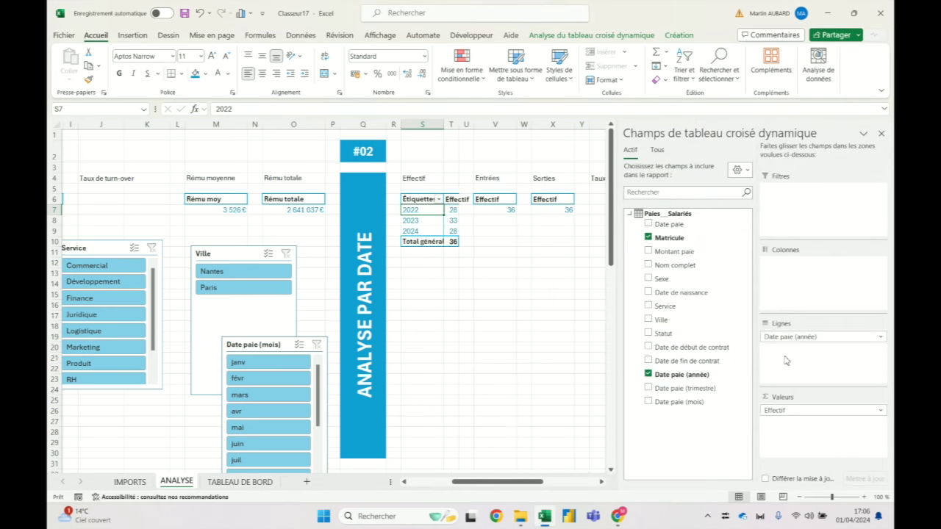
{"action": "left_click_drag", "start_coordinate": [691, 402], "coordinate": [803, 360]}
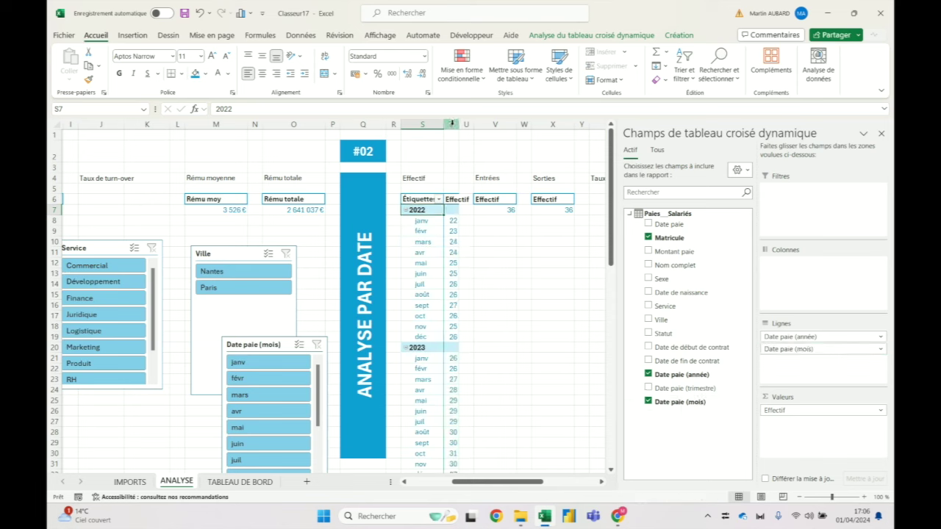
{"action": "right_click", "coordinate": [451, 124]}
{"action": "left_click", "coordinate": [515, 301]}
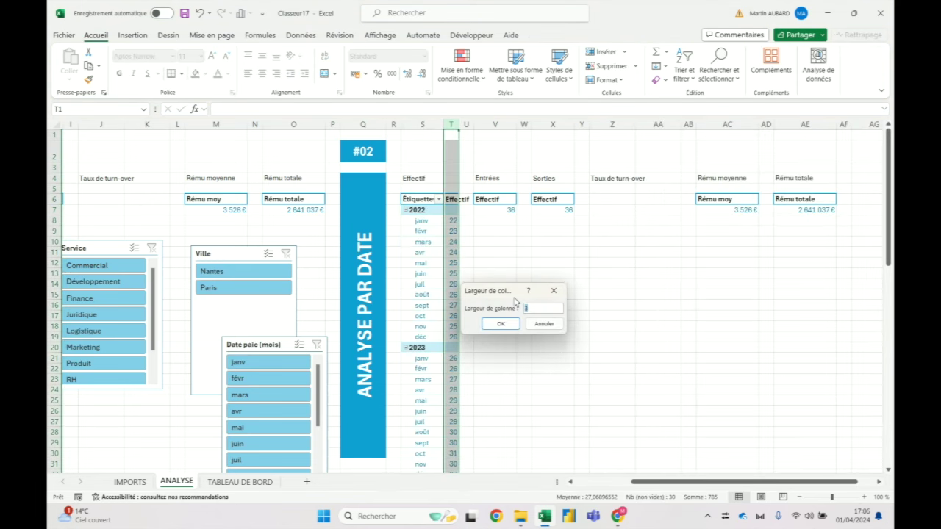
{"action": "type", "text": "2"}
{"action": "key", "text": "Return"}
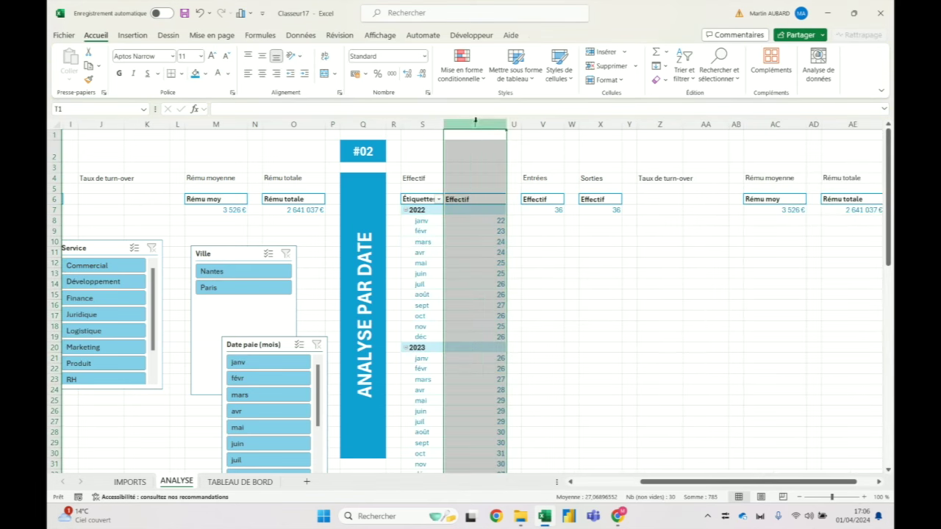
Step: Resize column T, trying width 15 before settling on 10
{"action": "right_click", "coordinate": [476, 124]}
{"action": "left_click", "coordinate": [526, 299]}
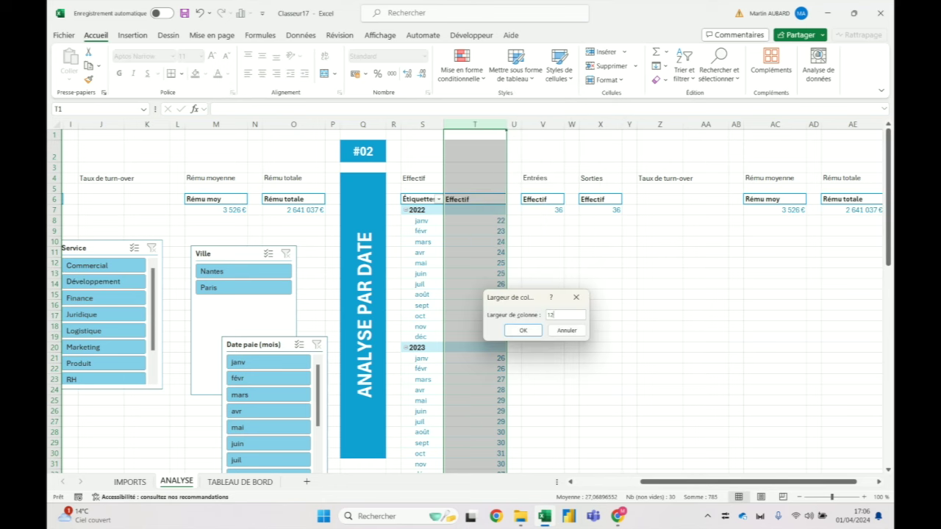
{"action": "type", "text": "15"}
{"action": "key", "text": "Return"}
{"action": "right_click", "coordinate": [480, 132]}
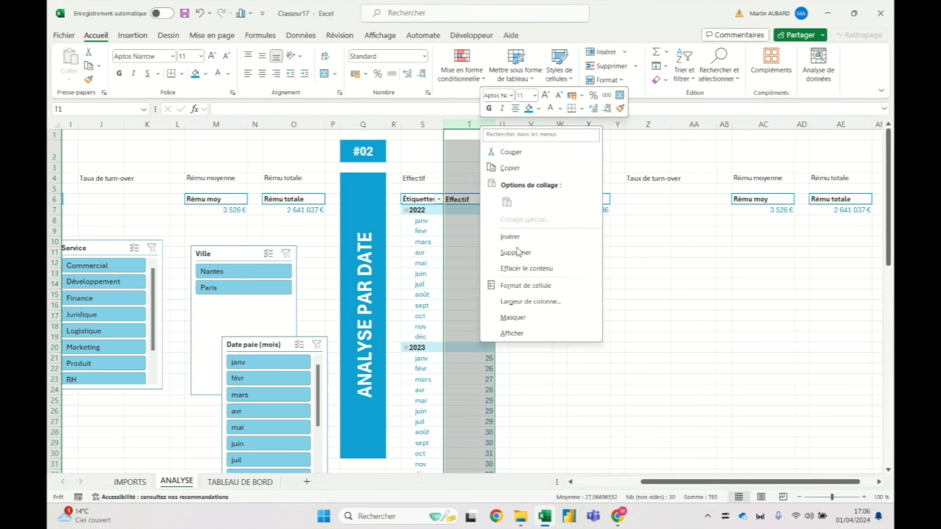
{"action": "left_click", "coordinate": [529, 300]}
{"action": "key", "text": "Return"}
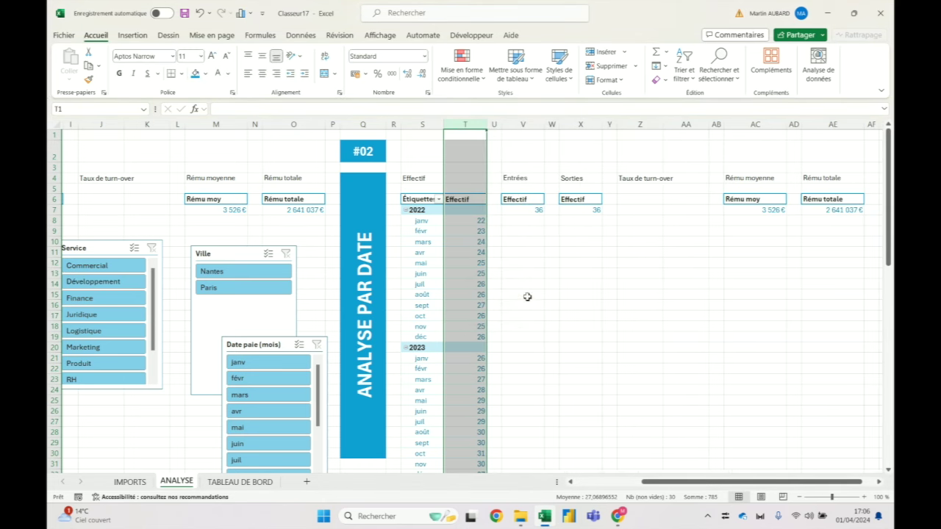
{"action": "left_click", "coordinate": [586, 277]}
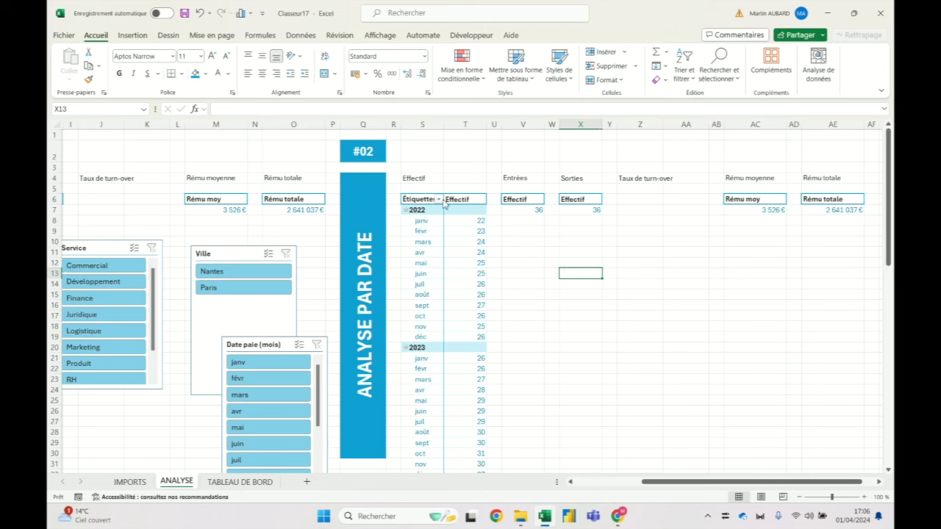
Step: Retitle the S4 headcount heading to 'Effectif par date'
{"action": "left_click", "coordinate": [438, 177]}
{"action": "left_click", "coordinate": [433, 108]}
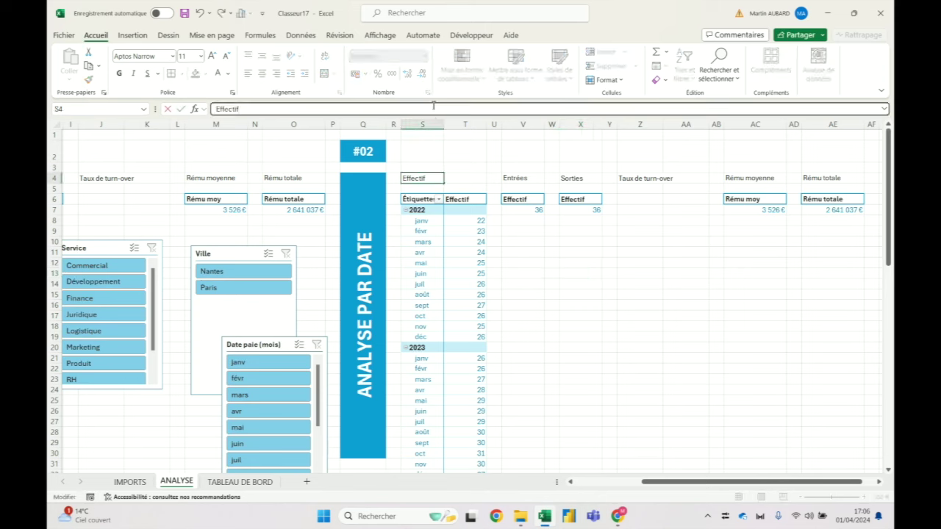
{"action": "type", "text": " par date"}
{"action": "key", "text": "Return"}
Step: Review the date pivot's monthly headcounts, such as March 2022 at 24 and September 2022 at 27
{"action": "left_click", "coordinate": [441, 234]}
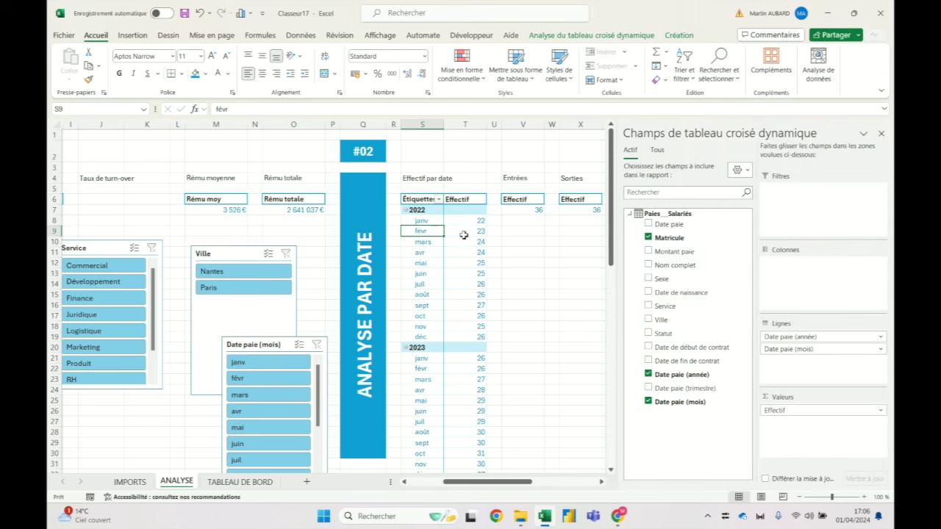
{"action": "scroll", "coordinate": [467, 234], "scroll_direction": "down", "scroll_amount": 1}
{"action": "scroll", "coordinate": [468, 234], "scroll_direction": "up", "scroll_amount": 1}
{"action": "key", "text": "Up"}
{"action": "key", "text": "shift+Up"}
{"action": "left_click", "coordinate": [482, 219]}
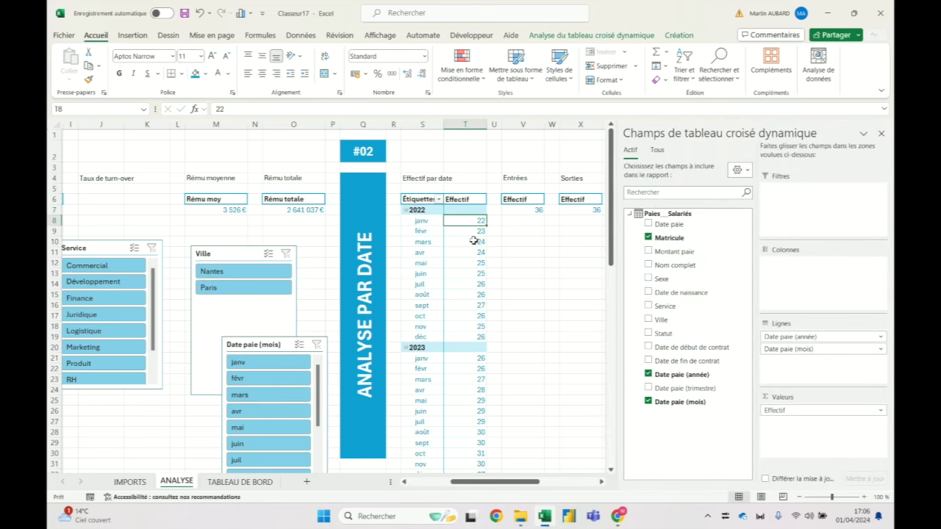
{"action": "left_click", "coordinate": [478, 242]}
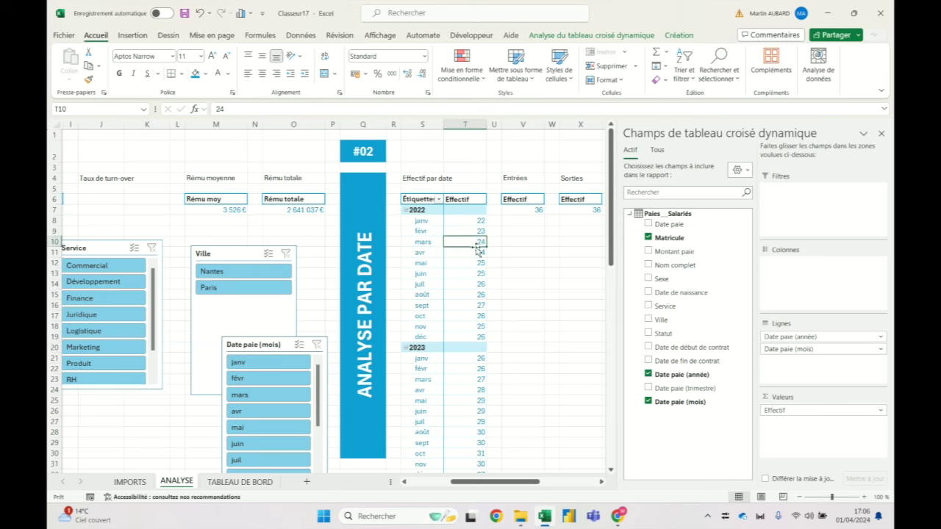
{"action": "left_click", "coordinate": [478, 252]}
{"action": "left_click", "coordinate": [471, 263]}
{"action": "left_click", "coordinate": [476, 305]}
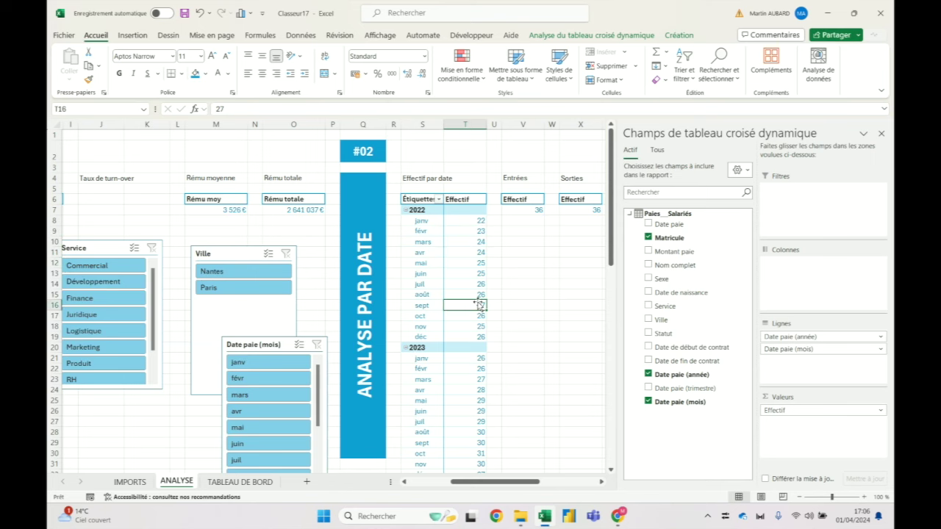
{"action": "scroll", "coordinate": [474, 358], "scroll_direction": "down", "scroll_amount": 4}
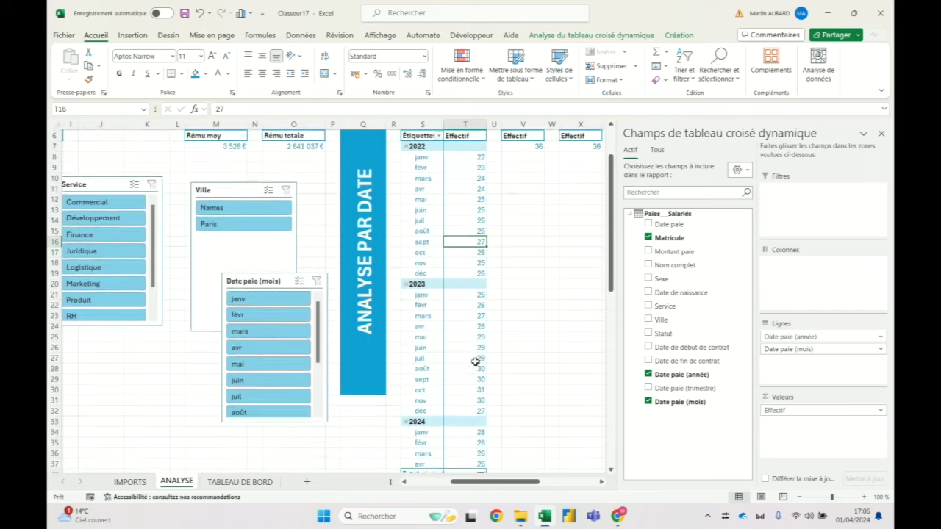
{"action": "scroll", "coordinate": [478, 351], "scroll_direction": "up", "scroll_amount": 3}
{"action": "scroll", "coordinate": [477, 352], "scroll_direction": "up", "scroll_amount": 1}
{"action": "left_click", "coordinate": [474, 241]}
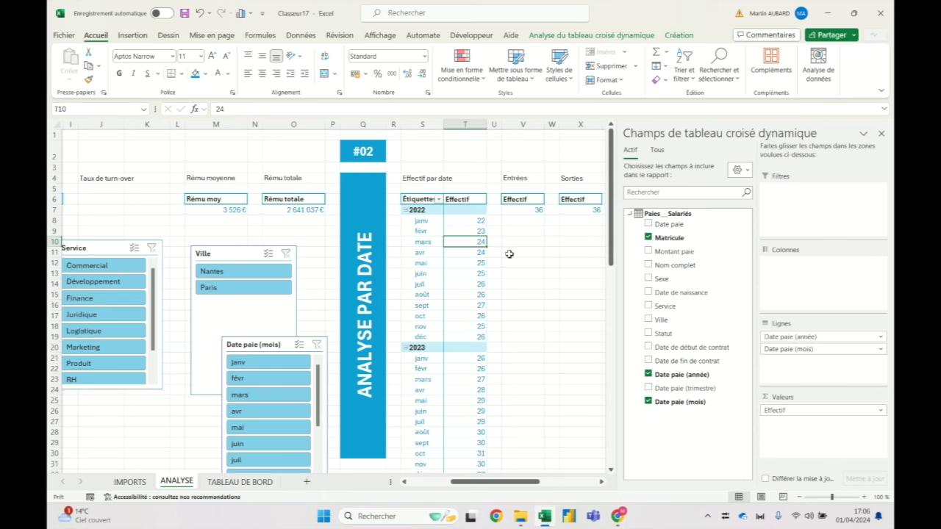
{"action": "left_click", "coordinate": [132, 35]}
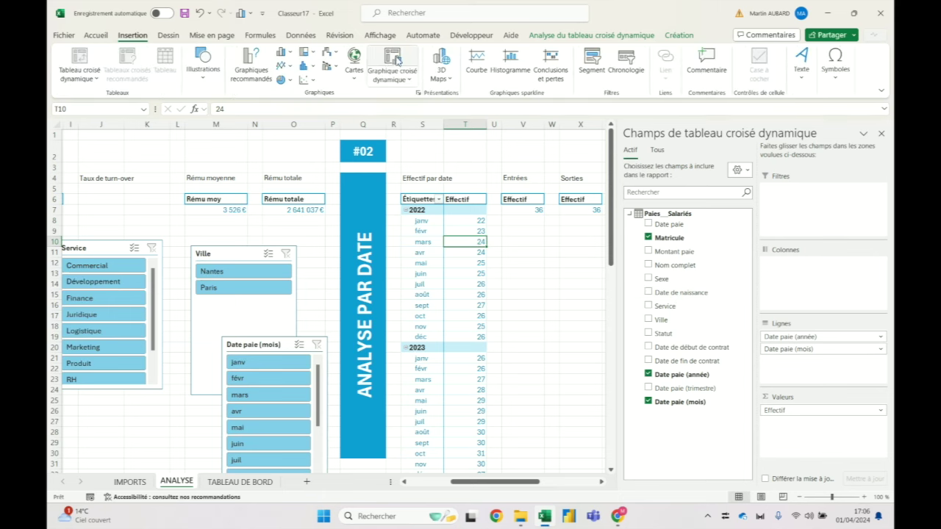
Step: Insert a trial line PivotChart from the date pivot and move it up over the sheet
{"action": "left_click", "coordinate": [393, 65]}
{"action": "left_click", "coordinate": [335, 168]}
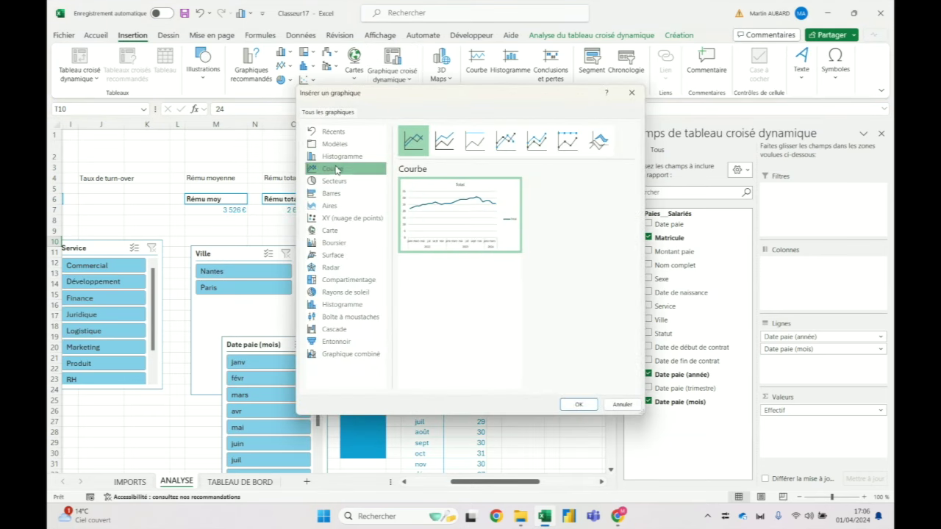
{"action": "left_click", "coordinate": [578, 405]}
{"action": "mouse_move", "coordinate": [410, 234]}
{"action": "left_mouse_down"}
{"action": "mouse_move", "coordinate": [389, 193]}
{"action": "mouse_move", "coordinate": [389, 161]}
{"action": "left_mouse_up"}
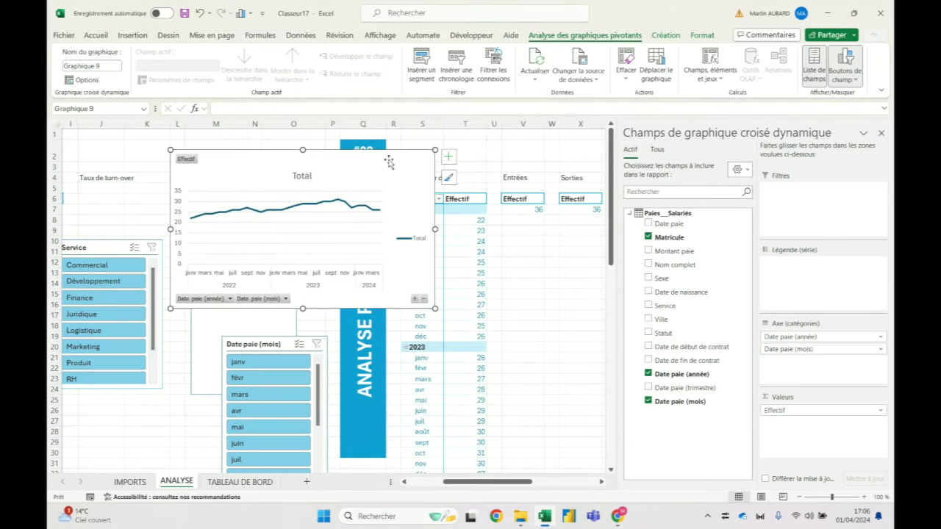
Step: Connect the Service slicer to every pivot table through its Report Connections
{"action": "right_click", "coordinate": [124, 360]}
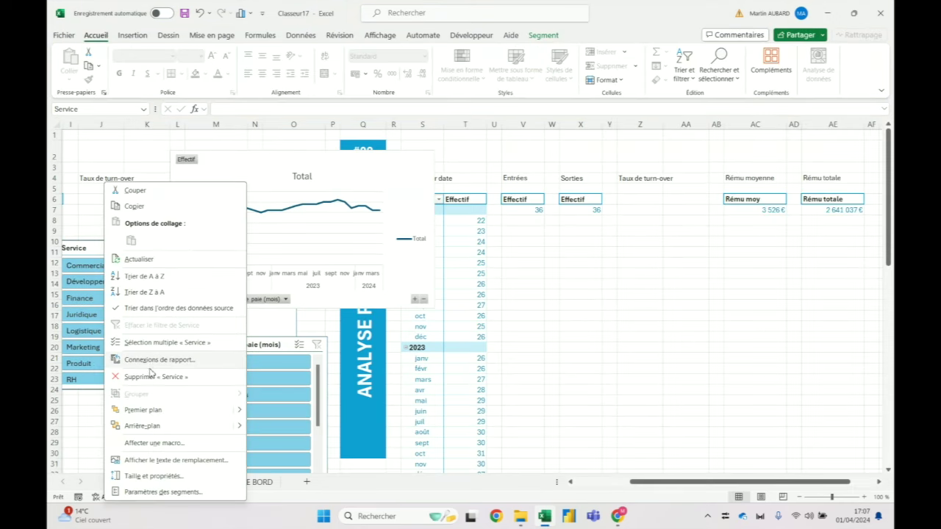
{"action": "key", "text": "Escape"}
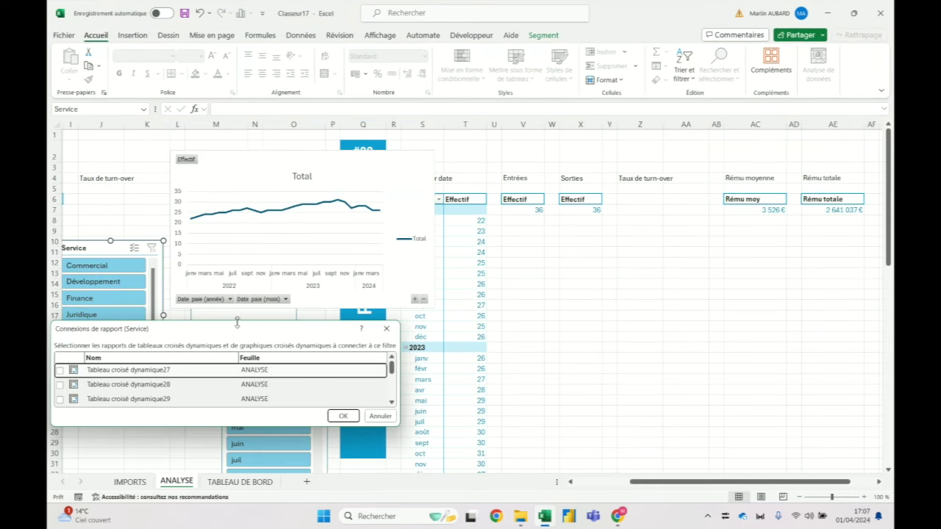
{"action": "left_click_drag", "start_coordinate": [237, 322], "coordinate": [236, 168]}
{"action": "key", "text": "space"}
{"action": "key", "text": "Down"}
{"action": "key", "text": "space"}
{"action": "key", "text": "Down"}
{"action": "key", "text": "space"}
{"action": "key", "text": "Down"}
{"action": "key", "text": "space"}
{"action": "key", "text": "Down"}
{"action": "key", "text": "space"}
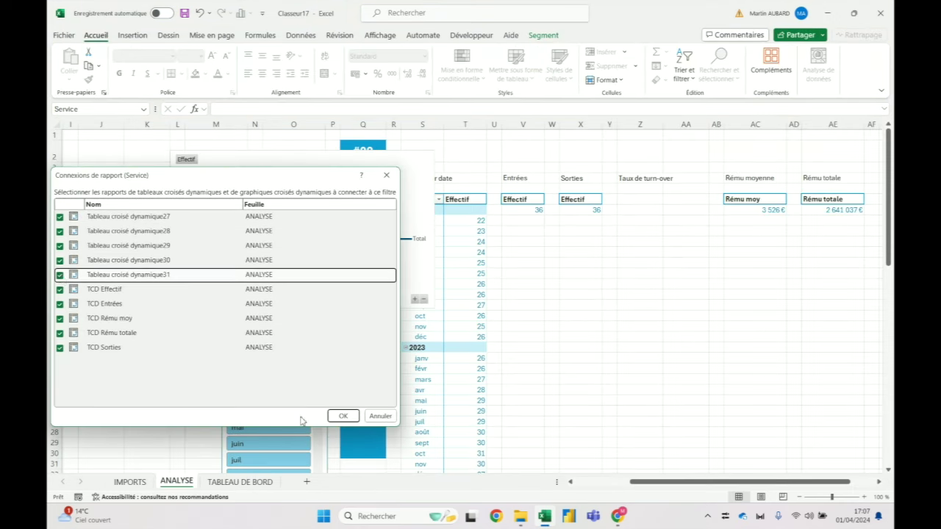
{"action": "key", "text": "Return"}
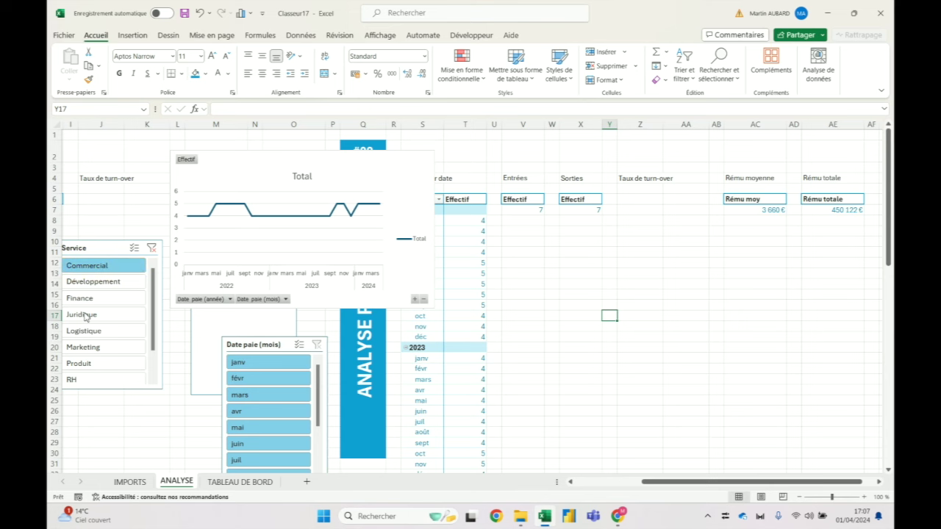
Step: Test the slicer with Finance, clear the filter, and delete the trial line chart
{"action": "left_click", "coordinate": [114, 301]}
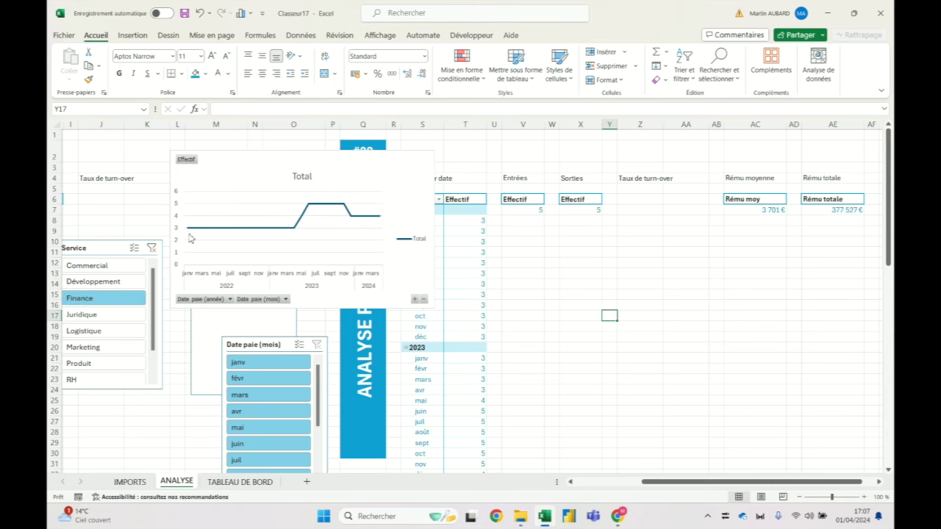
{"action": "left_click", "coordinate": [152, 249]}
{"action": "left_click", "coordinate": [370, 162]}
{"action": "key", "text": "Delete"}
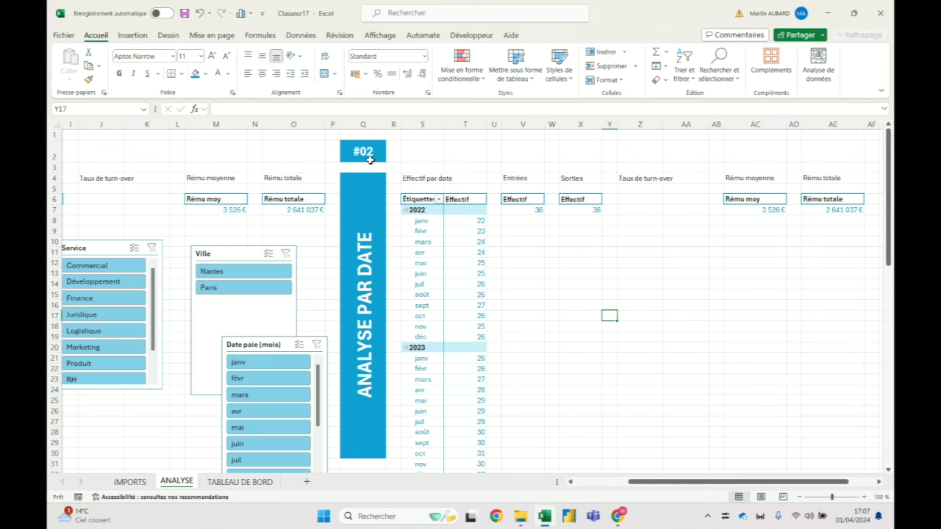
Step: Delete the Sorties and turnover columns X through AA
{"action": "left_click", "coordinate": [425, 231]}
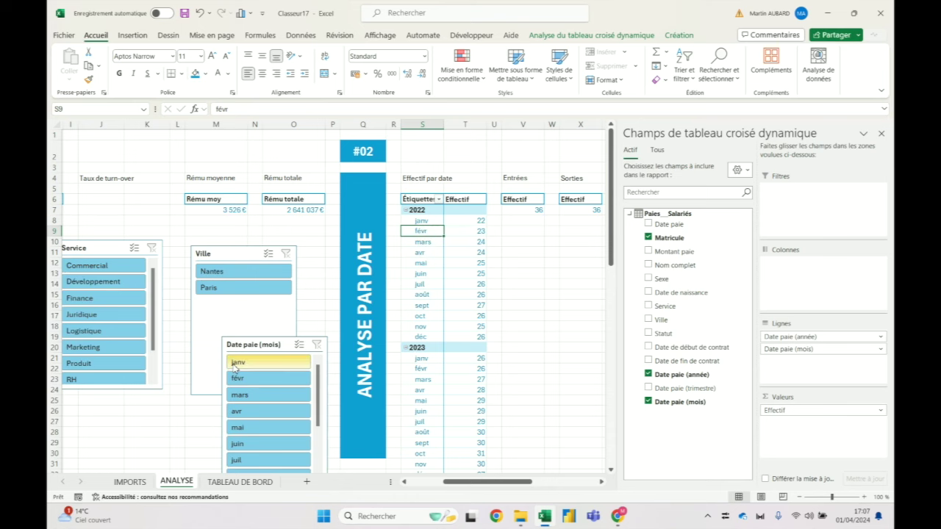
{"action": "scroll", "coordinate": [331, 125], "scroll_direction": "right", "scroll_amount": 5}
{"action": "left_click", "coordinate": [331, 125]}
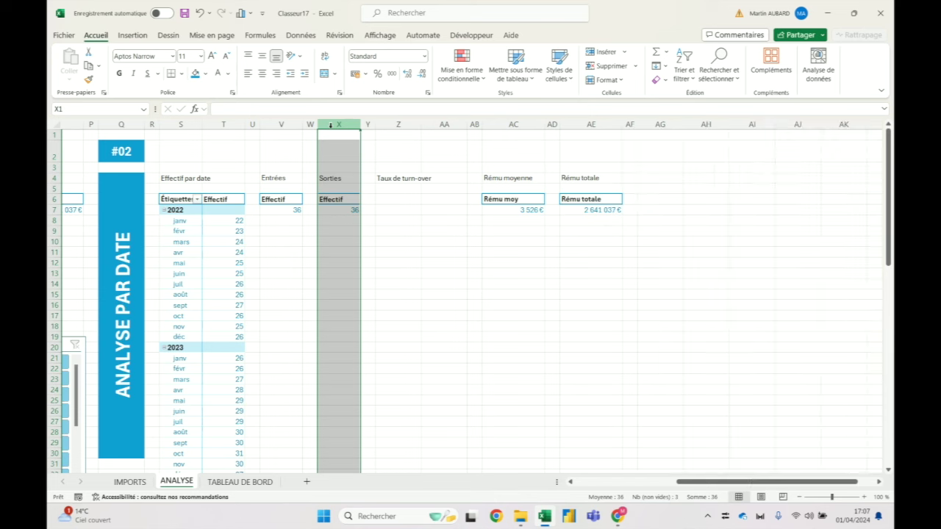
{"action": "left_click_drag", "start_coordinate": [330, 125], "coordinate": [431, 125]}
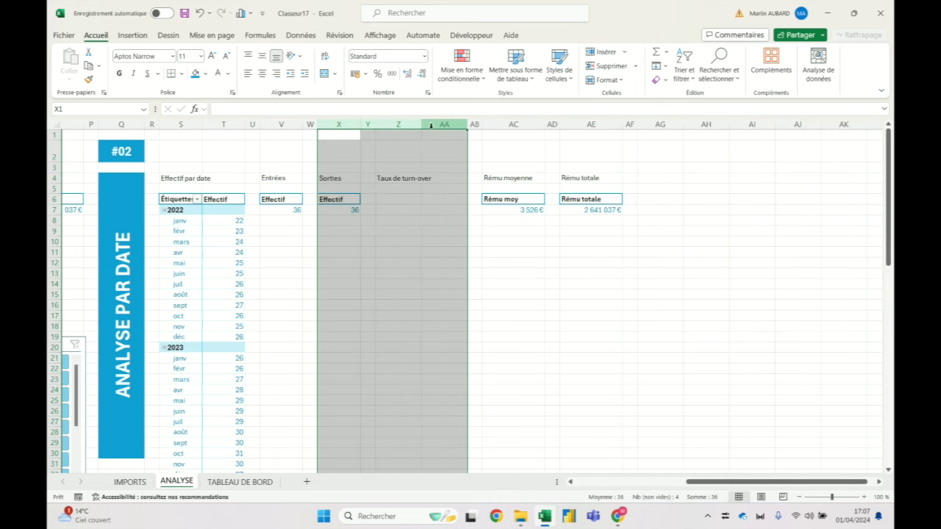
{"action": "key", "text": "ctrl+minus"}
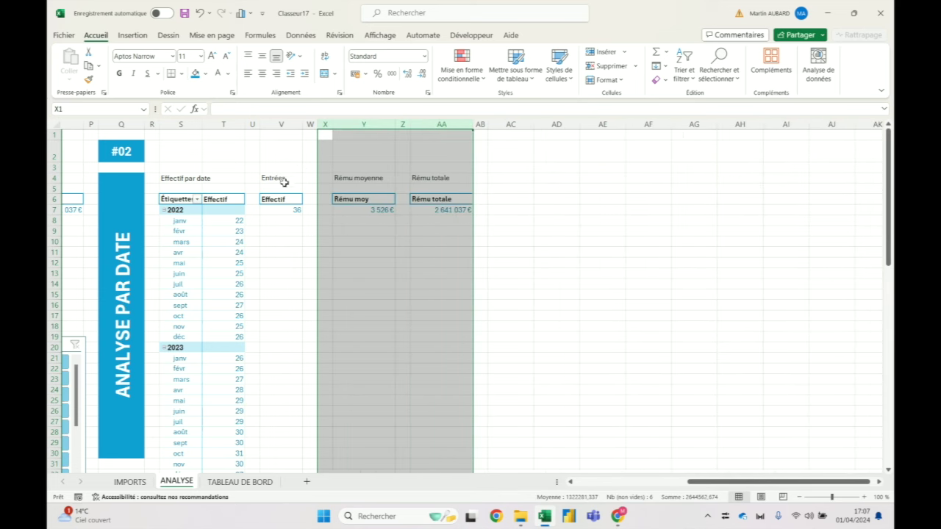
Step: Retitle the V4 heading to 'Entrées & sorties'
{"action": "left_click", "coordinate": [283, 181]}
{"action": "left_click", "coordinate": [305, 108]}
{"action": "type", "text": "orties"}
{"action": "key", "text": "Return"}
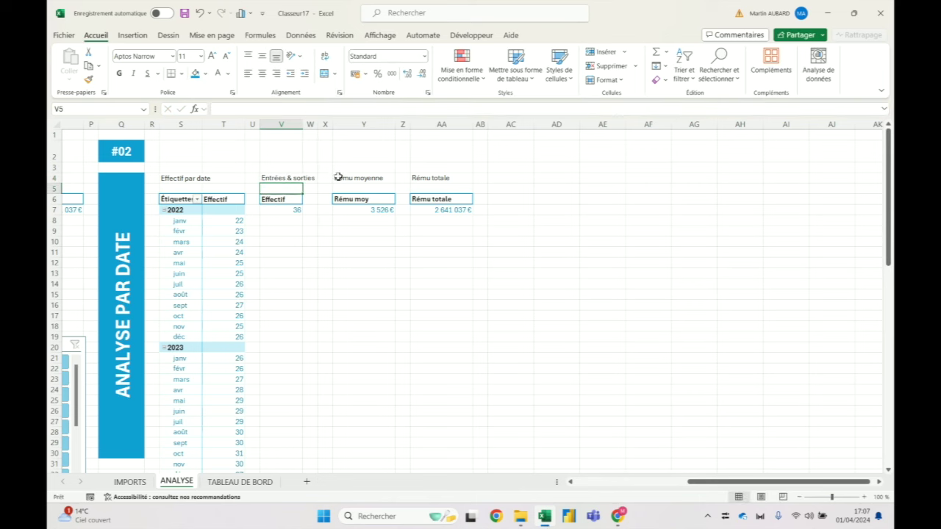
Step: Delete the empty column X and the Rému moyenne column, then view TABLEAU DE BORD
{"action": "left_click", "coordinate": [326, 125]}
{"action": "key", "text": "ctrl+minus"}
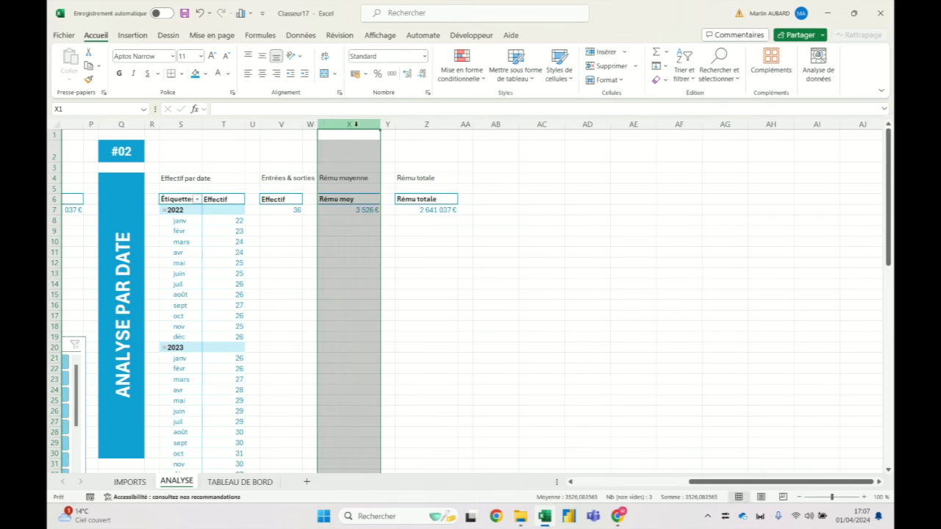
{"action": "key", "text": "ctrl+minus"}
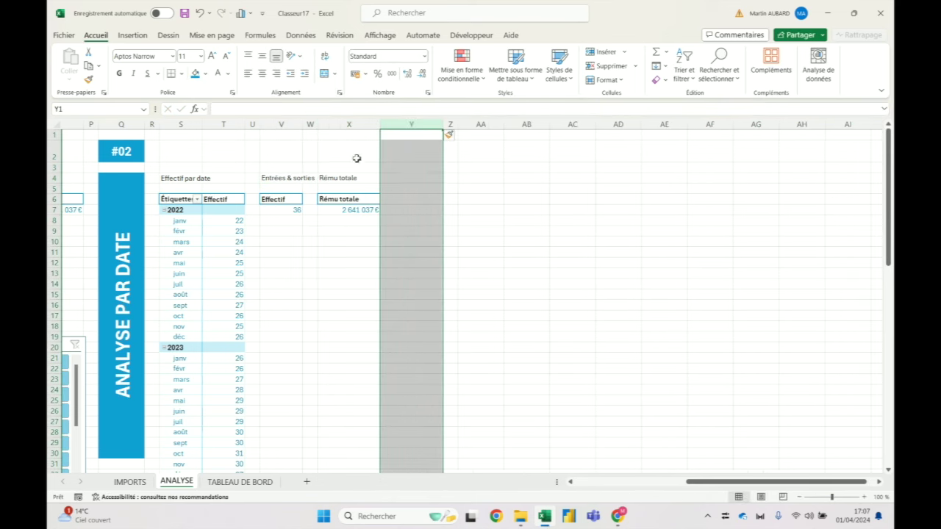
{"action": "left_click", "coordinate": [230, 483]}
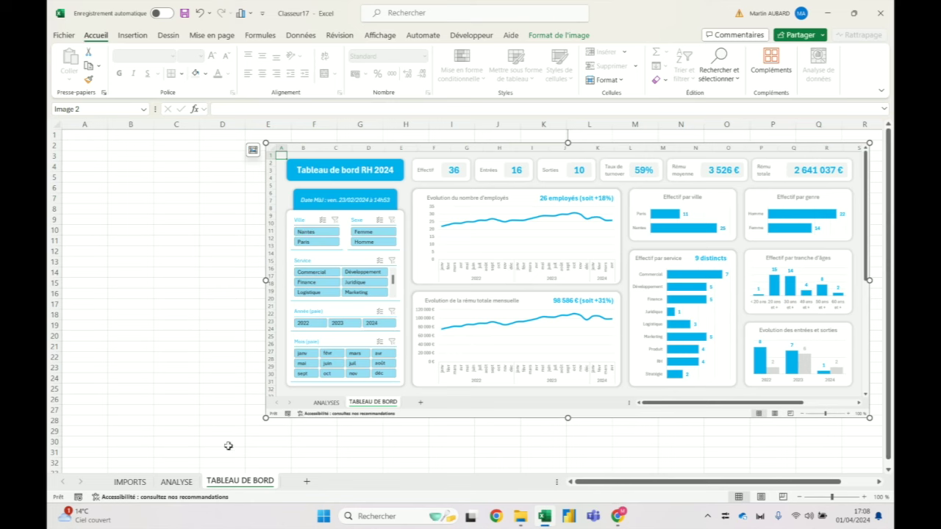
Step: Break the Rému totale pivot down by year and month
{"action": "left_click", "coordinate": [182, 482]}
{"action": "left_click", "coordinate": [367, 211]}
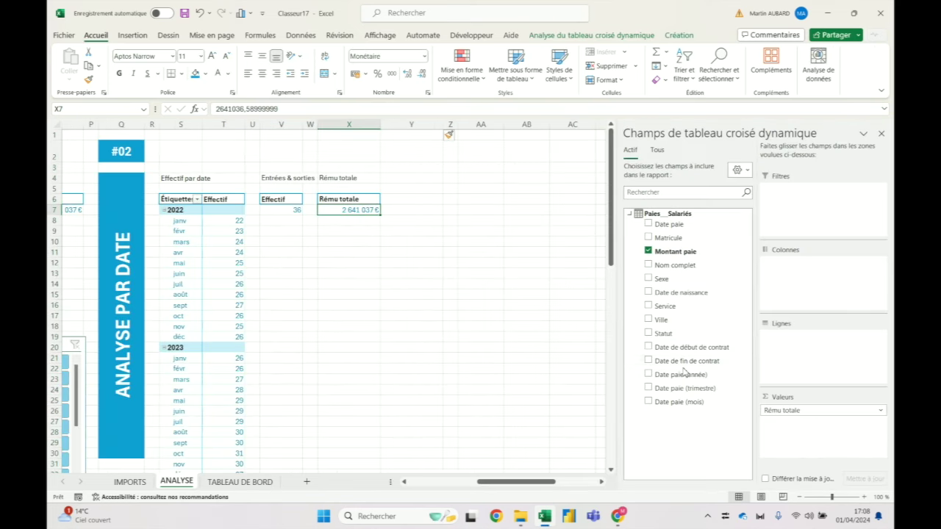
{"action": "mouse_move", "coordinate": [702, 375]}
{"action": "left_mouse_down"}
{"action": "mouse_move", "coordinate": [744, 377]}
{"action": "mouse_move", "coordinate": [720, 376]}
{"action": "left_mouse_up"}
{"action": "left_click_drag", "start_coordinate": [695, 407], "coordinate": [792, 352]}
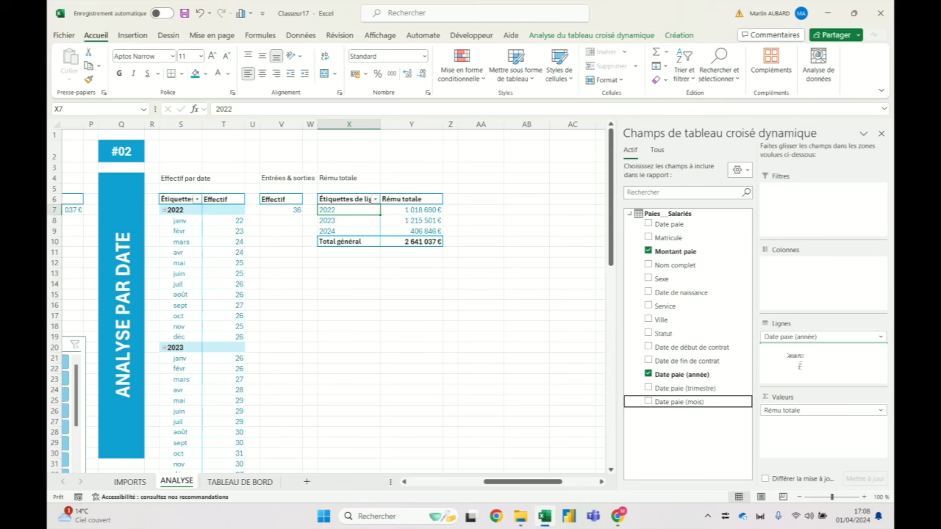
{"action": "left_click", "coordinate": [385, 240]}
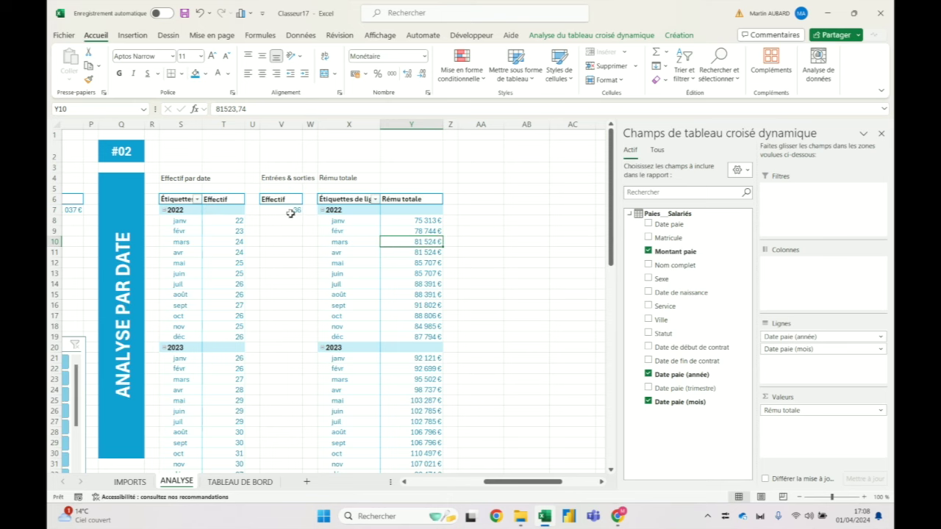
Step: Insert an empty column at W before the pay pivot and check a monthly pay total
{"action": "left_click", "coordinate": [309, 125]}
{"action": "key", "text": "ctrl+plus"}
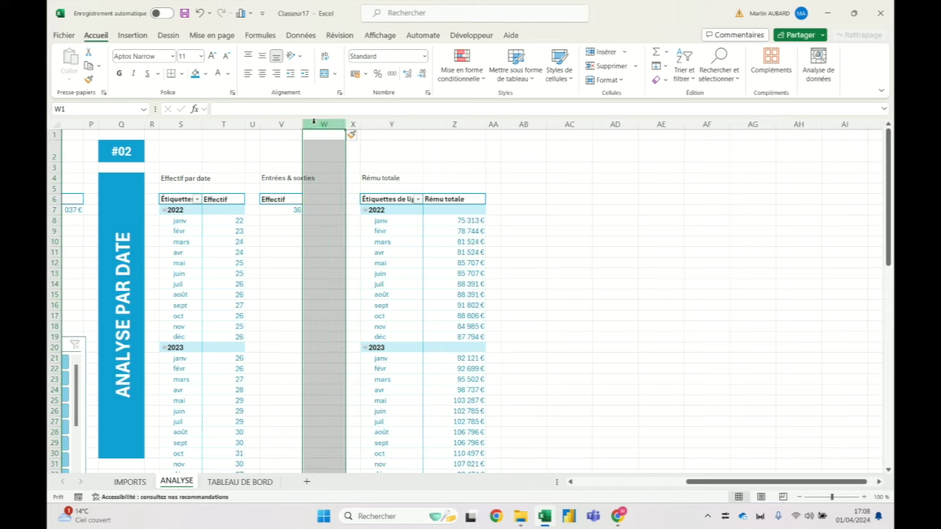
{"action": "left_click", "coordinate": [461, 253]}
{"action": "scroll", "coordinate": [467, 239], "scroll_direction": "down", "scroll_amount": 1}
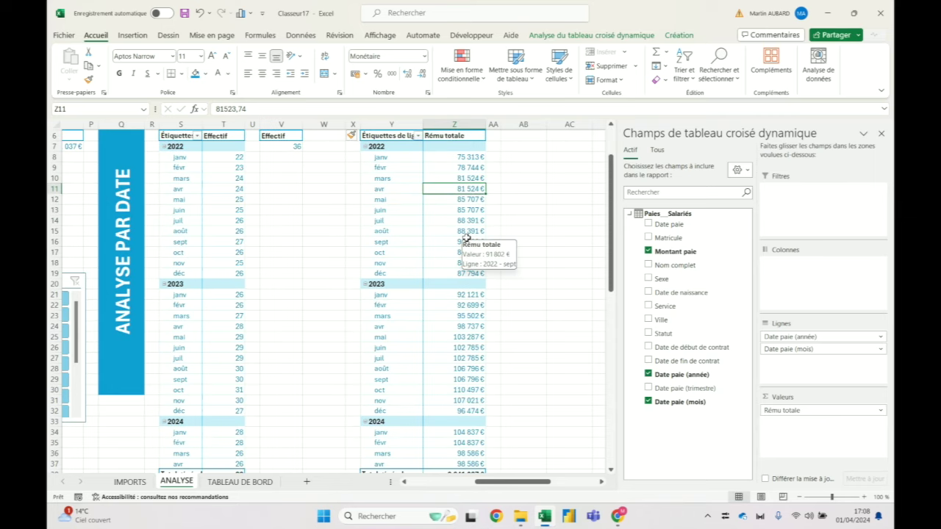
{"action": "key", "text": "ctrl+Page_Down"}
Step: Compare January 2022 and April 2024 headcount with total pay, then show TABLEAU DE BORD
{"action": "left_click", "coordinate": [180, 483]}
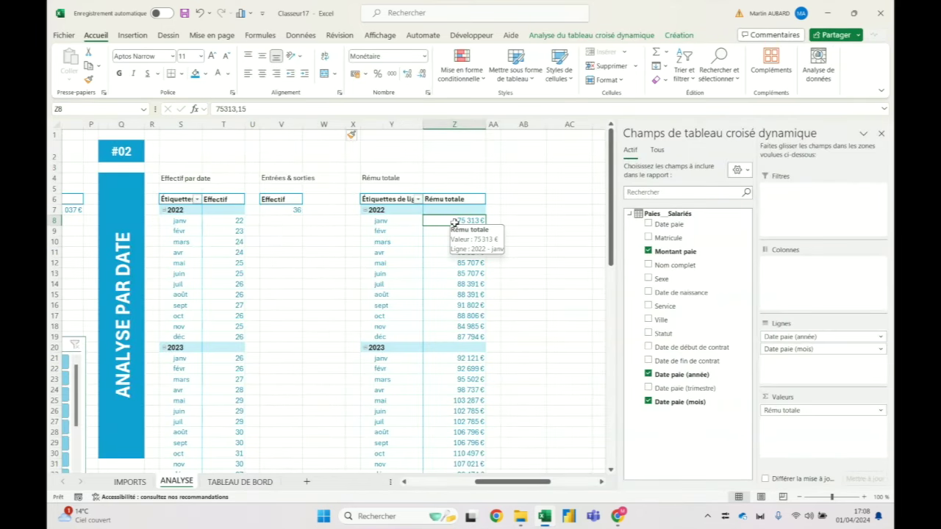
{"action": "left_click", "coordinate": [232, 221]}
{"action": "left_click", "coordinate": [461, 221]}
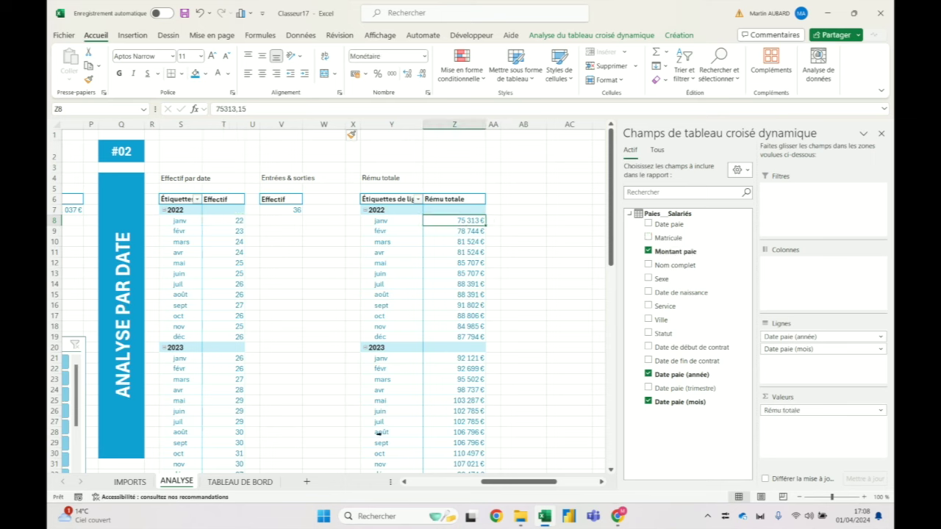
{"action": "scroll", "coordinate": [474, 345], "scroll_direction": "down", "scroll_amount": 6}
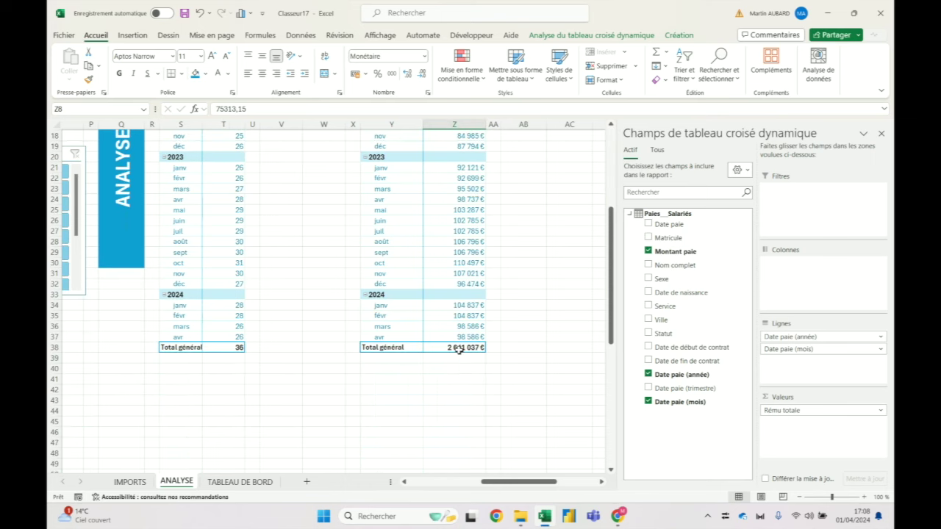
{"action": "left_click", "coordinate": [230, 339]}
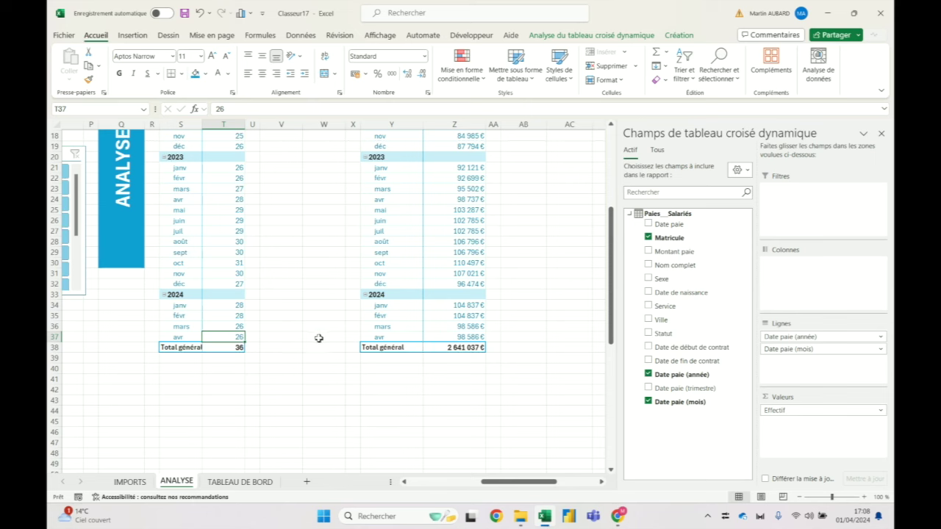
{"action": "left_click", "coordinate": [454, 336]}
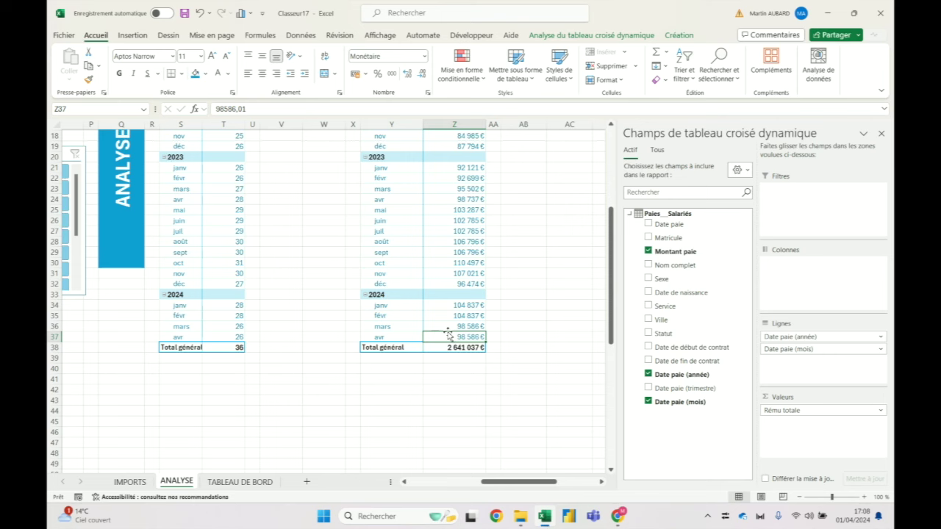
{"action": "scroll", "coordinate": [377, 326], "scroll_direction": "up", "scroll_amount": 6}
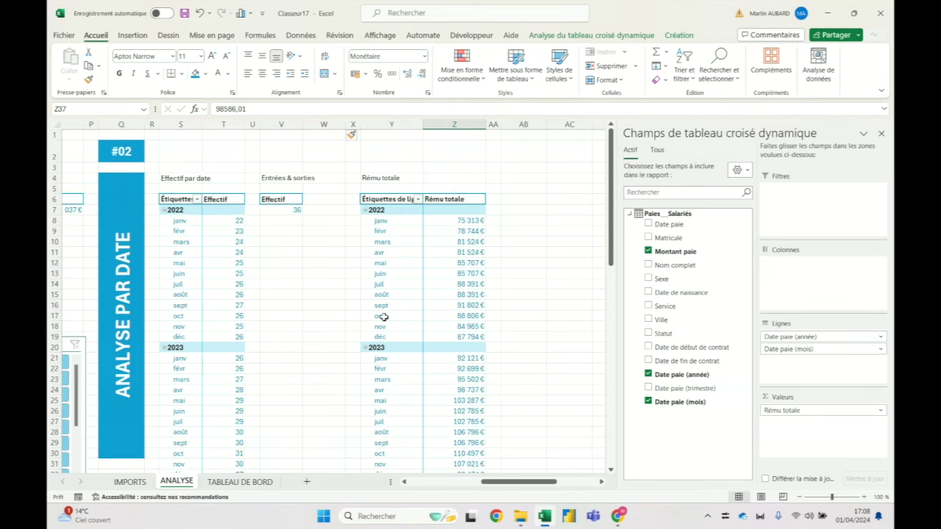
{"action": "scroll", "coordinate": [394, 285], "scroll_direction": "down", "scroll_amount": 6}
{"action": "scroll", "coordinate": [393, 276], "scroll_direction": "up", "scroll_amount": 5}
{"action": "scroll", "coordinate": [394, 280], "scroll_direction": "up", "scroll_amount": 1}
{"action": "left_click", "coordinate": [240, 482]}
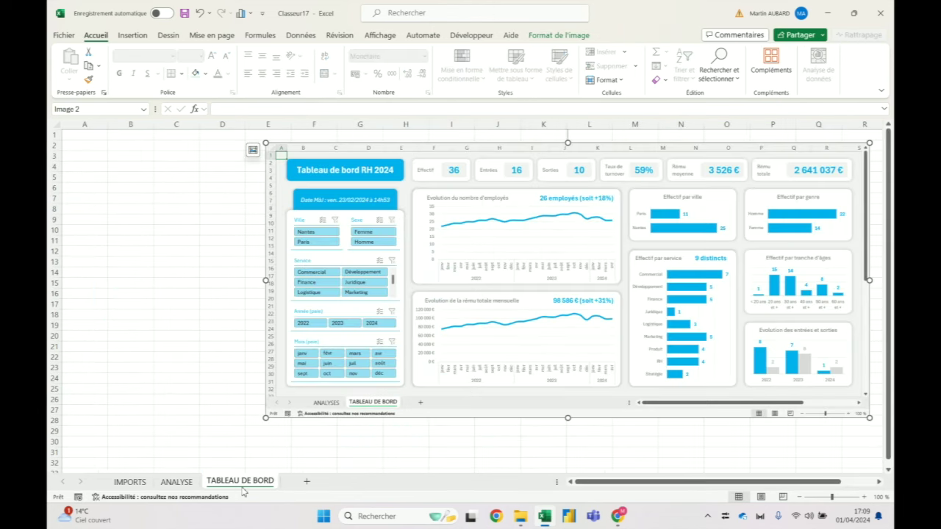
Step: Deselect the dashboard picture and return to the ANALYSE sheet
{"action": "left_click", "coordinate": [229, 212]}
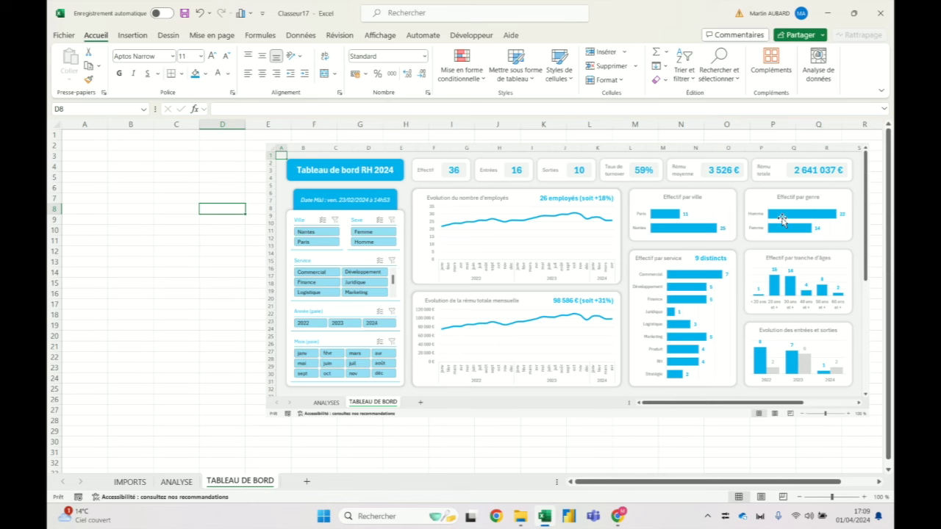
{"action": "left_click", "coordinate": [176, 481]}
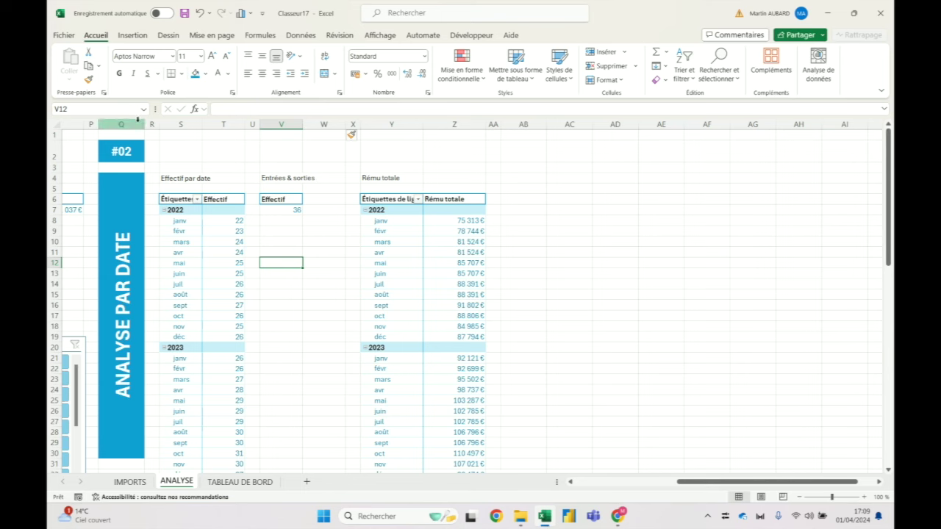
Step: Copy the date-analysis block's columns to column AB and number the copy #03
{"action": "mouse_move", "coordinate": [121, 124]}
{"action": "left_mouse_down"}
{"action": "mouse_move", "coordinate": [277, 141]}
{"action": "mouse_move", "coordinate": [493, 133]}
{"action": "left_mouse_up"}
{"action": "key", "text": "ctrl+c"}
{"action": "left_click", "coordinate": [523, 134]}
{"action": "key", "text": "ctrl+v"}
{"action": "left_click", "coordinate": [523, 153]}
{"action": "type", "text": "#03"}
{"action": "key", "text": "Return"}
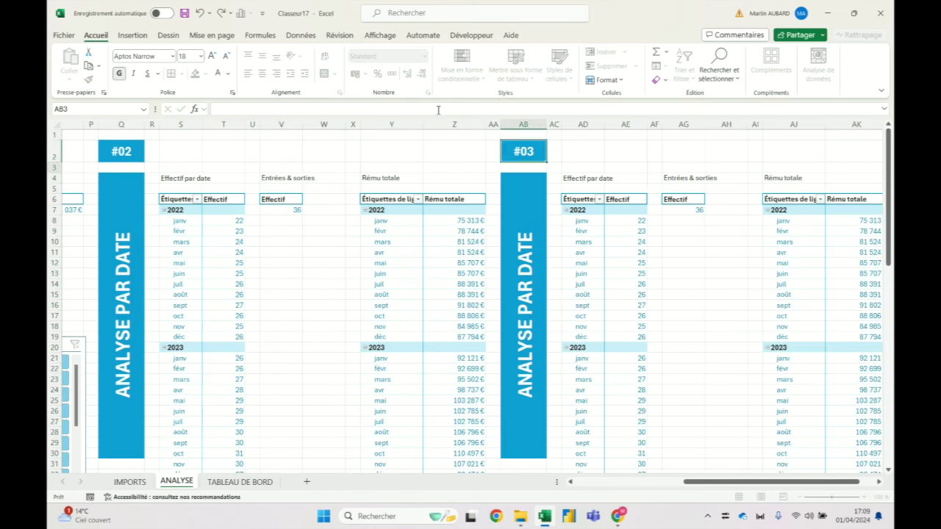
Step: Rename the copy's banner to 'ANALYSE PAR VILLE & SERVICE'
{"action": "key", "text": "Down"}
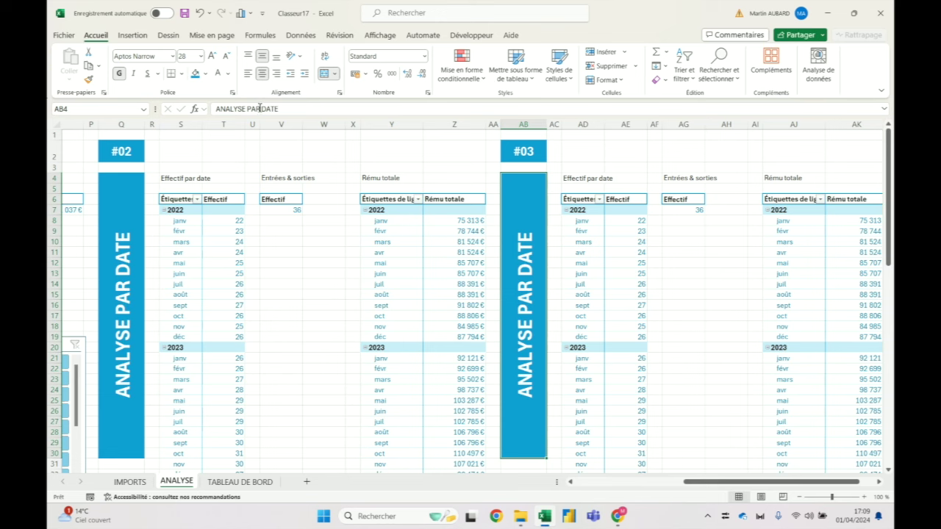
{"action": "left_click_drag", "start_coordinate": [260, 108], "coordinate": [331, 111]}
{"action": "type", "text": "VILLE & SERVICE"}
{"action": "key", "text": "Return"}
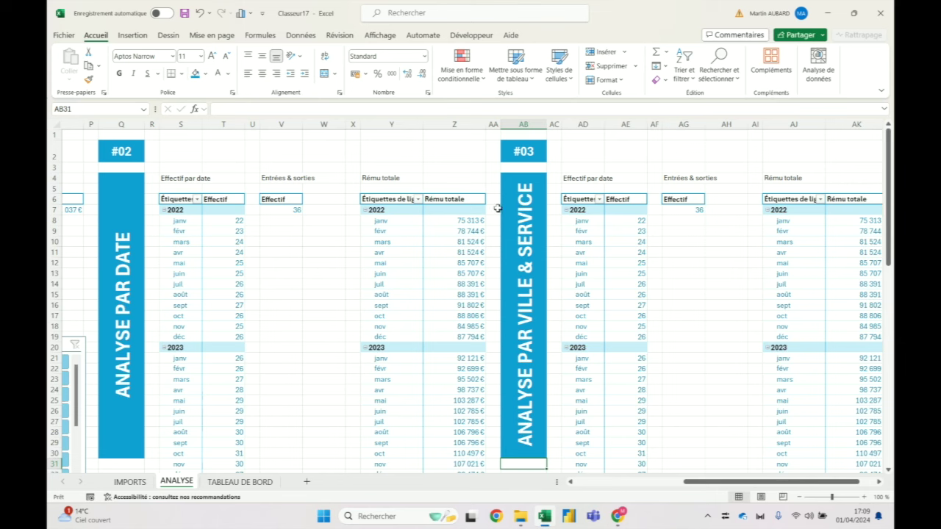
Step: Shrink both the VILLE & SERVICE and DATE banners to 24 point
{"action": "left_click", "coordinate": [507, 210]}
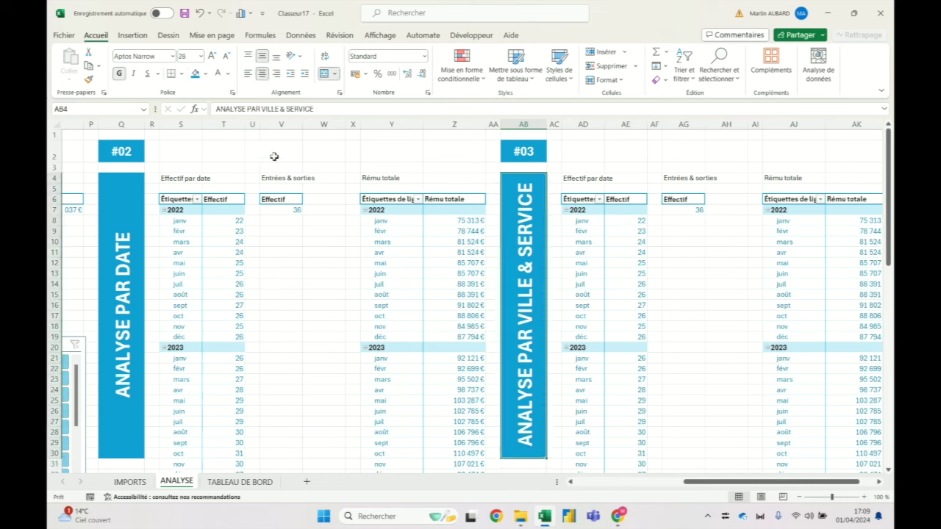
{"action": "left_click", "coordinate": [229, 57]}
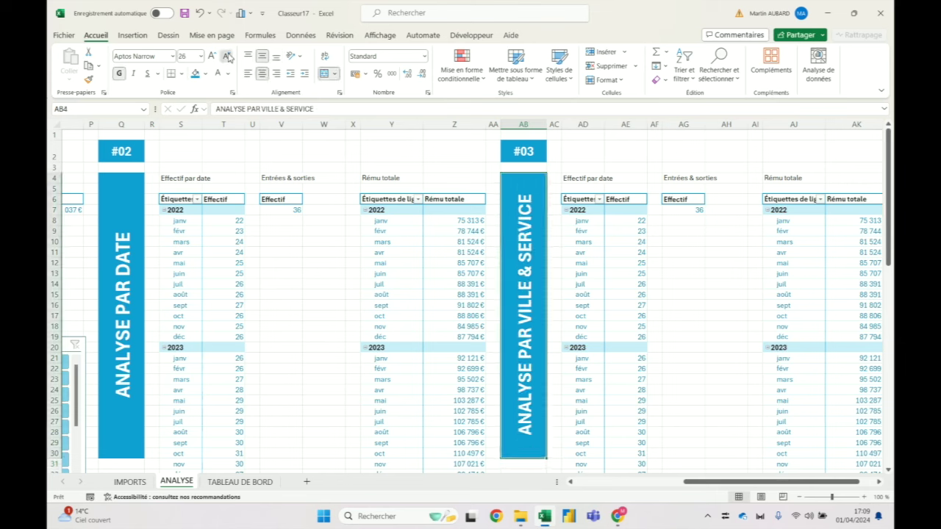
{"action": "left_click", "coordinate": [229, 57]}
{"action": "left_click", "coordinate": [116, 198]}
{"action": "left_click", "coordinate": [228, 56]}
{"action": "left_click", "coordinate": [229, 57]}
{"action": "key", "text": "ctrl+Home"}
Step: Replace the year and month rows of block #03's first pivot with Ville
{"action": "left_click_drag", "start_coordinate": [633, 485], "coordinate": [810, 483]}
{"action": "left_click", "coordinate": [346, 264]}
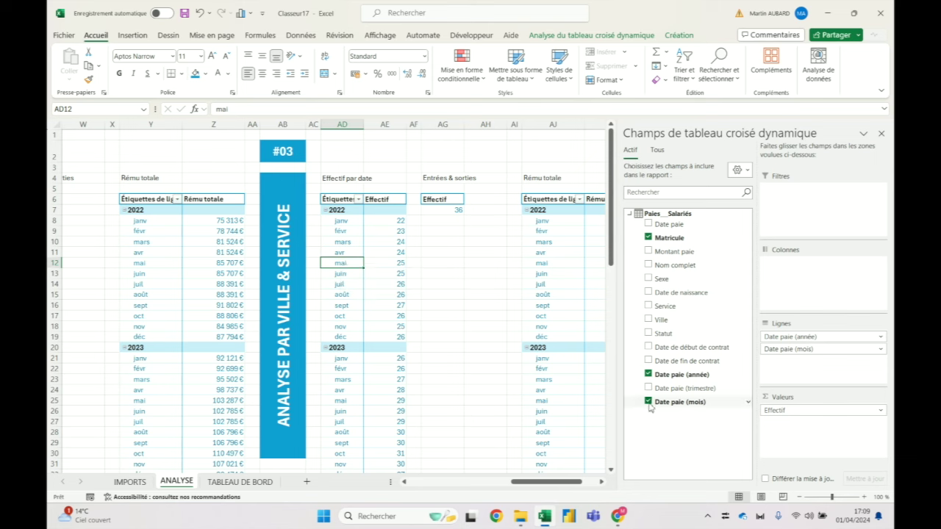
{"action": "left_click", "coordinate": [648, 374]}
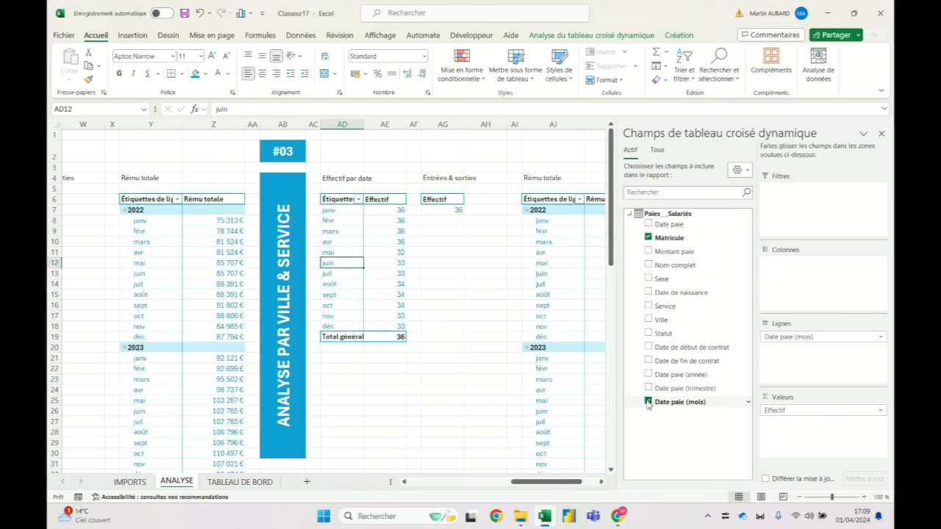
{"action": "left_click", "coordinate": [647, 401]}
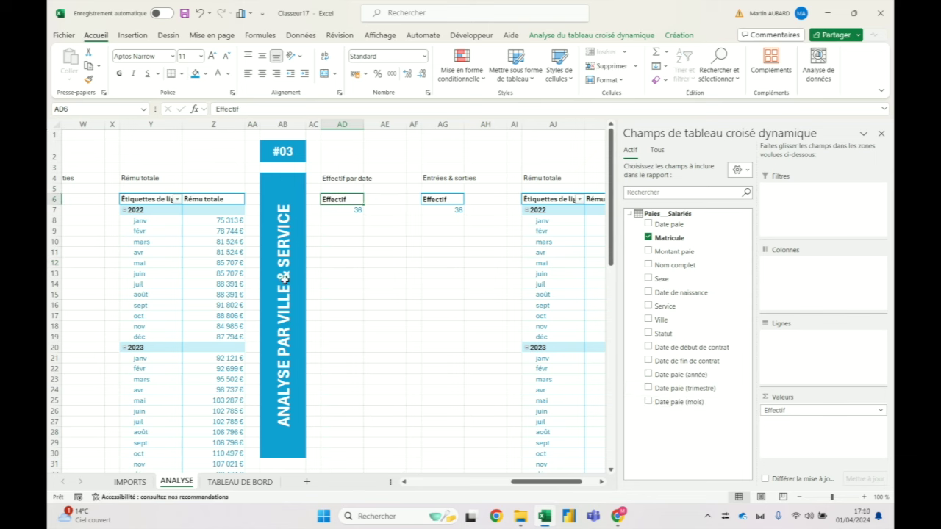
{"action": "left_click_drag", "start_coordinate": [661, 320], "coordinate": [789, 342]}
Step: Check the Nantes headcount of 25 against the dashboard's city chart
{"action": "left_click", "coordinate": [392, 211]}
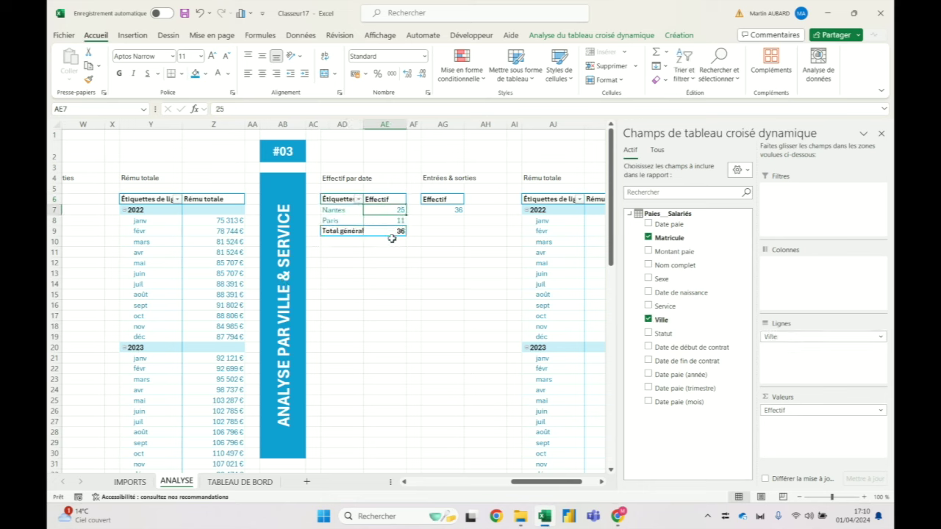
{"action": "left_click", "coordinate": [240, 482]}
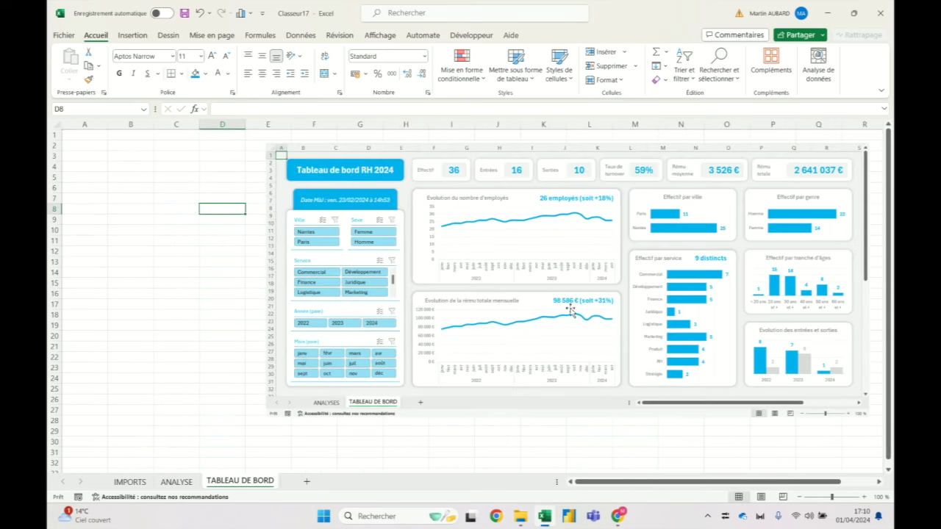
{"action": "left_click", "coordinate": [176, 481]}
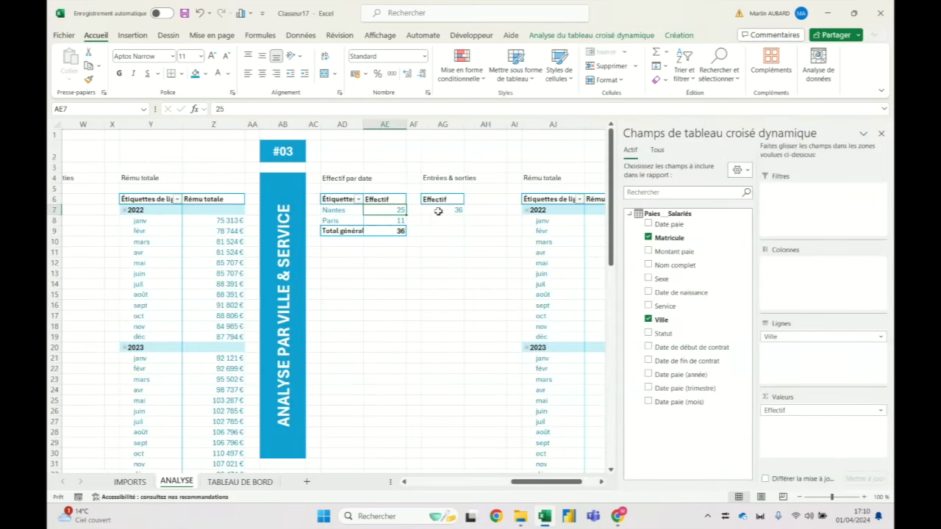
{"action": "left_click_drag", "start_coordinate": [439, 130], "coordinate": [486, 128]}
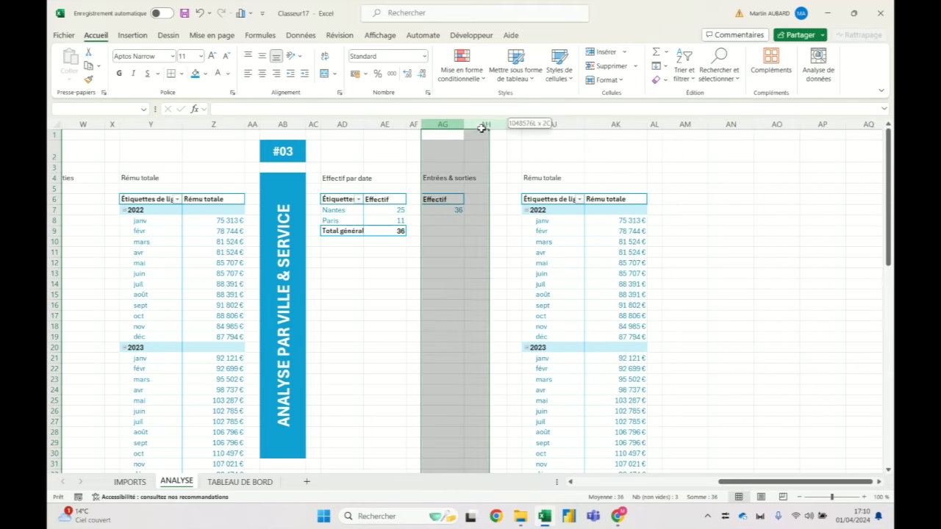
Step: Copy the city pivot into AG:AH and switch its rows from Ville to Service
{"action": "left_click_drag", "start_coordinate": [341, 125], "coordinate": [384, 125]}
{"action": "key", "text": "ctrl+c"}
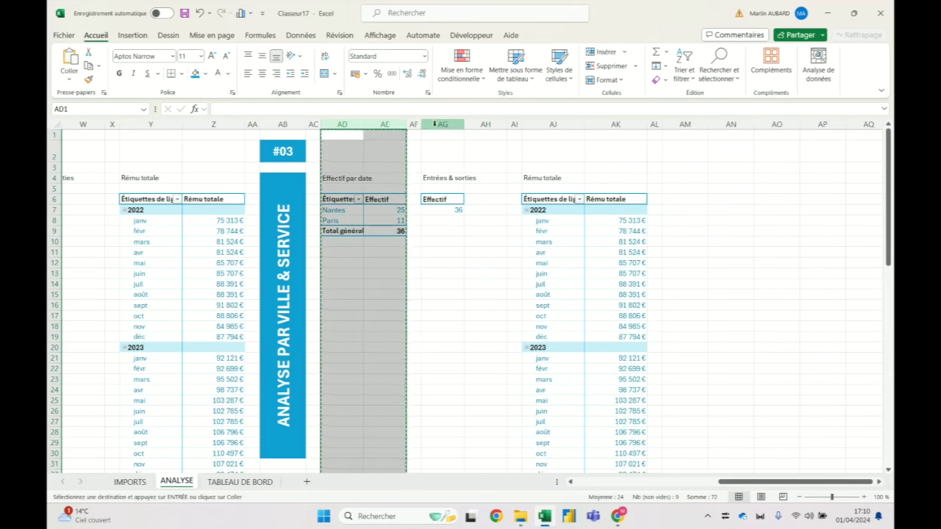
{"action": "left_click_drag", "start_coordinate": [443, 125], "coordinate": [485, 125]}
{"action": "key", "text": "ctrl+v"}
{"action": "left_click", "coordinate": [447, 220]}
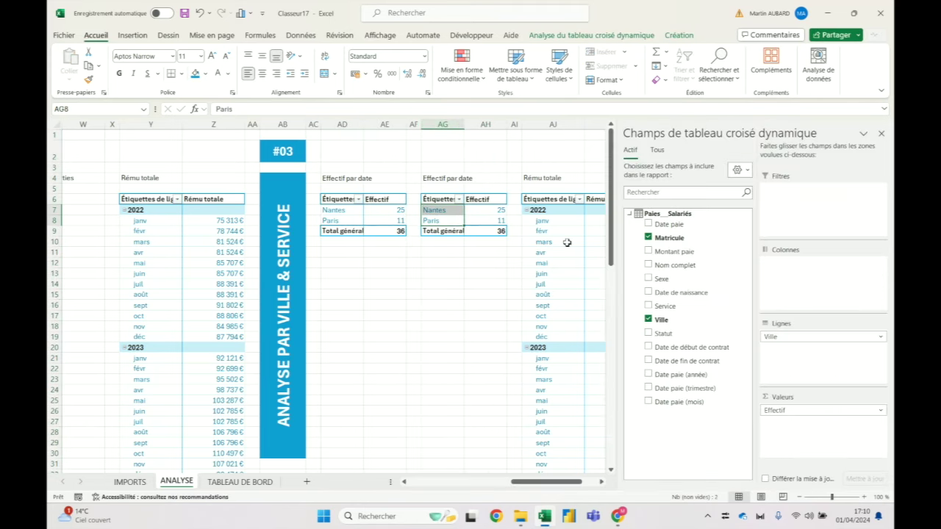
{"action": "left_click", "coordinate": [649, 322]}
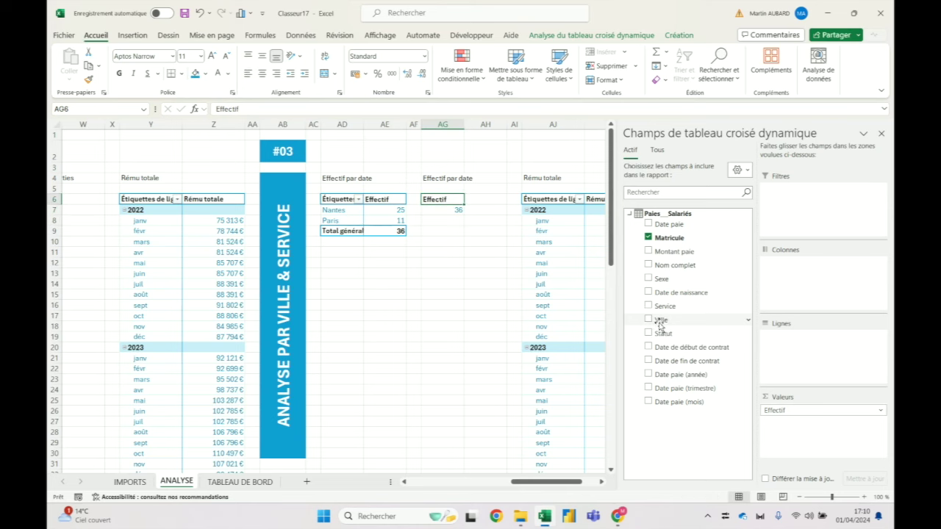
{"action": "left_click_drag", "start_coordinate": [664, 306], "coordinate": [801, 368]}
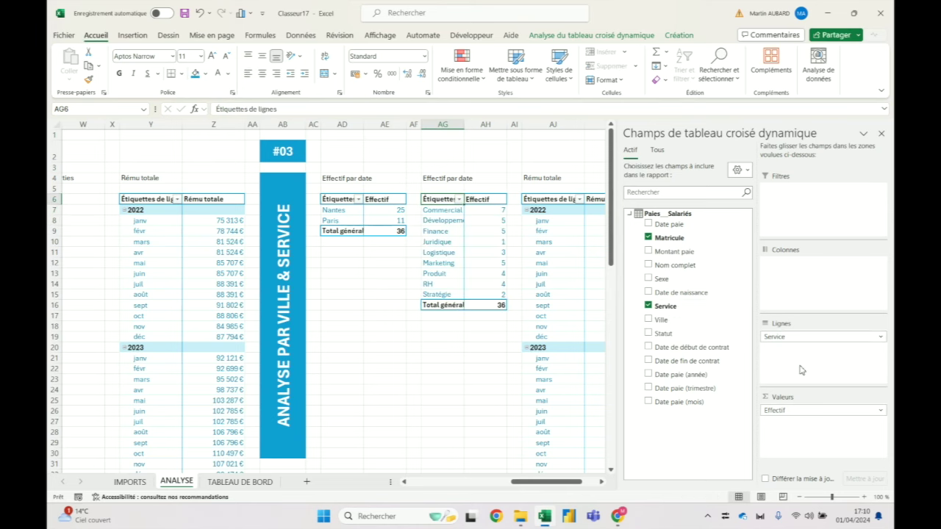
Step: Check the service pivot's values, such as Produit's headcount of 4
{"action": "scroll", "coordinate": [348, 273], "scroll_direction": "right", "scroll_amount": 2}
{"action": "left_click", "coordinate": [347, 273]}
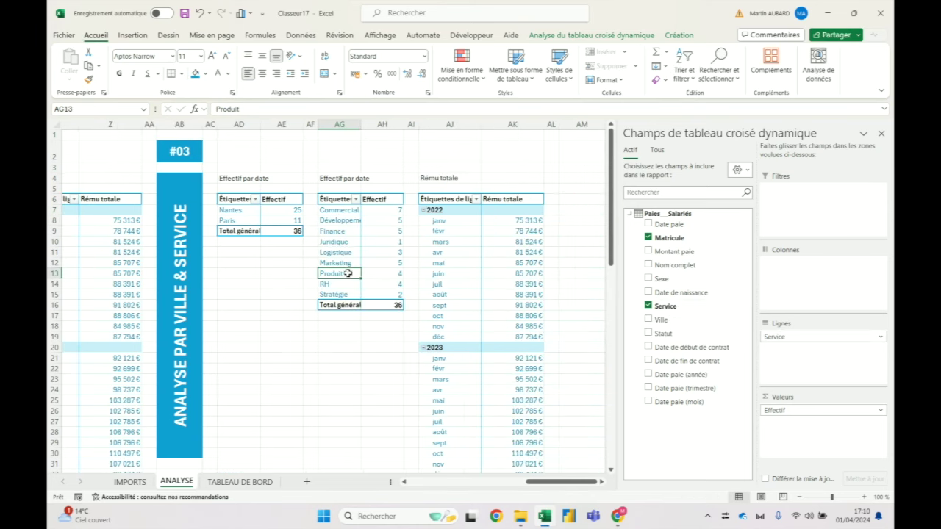
{"action": "left_click", "coordinate": [299, 220]}
{"action": "left_click", "coordinate": [369, 273]}
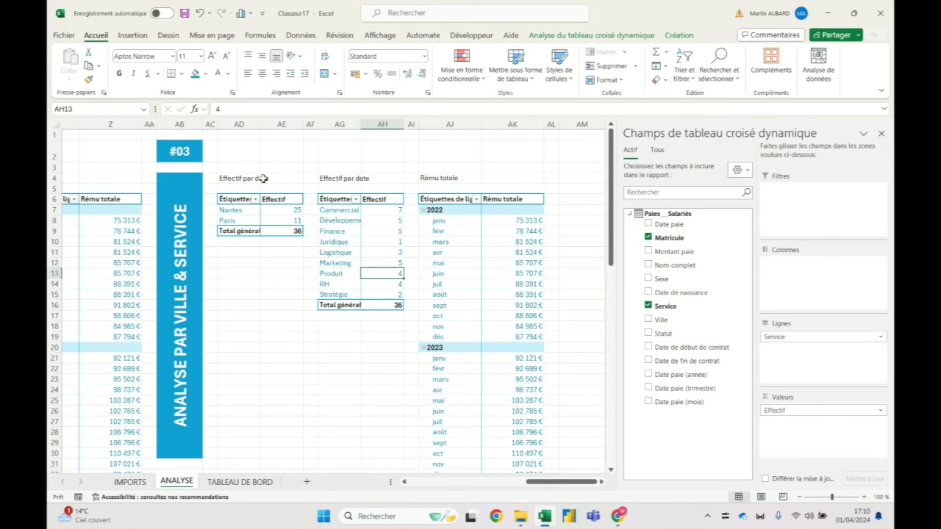
Step: Retitle the headings 'Effectif par ville' and 'Effectif par service', then show the dashboard
{"action": "left_click", "coordinate": [238, 180]}
{"action": "double_click", "coordinate": [255, 109]}
{"action": "type", "text": "ville"}
{"action": "key", "text": "Return"}
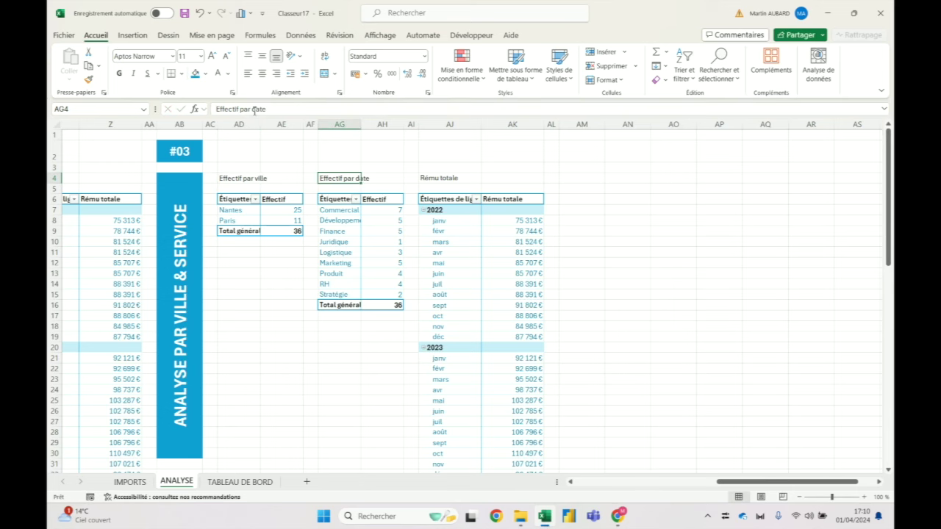
{"action": "double_click", "coordinate": [255, 109]}
{"action": "type", "text": "service"}
{"action": "key", "text": "Return"}
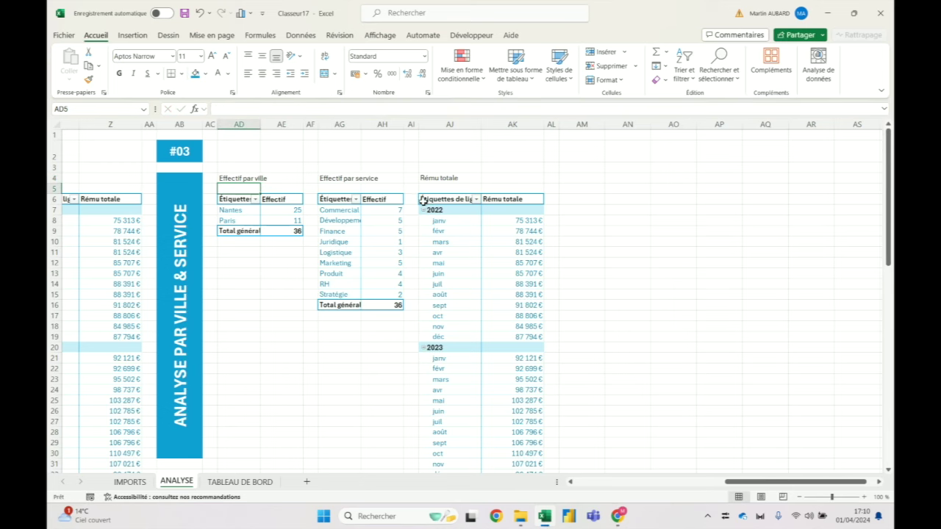
{"action": "left_click", "coordinate": [265, 481]}
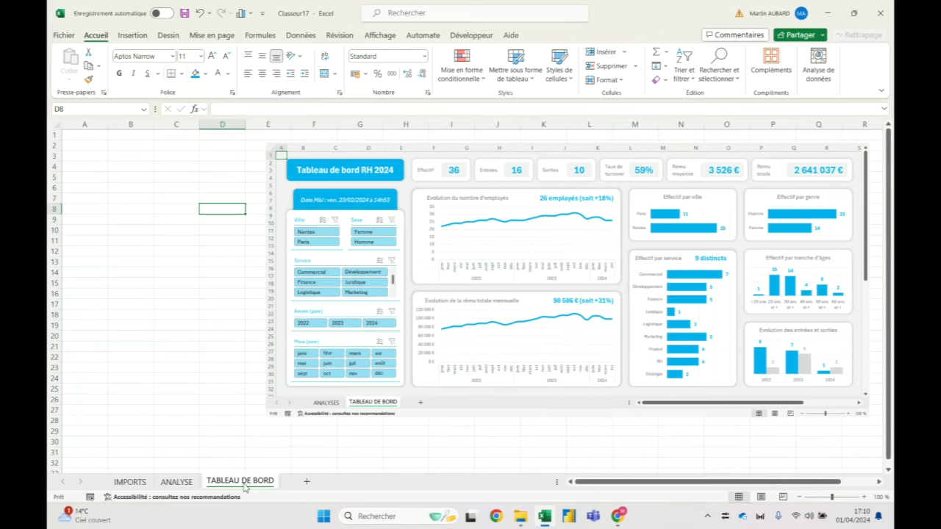
Step: Delete columns AJ through AM holding the leftover total-pay pivot
{"action": "left_click", "coordinate": [180, 482]}
{"action": "left_click_drag", "start_coordinate": [440, 124], "coordinate": [567, 121]}
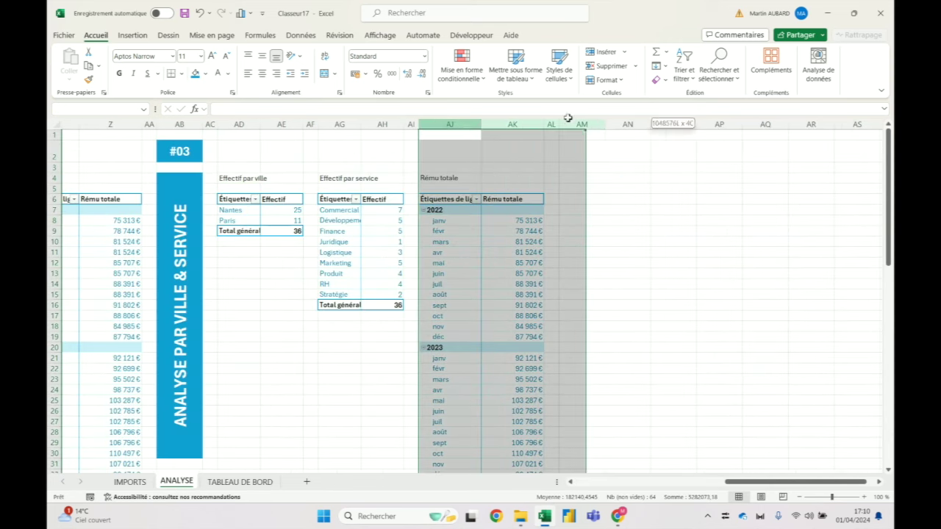
{"action": "key", "text": "ctrl+minus"}
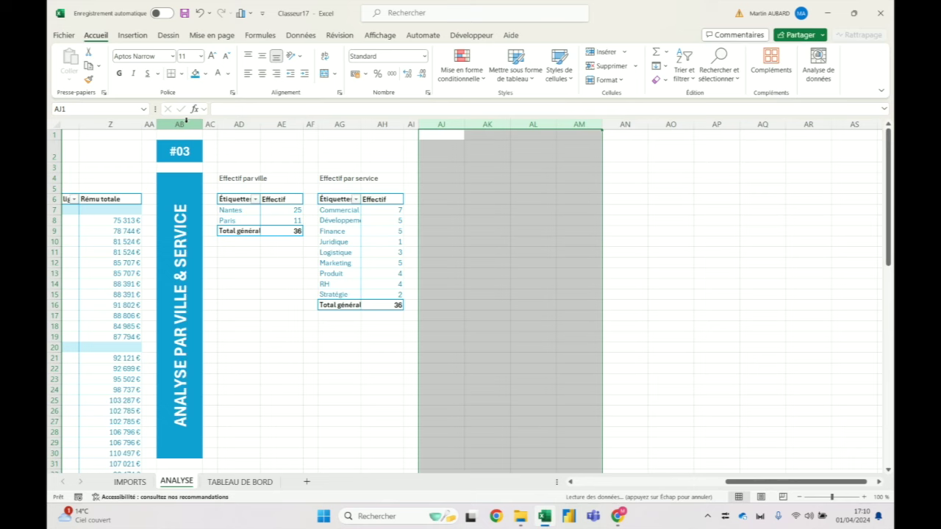
Step: Copy block #03's columns AB:AI to column AJ and relabel the copy #04
{"action": "left_click_drag", "start_coordinate": [147, 125], "coordinate": [411, 124]}
{"action": "key", "text": "ctrl+c"}
{"action": "mouse_move", "coordinate": [179, 124]}
{"action": "left_mouse_down"}
{"action": "mouse_move", "coordinate": [443, 122]}
{"action": "mouse_move", "coordinate": [411, 124]}
{"action": "left_mouse_up"}
{"action": "key", "text": "ctrl+c"}
{"action": "left_click", "coordinate": [441, 125]}
{"action": "key", "text": "ctrl+v"}
{"action": "left_click", "coordinate": [441, 151]}
{"action": "left_click", "coordinate": [343, 109]}
{"action": "key", "text": "BackSpace"}
{"action": "type", "text": "4"}
{"action": "key", "text": "Return"}
{"action": "key", "text": "Return"}
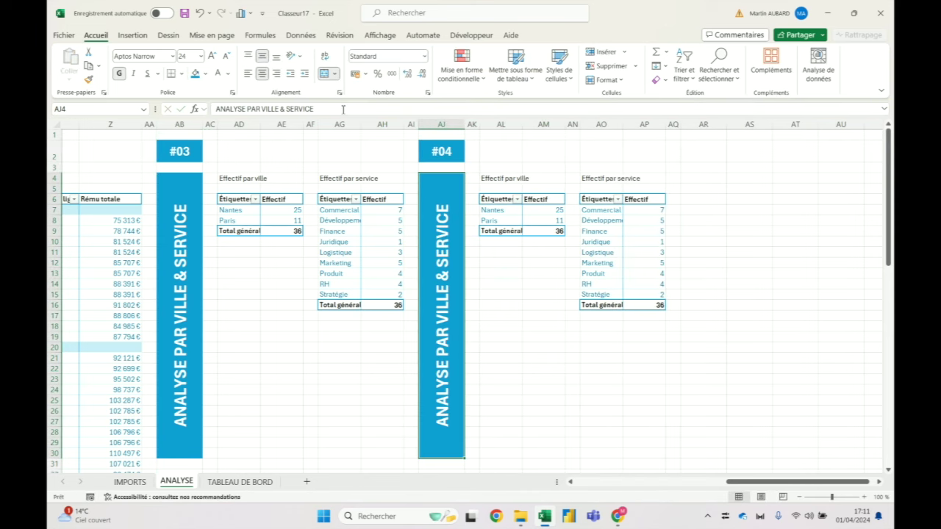
Step: Retitle the new block's banner 'ANALYSE PAR GENRE & AGE'
{"action": "left_click_drag", "start_coordinate": [258, 107], "coordinate": [423, 105]}
{"action": "type", "text": "GENRE et"}
{"action": "key", "text": "BackSpace"}
{"action": "key", "text": "BackSpace"}
{"action": "type", "text": "& AG"}
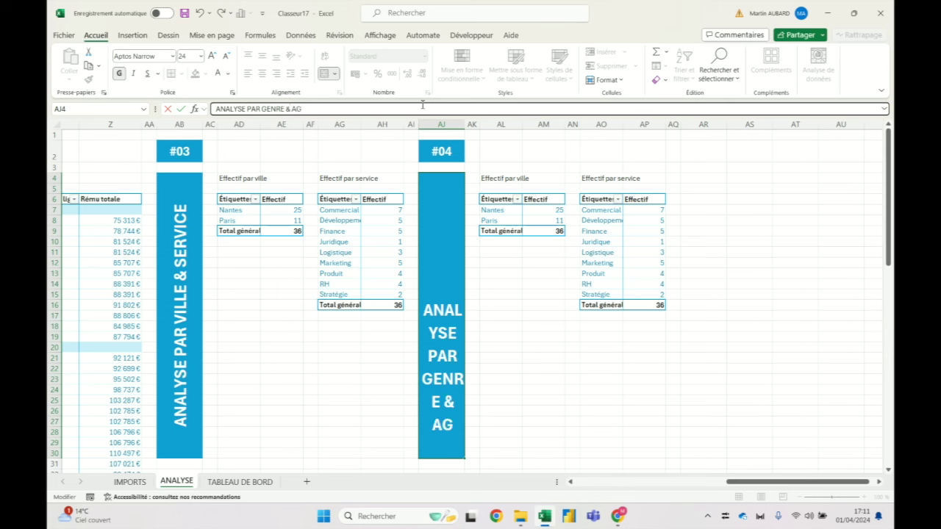
{"action": "type", "text": "E"}
{"action": "key", "text": "Return"}
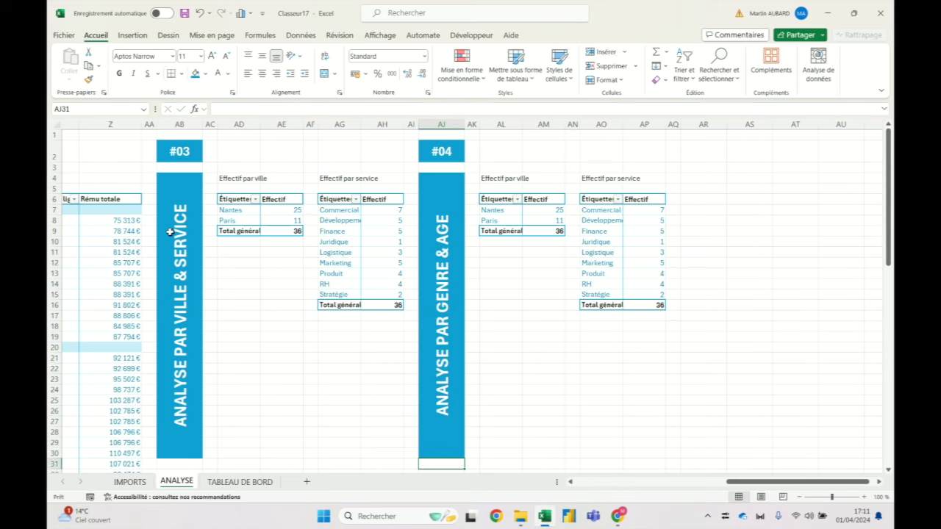
Step: Retitle the #04 headings 'Effectif par genre' and 'Effectif par tranche d'âges'
{"action": "left_click", "coordinate": [170, 232]}
{"action": "left_click", "coordinate": [448, 266]}
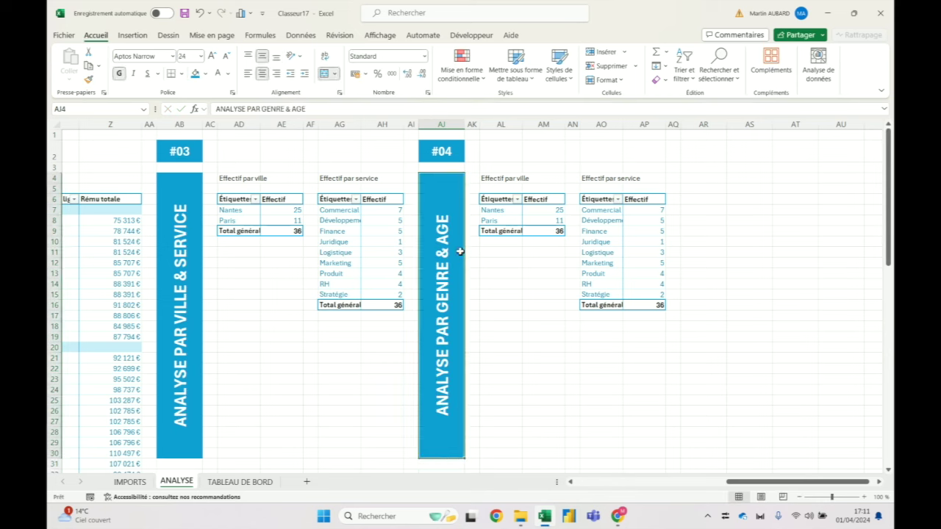
{"action": "left_click", "coordinate": [504, 179]}
{"action": "left_click", "coordinate": [324, 110]}
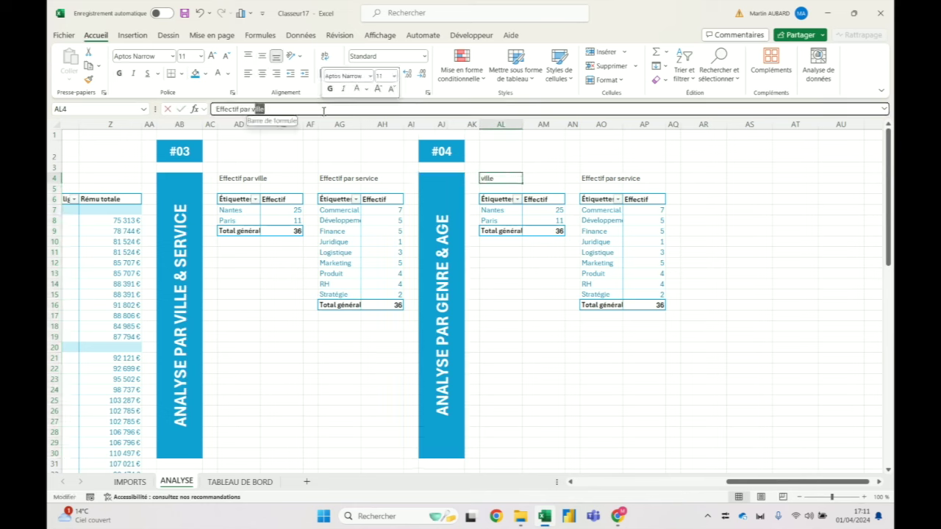
{"action": "key", "text": "BackSpace"}
{"action": "key", "text": "BackSpace"}
{"action": "key", "text": "BackSpace"}
{"action": "type", "text": "ge"}
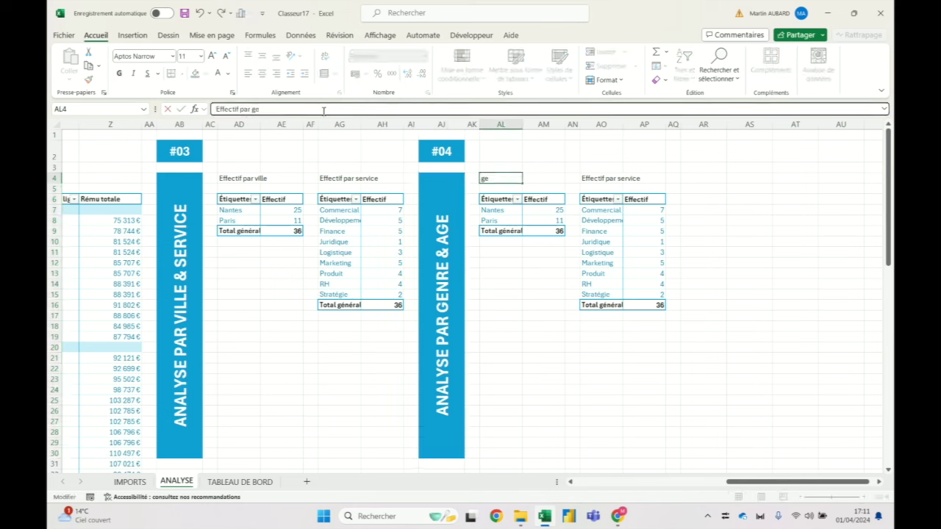
{"action": "key", "text": "Tab"}
{"action": "left_click", "coordinate": [272, 110]}
{"action": "key", "text": "BackSpace"}
{"action": "key", "text": "BackSpace"}
{"action": "key", "text": "BackSpace"}
{"action": "type", "text": "tranche d'âge"}
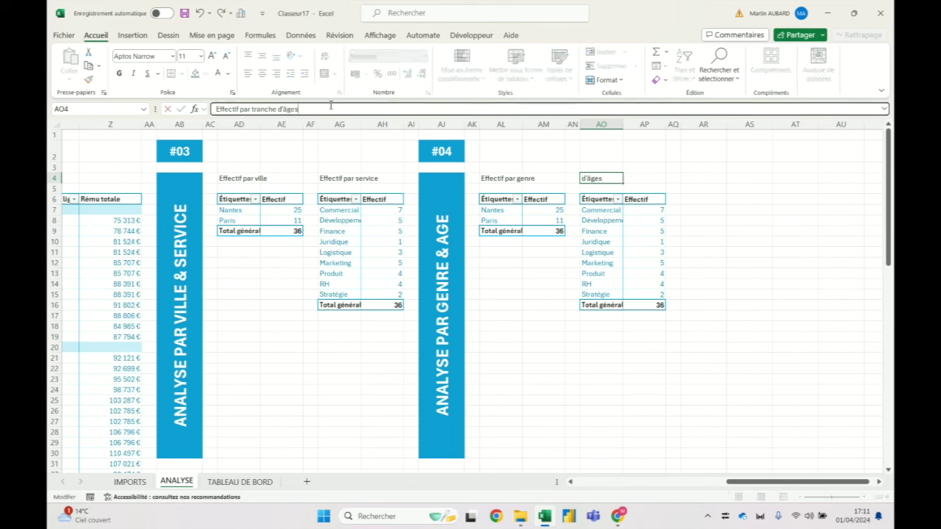
Step: Replace Ville with Sexe in the first #04 pivot's rows and remove Service from the age-band pivot
{"action": "left_click", "coordinate": [528, 211]}
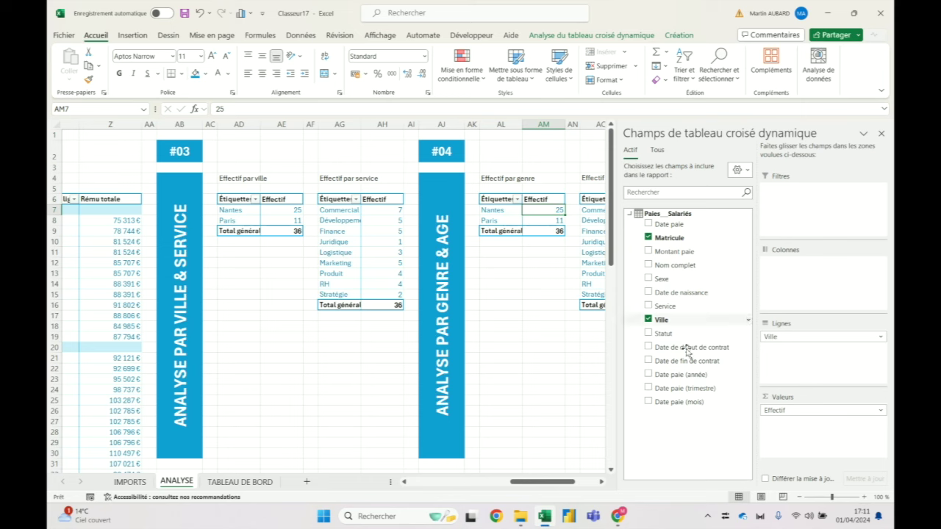
{"action": "left_click", "coordinate": [648, 320]}
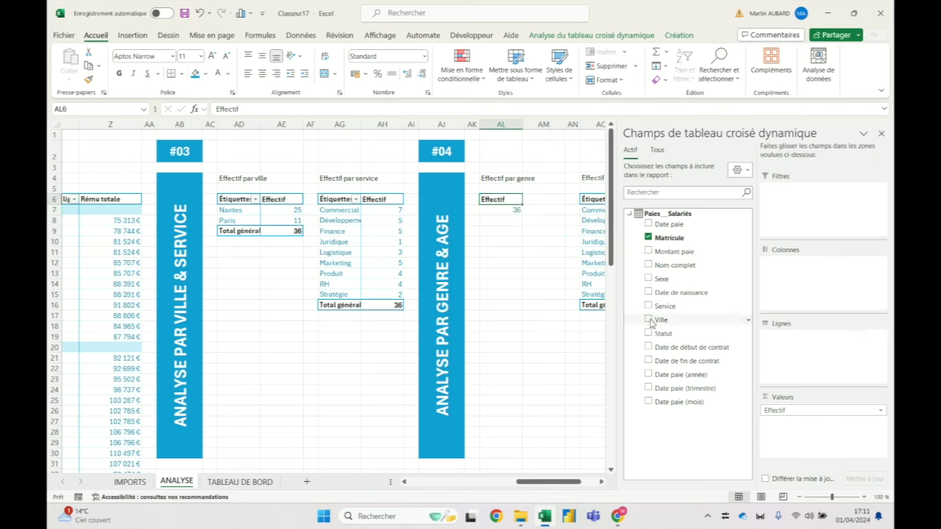
{"action": "left_click", "coordinate": [661, 279]}
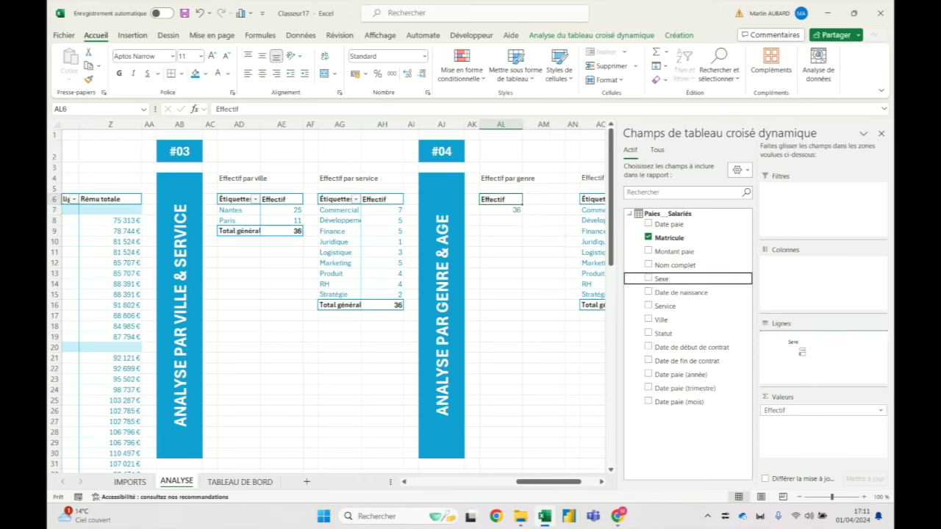
{"action": "left_click", "coordinate": [538, 221]}
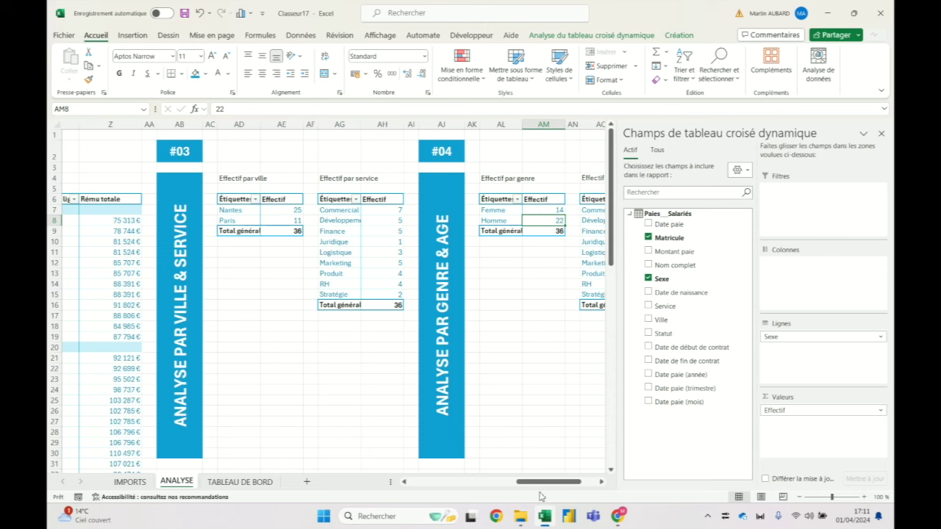
{"action": "left_click_drag", "start_coordinate": [556, 481], "coordinate": [572, 481]}
{"action": "left_click", "coordinate": [525, 252]}
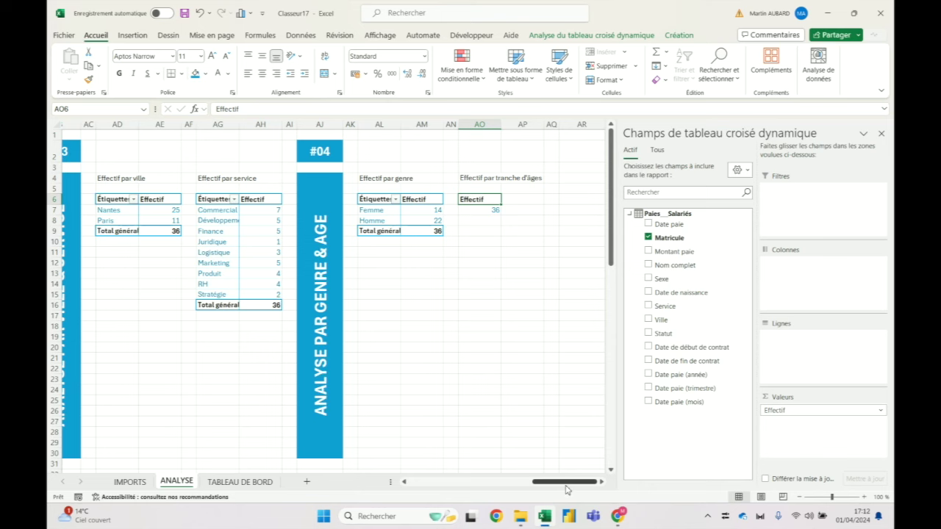
{"action": "mouse_move", "coordinate": [566, 488]}
{"action": "left_mouse_down"}
{"action": "mouse_move", "coordinate": [534, 488]}
{"action": "mouse_move", "coordinate": [562, 488]}
{"action": "left_mouse_up"}
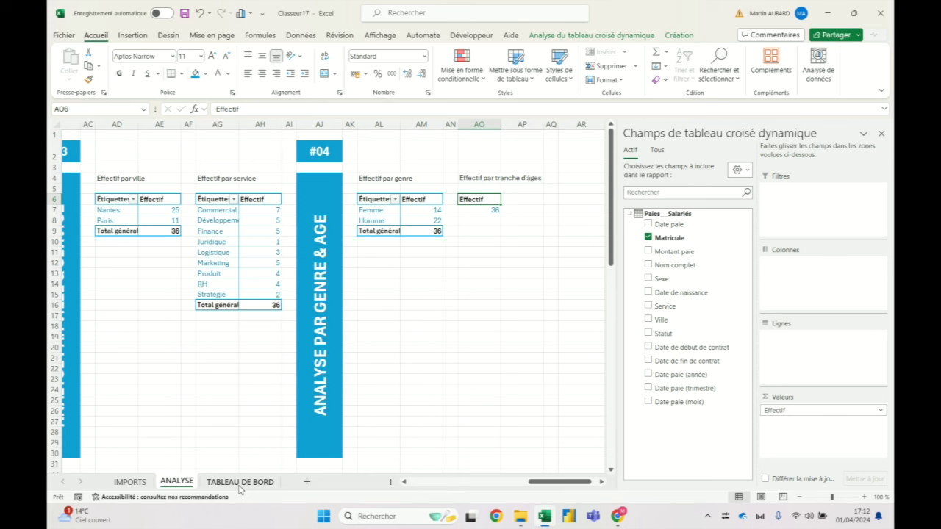
Step: Close the field list and review the Sexe slicer, the Entrées and Sorties values, and turnover cell J7 on ANALYSE
{"action": "left_click", "coordinate": [159, 379]}
{"action": "left_click_drag", "start_coordinate": [769, 485], "coordinate": [544, 488]}
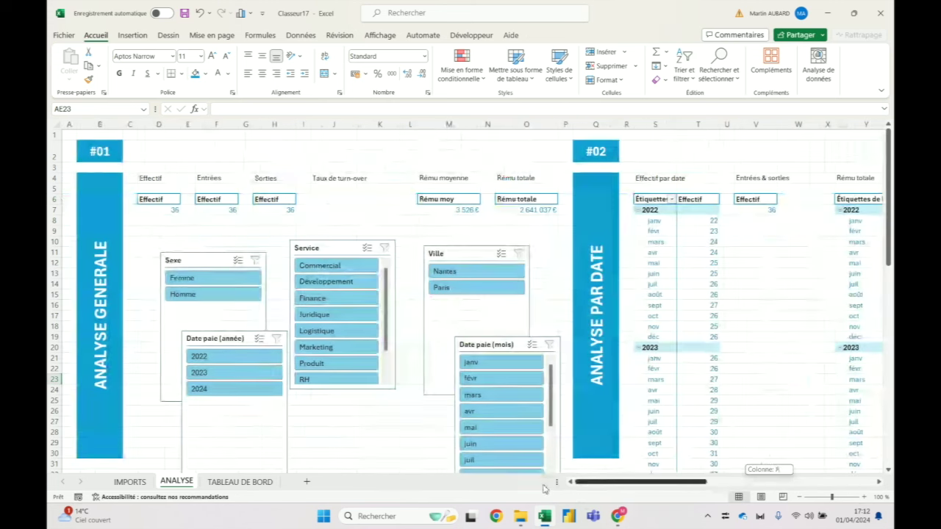
{"action": "left_click", "coordinate": [215, 260]}
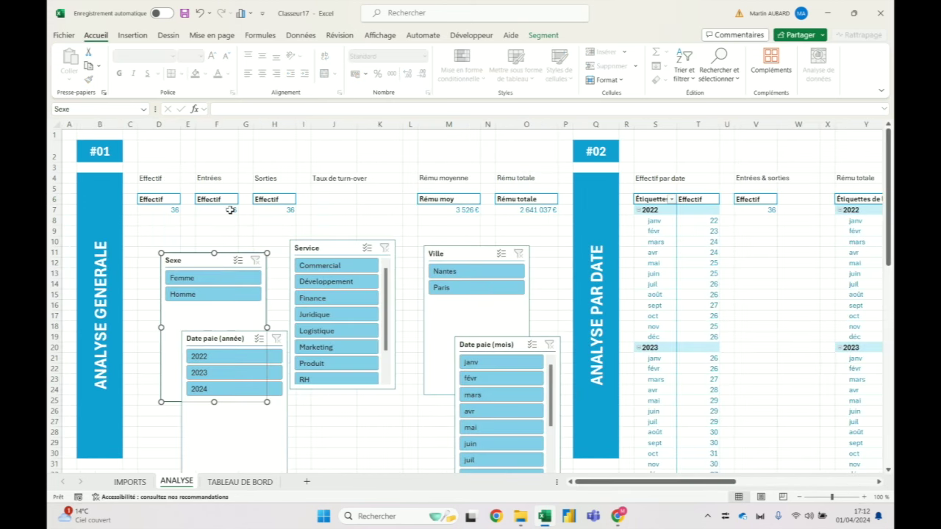
{"action": "left_click", "coordinate": [230, 210]}
{"action": "left_click", "coordinate": [278, 209]}
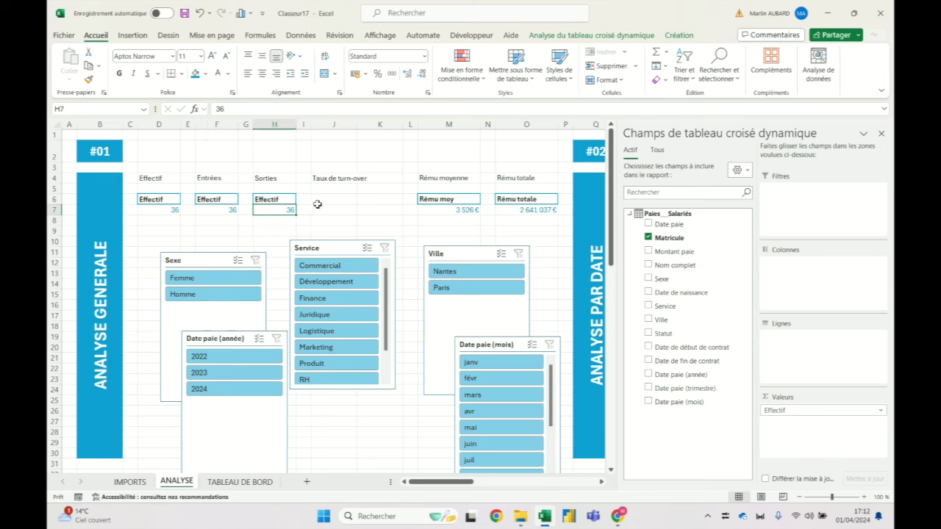
{"action": "left_click", "coordinate": [317, 201]}
{"action": "left_click", "coordinate": [325, 212]}
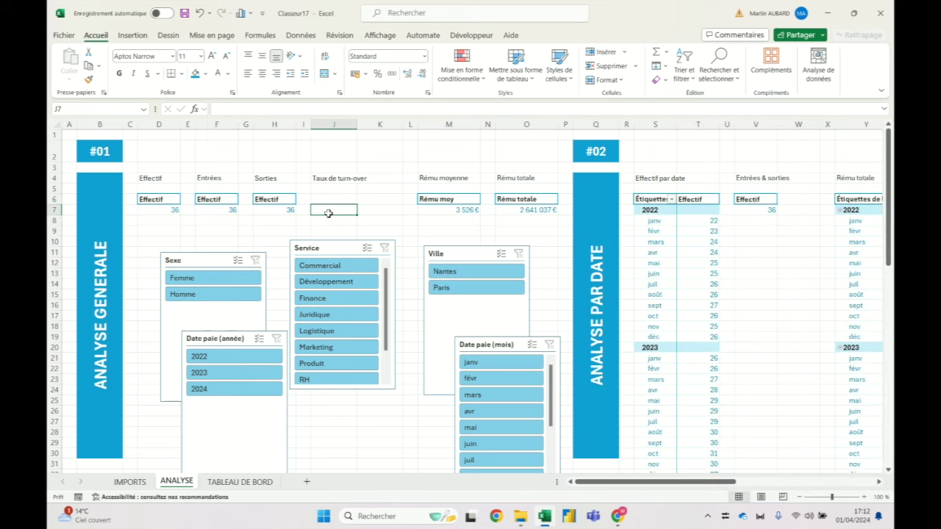
Step: Compare the ANALYSE blocks with the dashboard, ending on the TABLEAU DE BORD sheet
{"action": "left_click", "coordinate": [253, 482]}
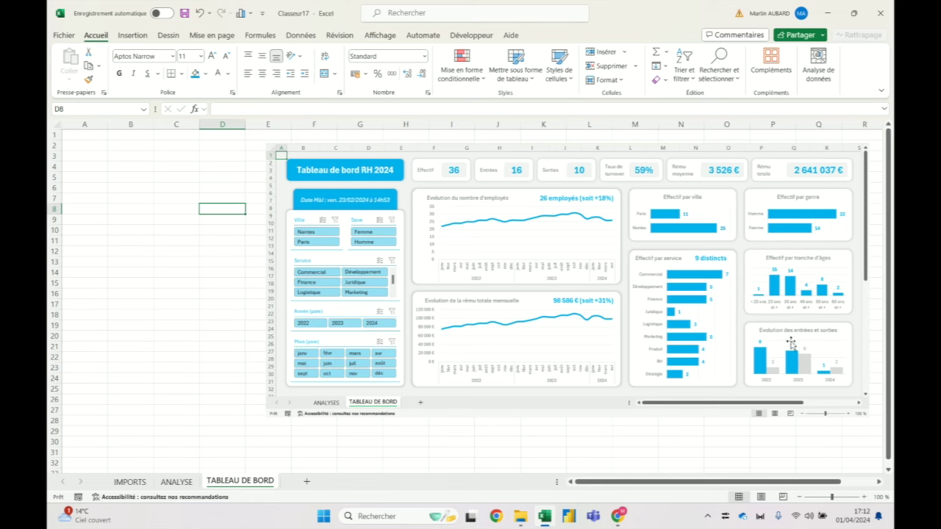
{"action": "key", "text": "ctrl+Page_Up"}
{"action": "scroll", "coordinate": [482, 305], "scroll_direction": "right", "scroll_amount": 5}
{"action": "scroll", "coordinate": [482, 306], "scroll_direction": "right", "scroll_amount": 5}
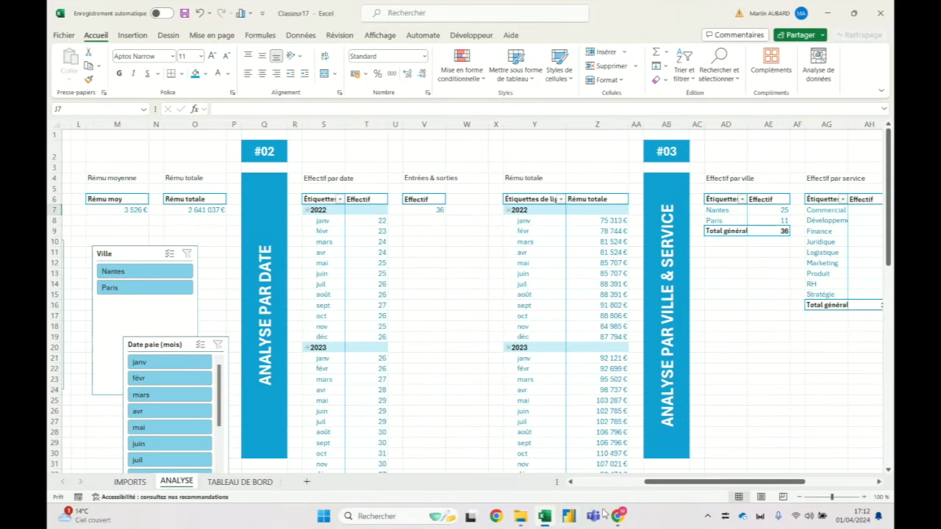
{"action": "left_click_drag", "start_coordinate": [666, 482], "coordinate": [753, 491]}
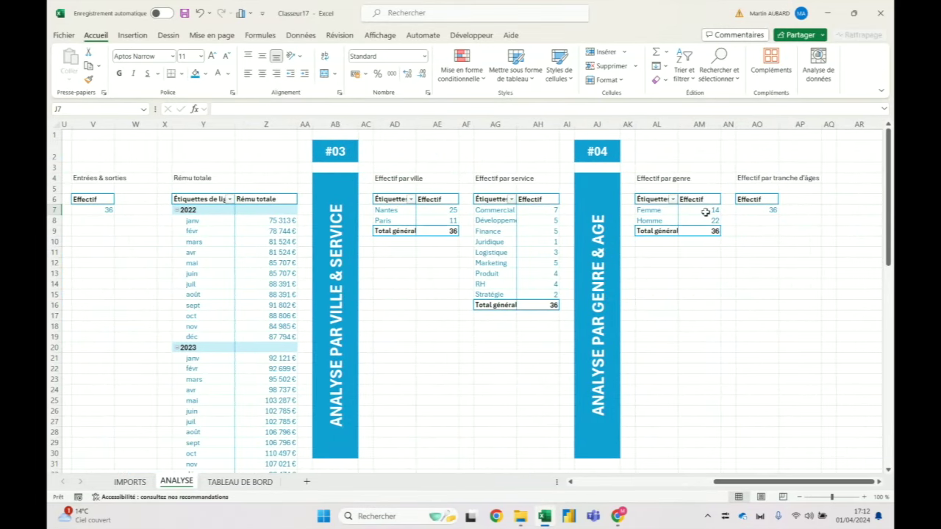
{"action": "mouse_move", "coordinate": [767, 211]}
{"action": "left_click", "coordinate": [240, 483]}
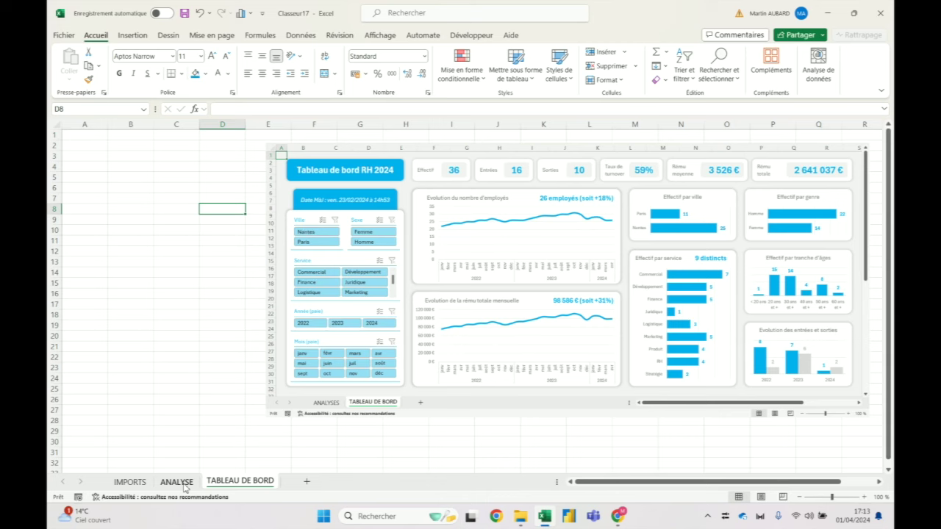
Step: Switch to the ANALYSE sheet and scroll back to column A to see the general analysis pivots
{"action": "left_click", "coordinate": [177, 483]}
{"action": "left_click", "coordinate": [755, 209]}
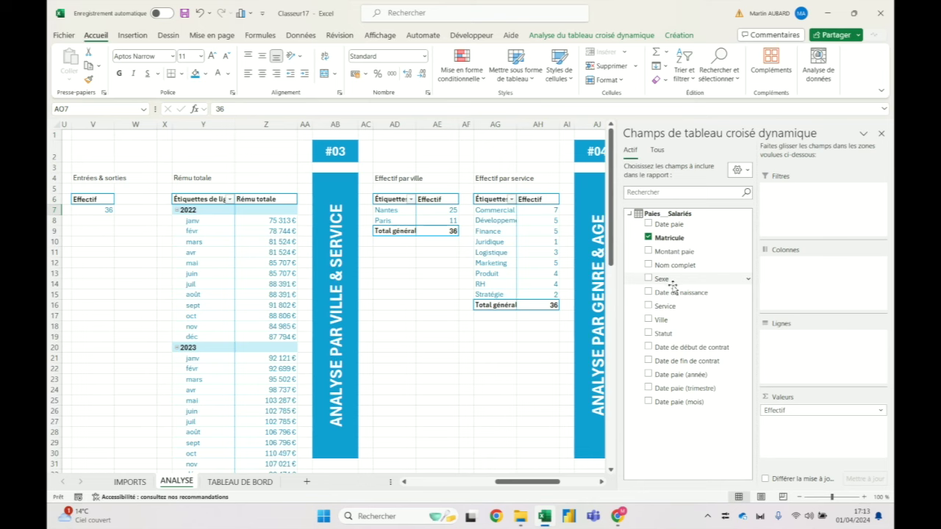
{"action": "left_click_drag", "start_coordinate": [546, 488], "coordinate": [460, 483]}
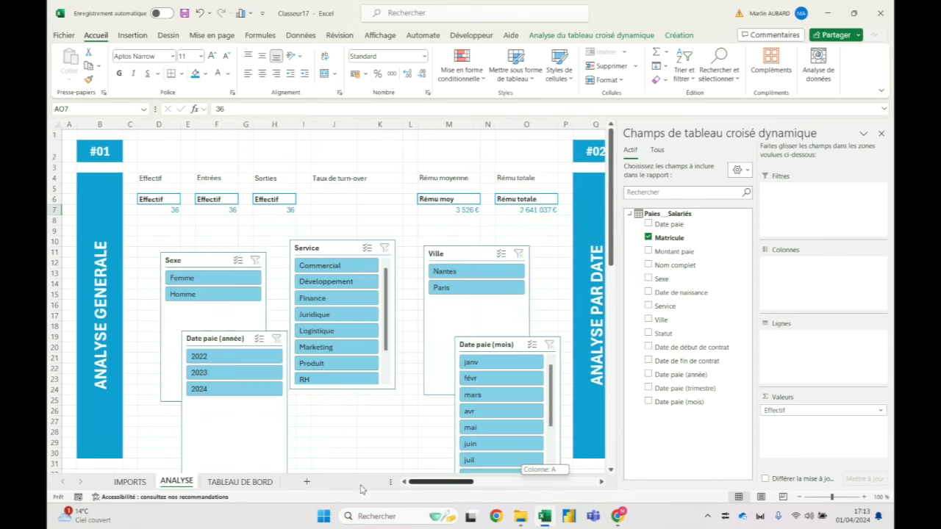
{"action": "left_click", "coordinate": [219, 210]}
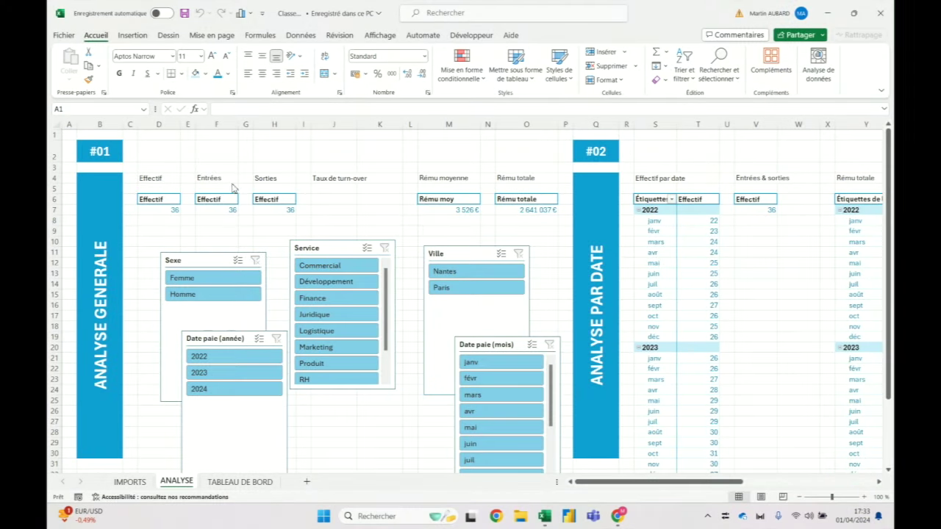
{"action": "left_click", "coordinate": [308, 42]}
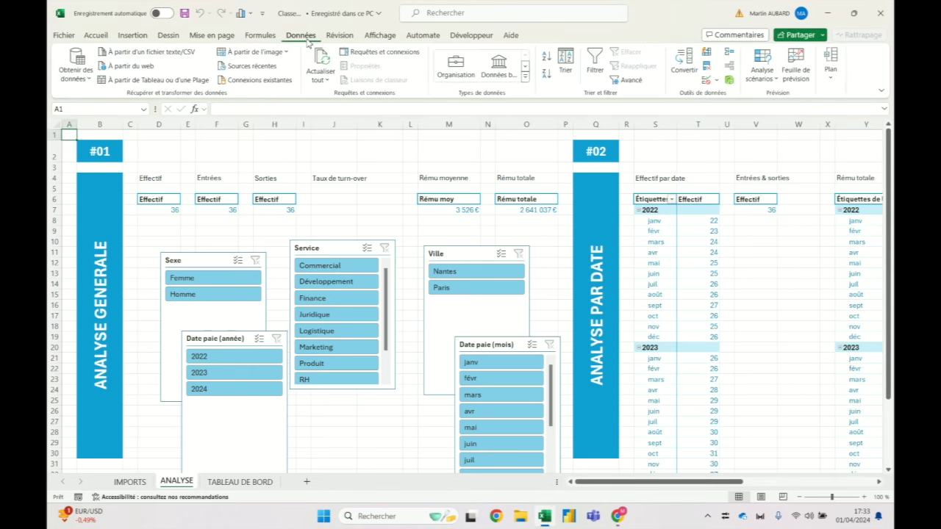
Step: Open the Paies + Salariés query from the Requêtes et connexions pane in Power Query
{"action": "left_click", "coordinate": [380, 51]}
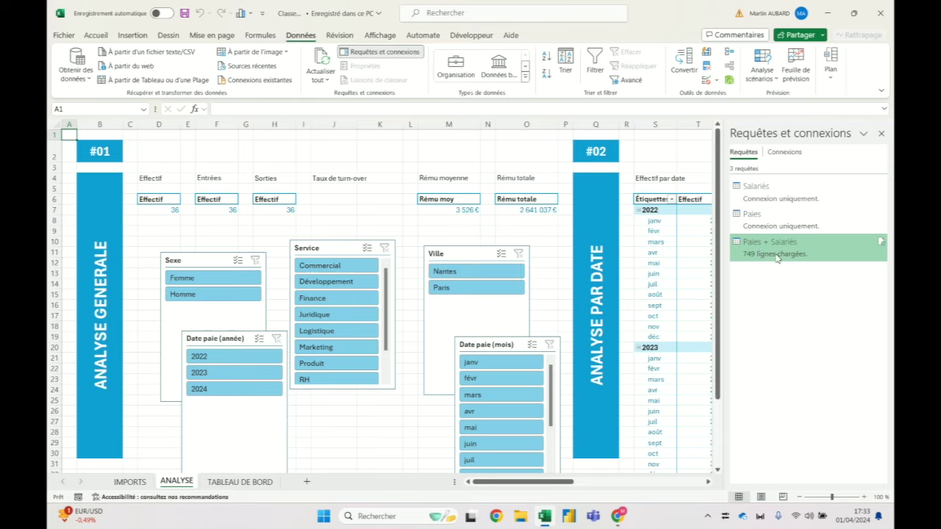
{"action": "double_click", "coordinate": [776, 257]}
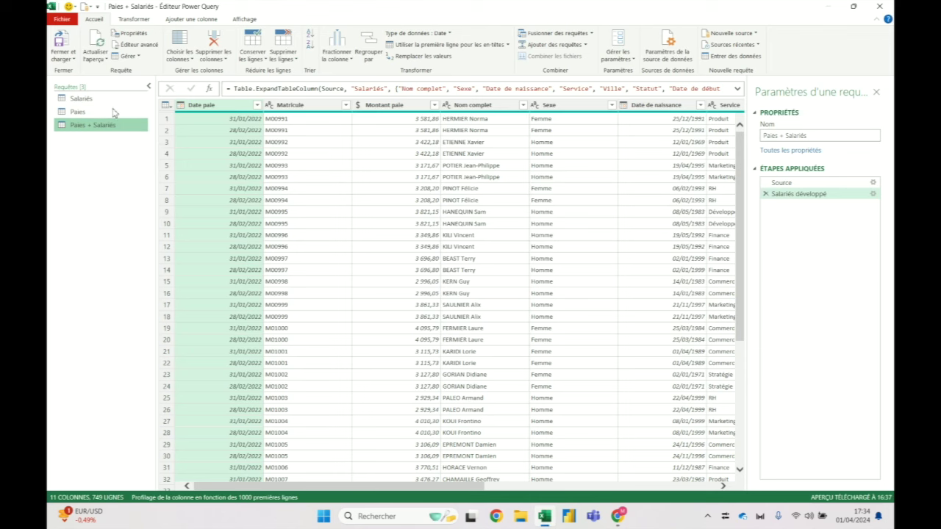
{"action": "left_click", "coordinate": [78, 112]}
Step: Review the date columns in the Paies and Salariés queries: Date paie, contract dates, Date de naissance
{"action": "left_click", "coordinate": [226, 108]}
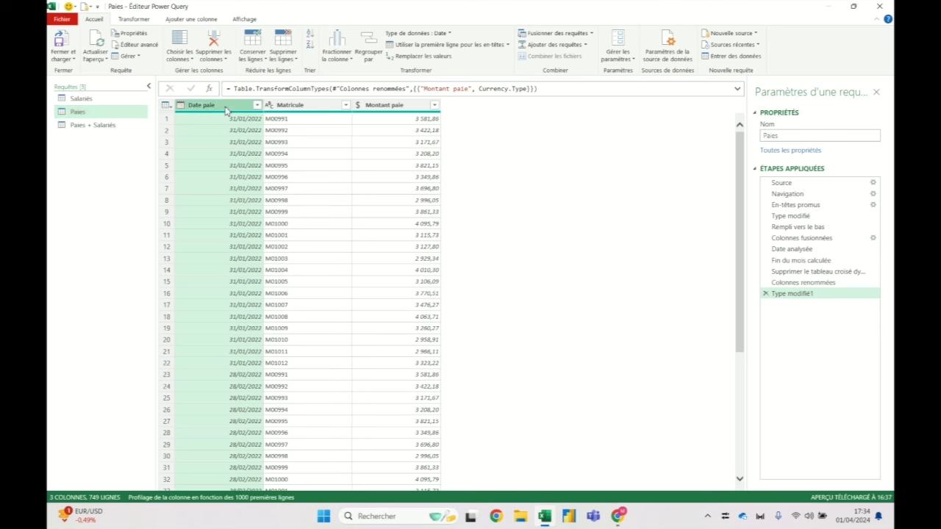
{"action": "left_click", "coordinate": [122, 99]}
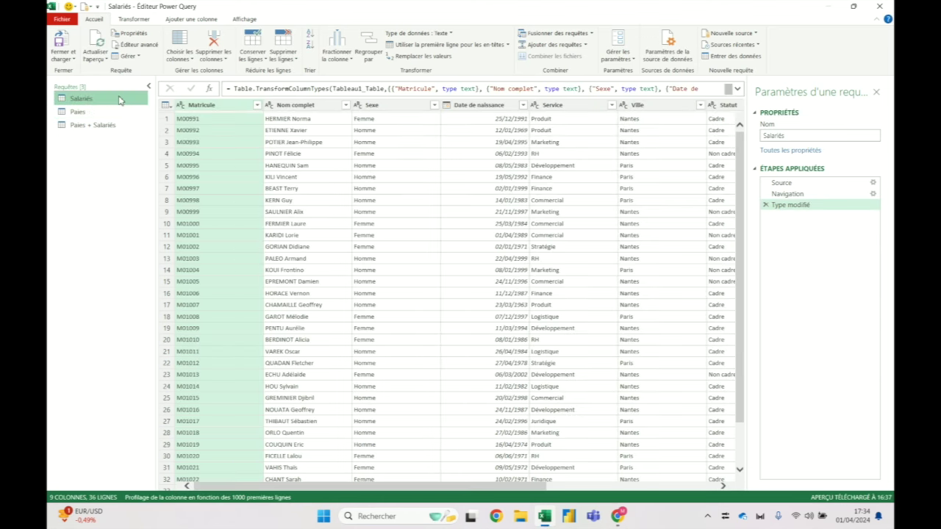
{"action": "left_click", "coordinate": [524, 488]}
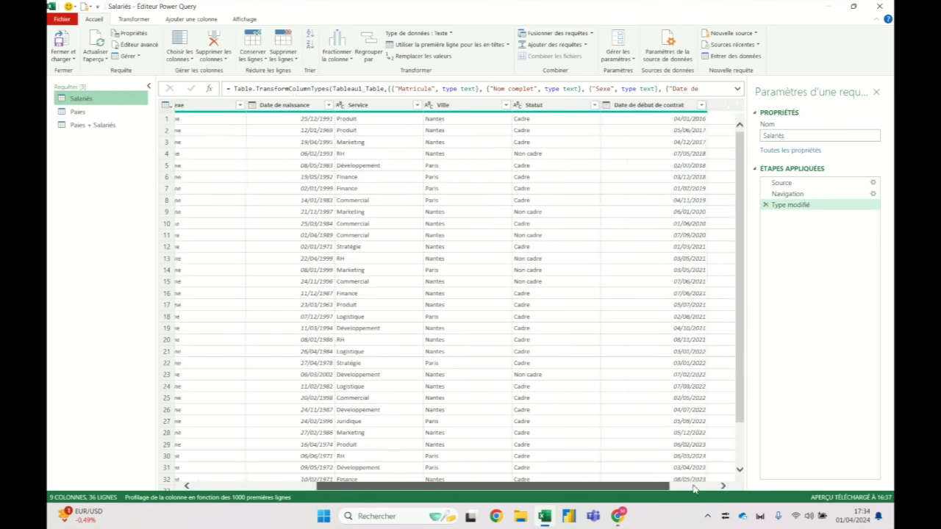
{"action": "left_click", "coordinate": [684, 106]}
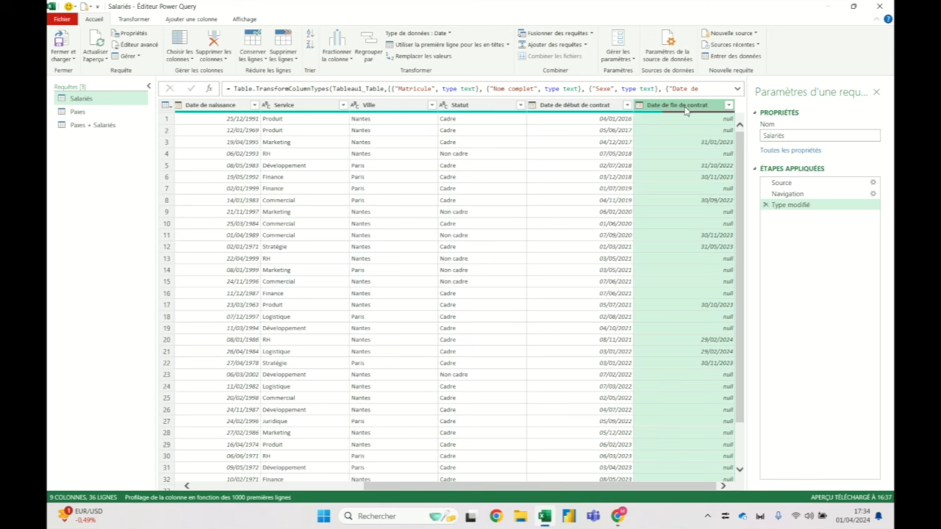
{"action": "left_click", "coordinate": [601, 105]}
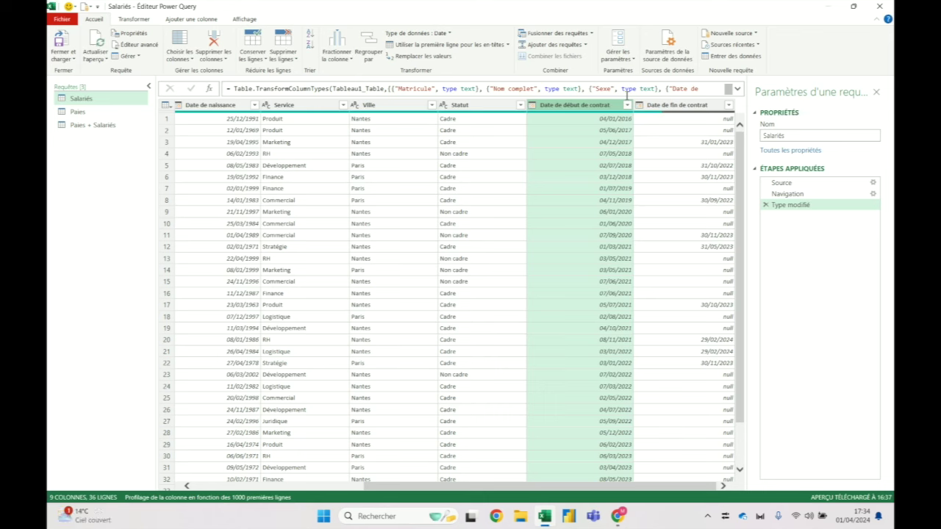
{"action": "mouse_move", "coordinate": [612, 115]}
{"action": "left_click_drag", "start_coordinate": [566, 486], "coordinate": [416, 487]}
{"action": "left_click", "coordinate": [461, 107]}
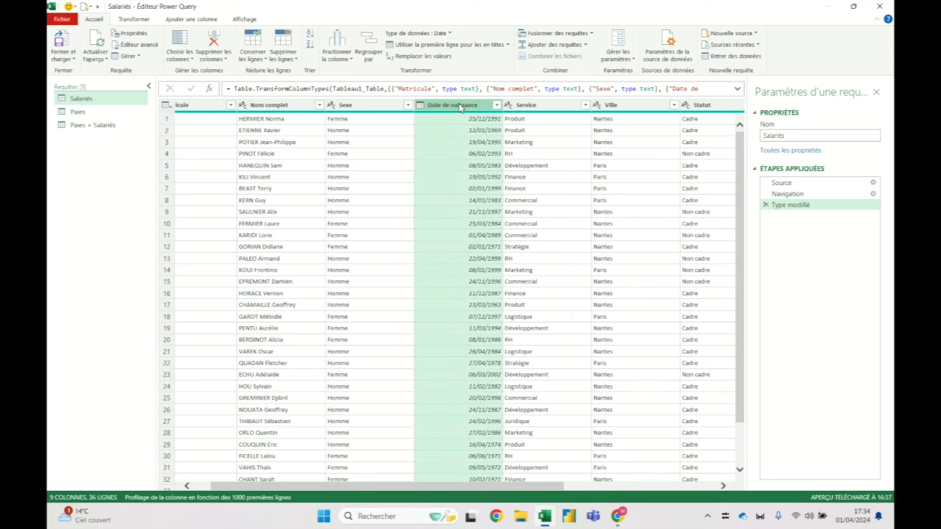
{"action": "left_click", "coordinate": [89, 115]}
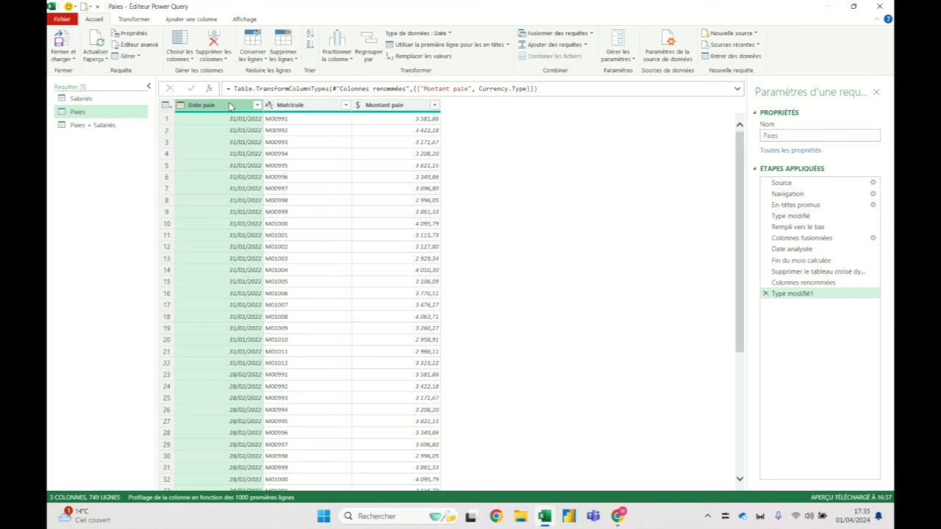
Step: In Paies + Salariés, select both the Date paie and Date de naissance columns
{"action": "left_click", "coordinate": [115, 126]}
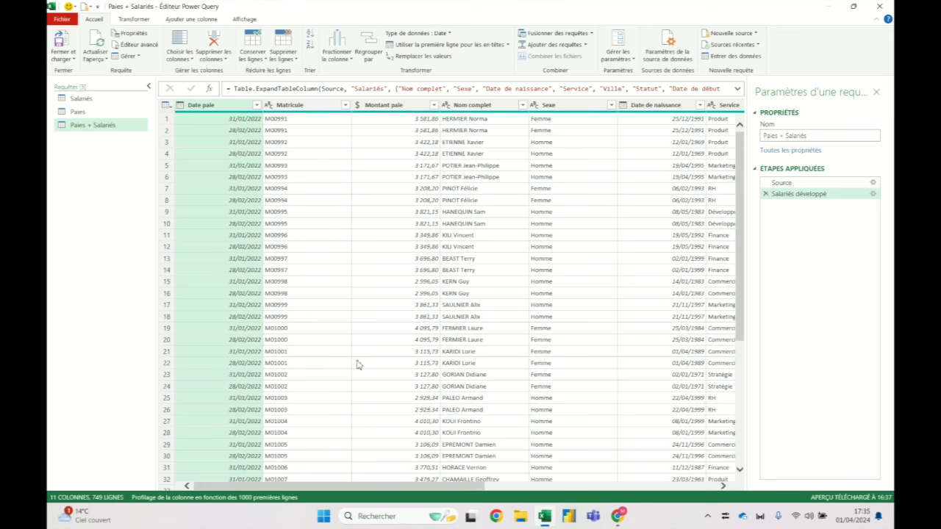
{"action": "mouse_move", "coordinate": [741, 180]}
{"action": "left_mouse_down"}
{"action": "mouse_move", "coordinate": [748, 416]}
{"action": "mouse_move", "coordinate": [740, 133]}
{"action": "left_mouse_up"}
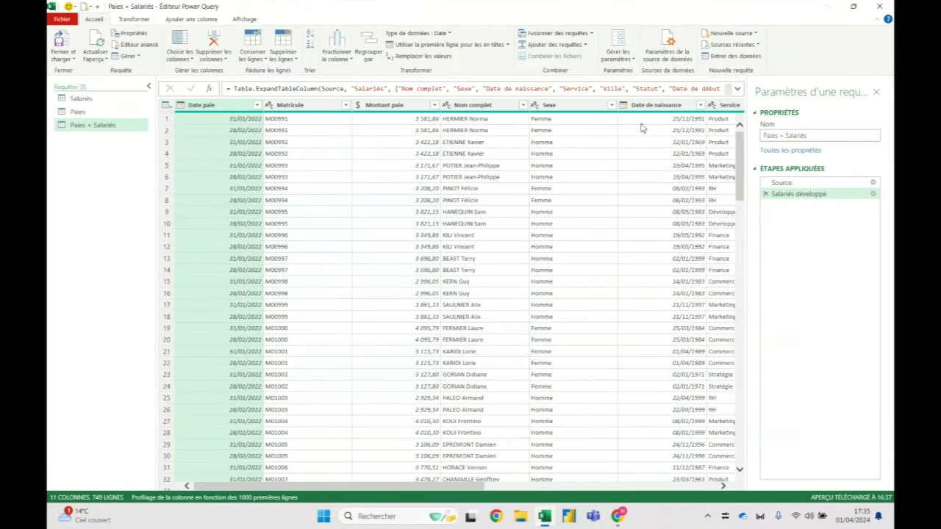
{"action": "left_click", "coordinate": [662, 108]}
{"action": "left_click", "coordinate": [223, 109]}
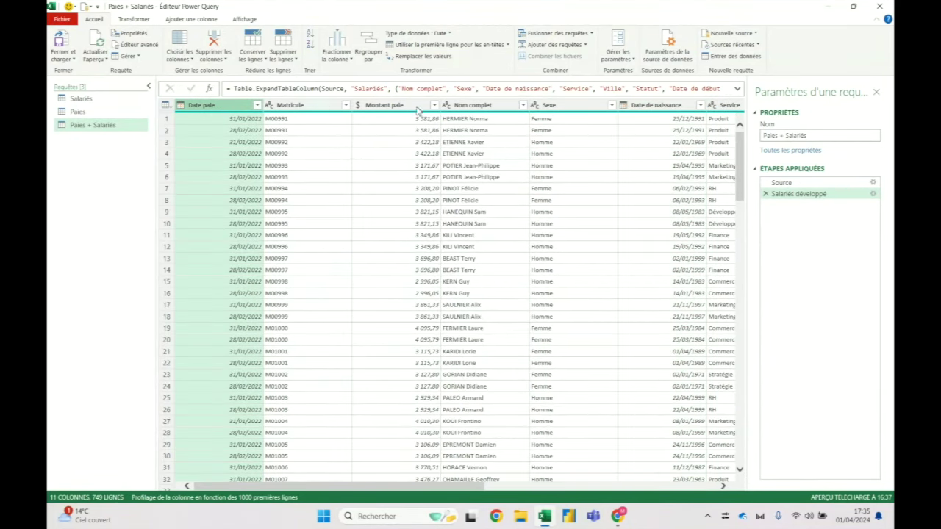
{"action": "left_click", "coordinate": [656, 108], "text": "ctrl"}
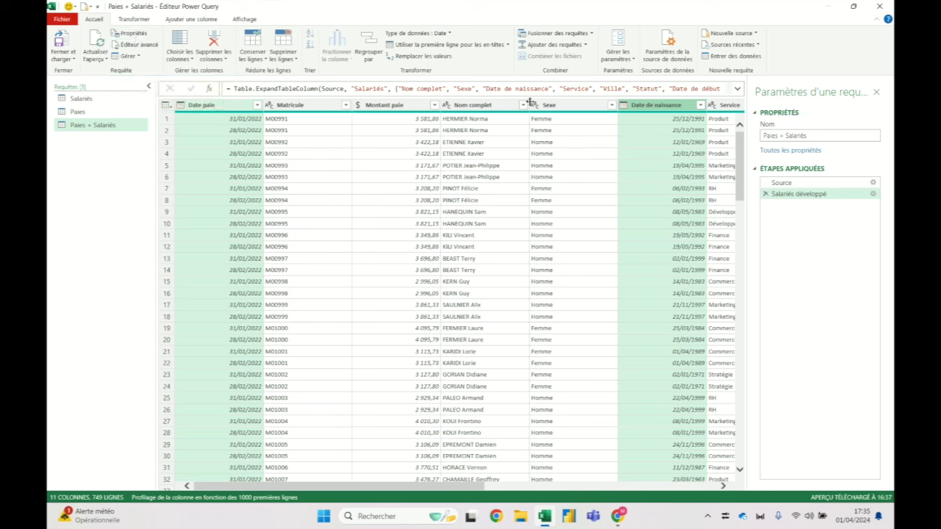
{"action": "left_click", "coordinate": [127, 21]}
Step: Add an Age column counting the days between Date de naissance and Date paie
{"action": "left_click", "coordinate": [170, 20]}
{"action": "left_click", "coordinate": [527, 64]}
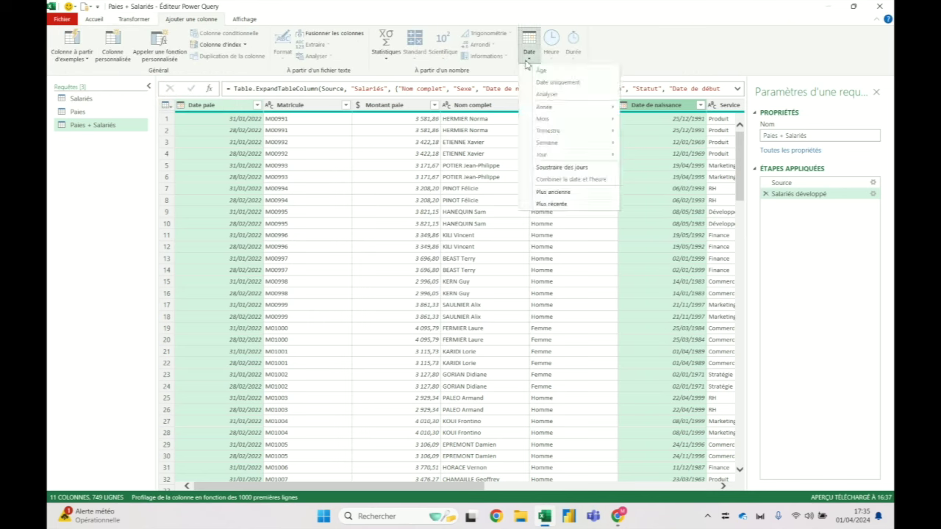
{"action": "left_click", "coordinate": [568, 169]}
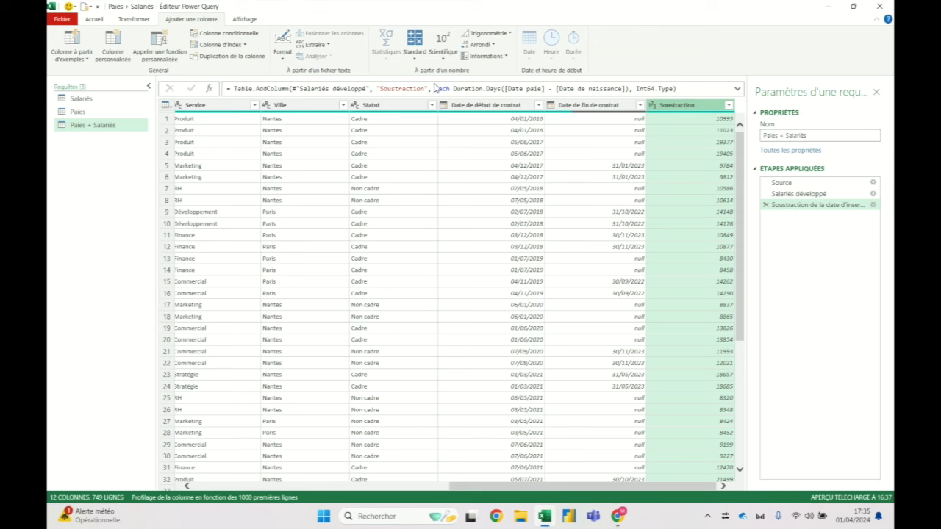
{"action": "left_click_drag", "start_coordinate": [425, 89], "coordinate": [380, 89]}
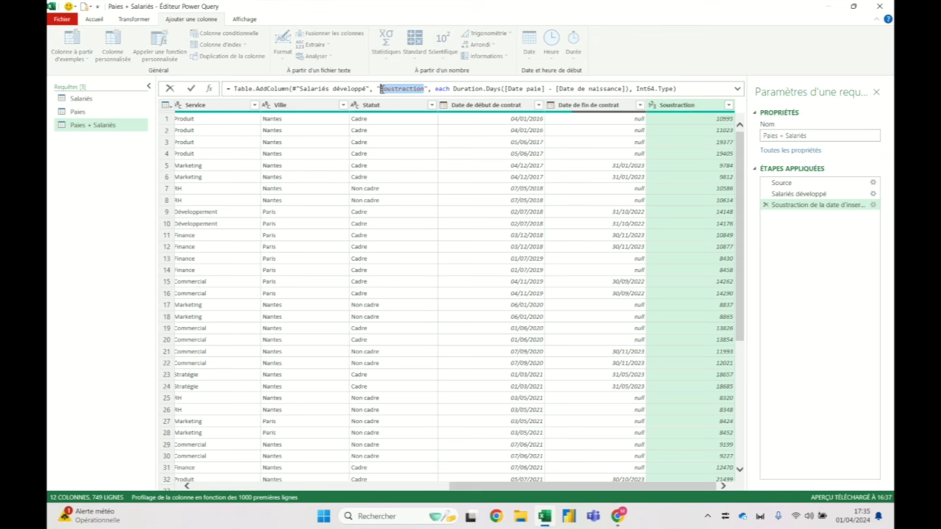
{"action": "type", "text": "Âge"}
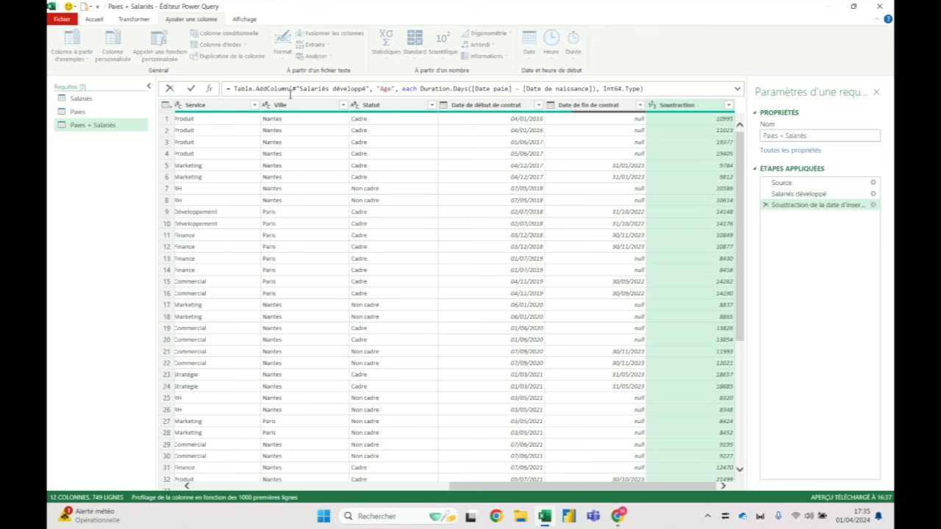
{"action": "left_click", "coordinate": [192, 91]}
{"action": "type", "text": "365"}
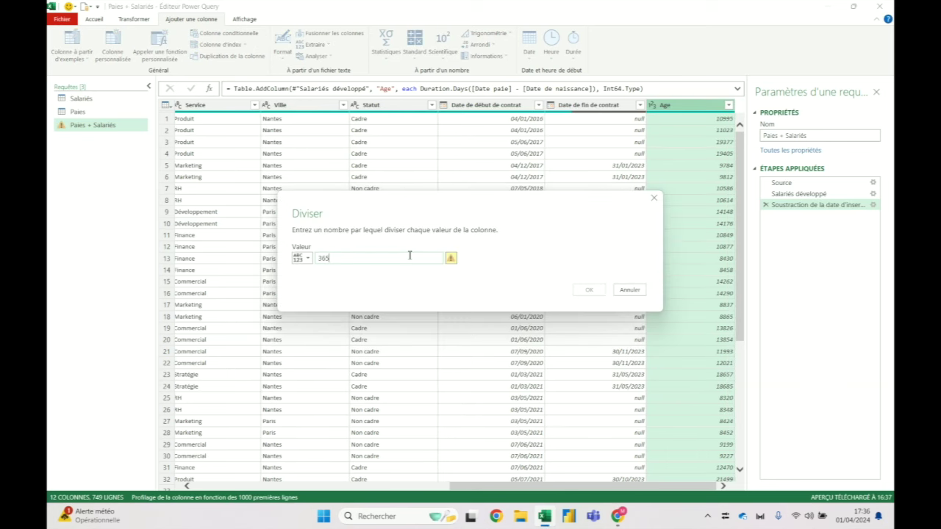
Step: Add a Division column that divides Age by 365.25
{"action": "key", "text": "Return"}
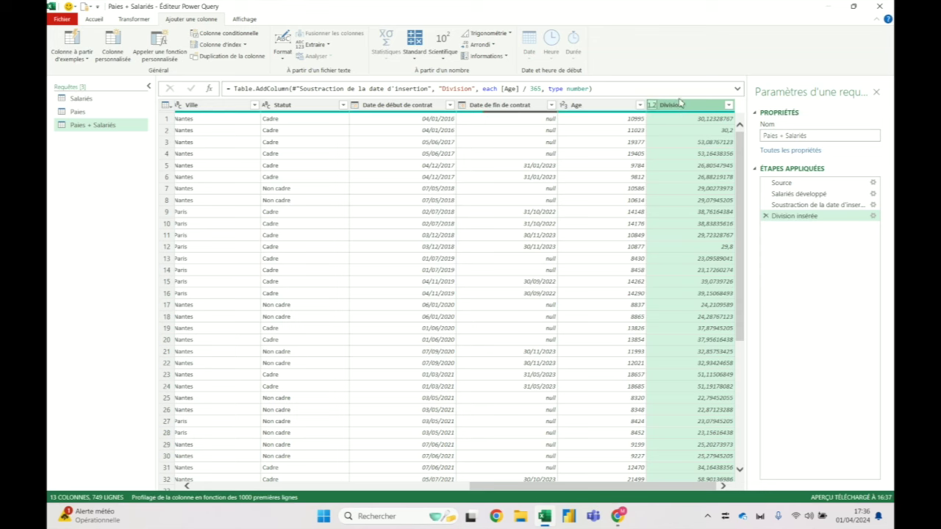
{"action": "left_click", "coordinate": [541, 89]}
{"action": "type", "text": ".25"}
{"action": "key", "text": "Return"}
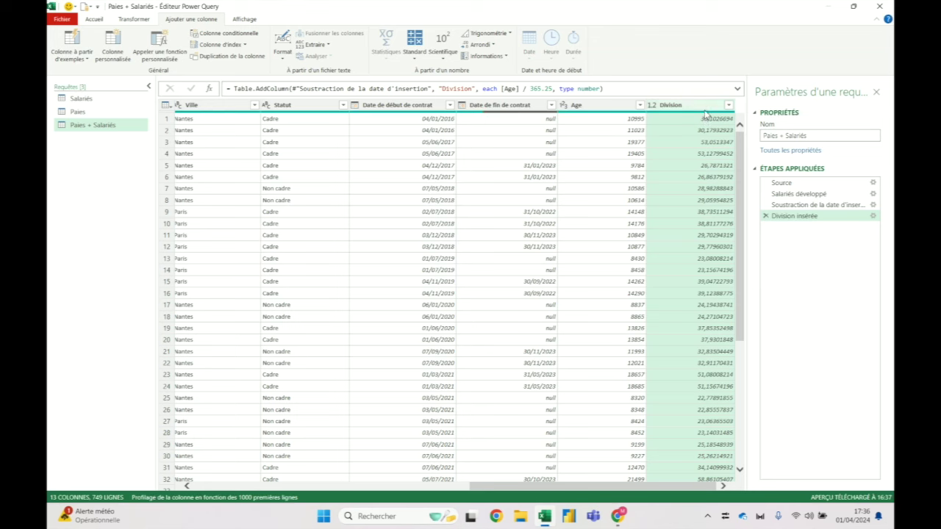
Step: Drop the Division column, divide Age in place by 365.25, and round it down to integers
{"action": "left_click", "coordinate": [765, 216]}
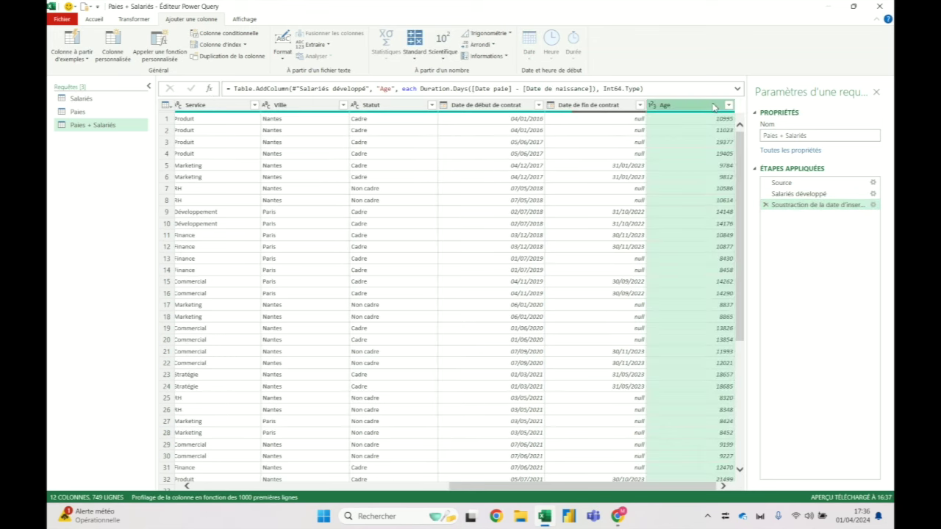
{"action": "left_click", "coordinate": [144, 22]}
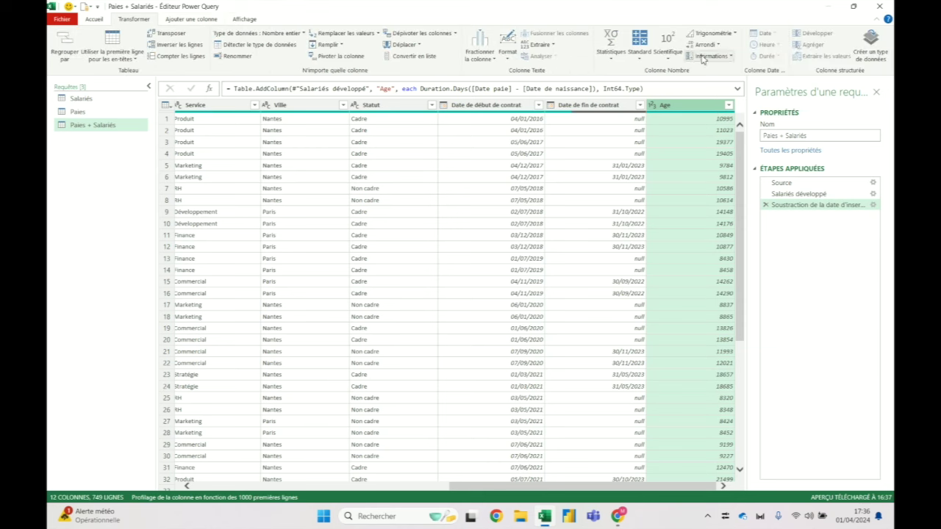
{"action": "left_click", "coordinate": [648, 58]}
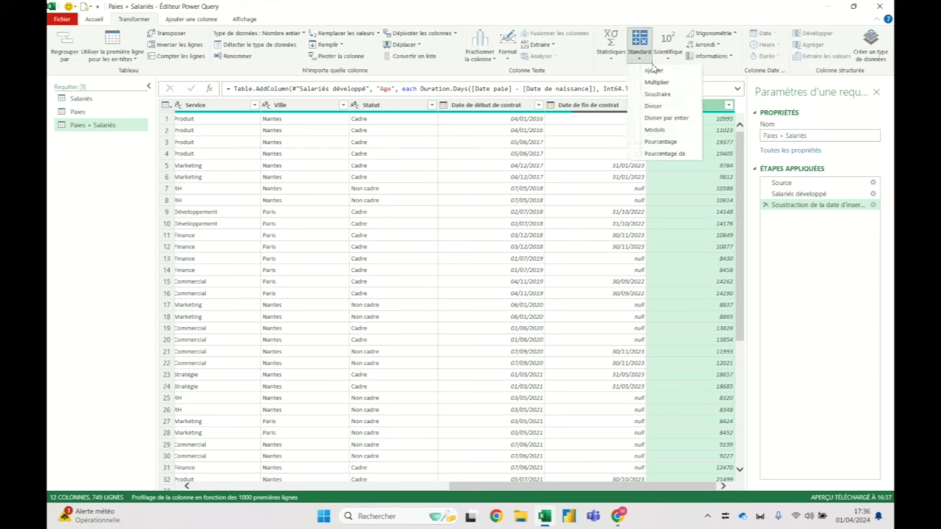
{"action": "left_click", "coordinate": [657, 107]}
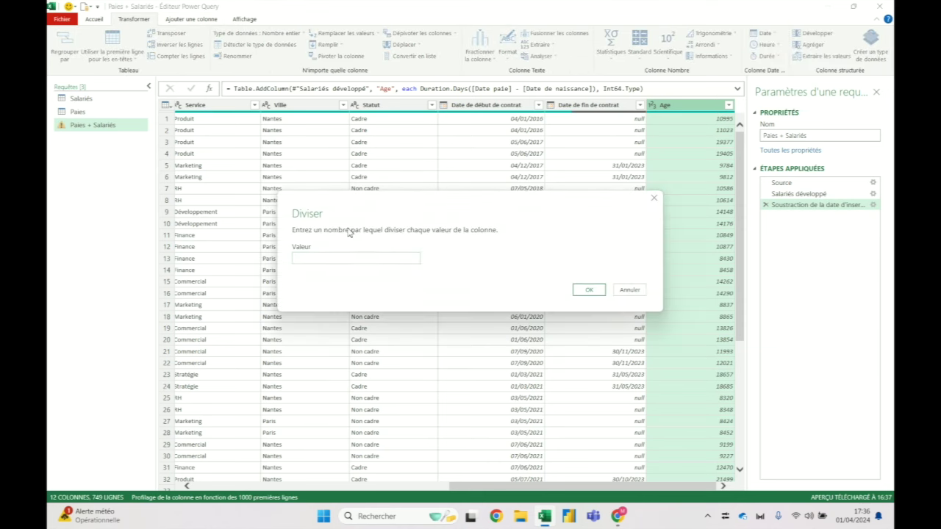
{"action": "type", "text": "365"}
{"action": "key", "text": "Return"}
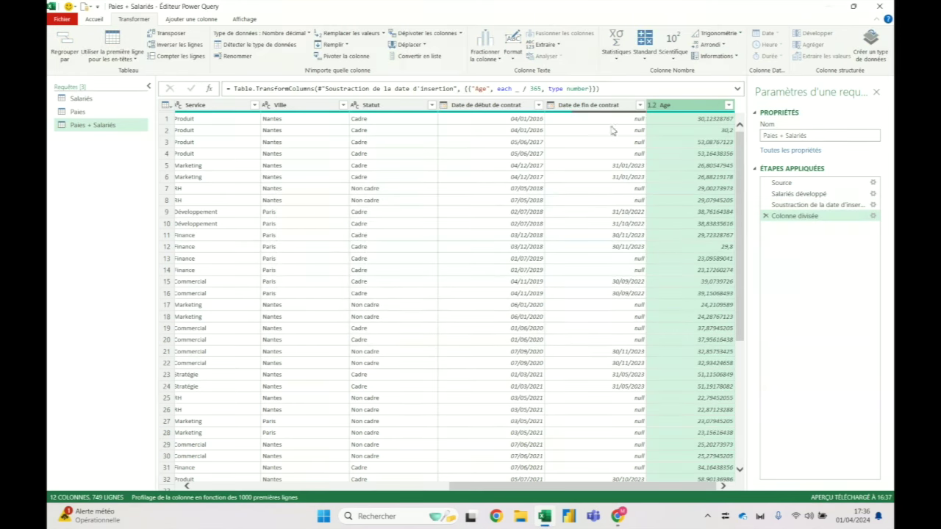
{"action": "double_click", "coordinate": [541, 88]}
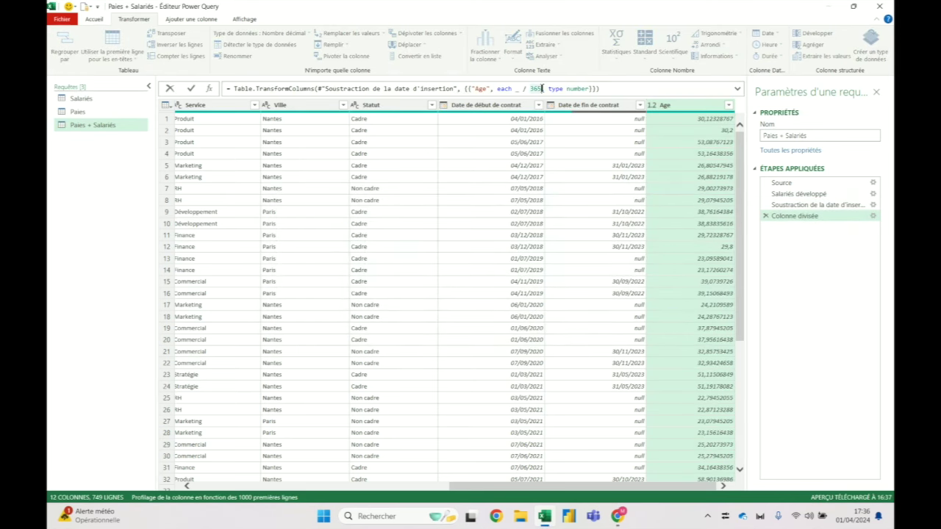
{"action": "type", "text": ".25"}
{"action": "key", "text": "Return"}
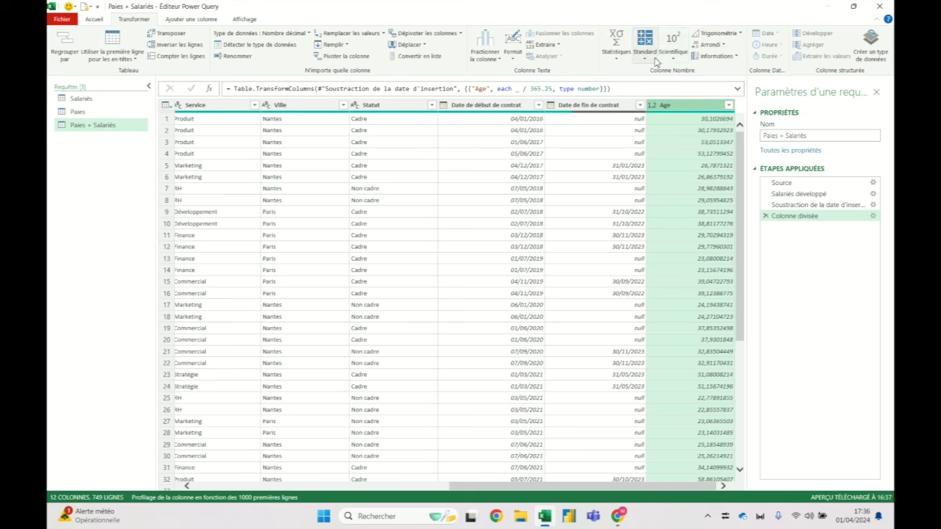
{"action": "left_click", "coordinate": [710, 44]}
{"action": "left_click", "coordinate": [727, 70]}
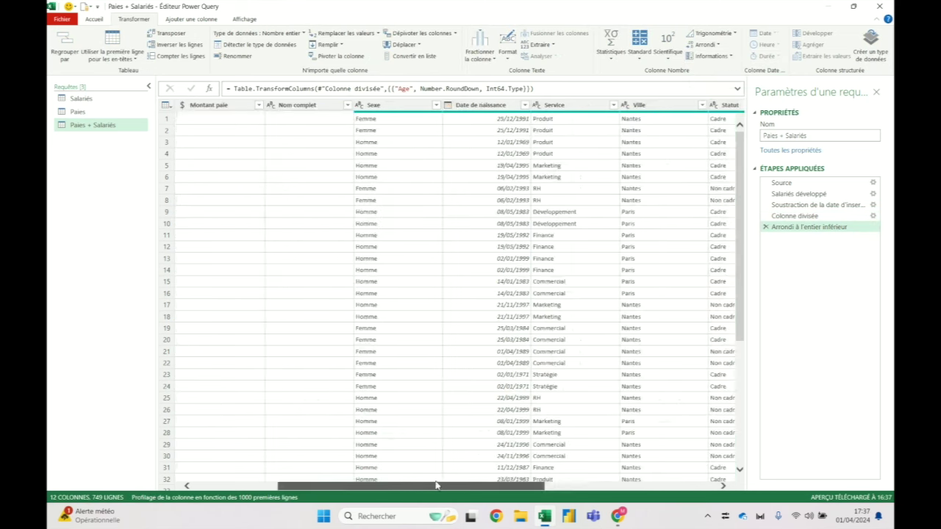
{"action": "left_click_drag", "start_coordinate": [653, 486], "coordinate": [398, 487]}
{"action": "left_click", "coordinate": [696, 119]}
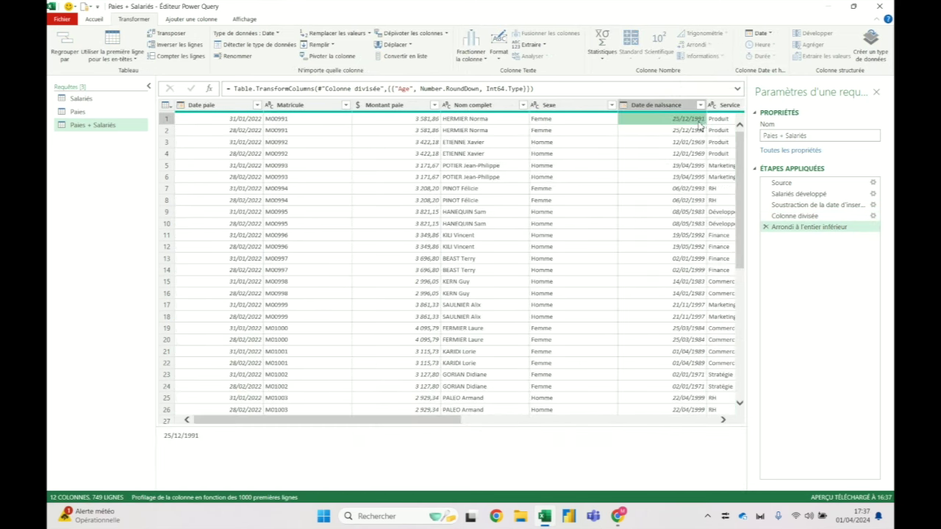
{"action": "left_click", "coordinate": [235, 120]}
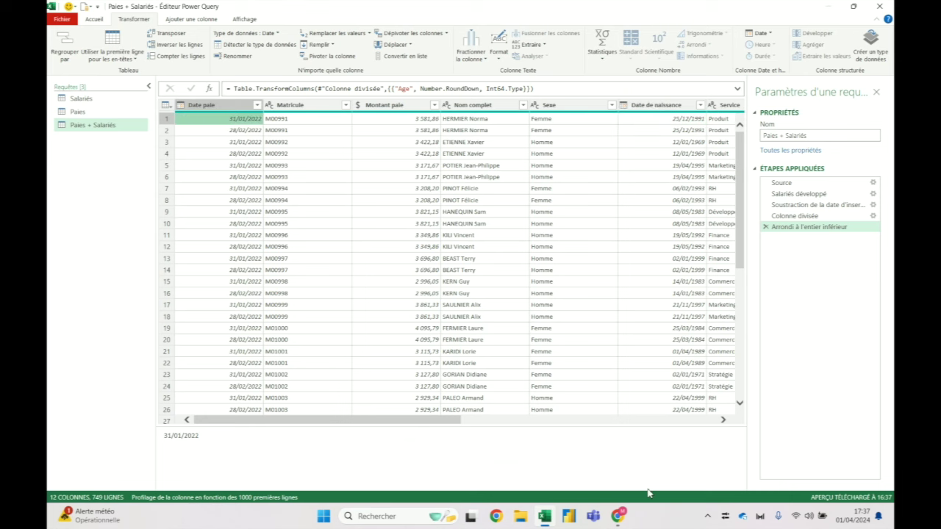
{"action": "left_click_drag", "start_coordinate": [388, 420], "coordinate": [771, 422]}
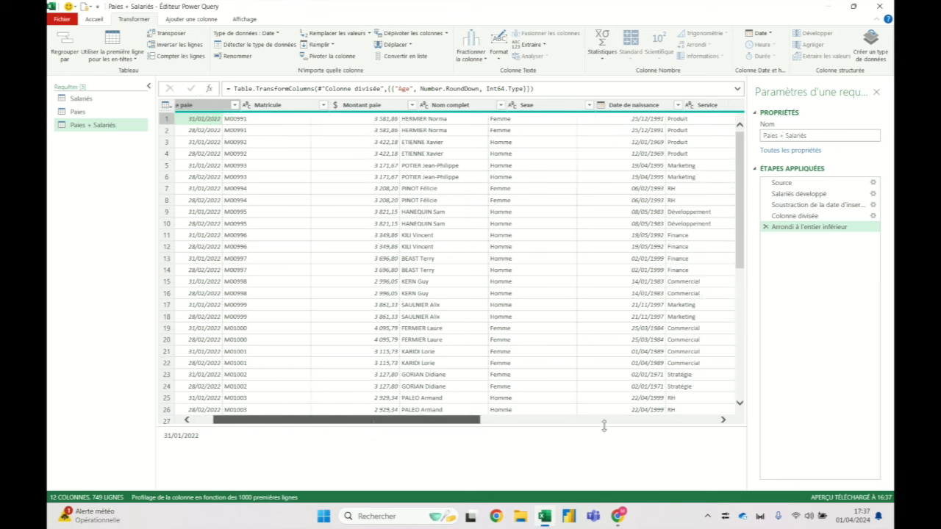
{"action": "left_click", "coordinate": [714, 122]}
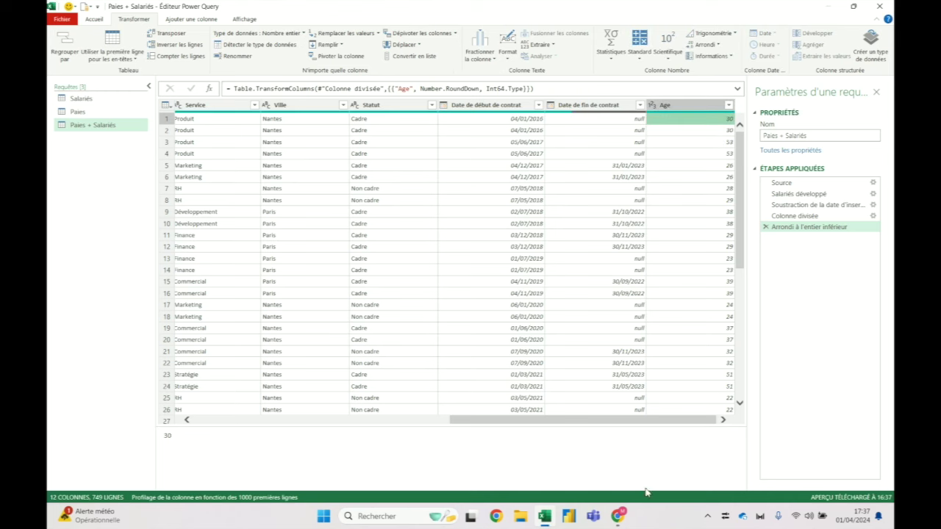
{"action": "left_click_drag", "start_coordinate": [557, 420], "coordinate": [213, 437]}
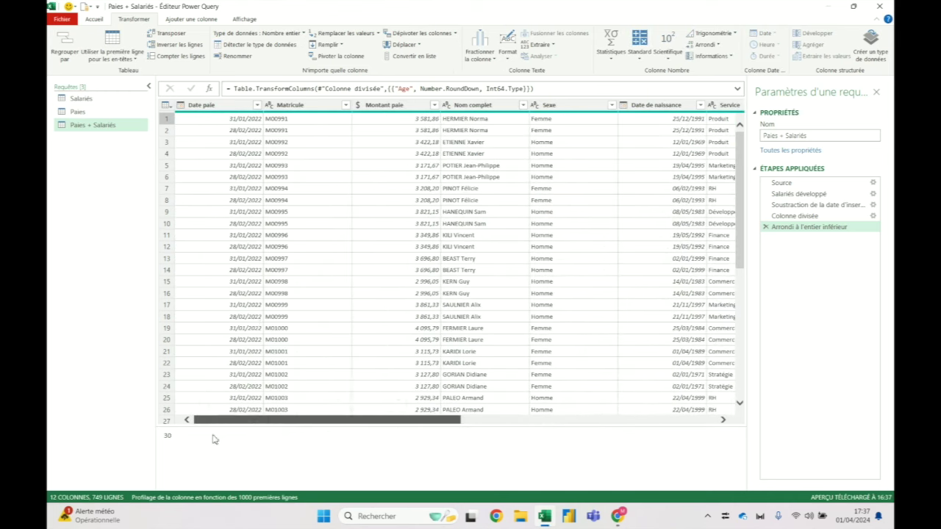
{"action": "left_click", "coordinate": [675, 121]}
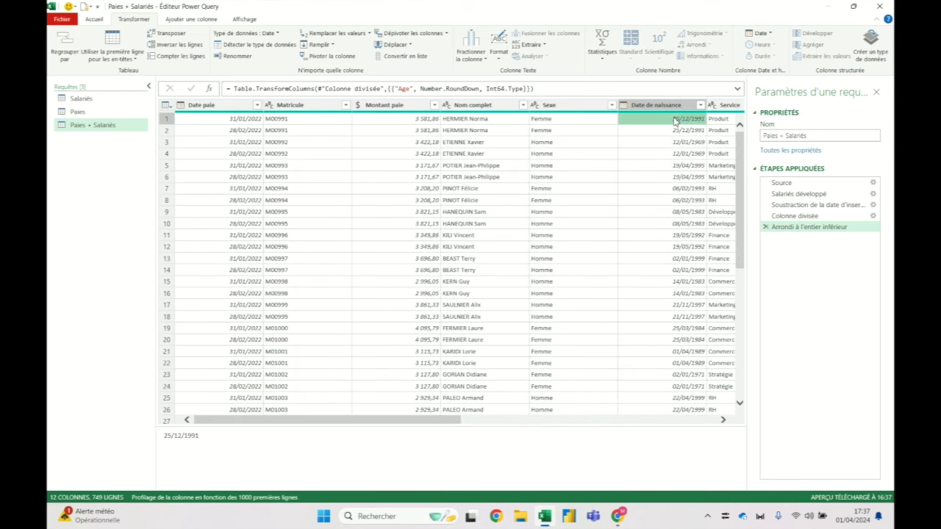
{"action": "left_click", "coordinate": [247, 122]}
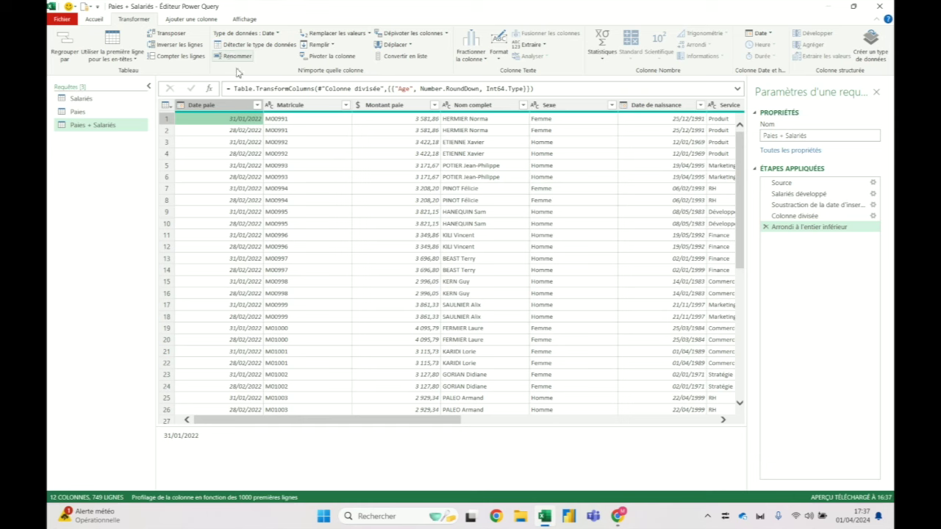
Step: Sort the rows ascending by Matricule, then by Date paie
{"action": "left_click", "coordinate": [346, 106]}
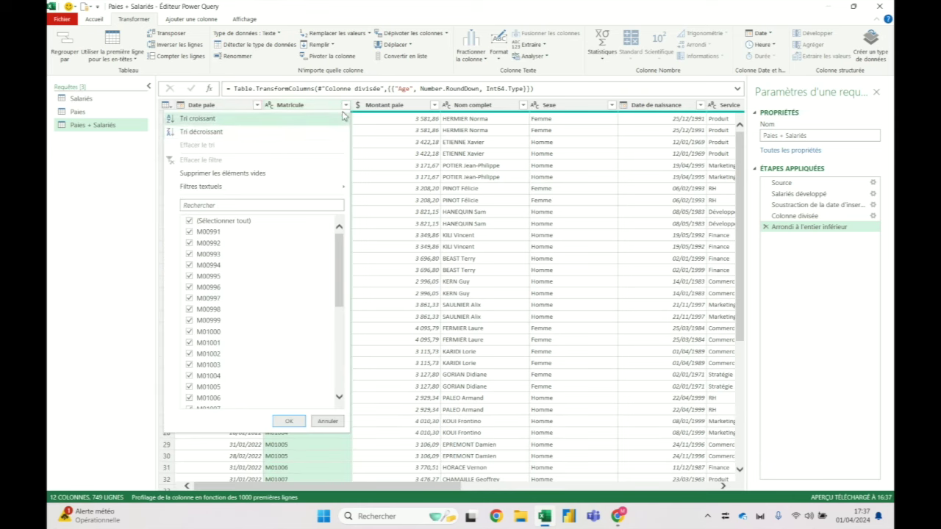
{"action": "left_click", "coordinate": [223, 122]}
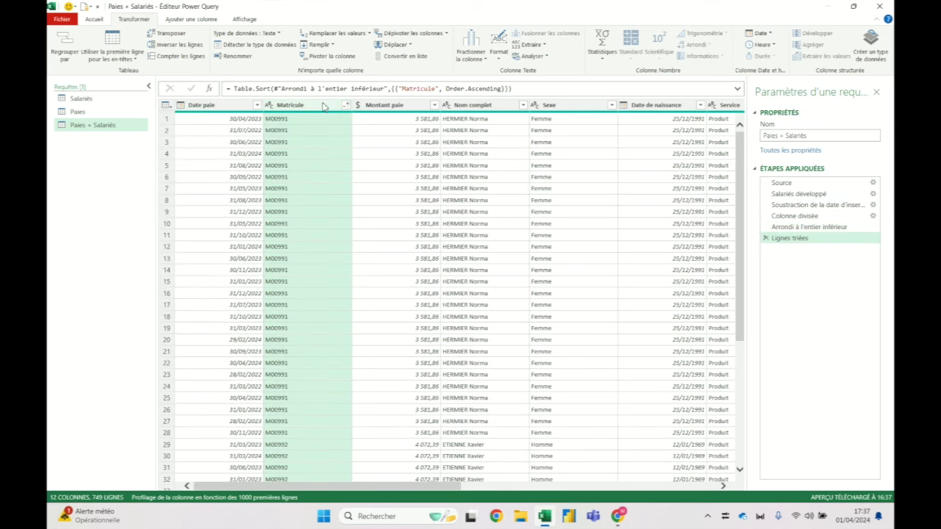
{"action": "left_click", "coordinate": [257, 105]}
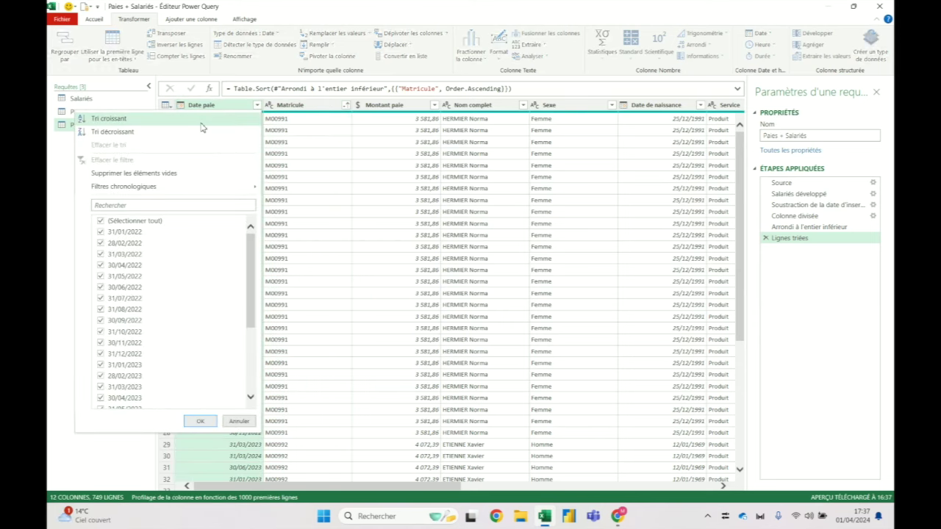
{"action": "left_click", "coordinate": [253, 119]}
{"action": "left_click", "coordinate": [257, 124]}
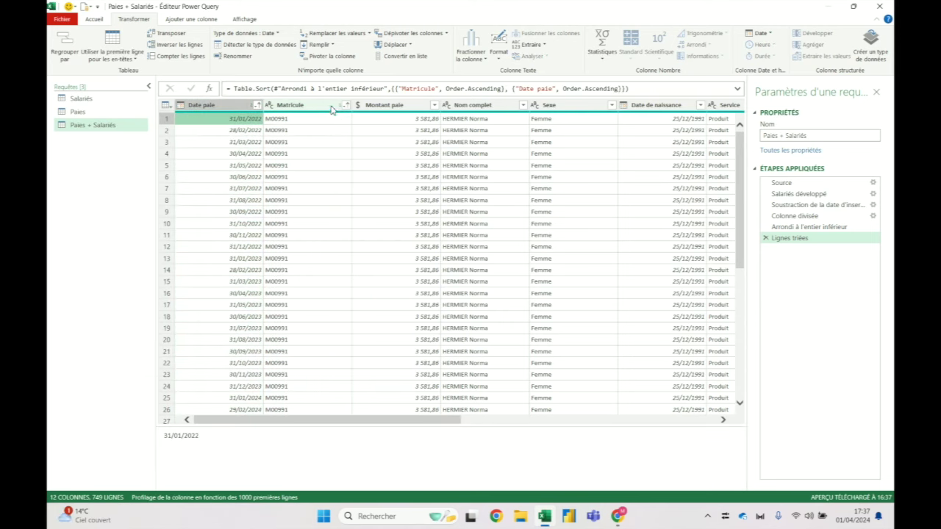
Step: Verify the Matricule and Date paie sort order and the Age values in rows 11, 12 and 24
{"action": "left_click", "coordinate": [332, 109]}
{"action": "left_click", "coordinate": [236, 107]}
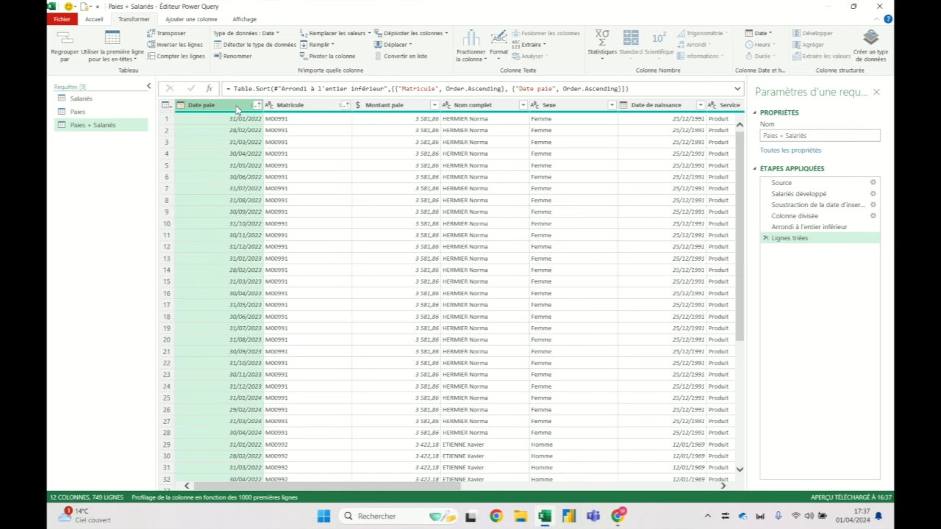
{"action": "left_click", "coordinate": [248, 250]}
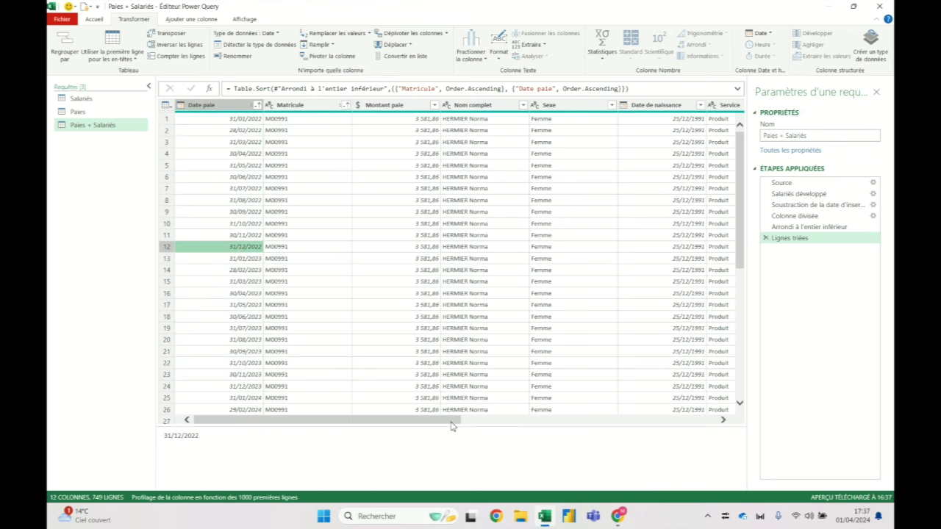
{"action": "left_click_drag", "start_coordinate": [450, 421], "coordinate": [369, 436]}
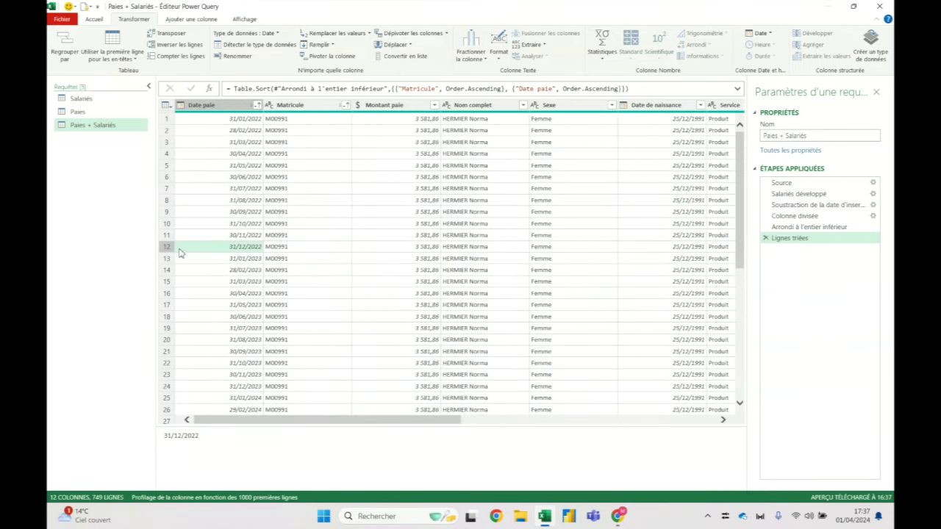
{"action": "left_click", "coordinate": [166, 247]}
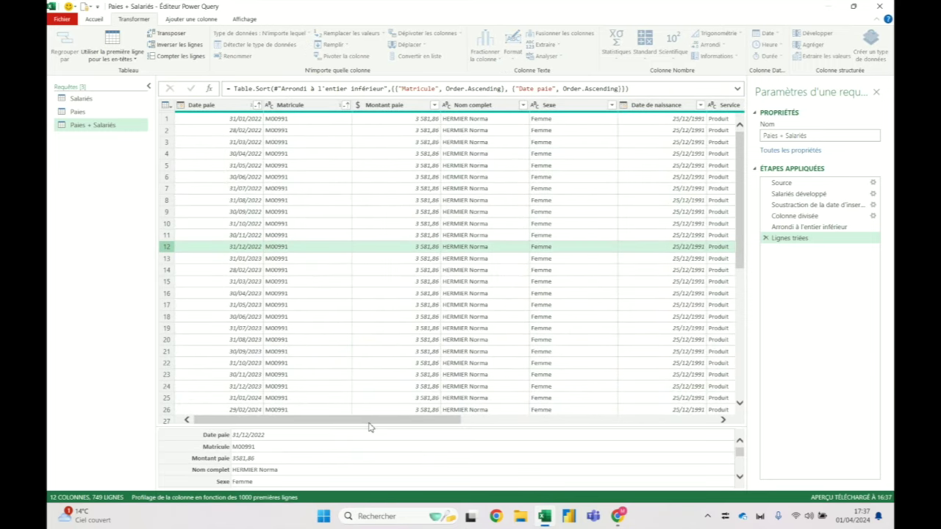
{"action": "left_click_drag", "start_coordinate": [370, 421], "coordinate": [626, 421]}
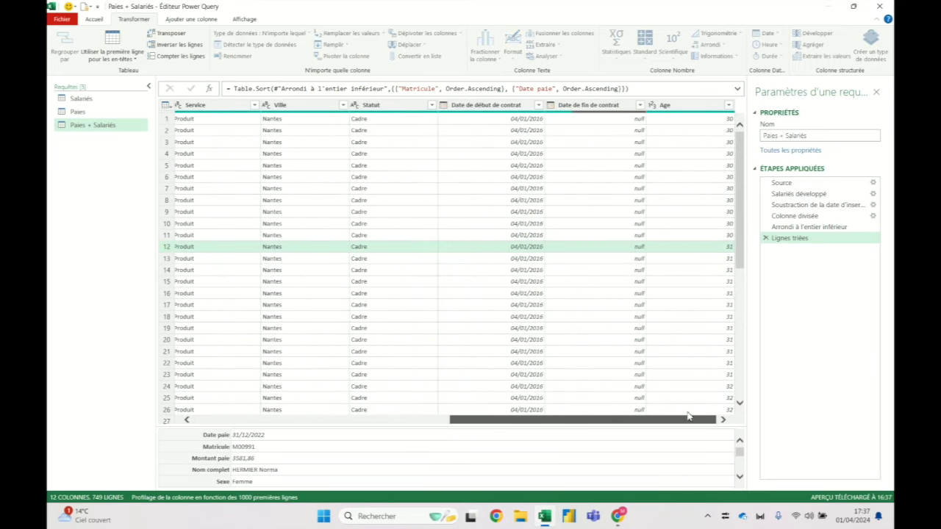
{"action": "left_click", "coordinate": [730, 235]}
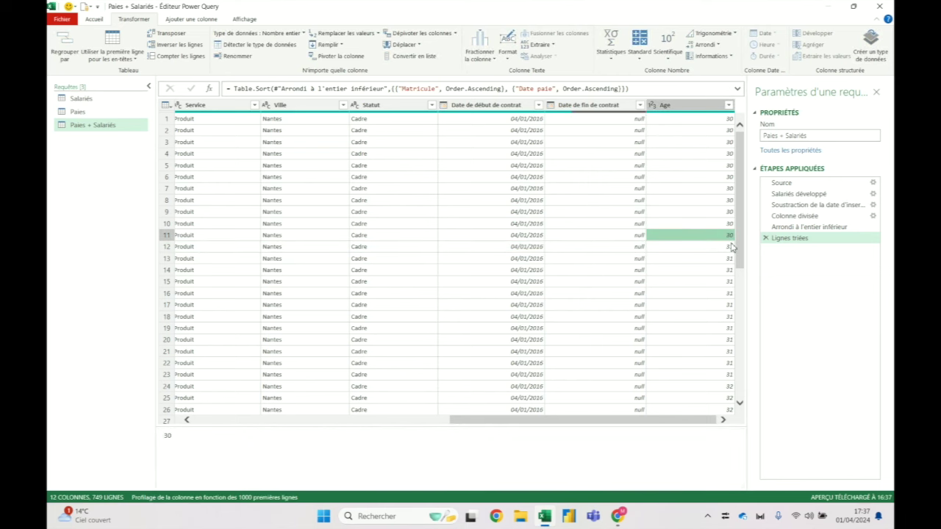
{"action": "left_click", "coordinate": [730, 249]}
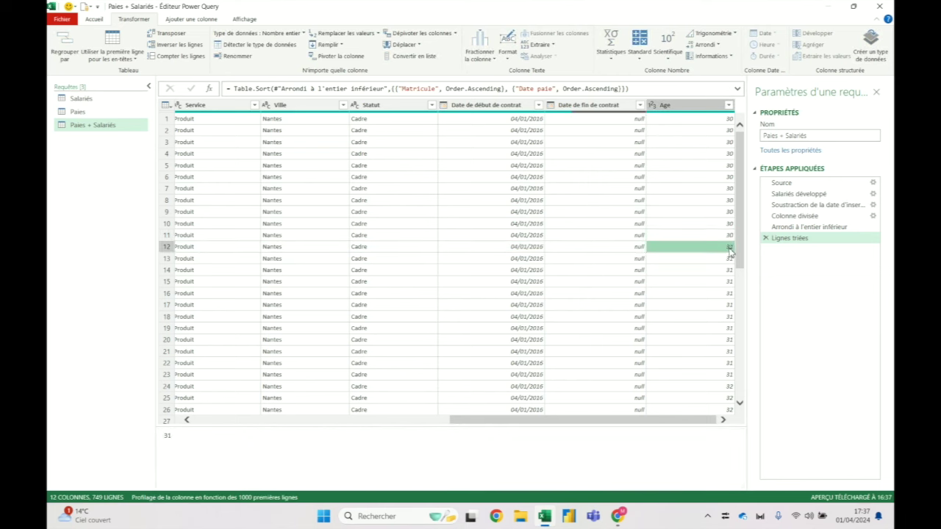
{"action": "left_click", "coordinate": [729, 386]}
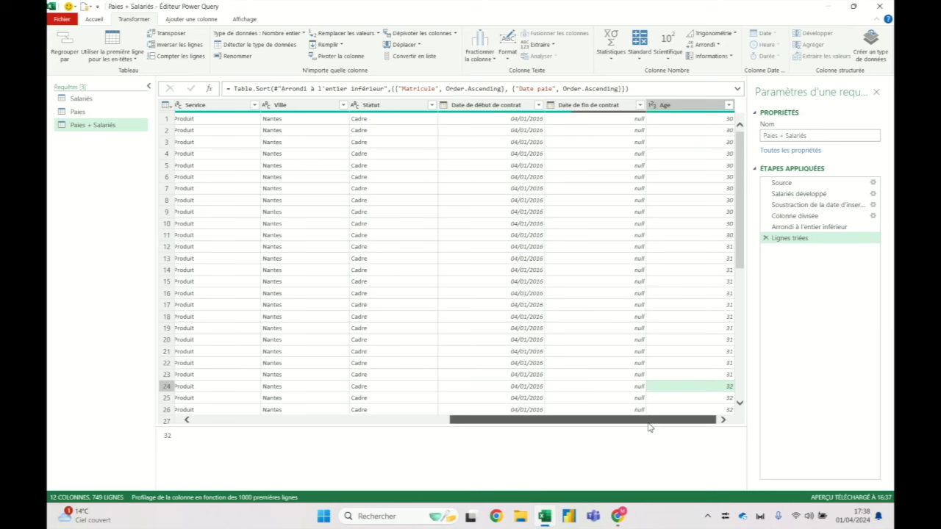
Step: Close the editor and load the sorted Paies + Salariés query into the workbook
{"action": "left_click_drag", "start_coordinate": [652, 420], "coordinate": [273, 438]}
{"action": "left_click_drag", "start_coordinate": [441, 420], "coordinate": [698, 416]}
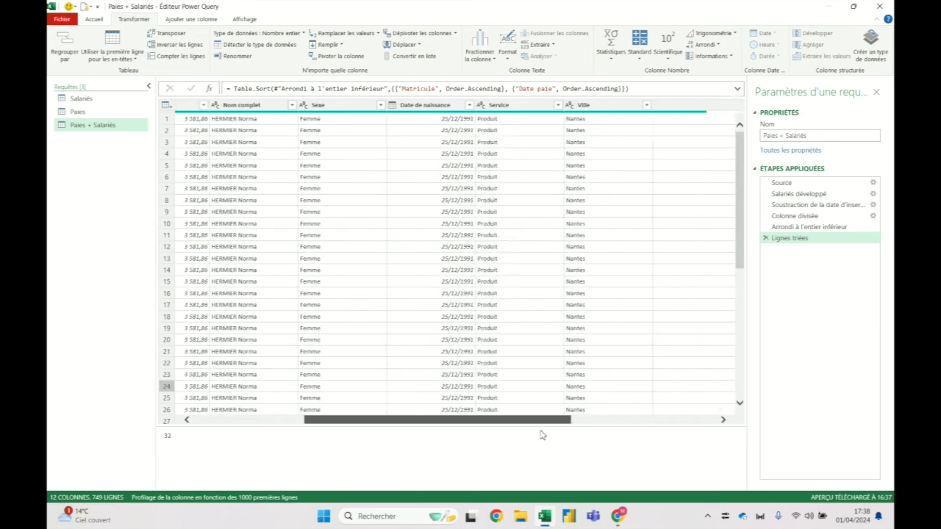
{"action": "left_click", "coordinate": [687, 108]}
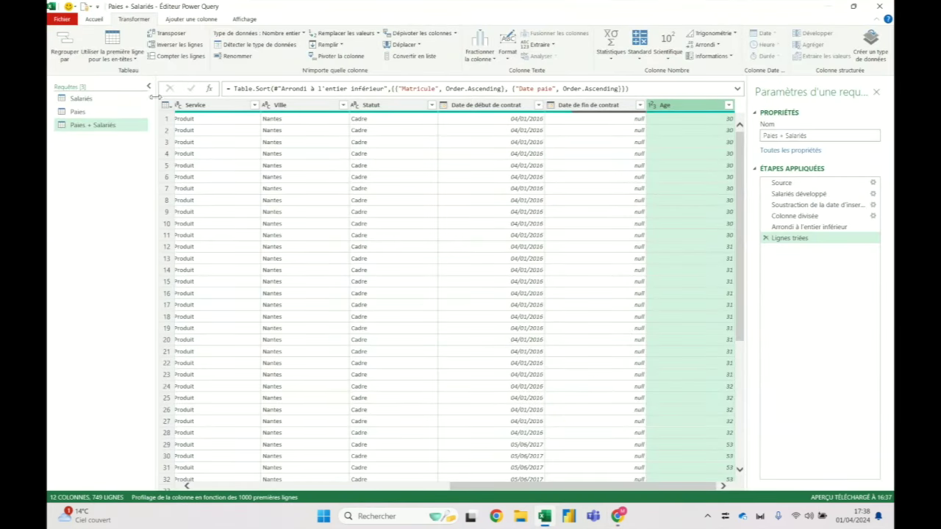
{"action": "left_click", "coordinate": [93, 20]}
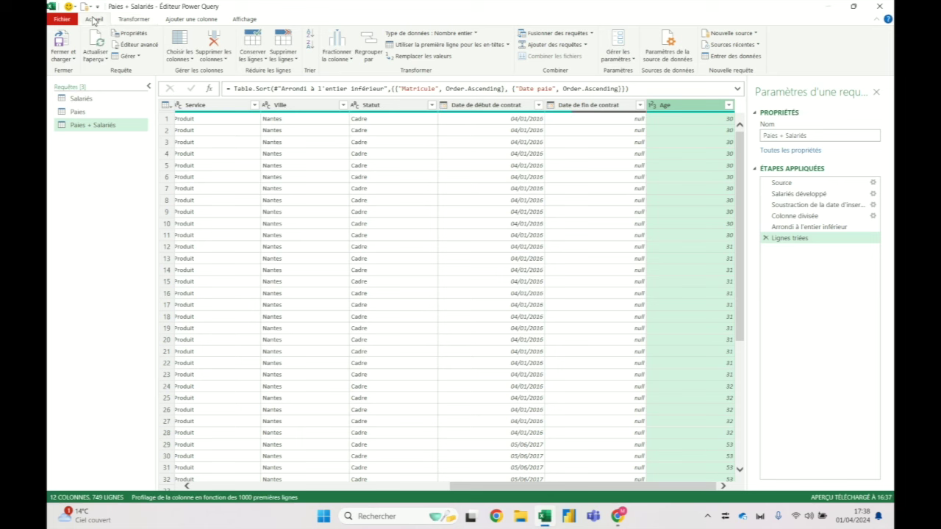
{"action": "left_click", "coordinate": [70, 40]}
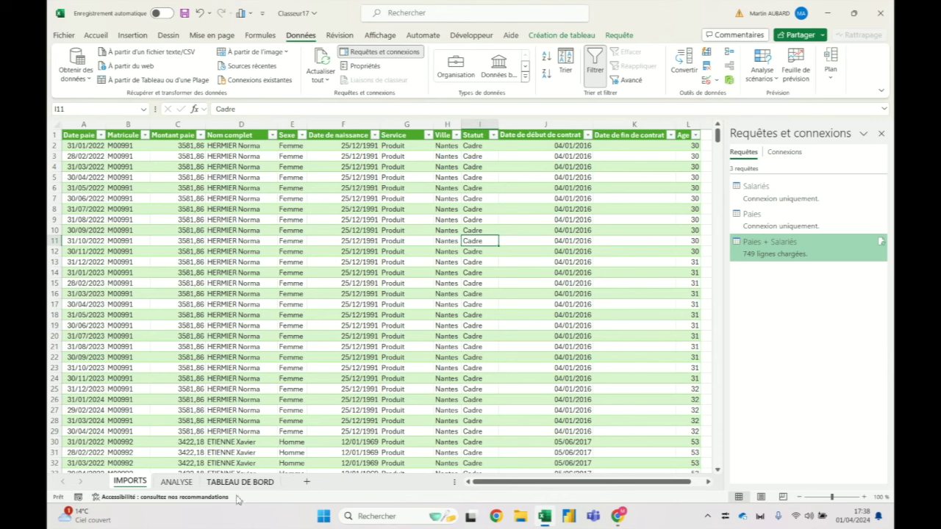
Step: Glance at the ANALYSE and TABLEAU DE BORD sheets, then reopen the Paies + Salariés query in Power Query
{"action": "left_click", "coordinate": [176, 482]}
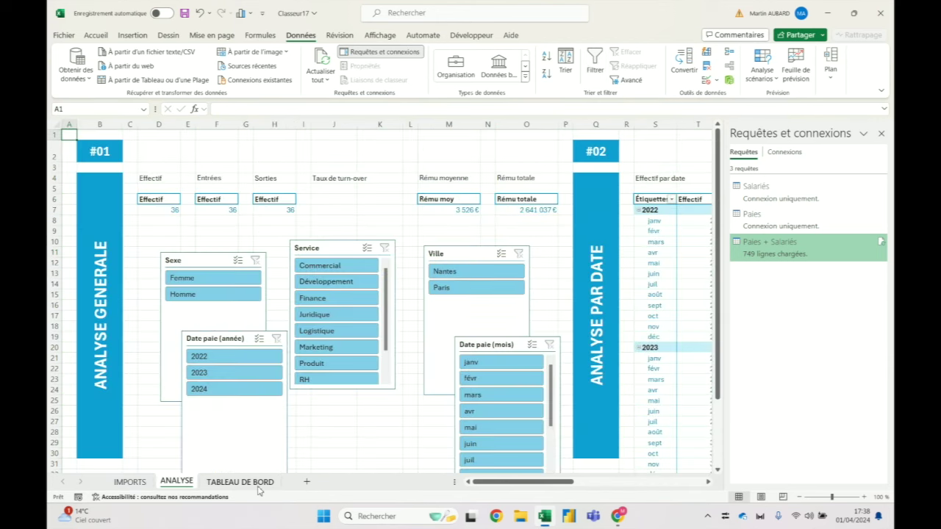
{"action": "left_click", "coordinate": [250, 482]}
{"action": "left_click_drag", "start_coordinate": [573, 483], "coordinate": [643, 484]}
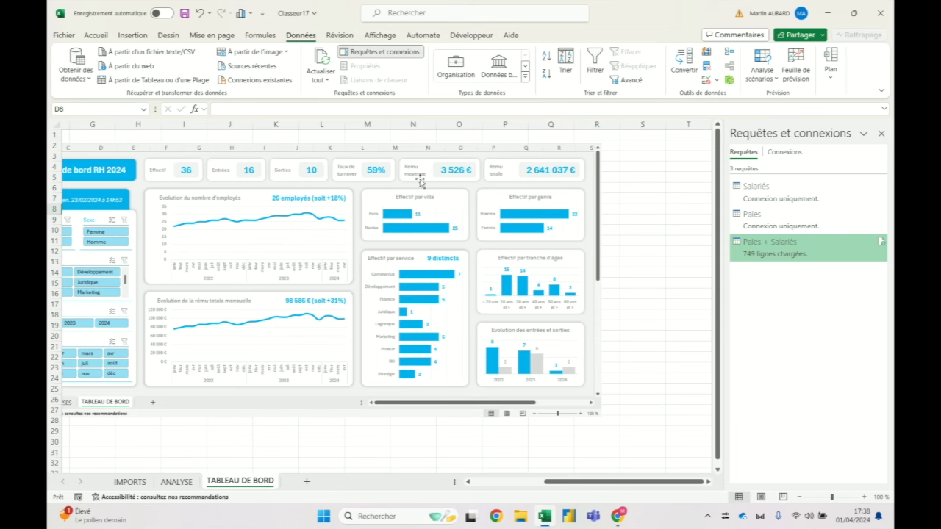
{"action": "left_click", "coordinate": [802, 256]}
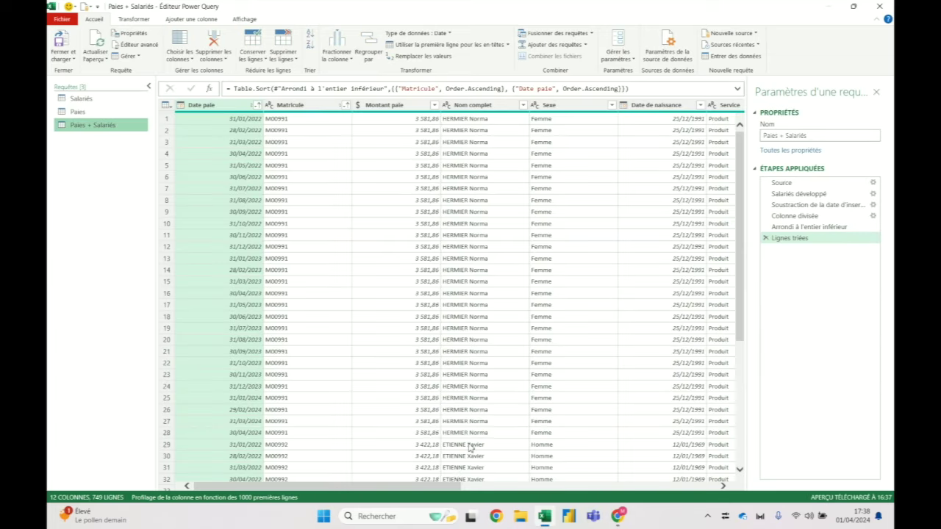
{"action": "left_click_drag", "start_coordinate": [456, 486], "coordinate": [713, 486]}
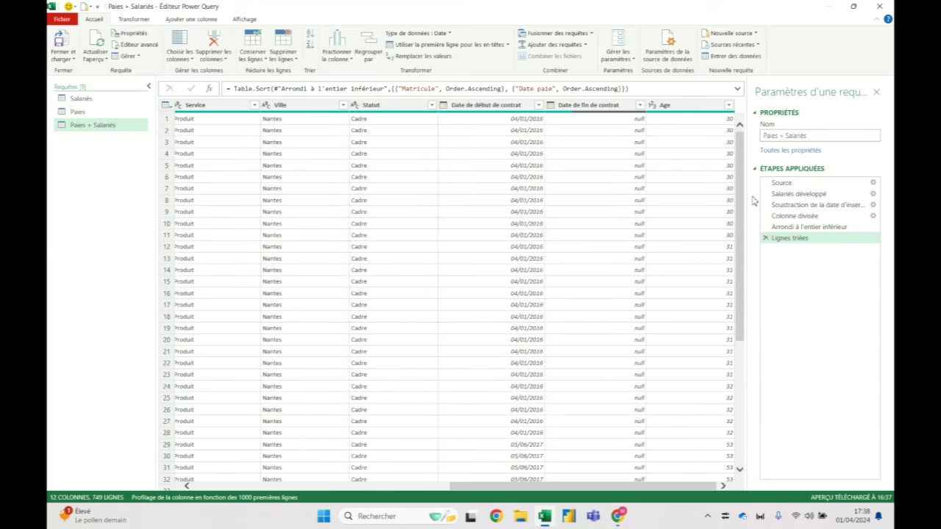
Step: From the Age column, add a Diviser par entier column with divisor 10
{"action": "left_click", "coordinate": [698, 107]}
{"action": "left_click", "coordinate": [180, 19]}
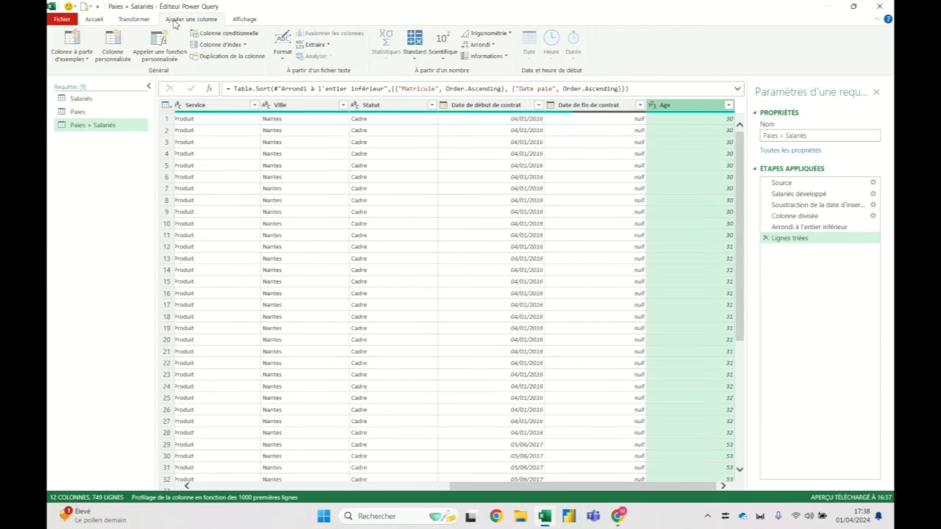
{"action": "left_click", "coordinate": [421, 59]}
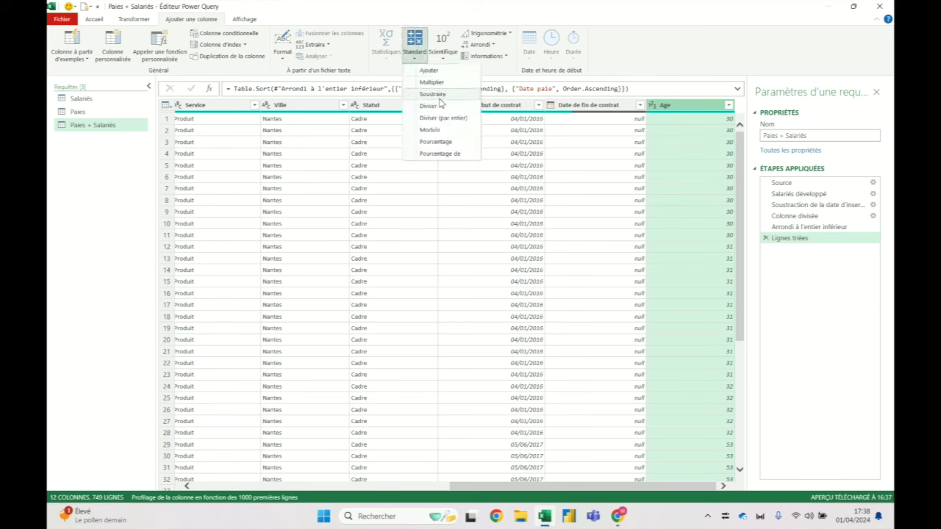
{"action": "left_click", "coordinate": [444, 125]}
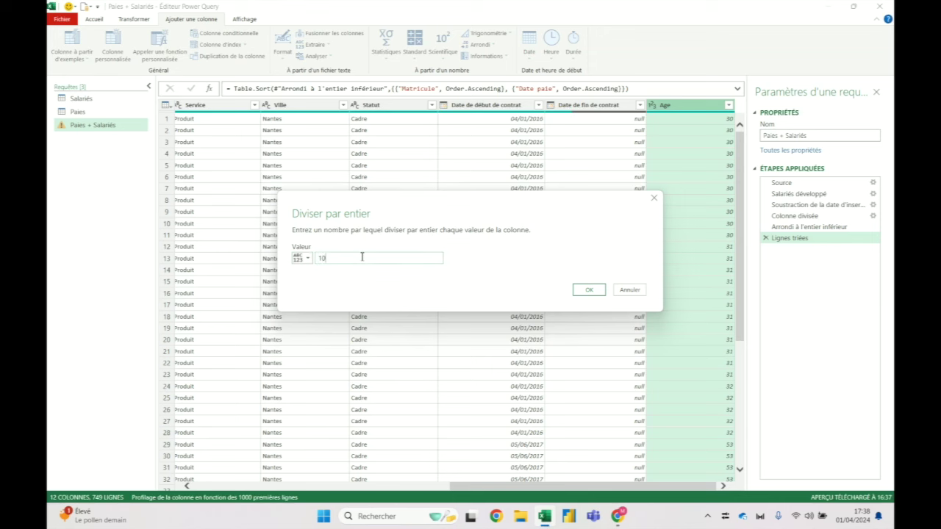
{"action": "key", "text": "Return"}
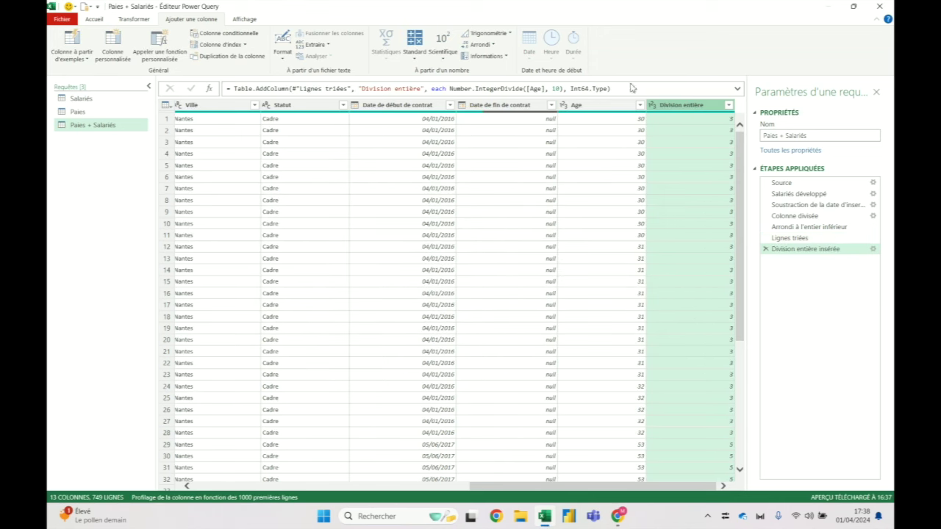
{"action": "left_click_drag", "start_coordinate": [419, 88], "coordinate": [365, 89]}
Step: Rename the new column Tranche d'âges and multiply its integer division by 10
{"action": "type", "text": "Tranche d'âges"}
{"action": "key", "text": "Return"}
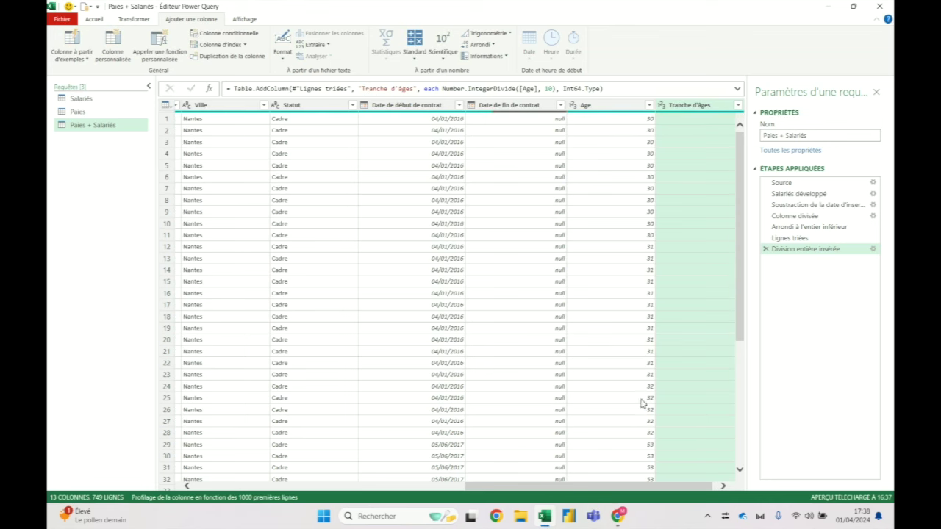
{"action": "left_click_drag", "start_coordinate": [633, 486], "coordinate": [698, 486]}
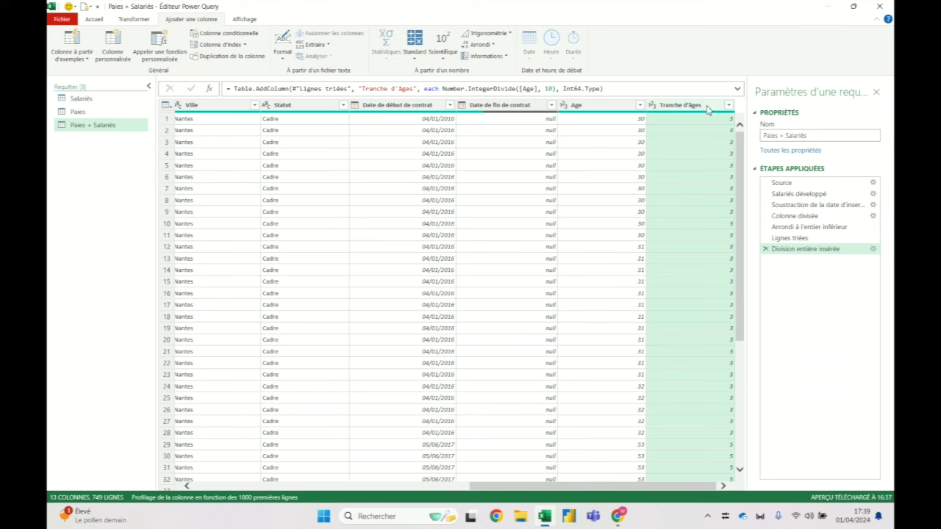
{"action": "left_click", "coordinate": [559, 88]}
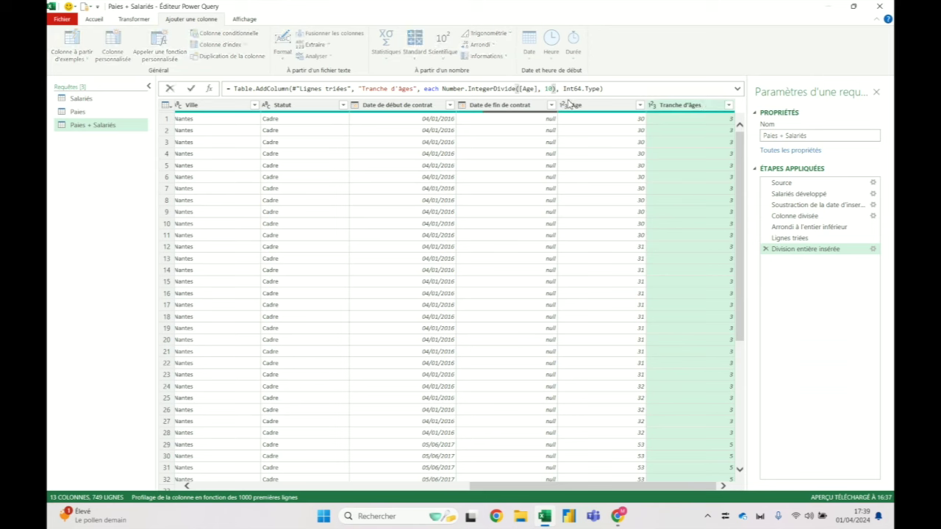
{"action": "key", "text": "Right"}
{"action": "type", "text": "*10"}
{"action": "key", "text": "Return"}
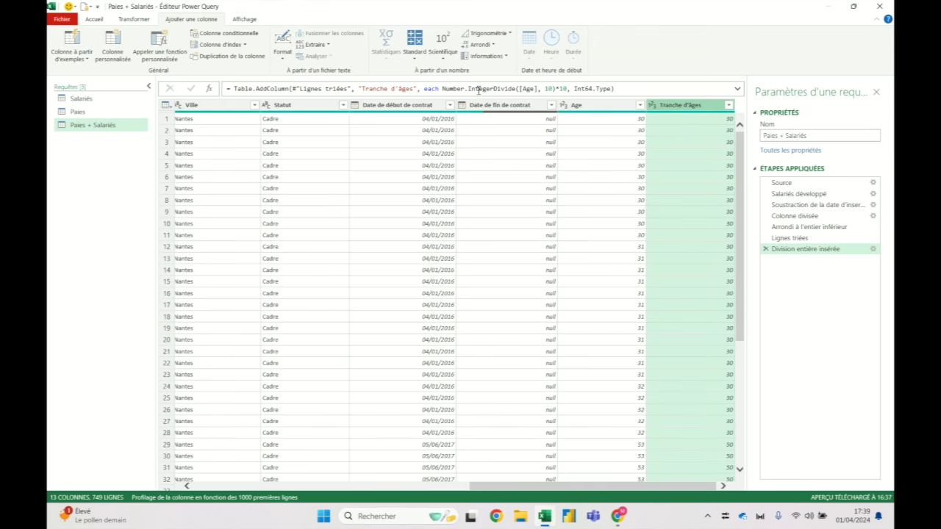
Step: Compare row 13's Age with its Tranche d'âges value, leaving the formula unchanged
{"action": "left_click", "coordinate": [628, 260]}
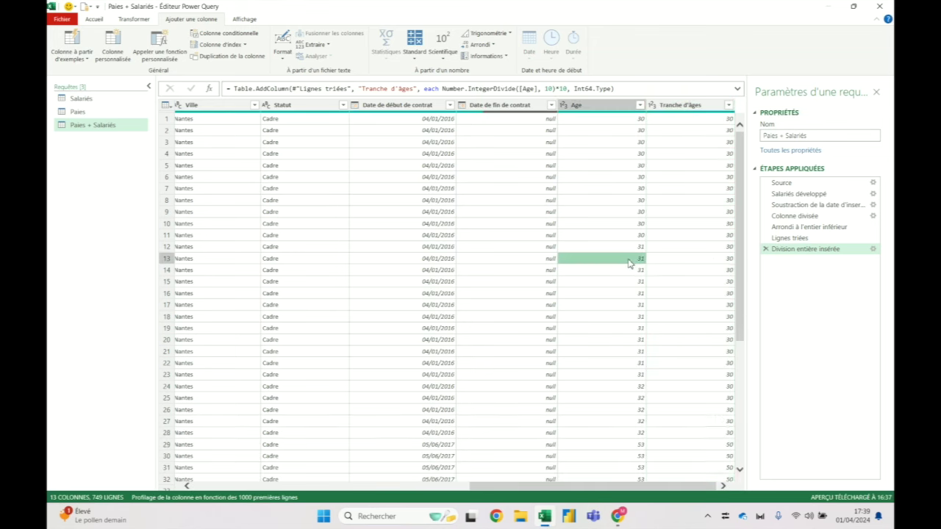
{"action": "left_click", "coordinate": [673, 261]}
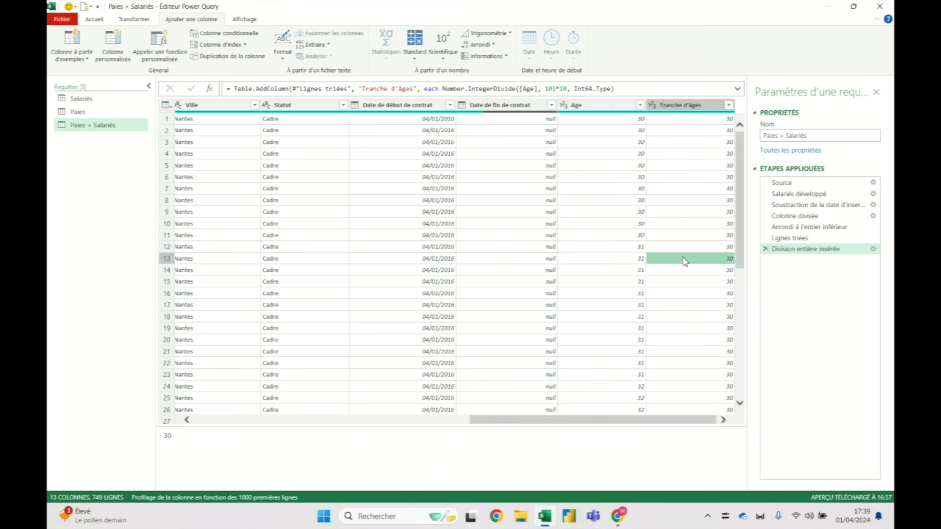
{"action": "left_click", "coordinate": [627, 262]}
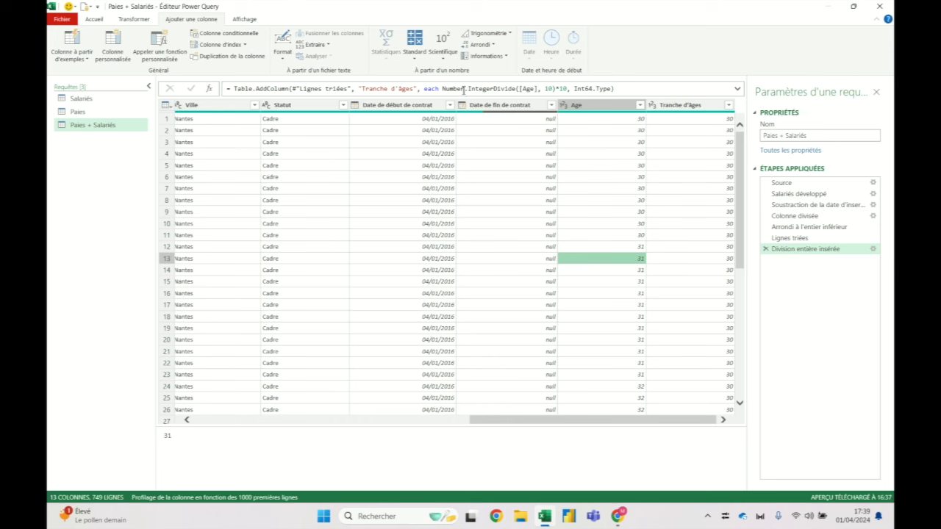
{"action": "left_click_drag", "start_coordinate": [441, 89], "coordinate": [546, 88]}
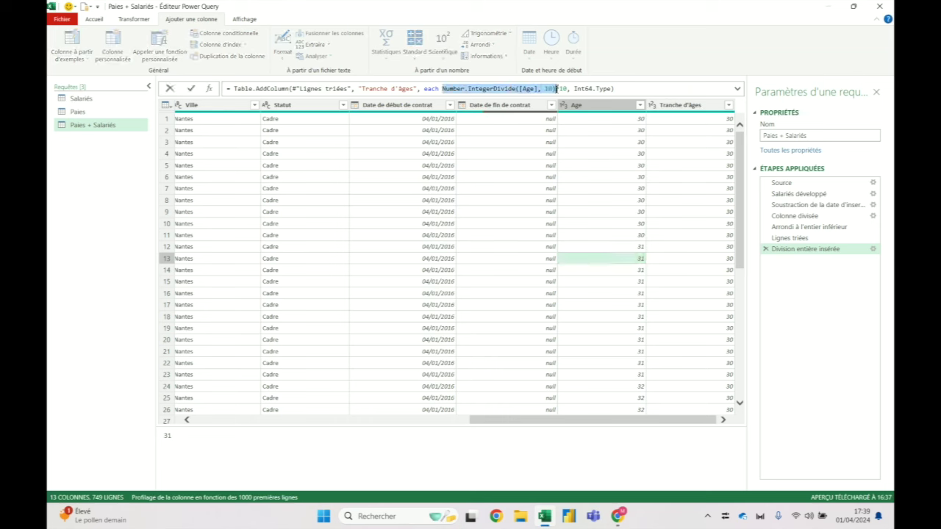
{"action": "left_click", "coordinate": [561, 89]}
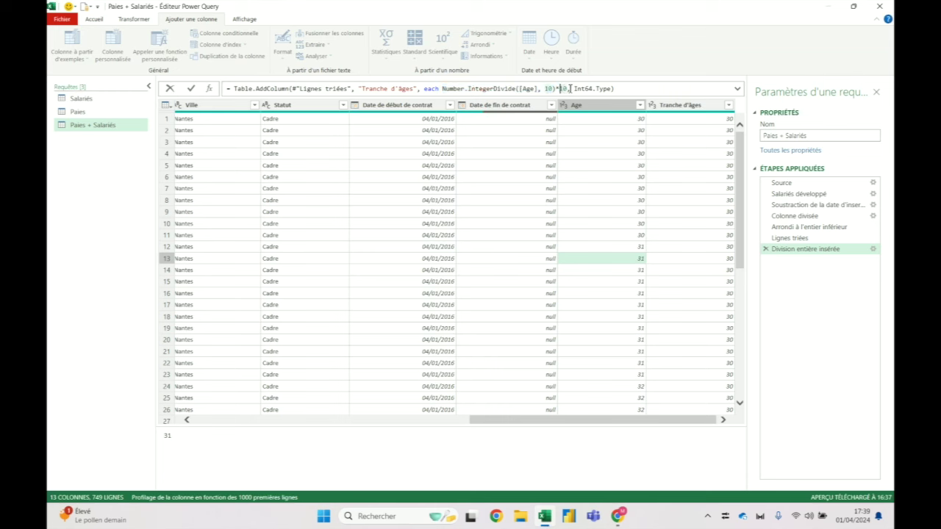
{"action": "left_click", "coordinate": [679, 106]}
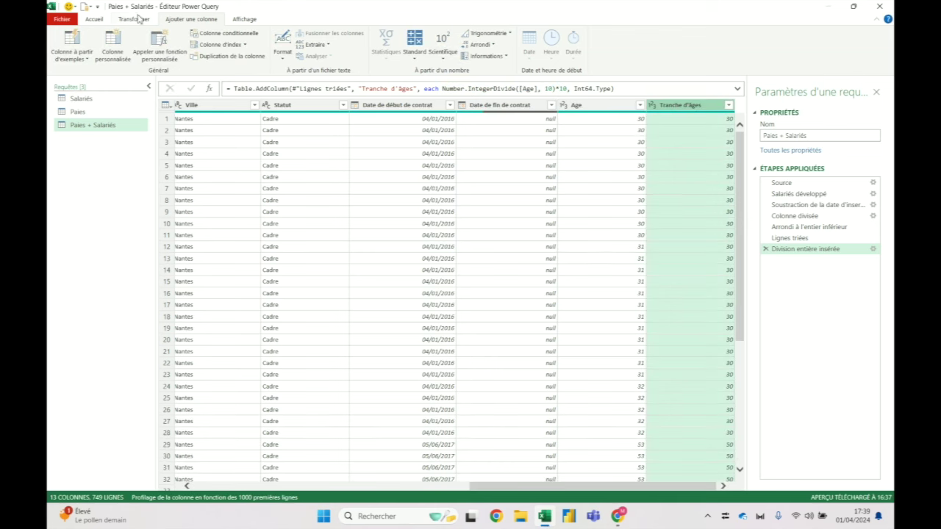
{"action": "left_click", "coordinate": [137, 19]}
{"action": "left_click", "coordinate": [507, 48]}
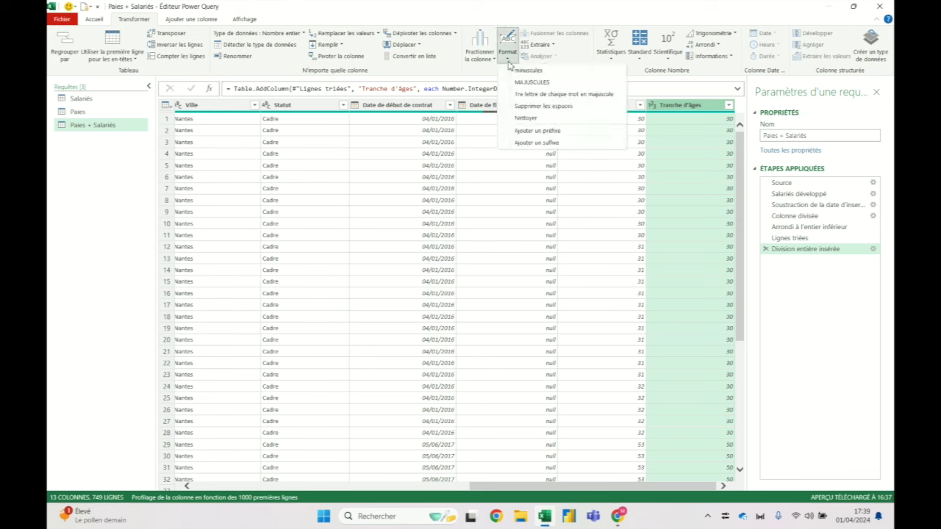
Step: Append the suffix ' ans et +' to every Tranche d'âges value and review the resulting value list
{"action": "left_click", "coordinate": [539, 143]}
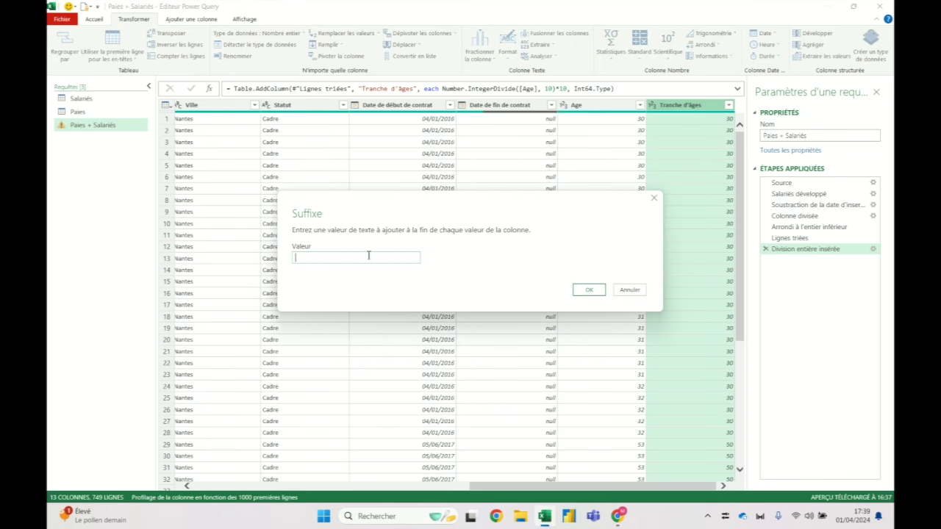
{"action": "type", "text": "ans et +"}
{"action": "key", "text": "Return"}
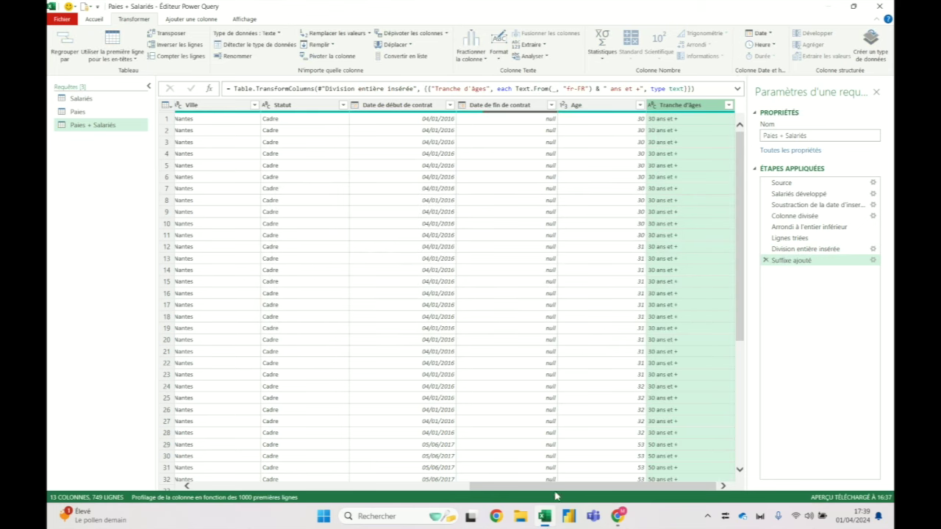
{"action": "left_click", "coordinate": [729, 106]}
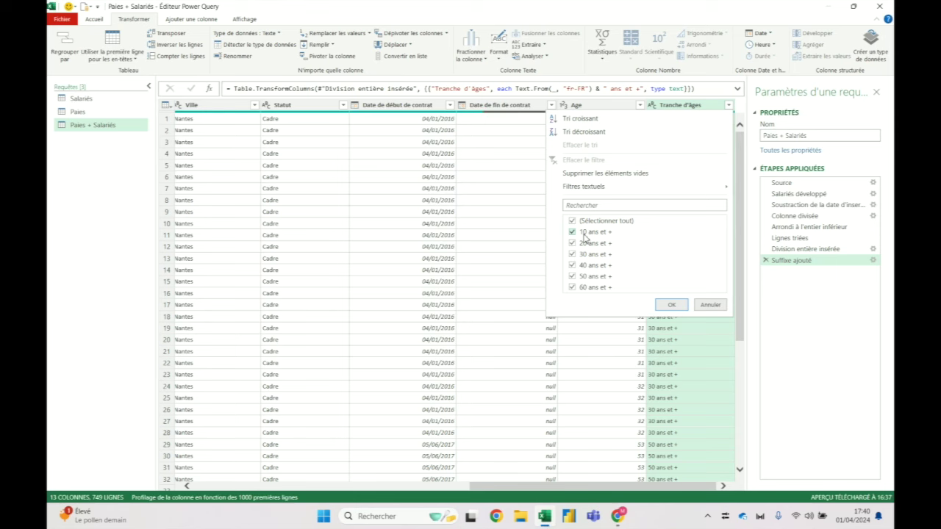
{"action": "key", "text": "Escape"}
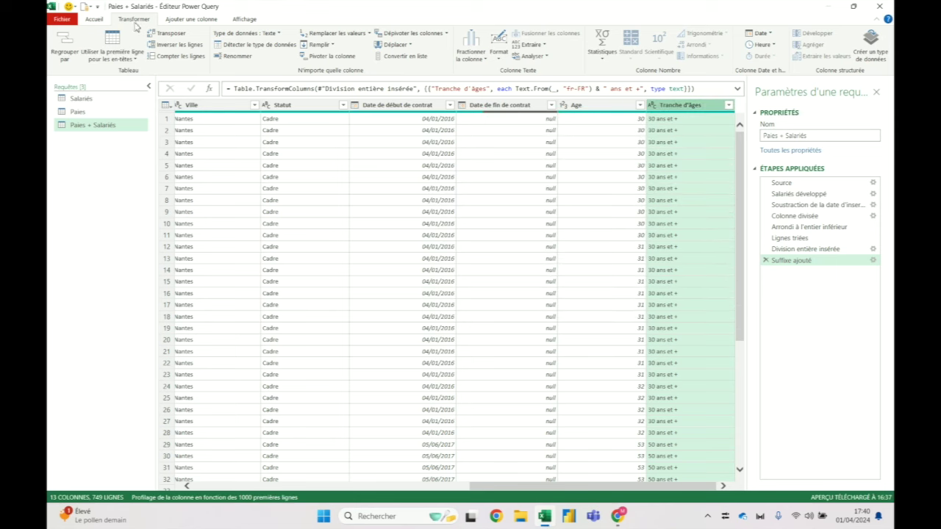
{"action": "left_click", "coordinate": [339, 34]}
{"action": "type", "text": "< 20 ans"}
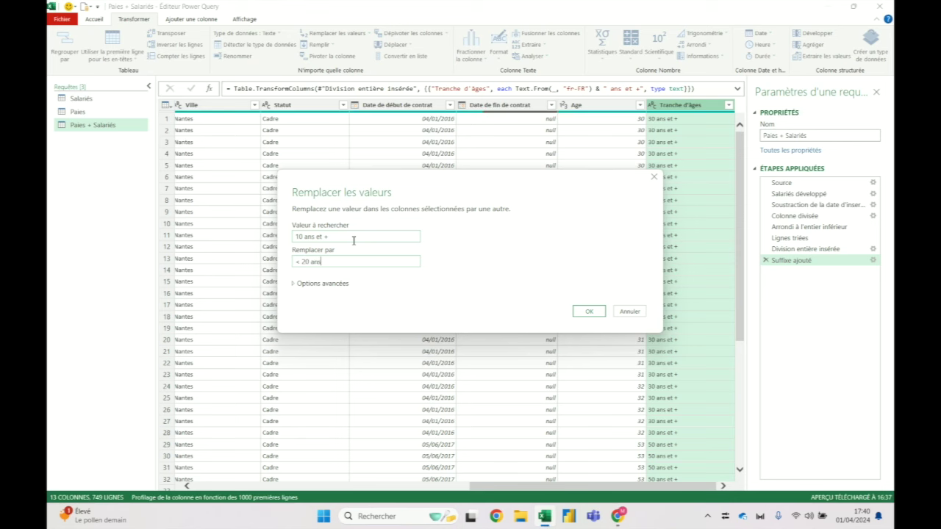
Step: Replace '10 ans et +' with '< 20 ans', verify the age bands, and close and load the query
{"action": "left_click", "coordinate": [591, 312]}
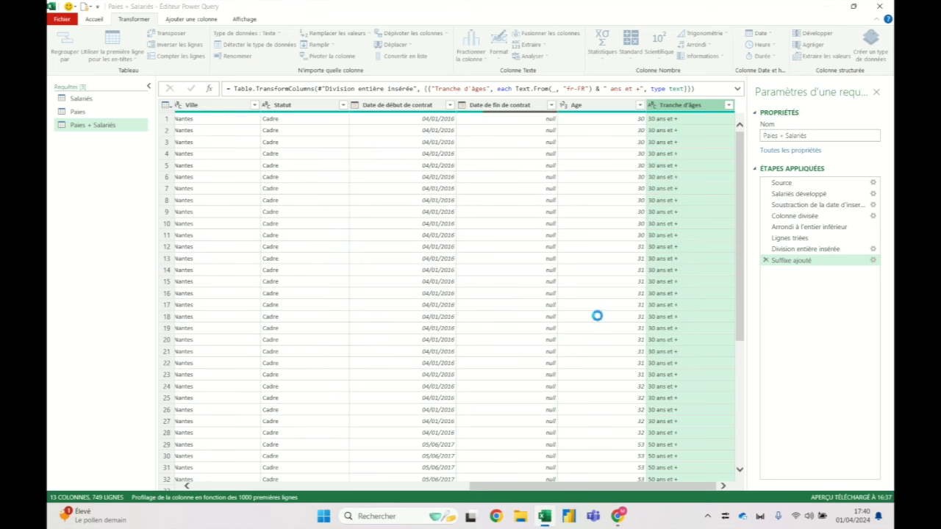
{"action": "left_click", "coordinate": [729, 105]}
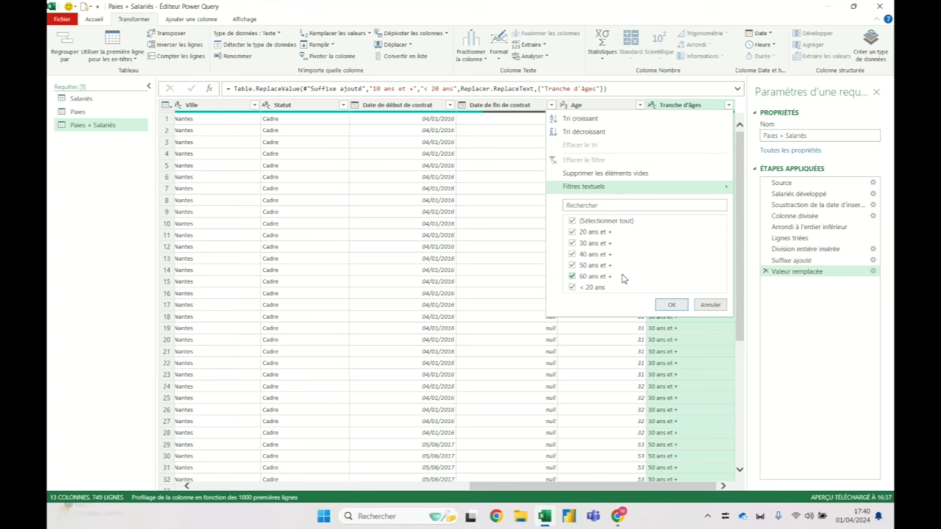
{"action": "left_click", "coordinate": [680, 306]}
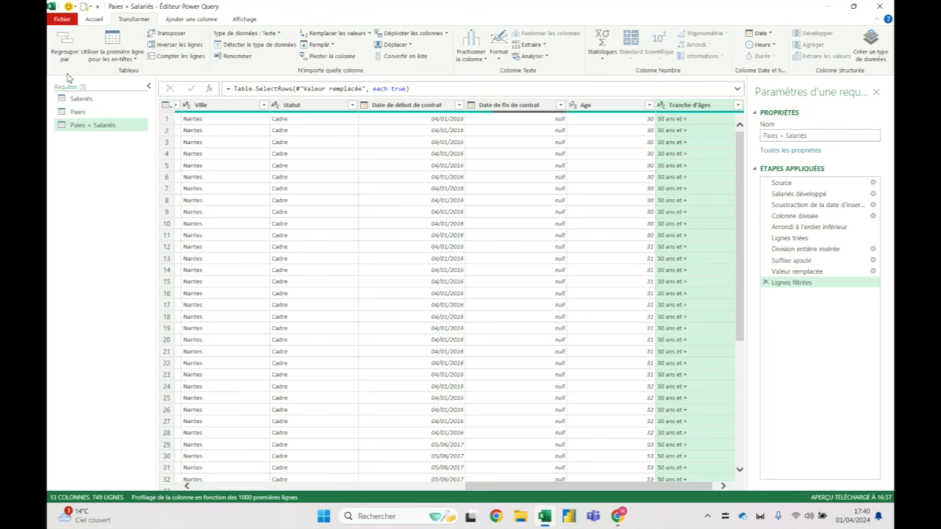
{"action": "left_click", "coordinate": [92, 21]}
{"action": "left_click", "coordinate": [65, 42]}
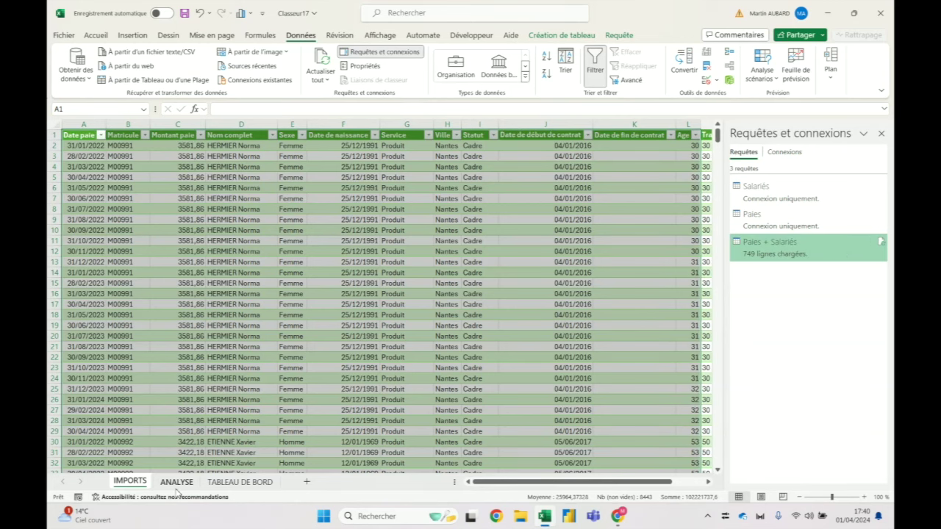
Step: On the ANALYSE sheet, select the Effectif par tranche d'âges pivot and show its field list
{"action": "left_click", "coordinate": [176, 485]}
{"action": "left_click_drag", "start_coordinate": [522, 481], "coordinate": [703, 476]}
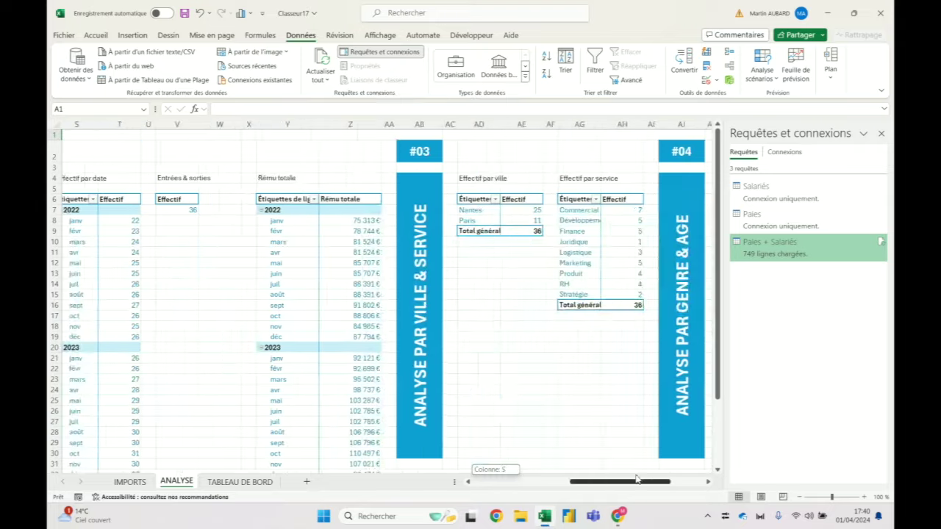
{"action": "left_click", "coordinate": [658, 211]}
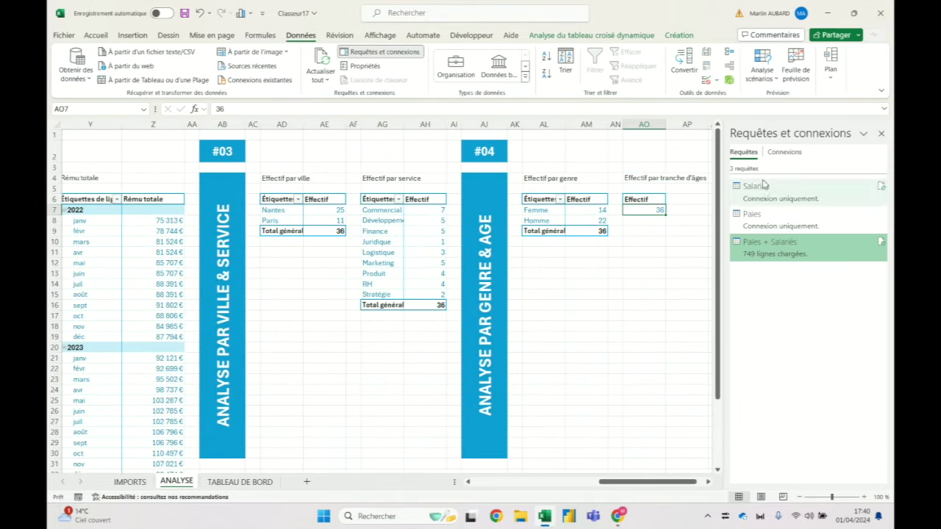
{"action": "right_click", "coordinate": [656, 210]}
{"action": "left_click", "coordinate": [676, 435]}
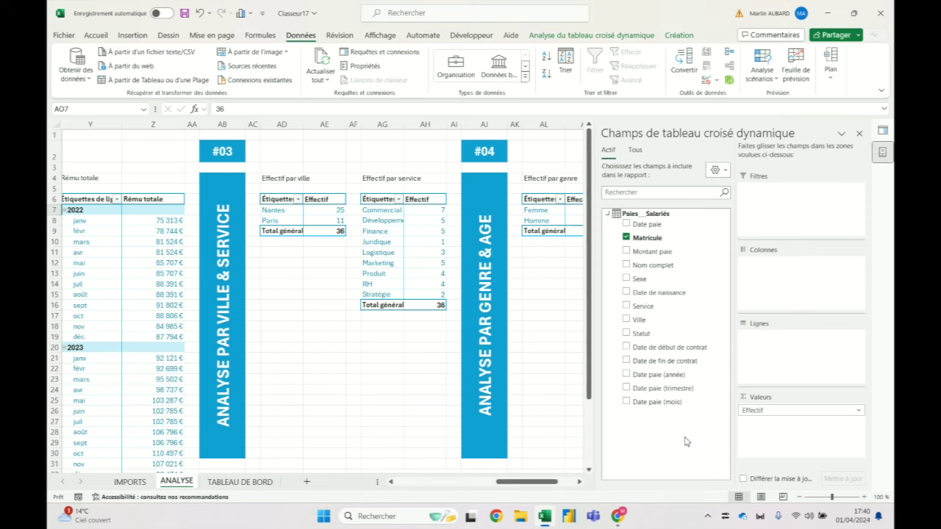
Step: Refresh all data and add Tranche d'âges to the pivot's Lignes, from < 20 ans upward
{"action": "left_click_drag", "start_coordinate": [525, 481], "coordinate": [539, 482]}
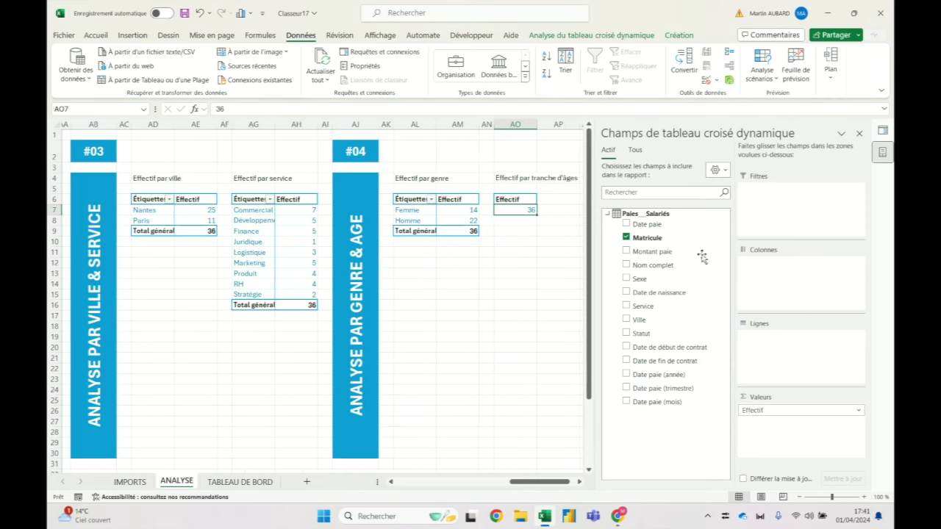
{"action": "left_click", "coordinate": [320, 67]}
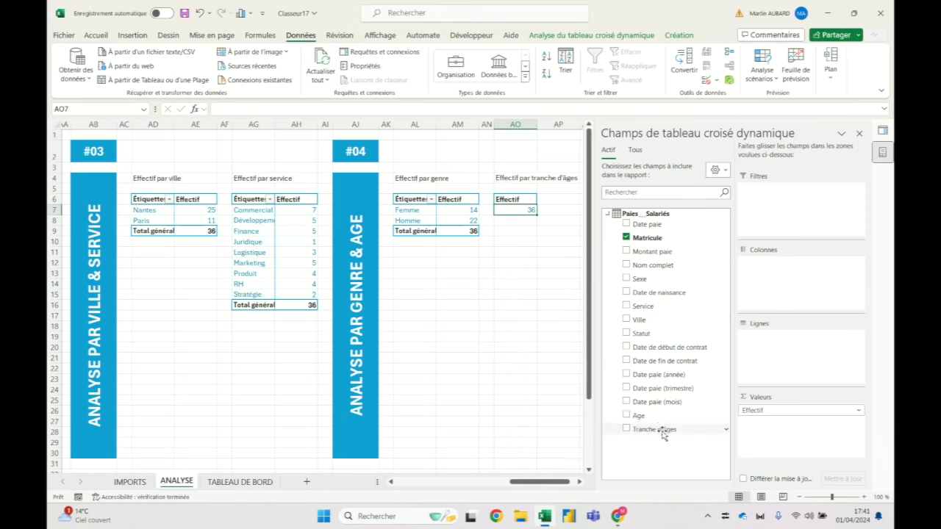
{"action": "left_click_drag", "start_coordinate": [663, 432], "coordinate": [815, 356]}
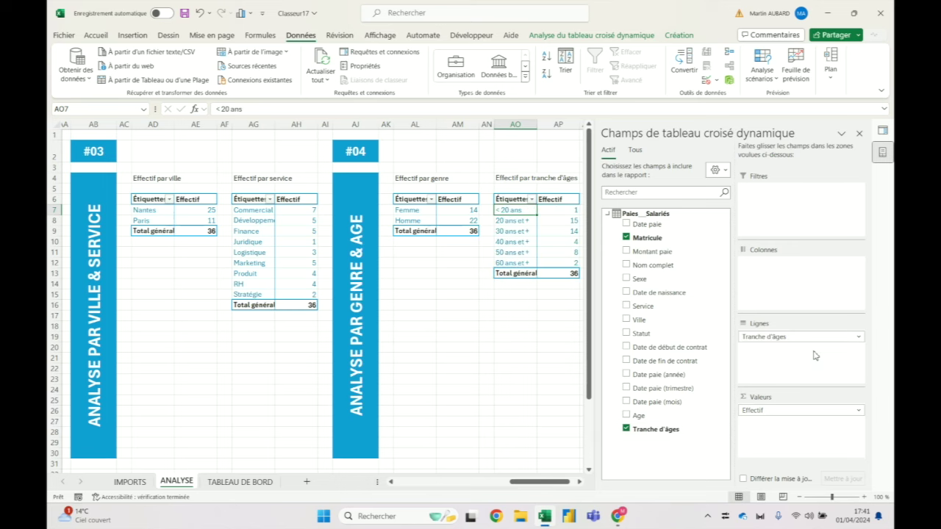
{"action": "left_click", "coordinate": [564, 211]}
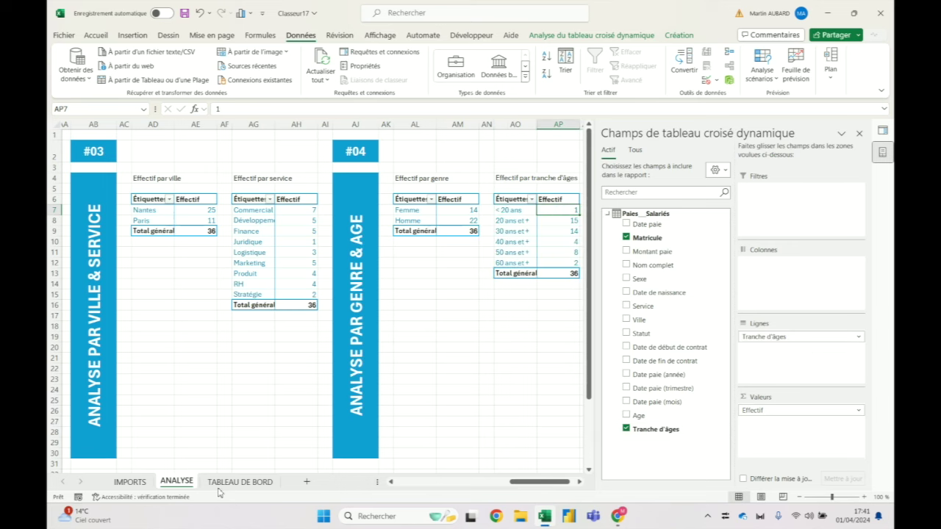
Step: Back on ANALYSE, select the Entrées pivot cell F7 and show the Requêtes et connexions pane
{"action": "left_click", "coordinate": [222, 482]}
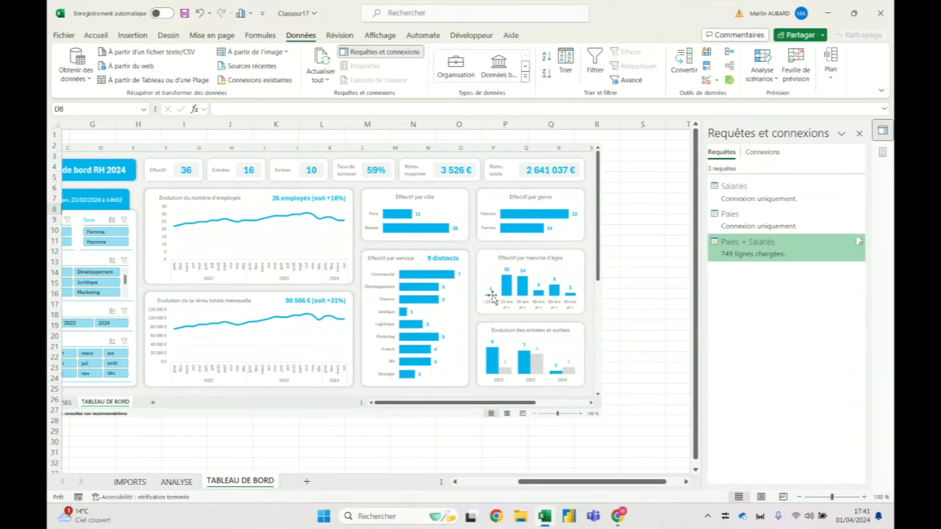
{"action": "left_click", "coordinate": [176, 481]}
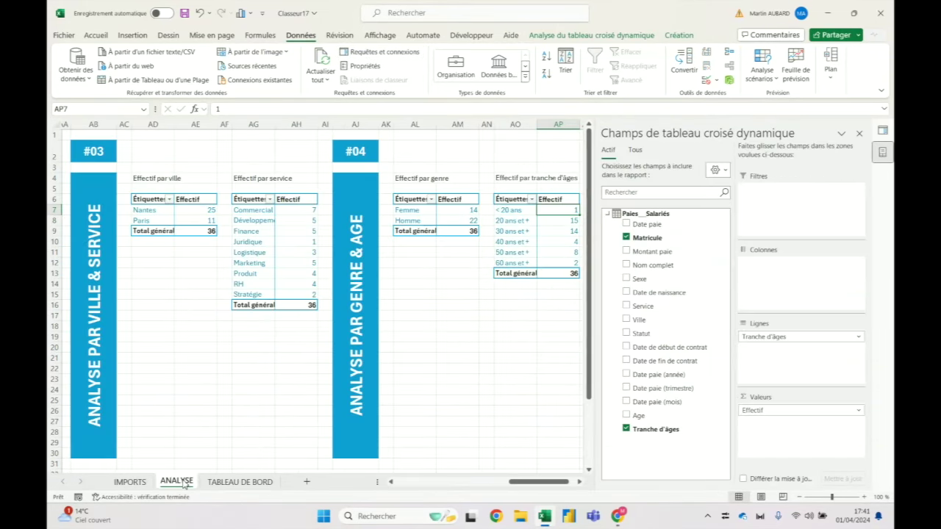
{"action": "left_click_drag", "start_coordinate": [529, 483], "coordinate": [535, 482]}
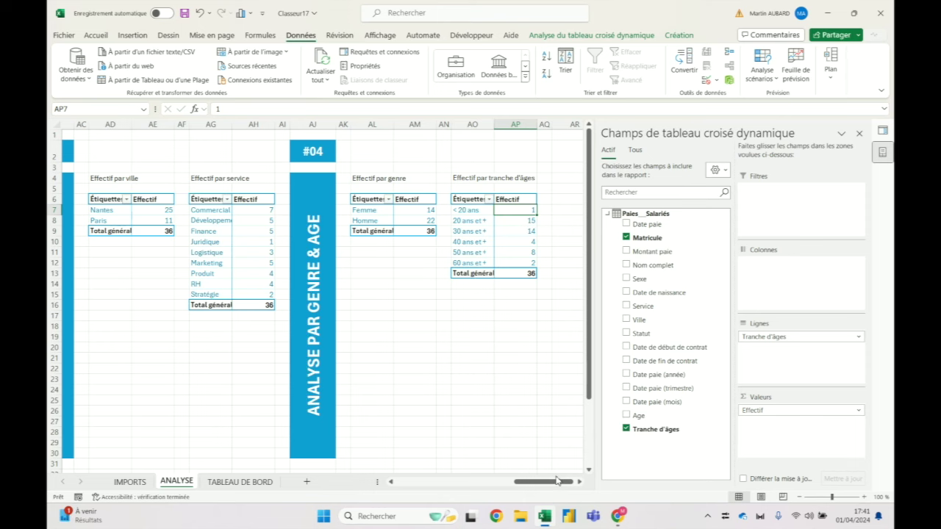
{"action": "left_click_drag", "start_coordinate": [544, 481], "coordinate": [277, 493]}
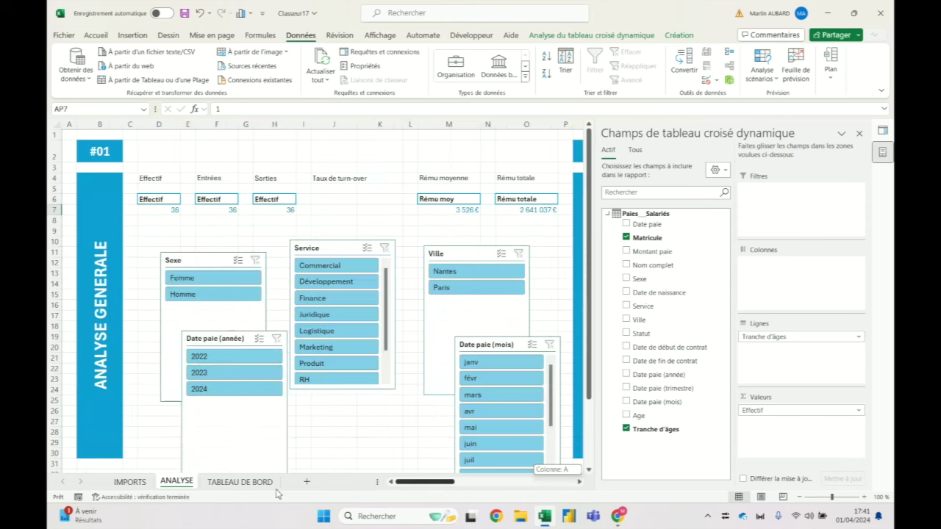
{"action": "left_click", "coordinate": [218, 211]}
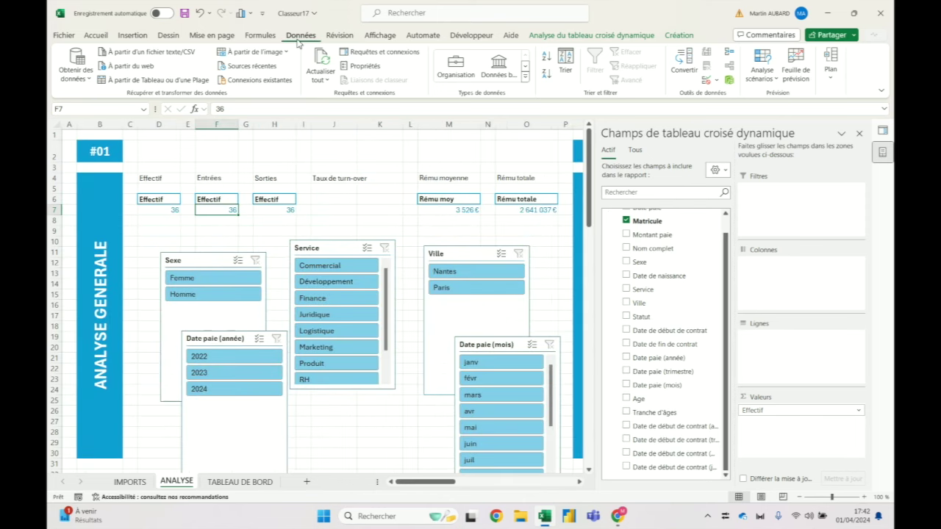
{"action": "left_click", "coordinate": [381, 52]}
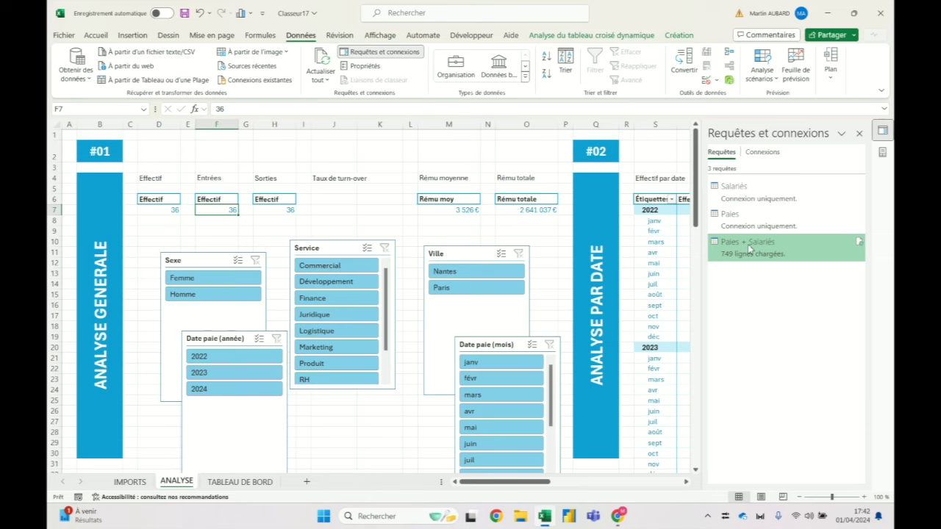
Step: Open the Paies + Salariés query and examine row 57's employee and Date de fin de contrat
{"action": "double_click", "coordinate": [750, 250]}
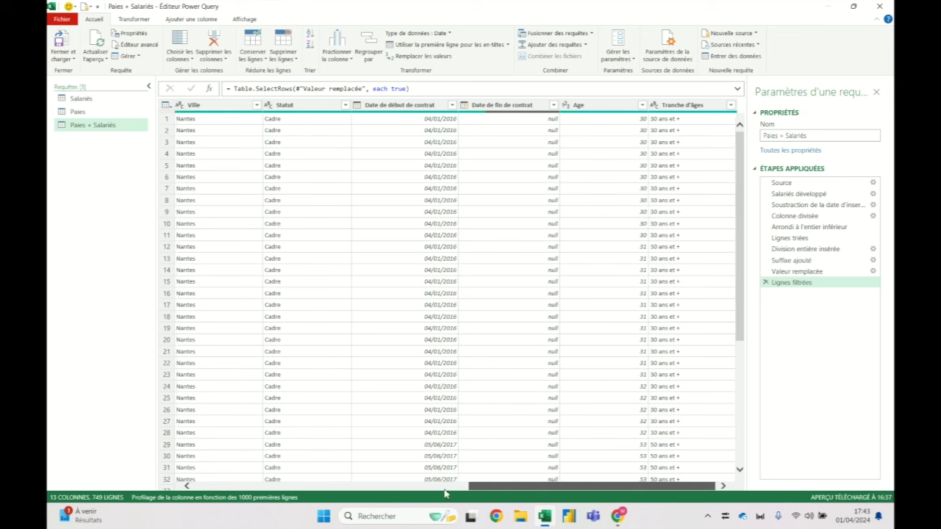
{"action": "left_click_drag", "start_coordinate": [487, 491], "coordinate": [209, 490]}
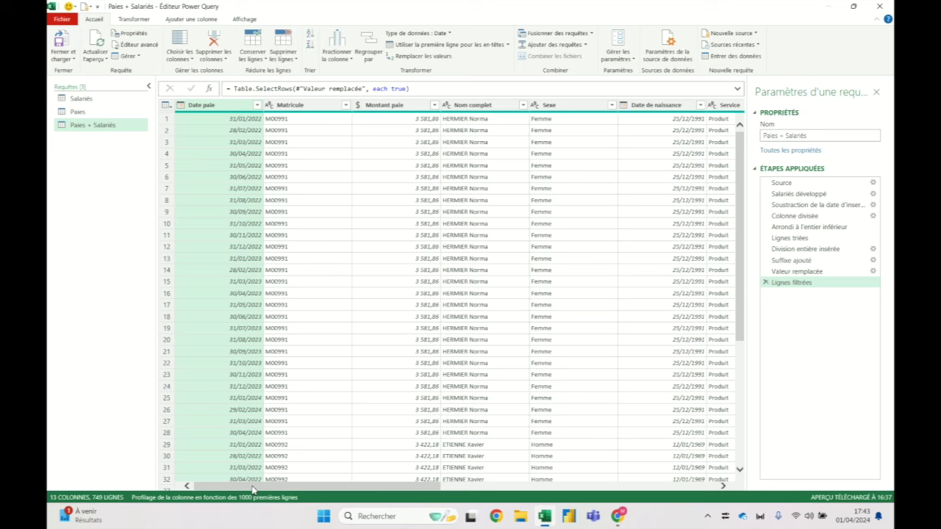
{"action": "left_click_drag", "start_coordinate": [252, 490], "coordinate": [530, 489]}
{"action": "left_click", "coordinate": [517, 108]}
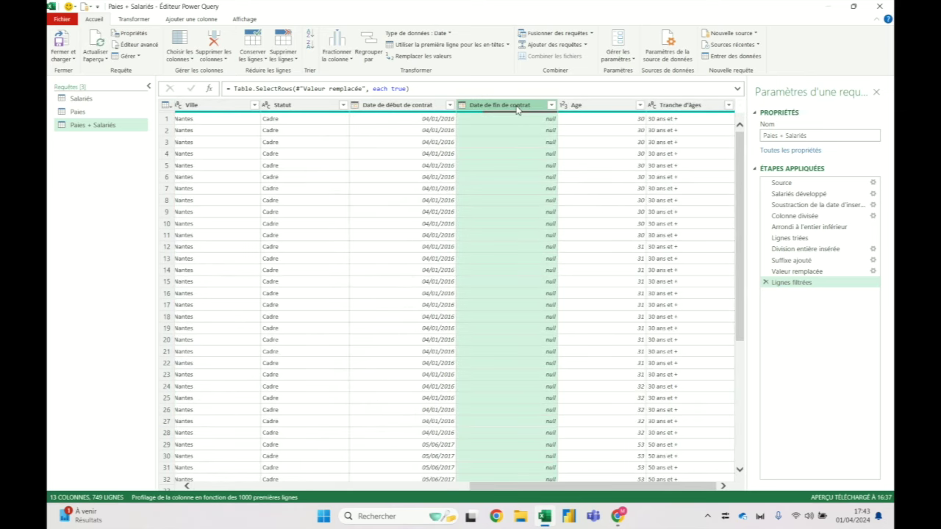
{"action": "left_click_drag", "start_coordinate": [741, 167], "coordinate": [767, 343]}
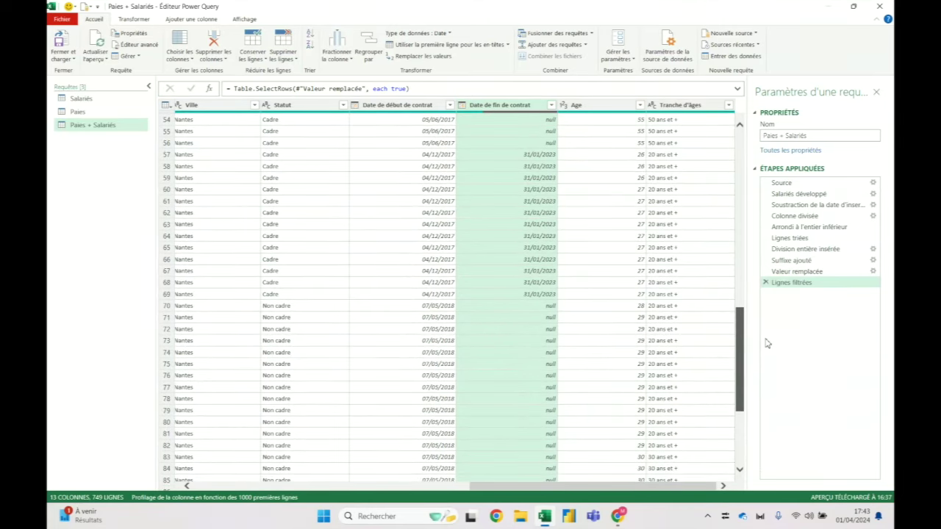
{"action": "left_click", "coordinate": [530, 156]}
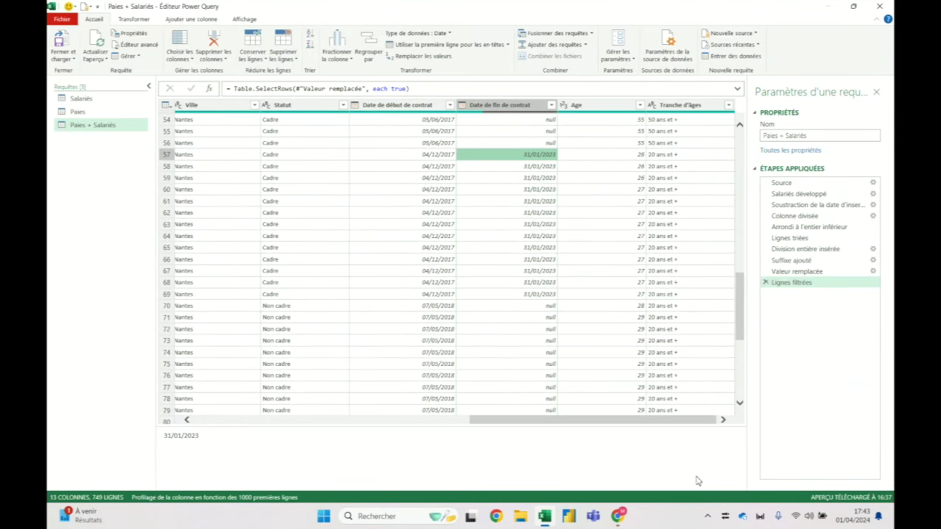
{"action": "left_click_drag", "start_coordinate": [669, 420], "coordinate": [393, 419]}
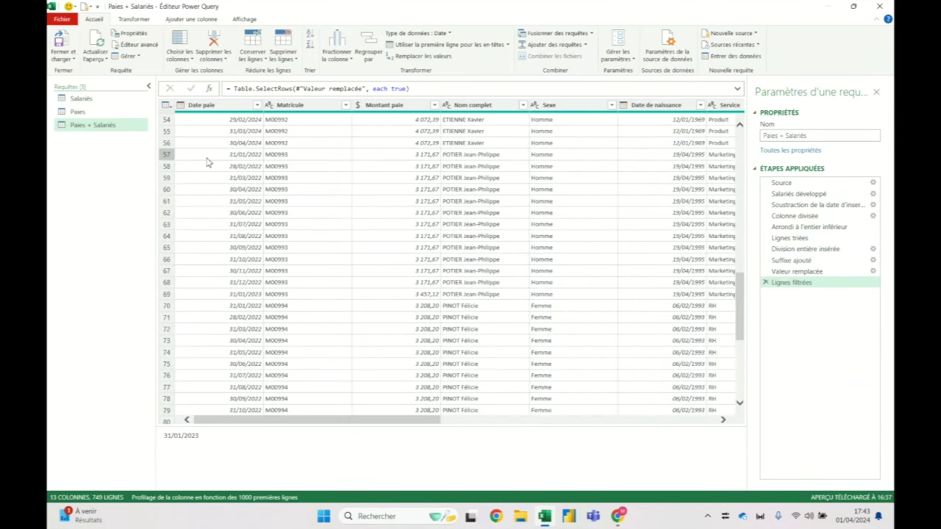
{"action": "left_click", "coordinate": [284, 157]}
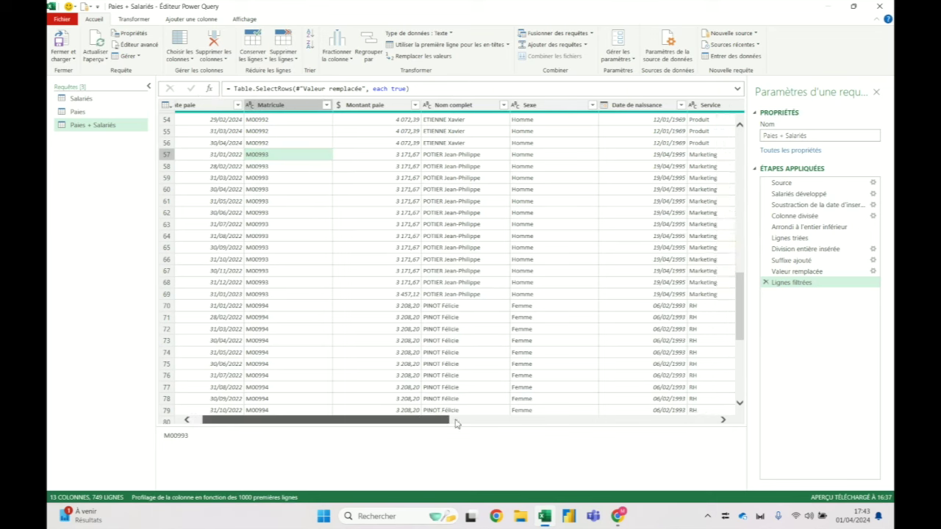
{"action": "left_click_drag", "start_coordinate": [424, 420], "coordinate": [701, 419]}
{"action": "left_click", "coordinate": [541, 158]}
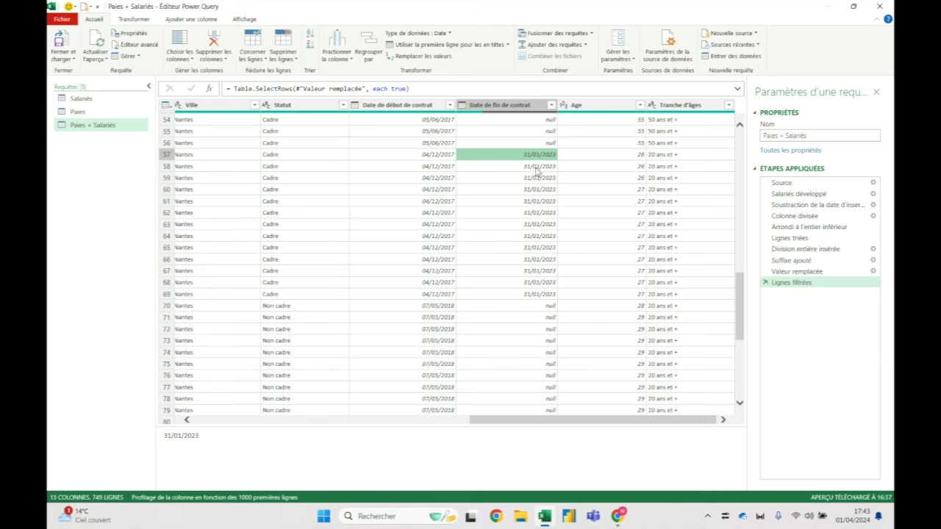
Step: Compare row 69's Date paie with its Date de fin de contrat of 31/01/2023
{"action": "left_click", "coordinate": [540, 297]}
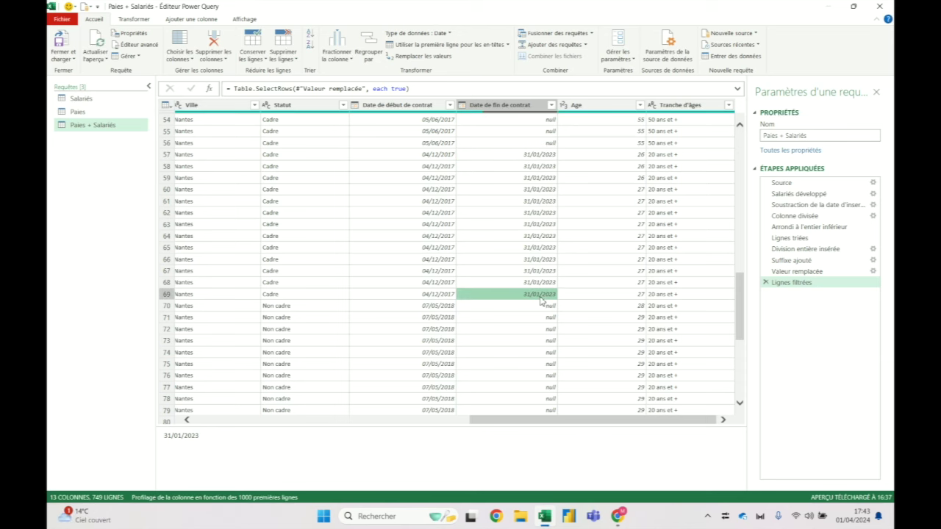
{"action": "left_click_drag", "start_coordinate": [595, 427], "coordinate": [242, 428]}
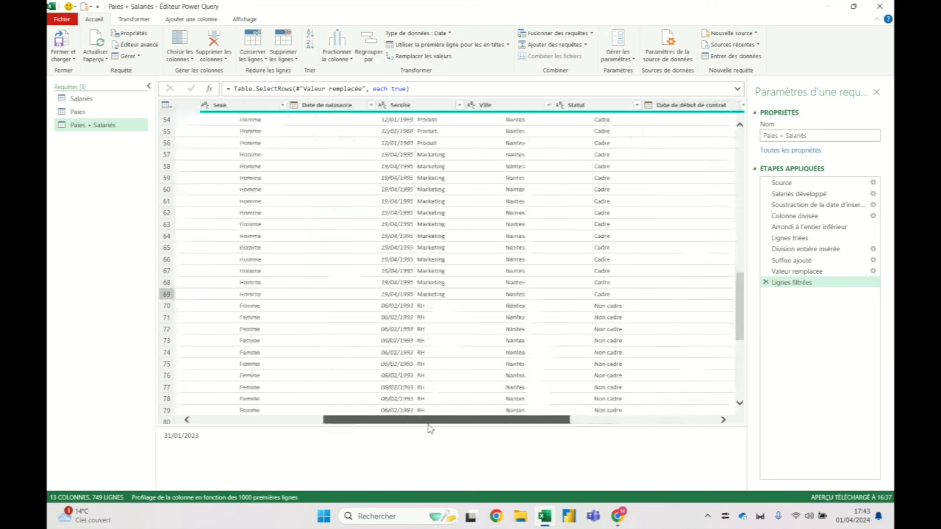
{"action": "left_click", "coordinate": [167, 295]}
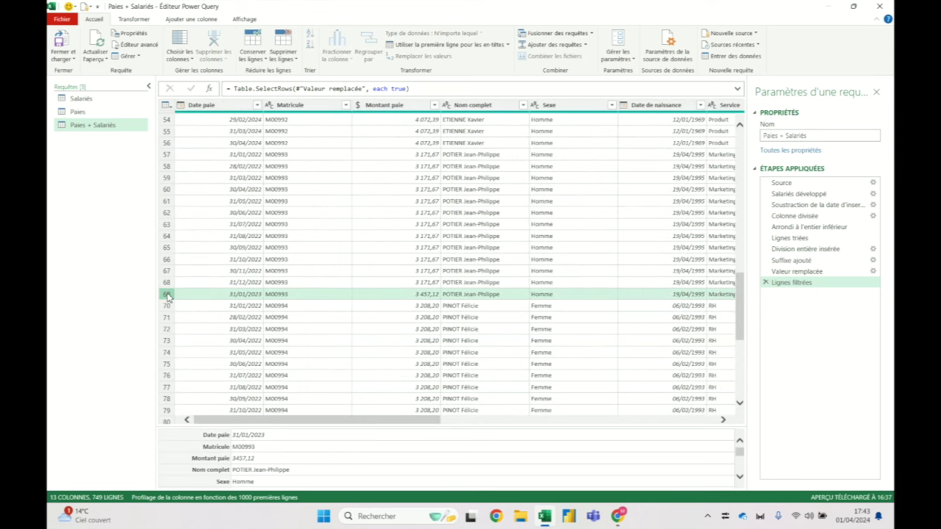
{"action": "left_click", "coordinate": [260, 295]}
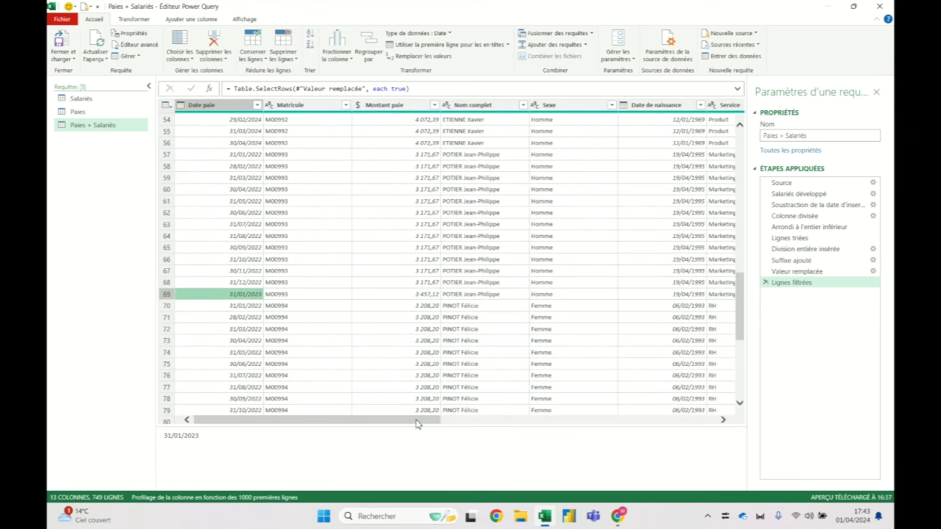
{"action": "left_click_drag", "start_coordinate": [416, 424], "coordinate": [794, 429]}
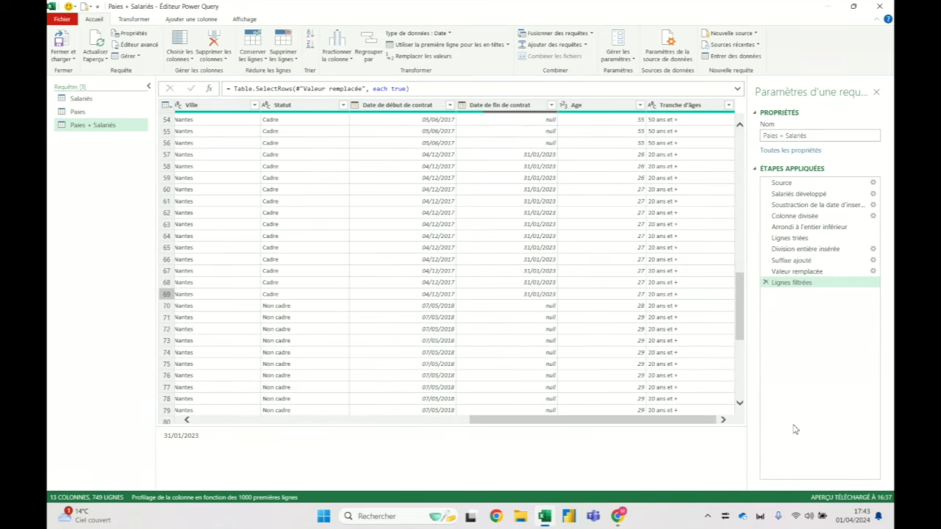
{"action": "left_click", "coordinate": [538, 306]}
{"action": "left_click", "coordinate": [538, 295]}
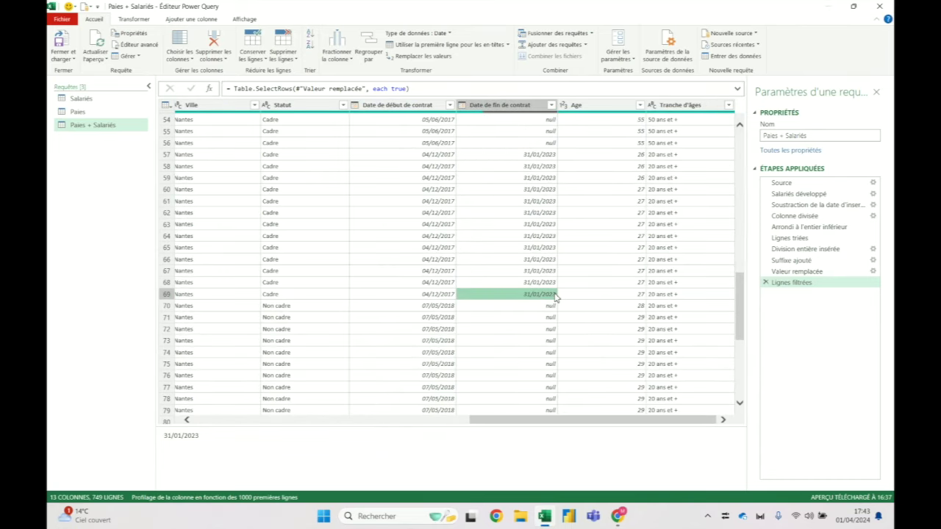
{"action": "left_click", "coordinate": [200, 20]}
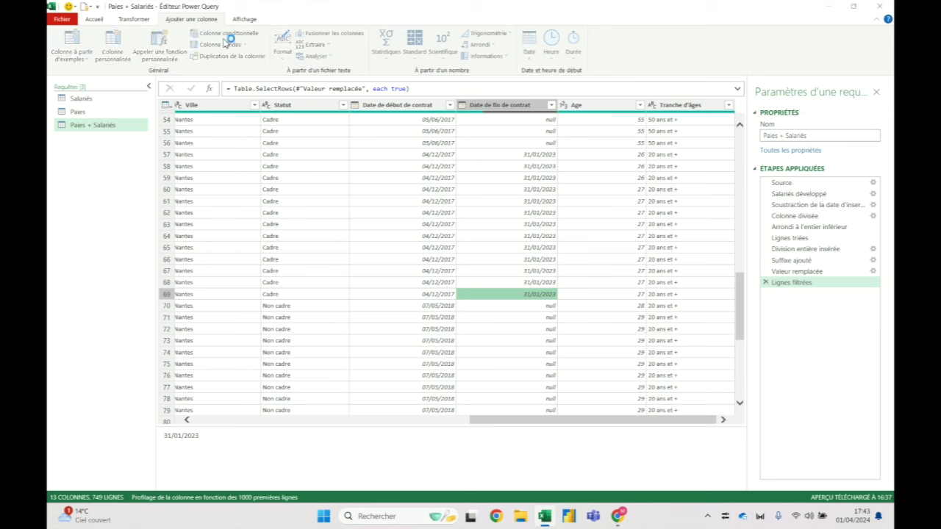
Step: Add conditional column Entrée/Sortie: Sortie when Date paie equals Date de fin de contrat, else null
{"action": "left_click", "coordinate": [225, 35]}
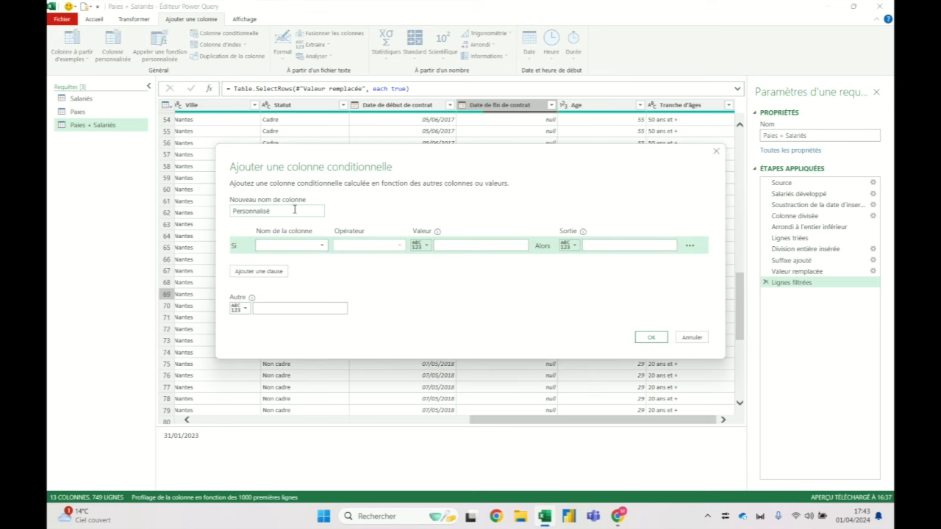
{"action": "type", "text": "Entrée/Sortie"}
{"action": "left_click", "coordinate": [320, 247]}
{"action": "left_click", "coordinate": [317, 261]}
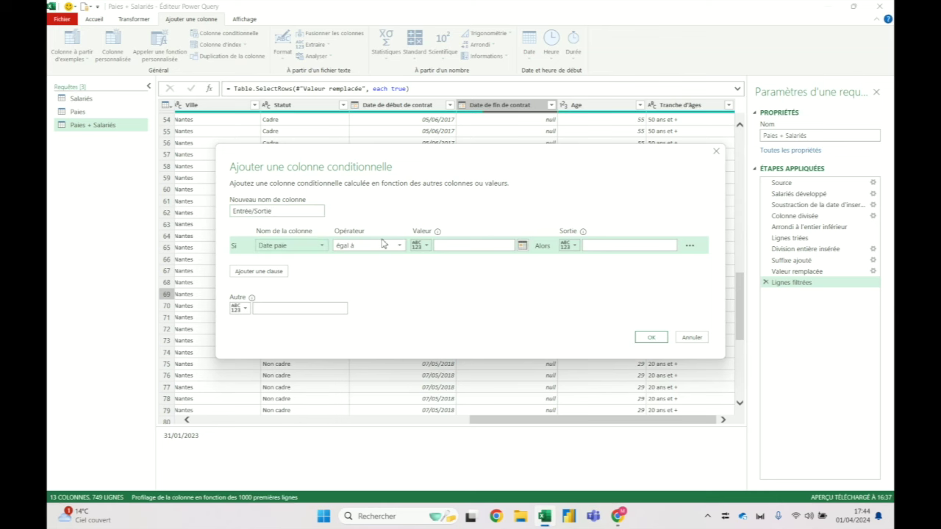
{"action": "left_click", "coordinate": [463, 250]}
{"action": "left_click", "coordinate": [463, 251]}
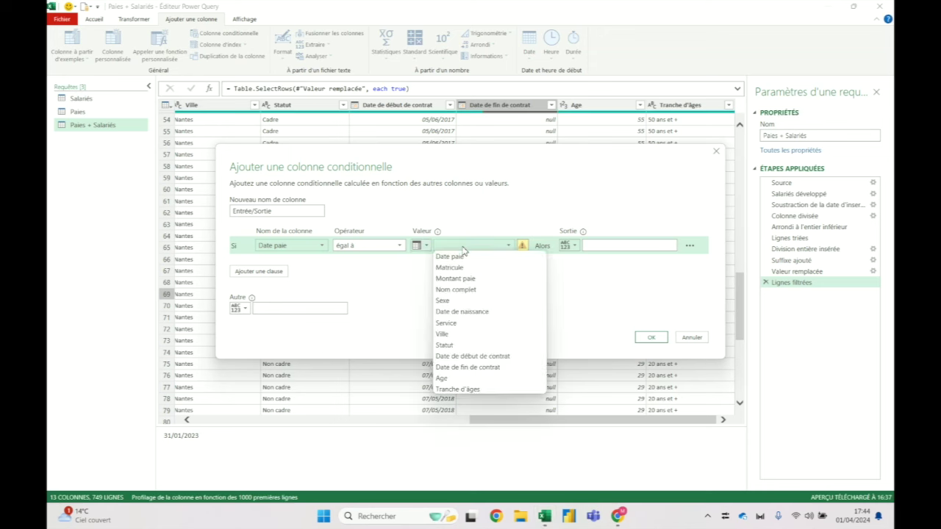
{"action": "left_click", "coordinate": [476, 368]}
{"action": "left_click", "coordinate": [595, 244]}
{"action": "type", "text": "Sortie"}
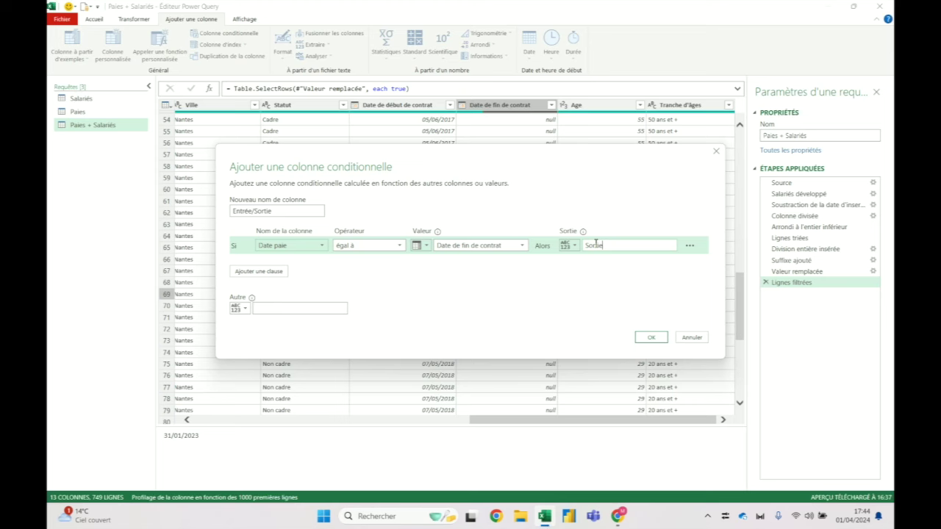
{"action": "left_click", "coordinate": [650, 337]}
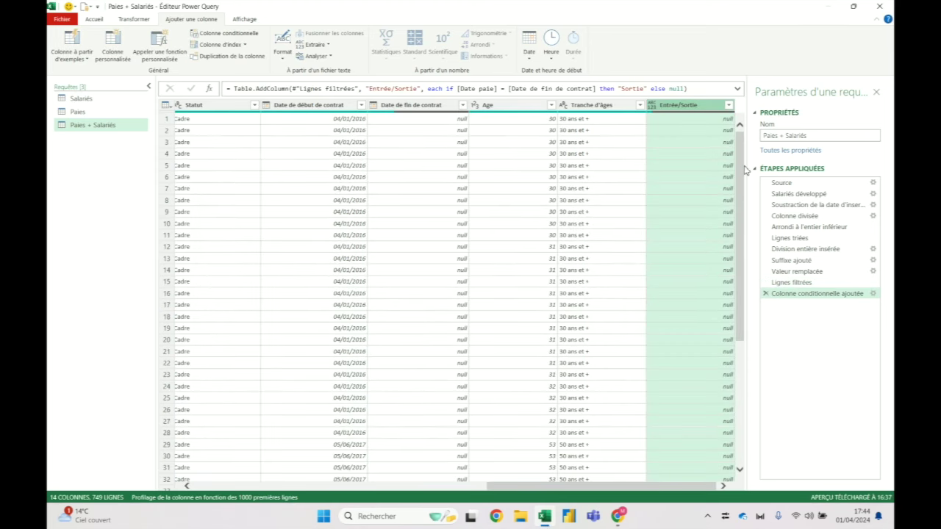
Step: Append ', type text' to the conditional column formula and check row 69's Entrée/Sortie value
{"action": "left_click", "coordinate": [684, 86]}
{"action": "type", "text": ", type "}
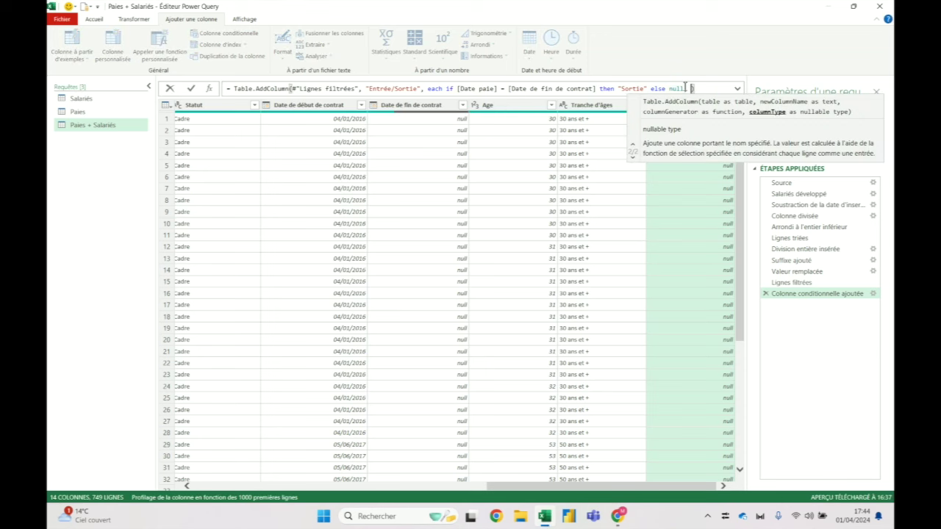
{"action": "type", "text": "text"}
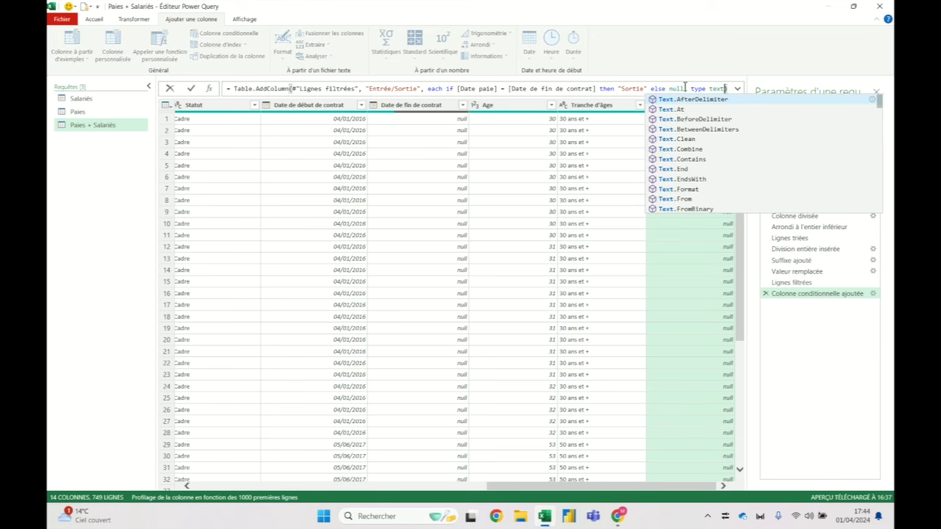
{"action": "left_click", "coordinate": [192, 89]}
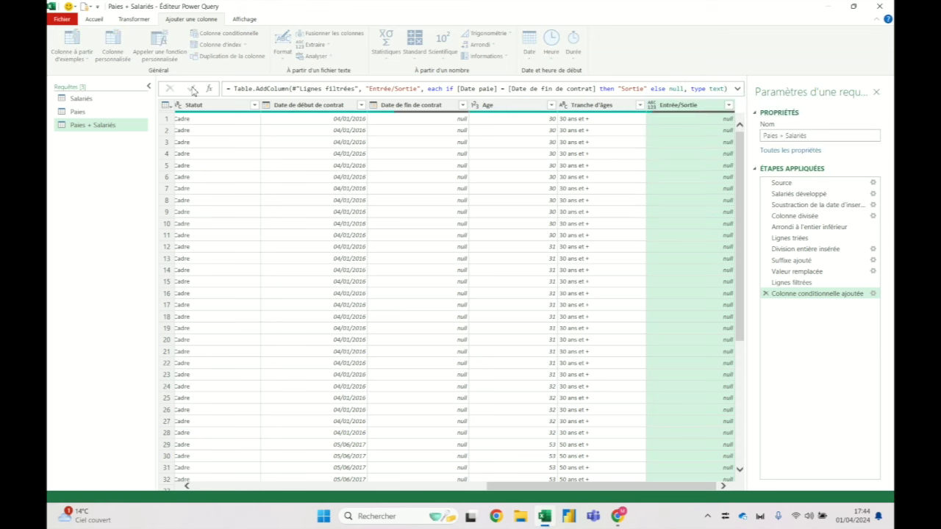
{"action": "scroll", "coordinate": [662, 353], "scroll_direction": "down", "scroll_amount": 10}
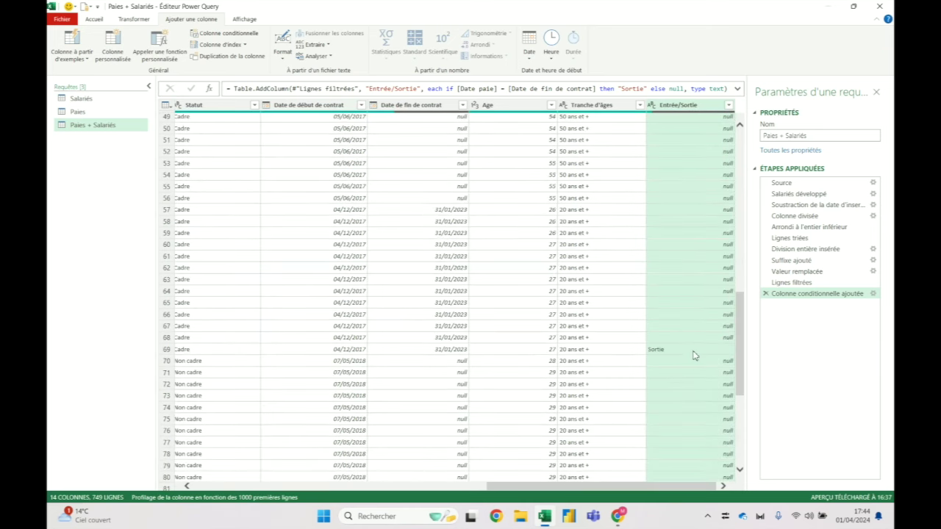
{"action": "left_click", "coordinate": [696, 350]}
{"action": "left_click_drag", "start_coordinate": [697, 422], "coordinate": [225, 392]}
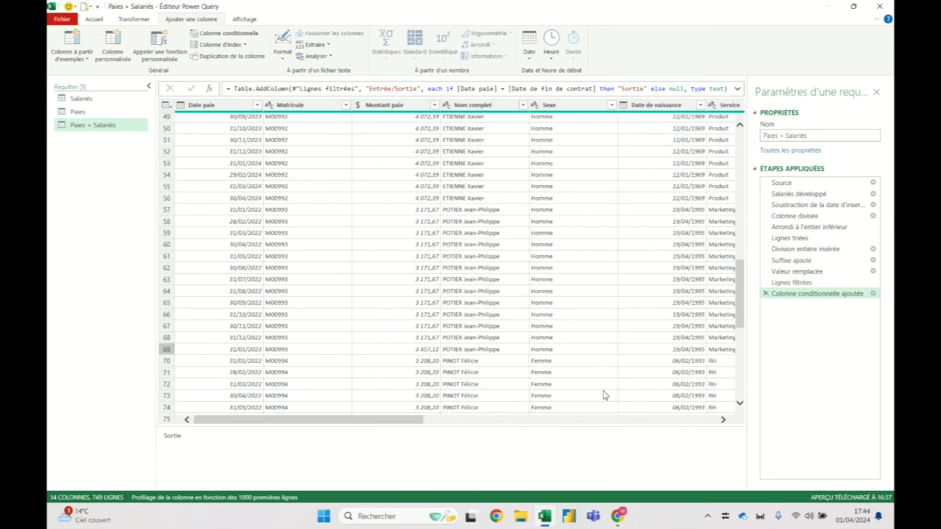
{"action": "left_click_drag", "start_coordinate": [412, 420], "coordinate": [704, 420]}
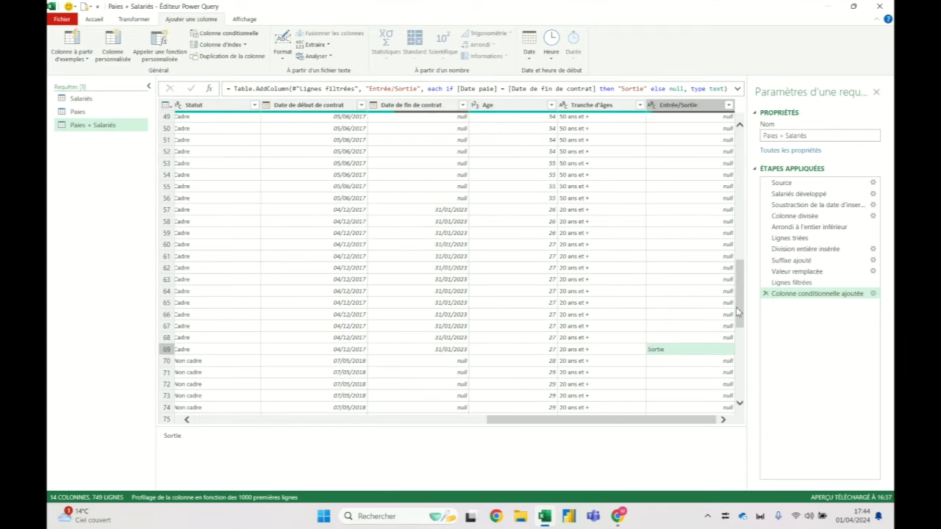
Step: Filter the Entrée/Sortie column to Sortie only, leaving 9 rows
{"action": "left_click", "coordinate": [728, 105]}
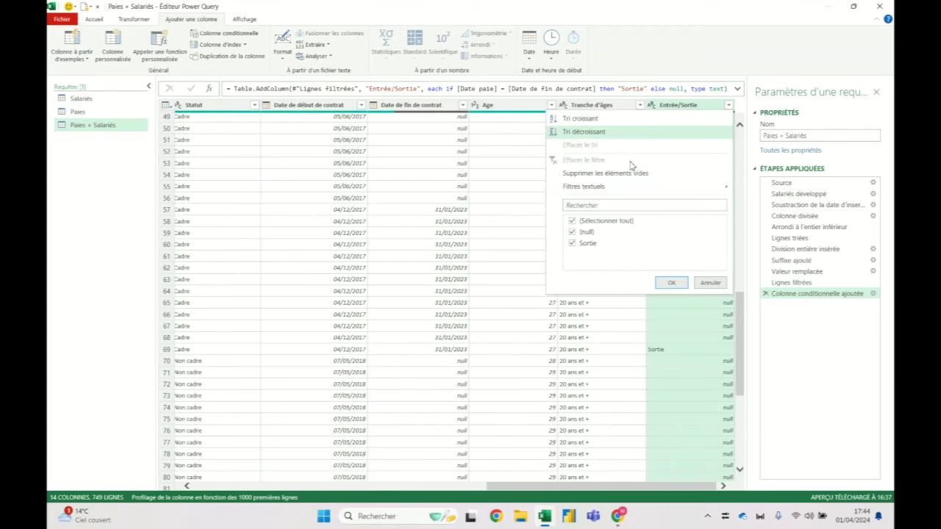
{"action": "left_click", "coordinate": [588, 222]}
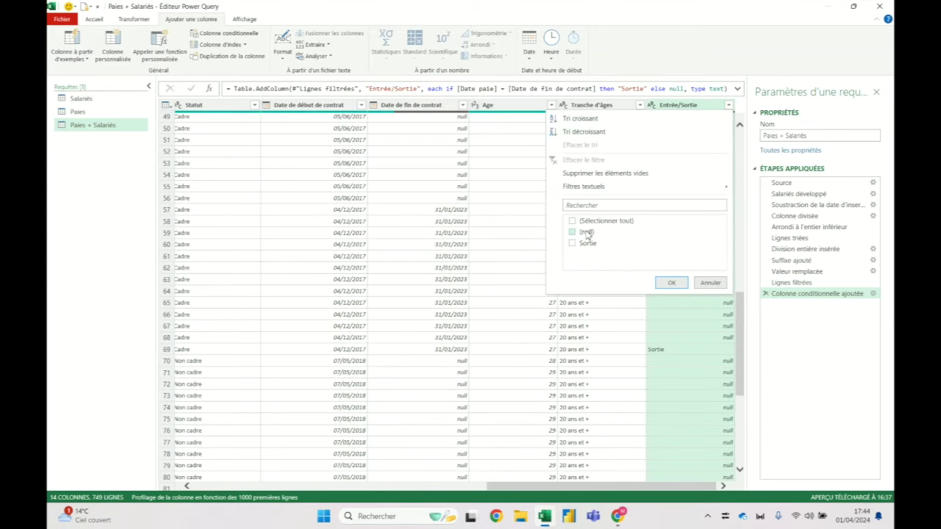
{"action": "left_click", "coordinate": [587, 243]}
{"action": "key", "text": "Return"}
{"action": "mouse_move", "coordinate": [588, 486]}
{"action": "left_mouse_down"}
{"action": "mouse_move", "coordinate": [168, 495]}
{"action": "mouse_move", "coordinate": [660, 493]}
{"action": "left_mouse_up"}
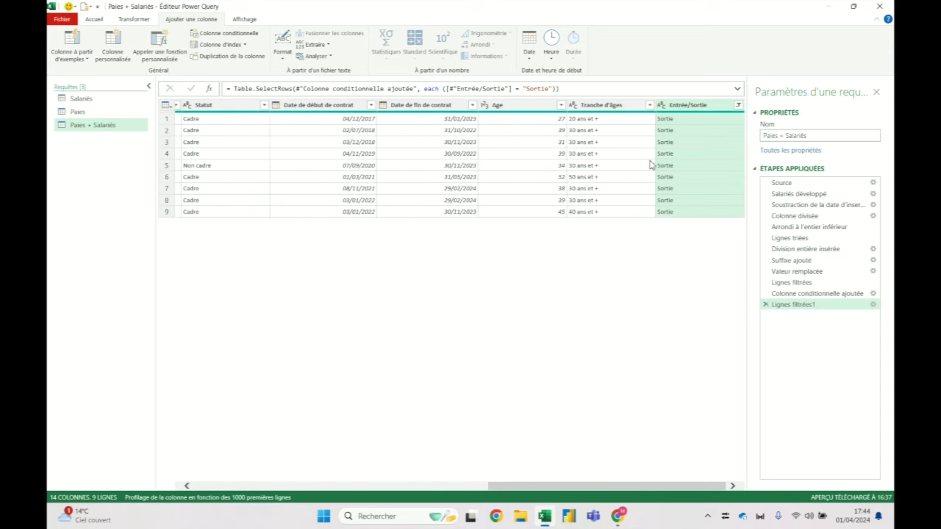
{"action": "left_click", "coordinate": [94, 20]}
{"action": "left_click", "coordinate": [66, 41]}
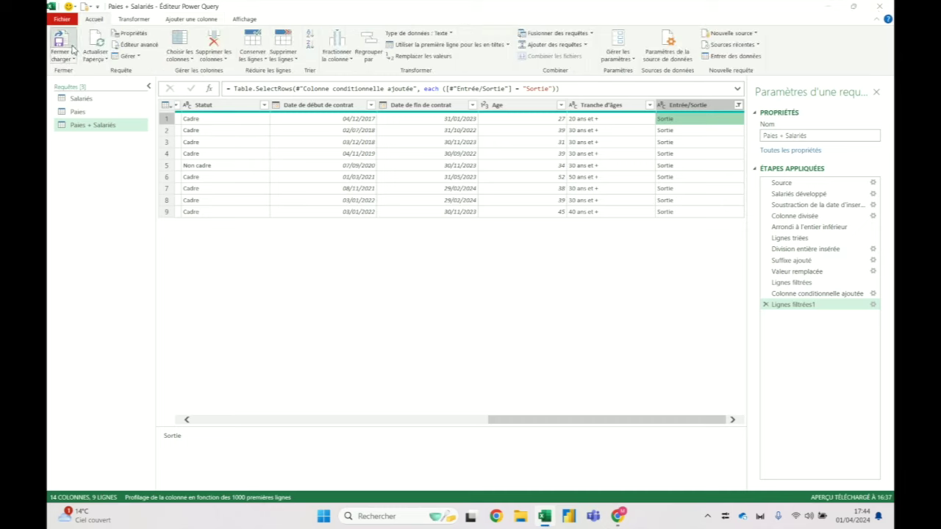
Step: Close and load the filtered query, view TABLEAU DE BORD, then reopen Paies + Salariés
{"action": "left_click", "coordinate": [229, 161]}
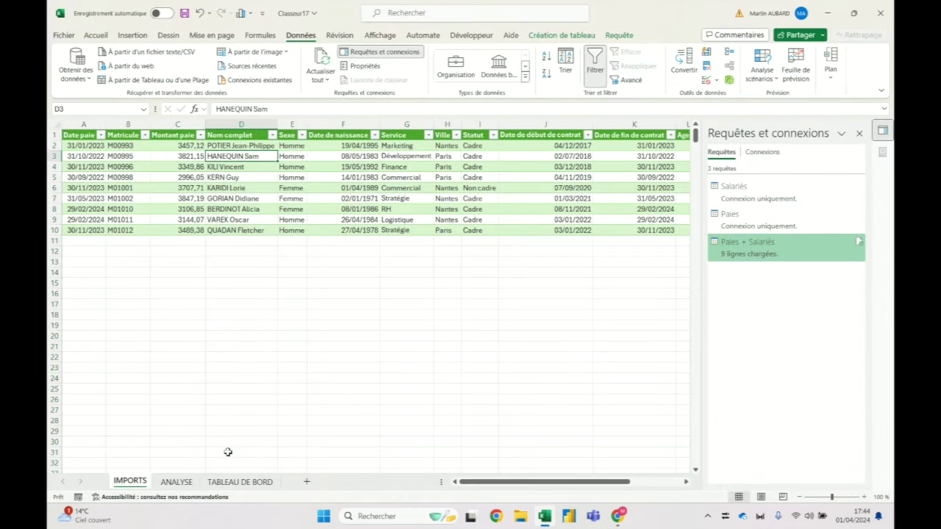
{"action": "left_click", "coordinate": [231, 487]}
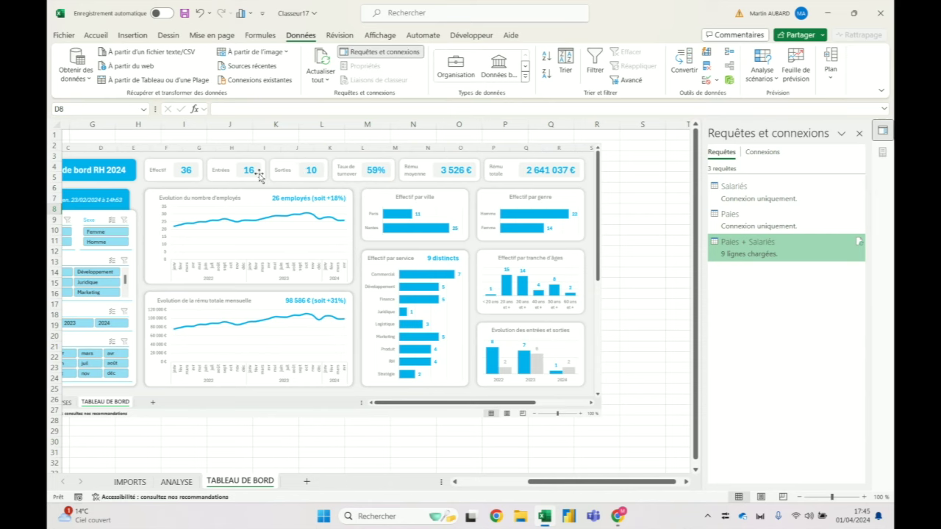
{"action": "double_click", "coordinate": [764, 258]}
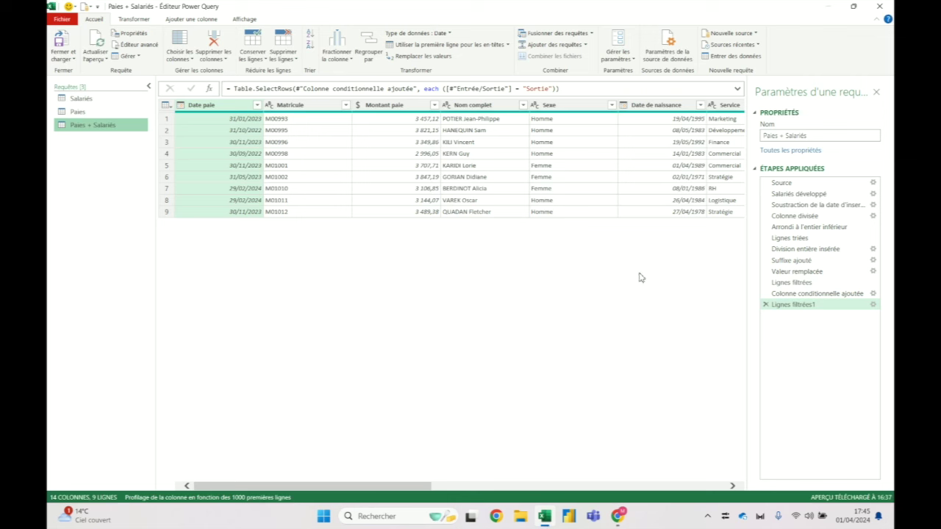
Step: Delete the Lignes filtrées1 step, inspect Date de début de contrat, and reopen the conditional column settings
{"action": "left_click", "coordinate": [766, 304]}
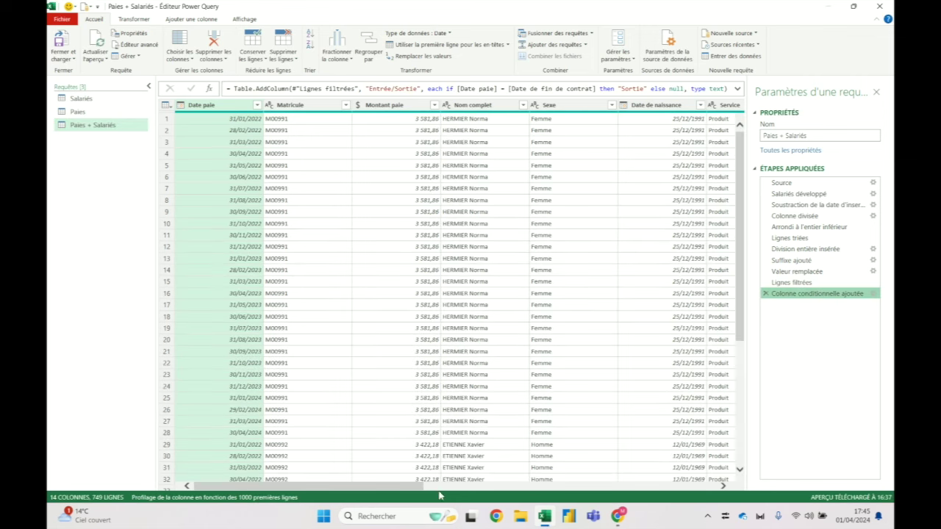
{"action": "left_click_drag", "start_coordinate": [401, 489], "coordinate": [691, 487]}
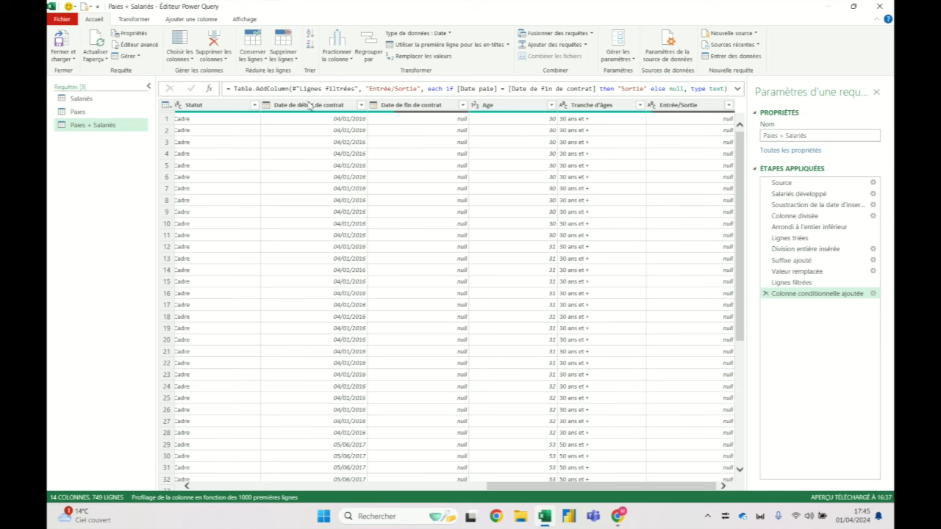
{"action": "left_click", "coordinate": [309, 107]}
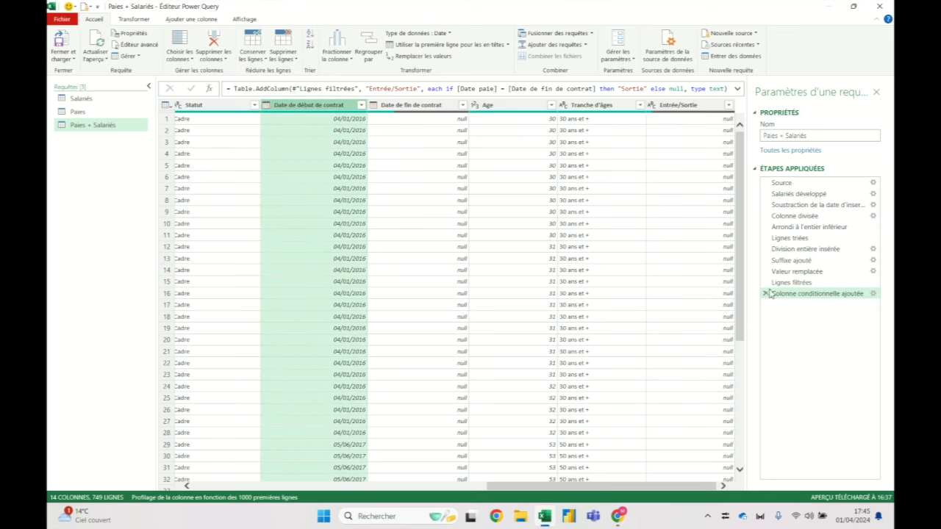
{"action": "left_click", "coordinate": [341, 120]}
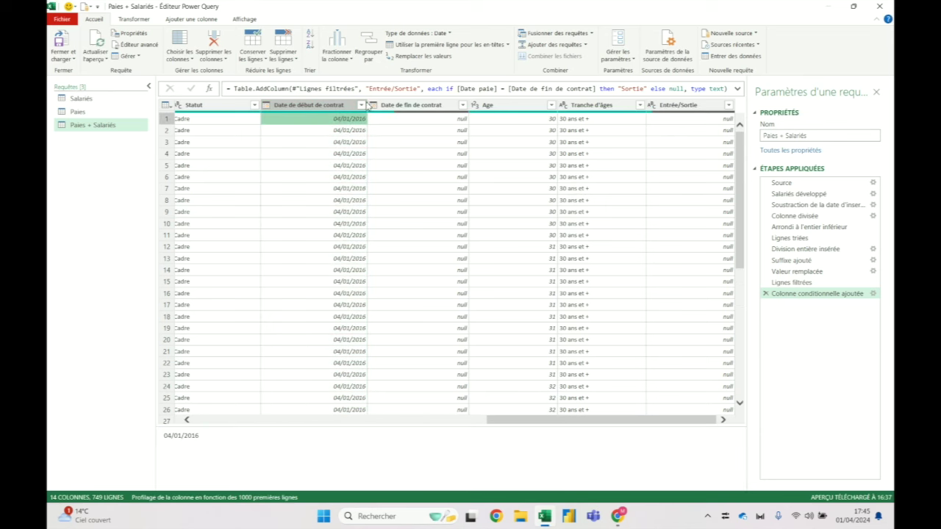
{"action": "left_click", "coordinate": [808, 295]}
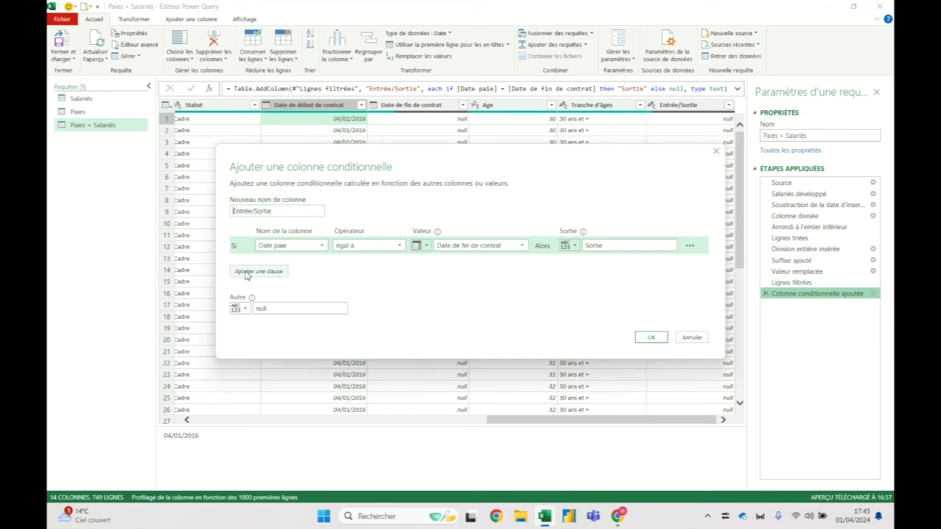
Step: Add a top clause: if Date paie equals Date de début de contrat, output Entrée
{"action": "left_click", "coordinate": [248, 272]}
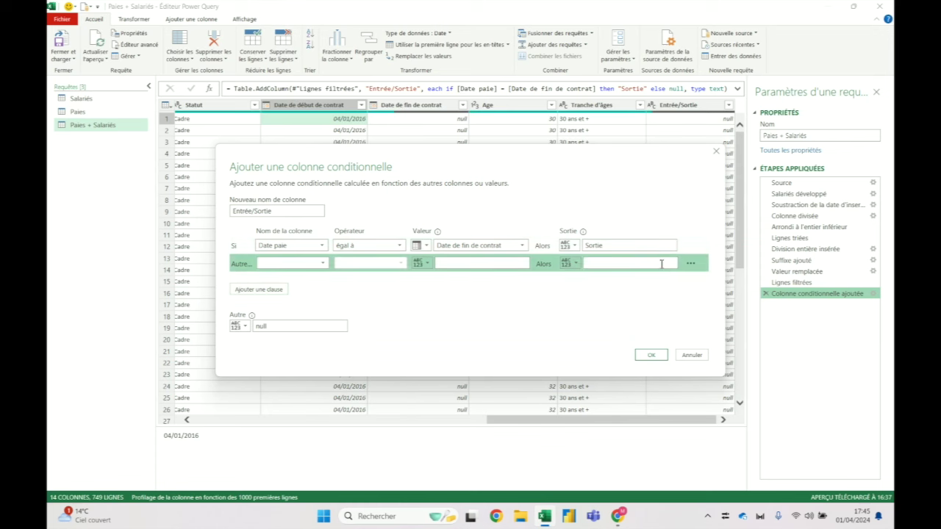
{"action": "left_click", "coordinate": [691, 266]}
{"action": "left_click", "coordinate": [724, 287]}
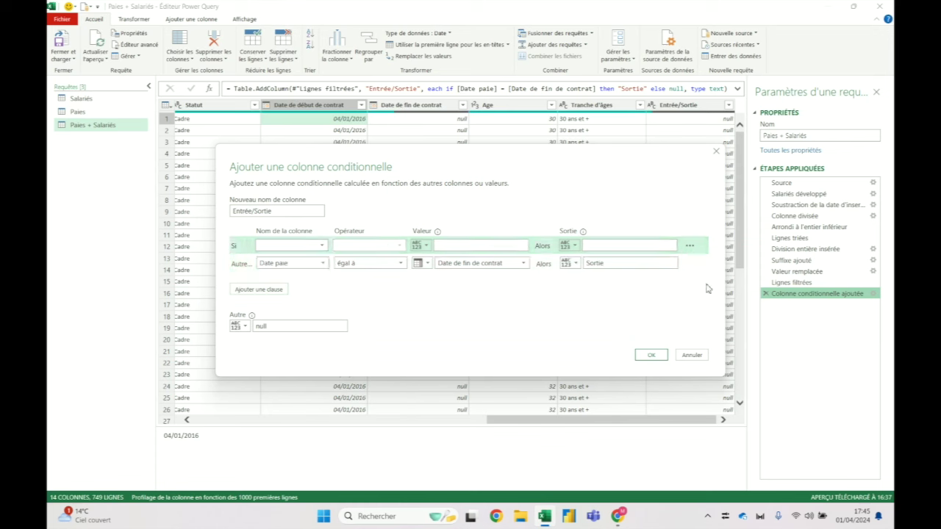
{"action": "left_click", "coordinate": [305, 247]}
{"action": "left_click", "coordinate": [301, 255]}
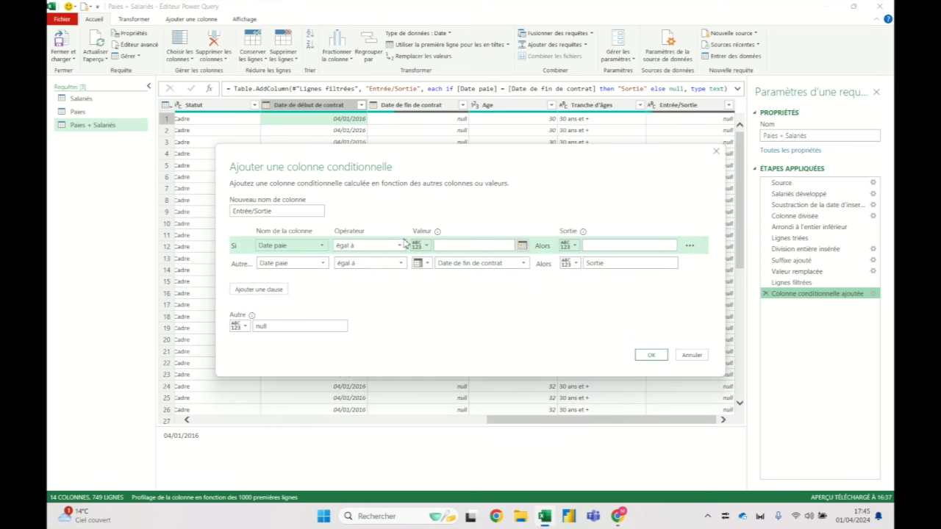
{"action": "left_click", "coordinate": [427, 246]}
{"action": "left_click", "coordinate": [443, 268]}
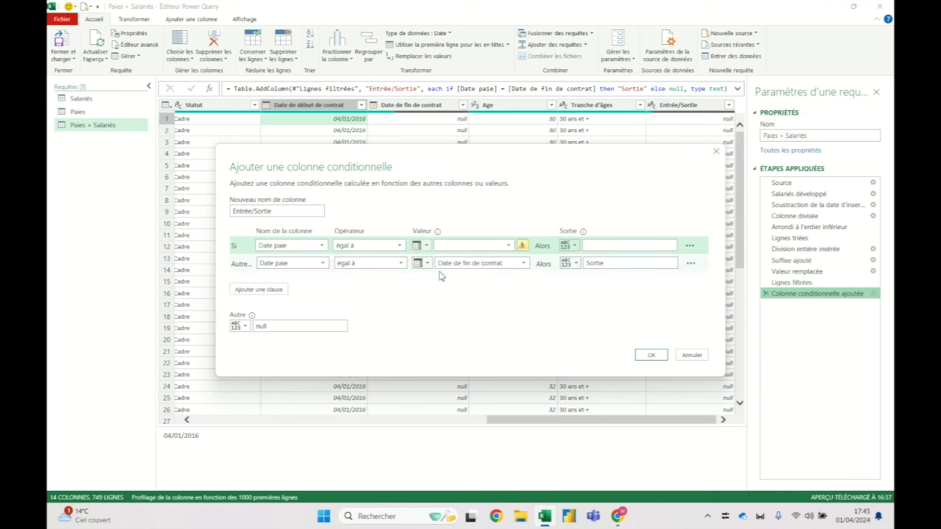
{"action": "left_click", "coordinate": [464, 249]}
{"action": "left_click", "coordinate": [475, 360]}
{"action": "left_click", "coordinate": [604, 247]}
{"action": "type", "text": "Entrée"}
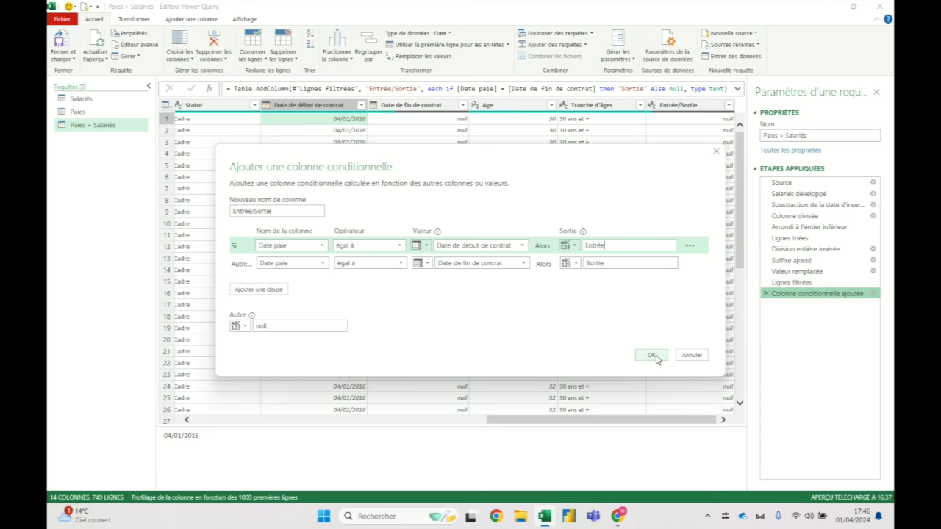
{"action": "left_click", "coordinate": [652, 355]}
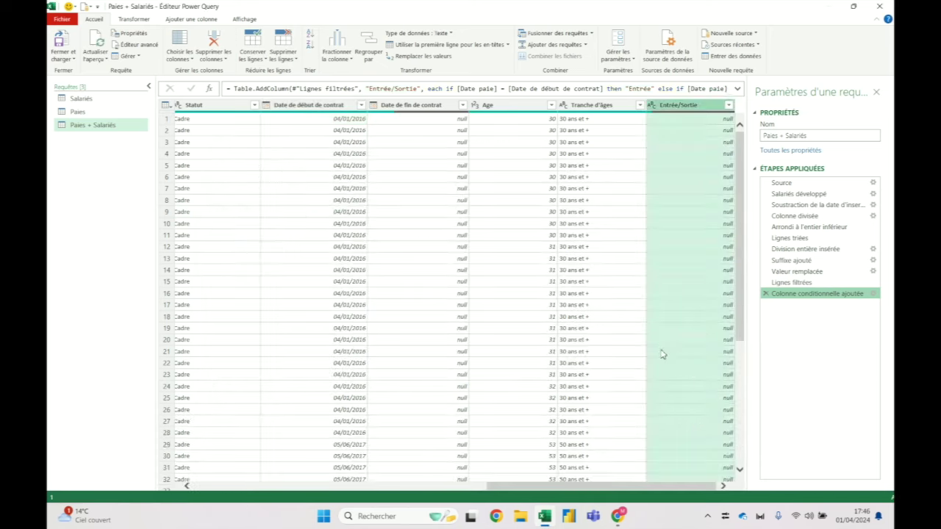
Step: Wrap [Date de début de contrat] in Date.EndOfMonth( ) in the Entrée condition of the formula
{"action": "left_click", "coordinate": [737, 89]}
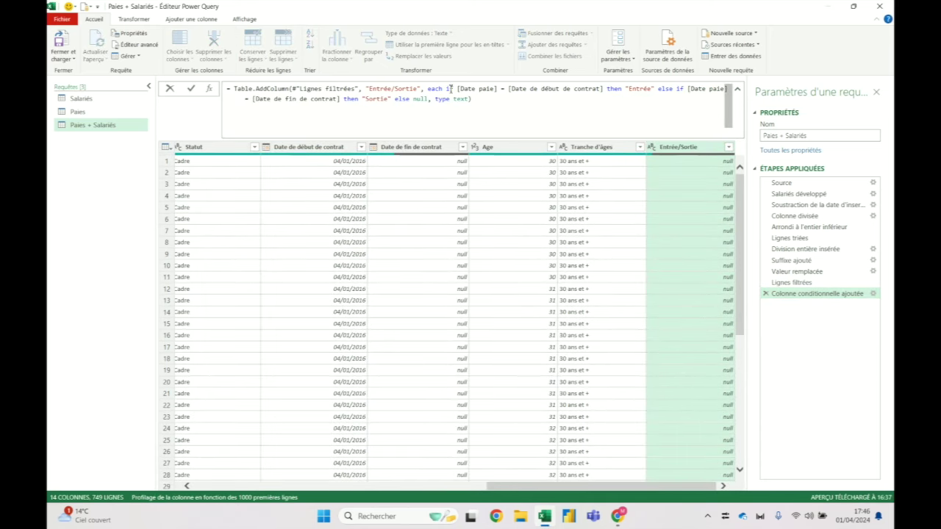
{"action": "type", "text": "Date.EndOfMonth("}
{"action": "left_click", "coordinate": [502, 89]}
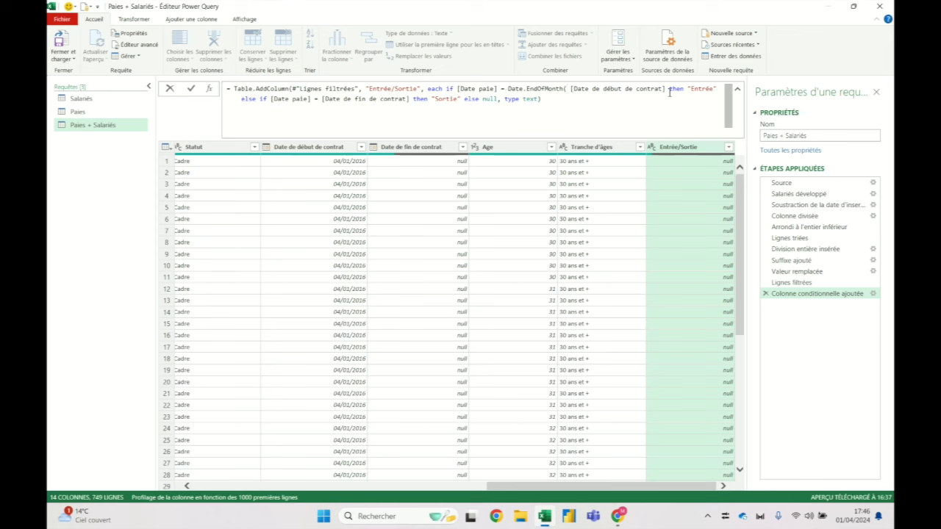
{"action": "type", "text": ")"}
{"action": "left_click", "coordinate": [191, 88]}
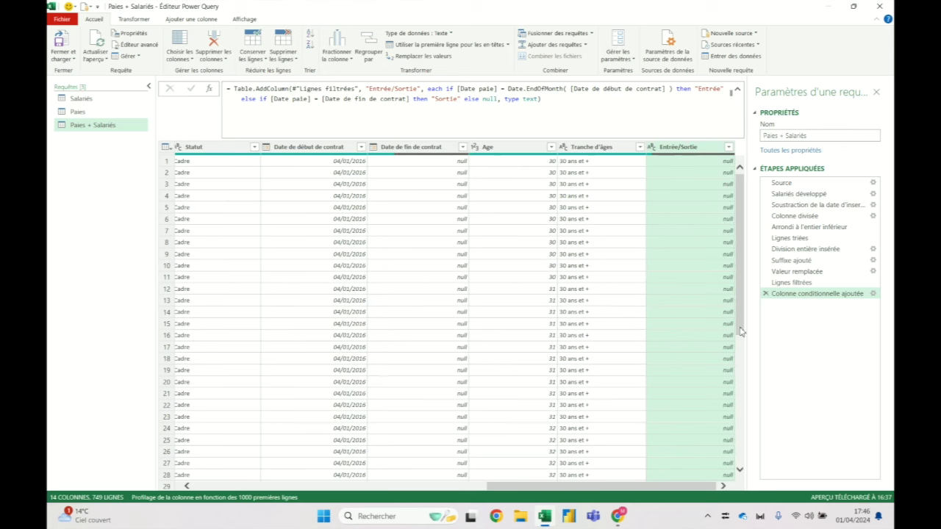
{"action": "left_click", "coordinate": [727, 147]}
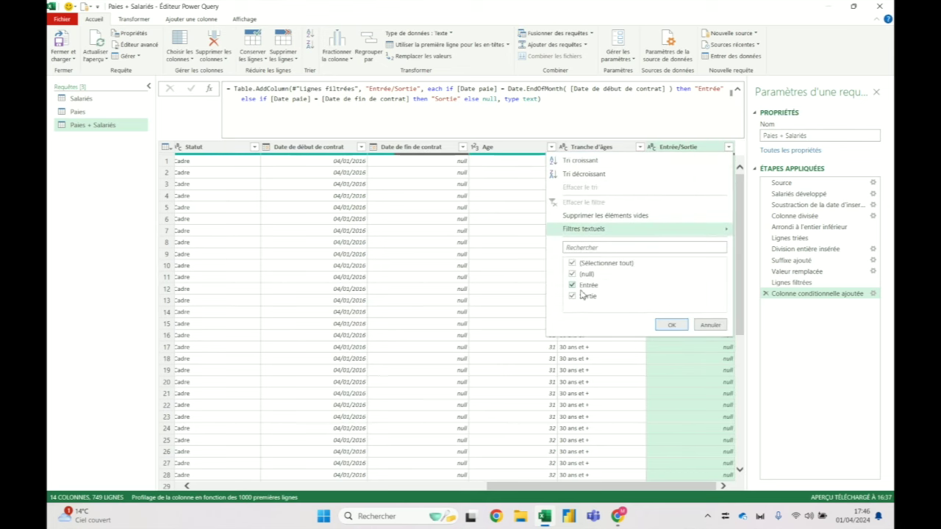
{"action": "left_click", "coordinate": [586, 263]}
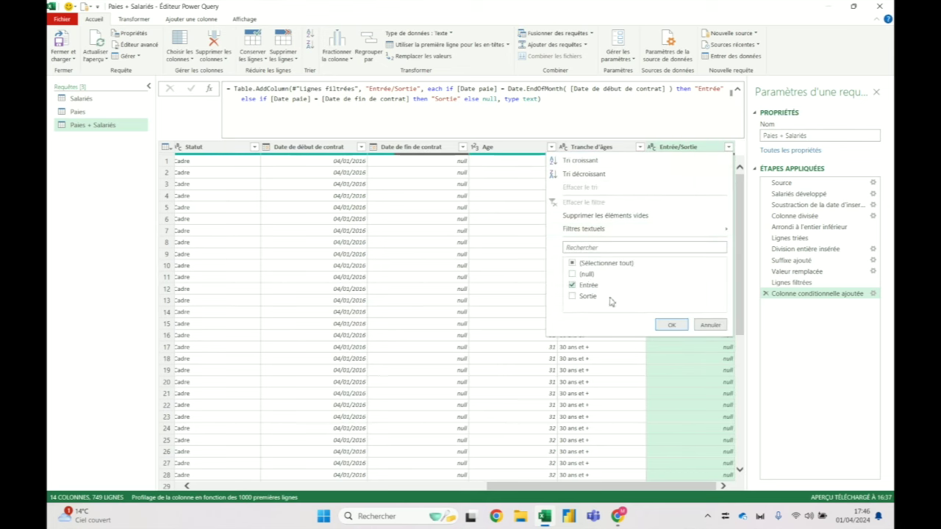
{"action": "left_click", "coordinate": [671, 325]}
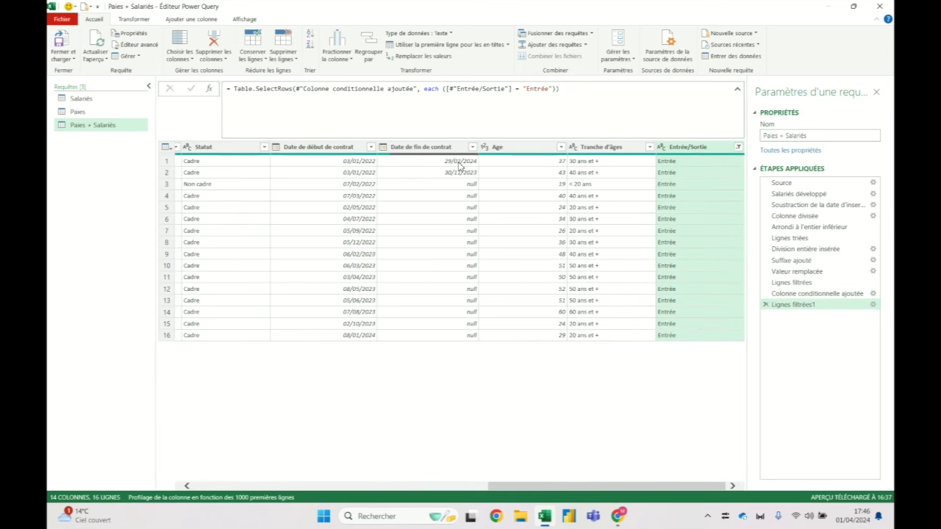
{"action": "left_click", "coordinate": [459, 161]}
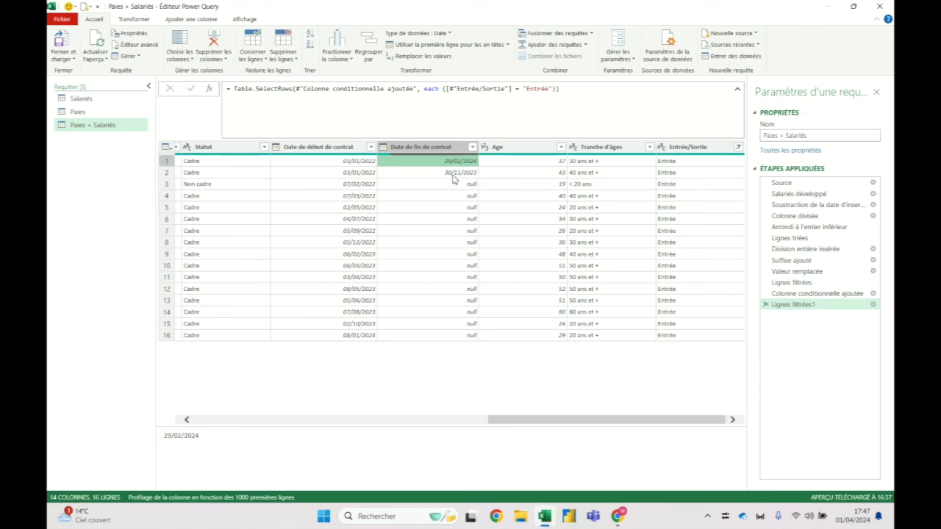
{"action": "left_click", "coordinate": [453, 173]}
{"action": "left_click", "coordinate": [458, 161]}
{"action": "left_click", "coordinate": [458, 173]}
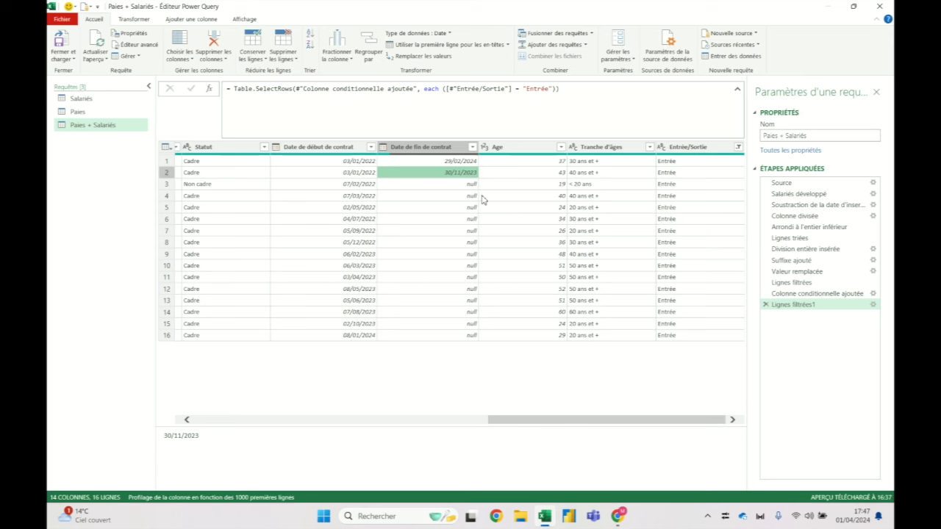
{"action": "left_click", "coordinate": [765, 305]}
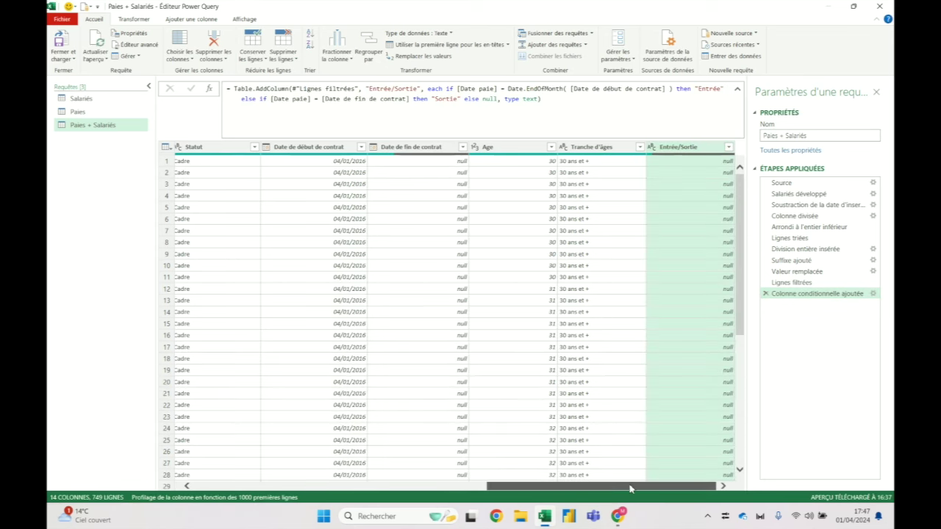
Step: Leave the Entrée/Sortie filter unchanged and load the Paies + Salariés query back into Excel
{"action": "left_click", "coordinate": [704, 149]}
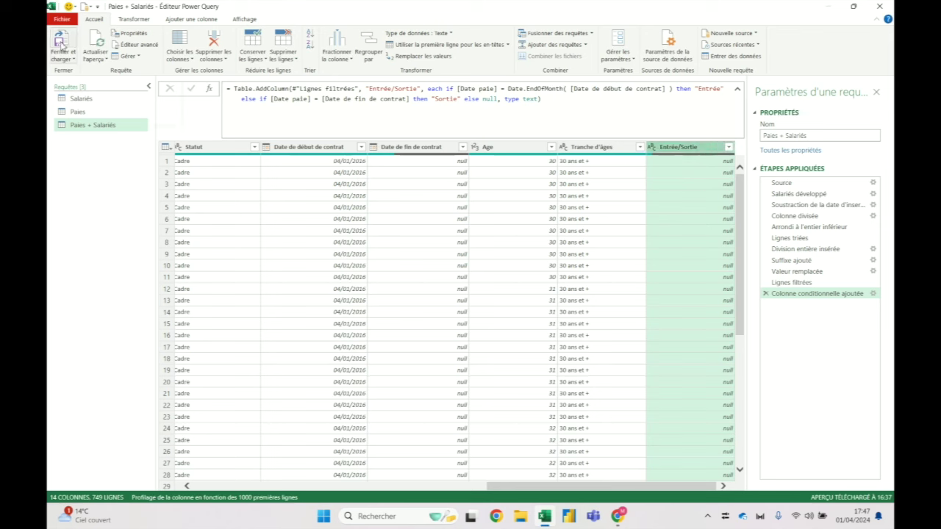
{"action": "scroll", "coordinate": [716, 190], "scroll_direction": "down", "scroll_amount": 5}
{"action": "scroll", "coordinate": [716, 190], "scroll_direction": "up", "scroll_amount": 5}
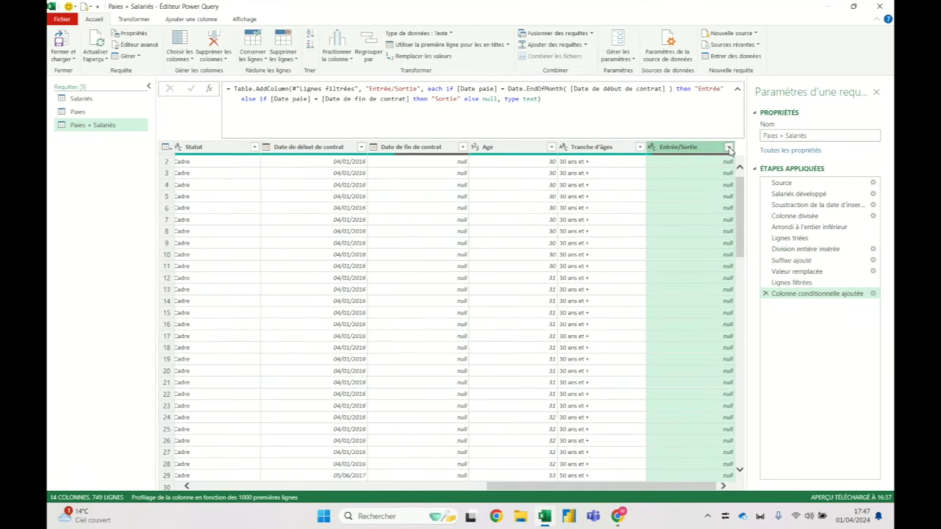
{"action": "left_click", "coordinate": [728, 147]}
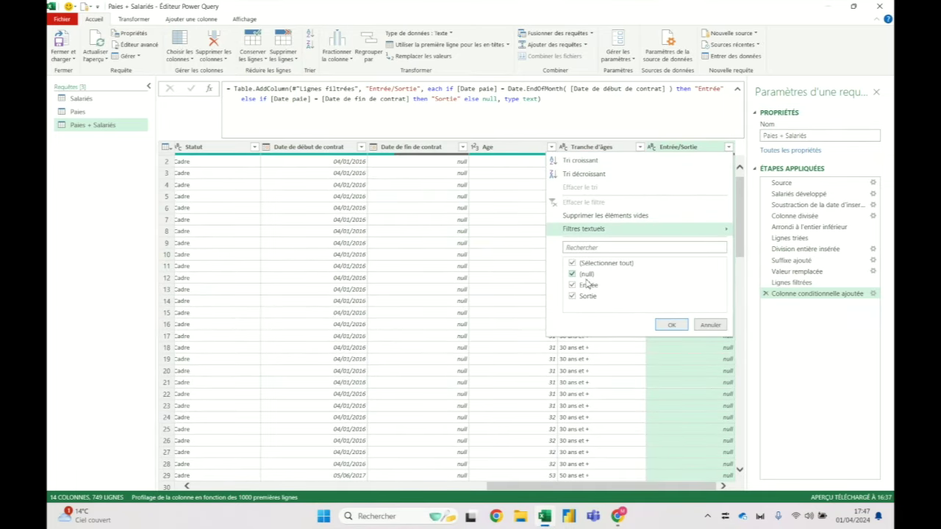
{"action": "left_click", "coordinate": [719, 328]}
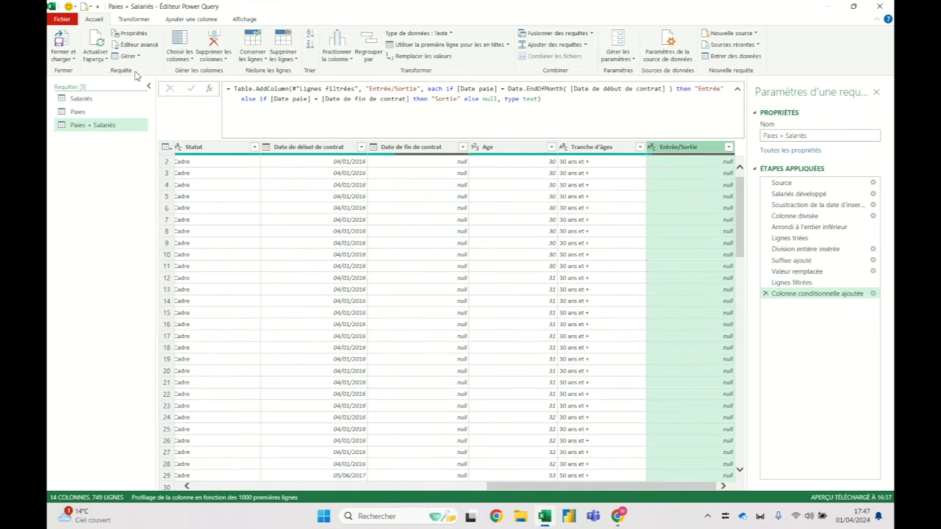
{"action": "left_click", "coordinate": [62, 40]}
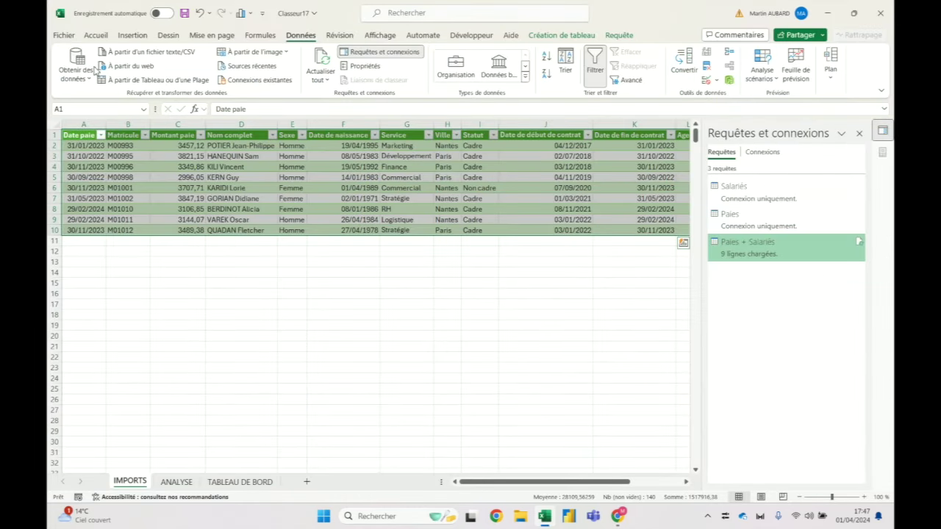
Step: On the ANALYSE sheet, insert empty columns at G and J
{"action": "left_click", "coordinate": [176, 482]}
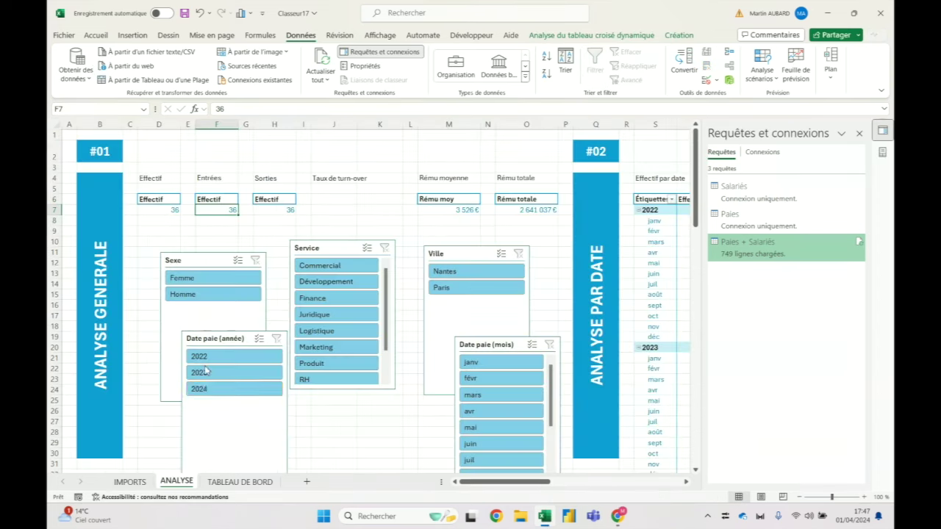
{"action": "left_click", "coordinate": [245, 125]}
{"action": "key", "text": "ctrl+plus"}
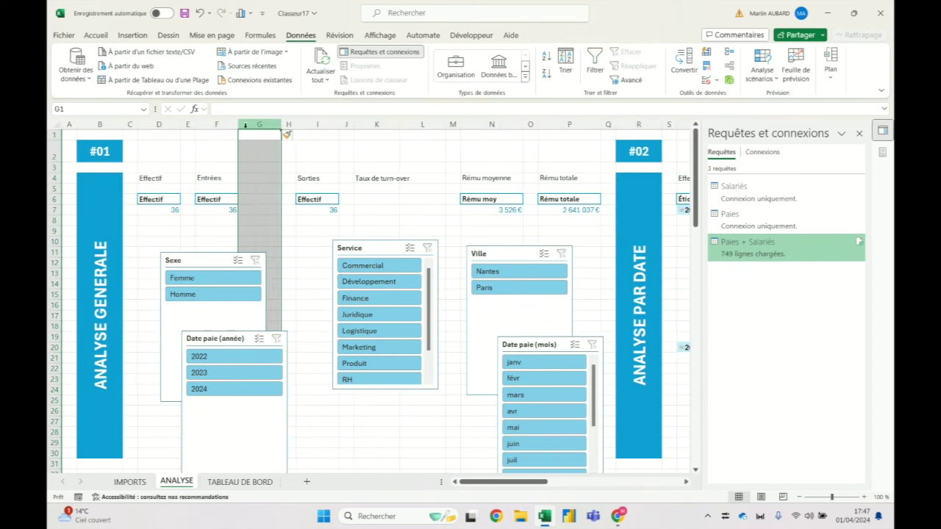
{"action": "left_click", "coordinate": [347, 124]}
{"action": "key", "text": "ctrl+plus"}
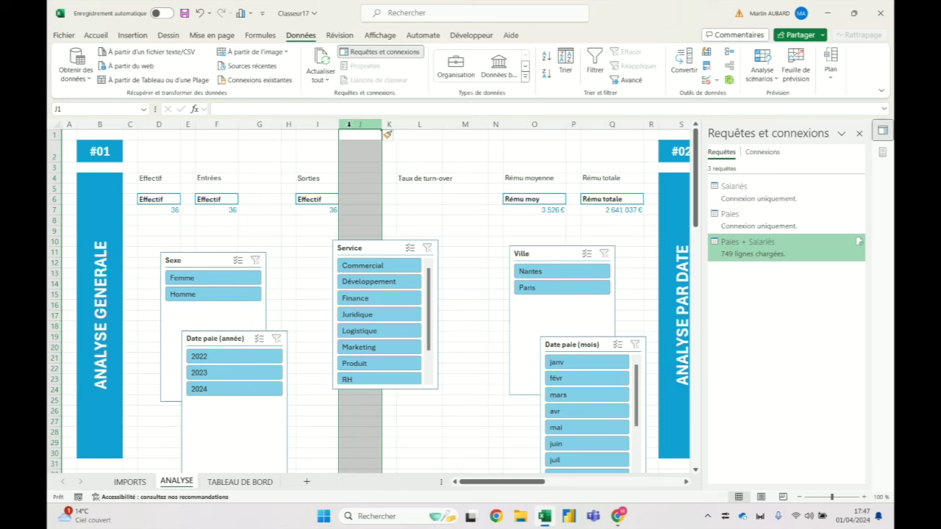
Step: Undo both column insertions and show the Entrées pivot's field list from F7
{"action": "left_click", "coordinate": [222, 211]}
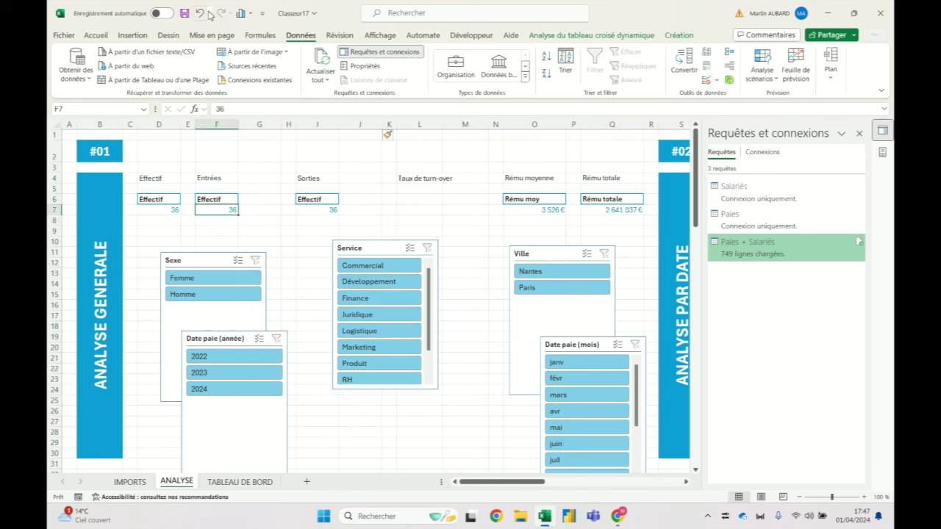
{"action": "left_click", "coordinate": [200, 12]}
{"action": "left_click", "coordinate": [200, 12]}
{"action": "left_click", "coordinate": [233, 211]}
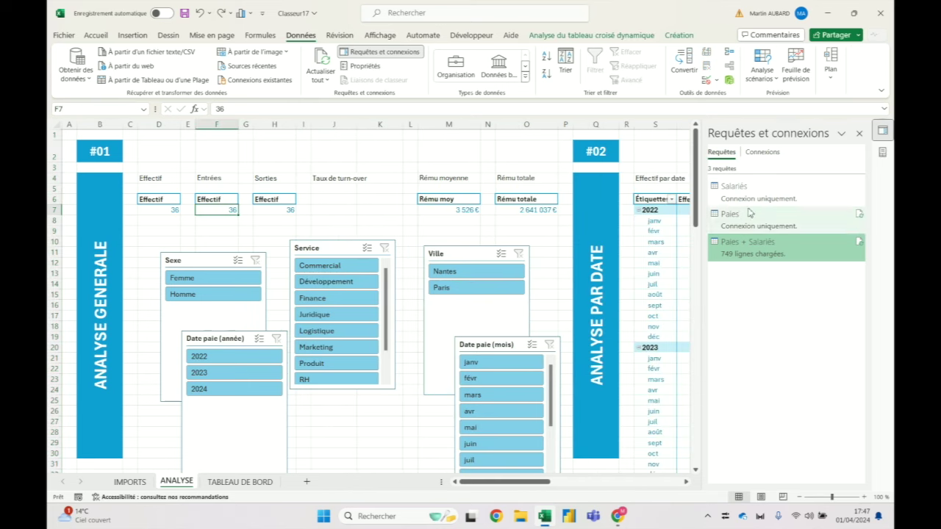
{"action": "left_click", "coordinate": [882, 152]}
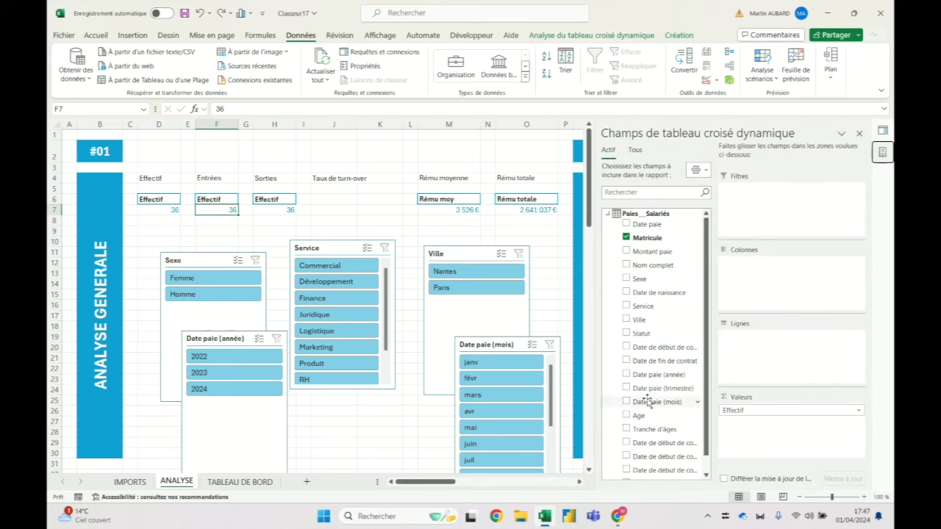
Step: Dismiss the overlapping pivot warning and refresh all data connections
{"action": "left_click_drag", "start_coordinate": [646, 399], "coordinate": [665, 411]}
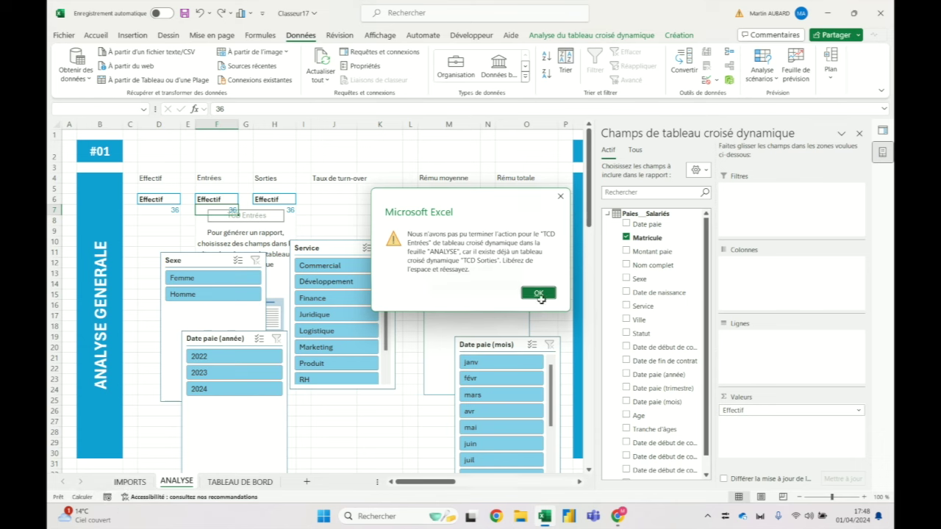
{"action": "left_click", "coordinate": [538, 294]}
{"action": "scroll", "coordinate": [652, 419], "scroll_direction": "down", "scroll_amount": 1}
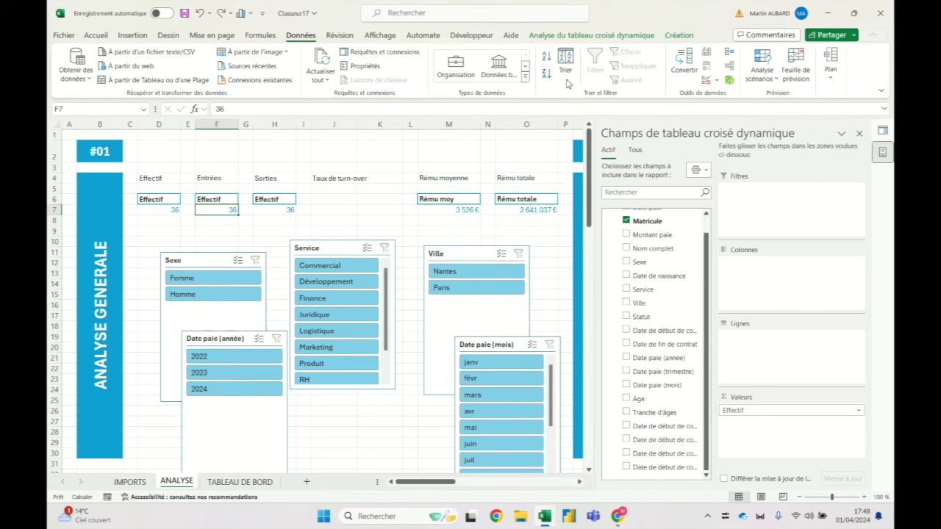
{"action": "left_click", "coordinate": [328, 63]}
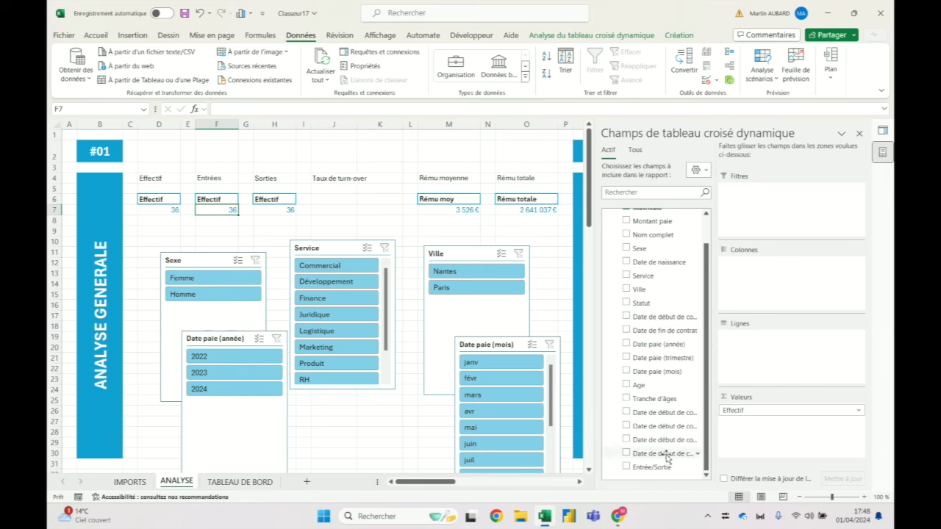
Step: Add Entrée/Sortie to the Entrées pivot values with a filter, then refresh all again
{"action": "scroll", "coordinate": [670, 443], "scroll_direction": "down", "scroll_amount": 1}
{"action": "left_click_drag", "start_coordinate": [653, 467], "coordinate": [764, 347]}
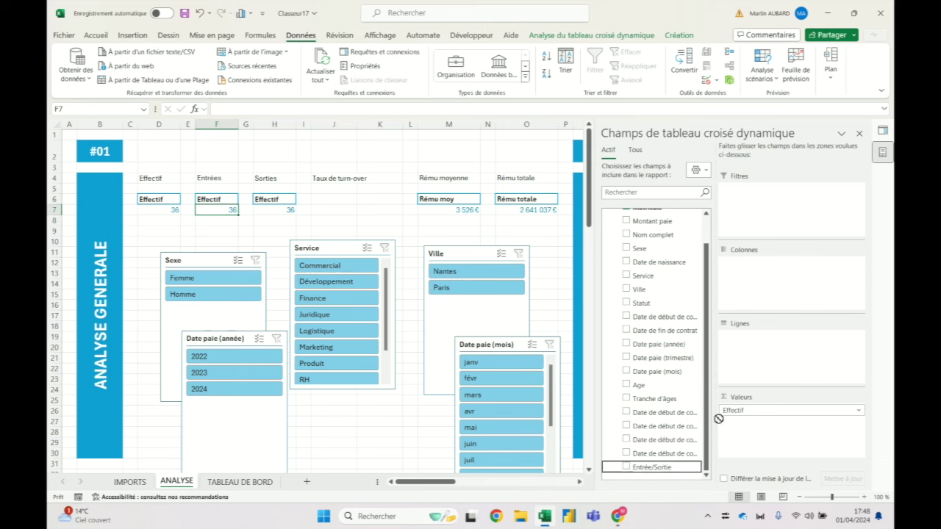
{"action": "left_click_drag", "start_coordinate": [765, 349], "coordinate": [770, 438]}
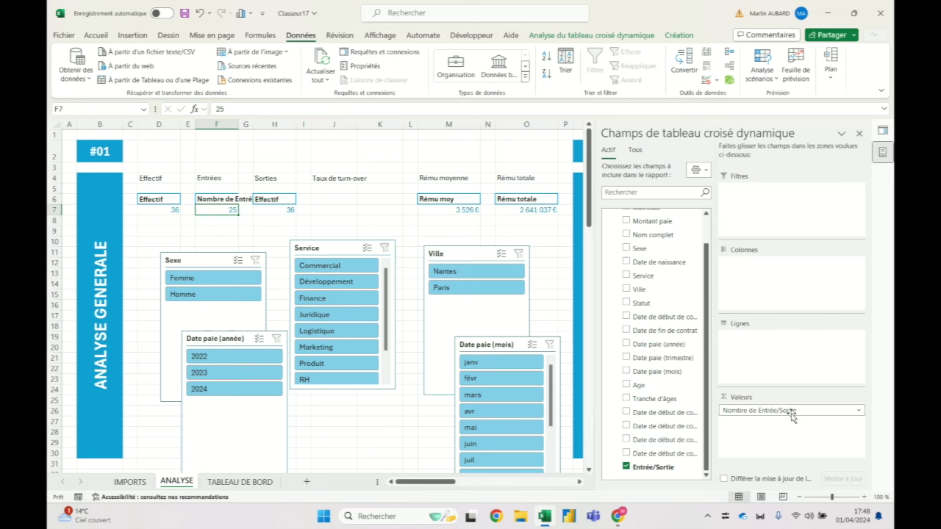
{"action": "left_click", "coordinate": [701, 469]}
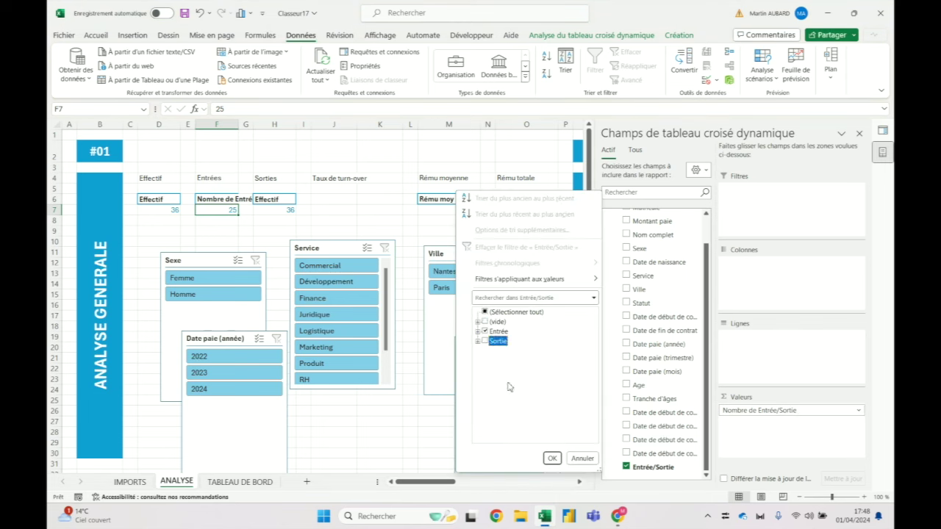
{"action": "left_click", "coordinate": [552, 458]}
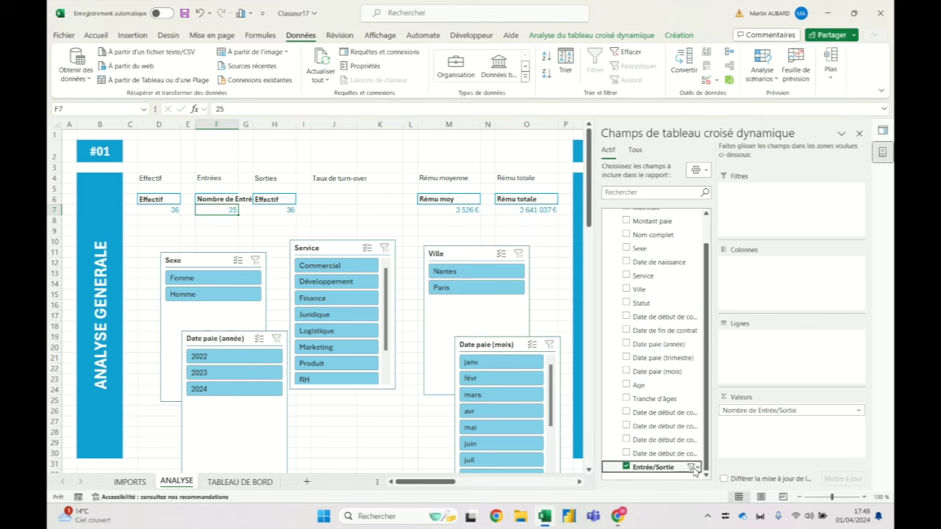
{"action": "left_click", "coordinate": [321, 62]}
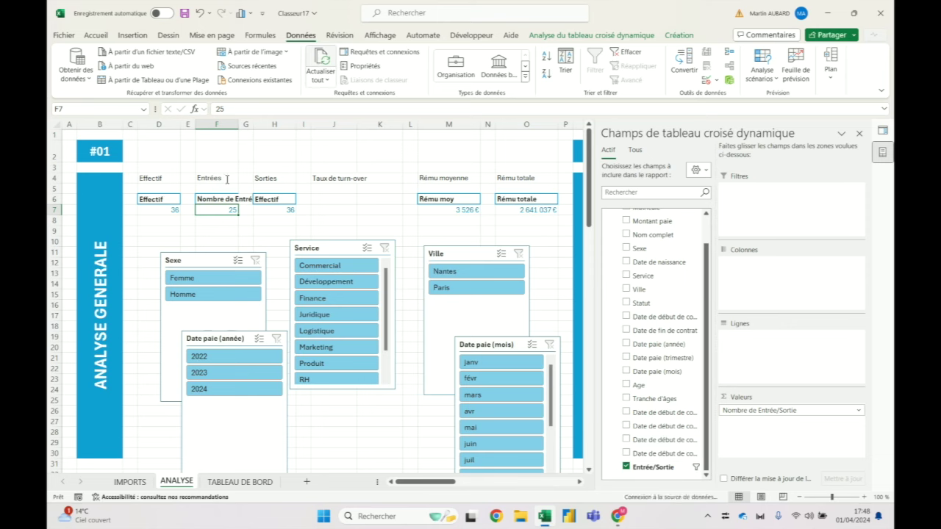
{"action": "left_click", "coordinate": [274, 199]}
{"action": "left_click_drag", "start_coordinate": [323, 200], "coordinate": [282, 212]}
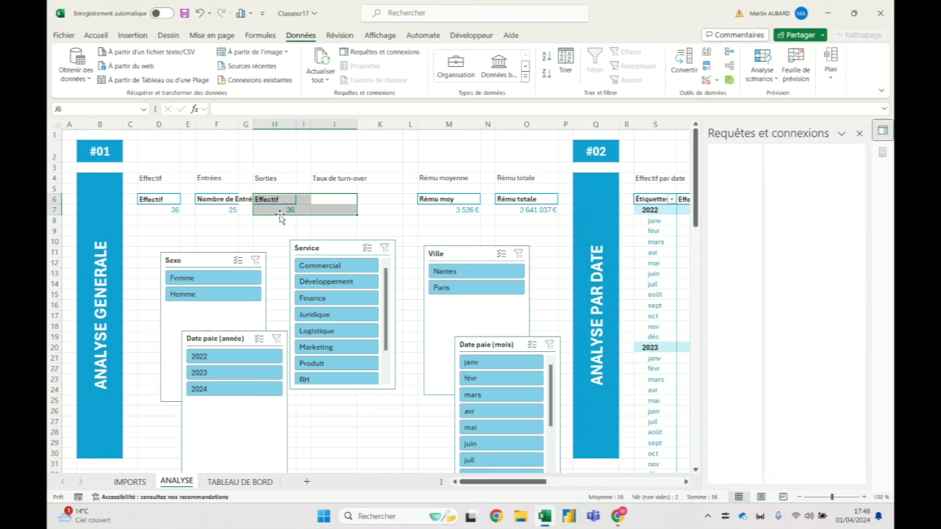
Step: Delete the old Sorties pivot and filter the Entrées pivot rows to Entrée only
{"action": "key", "text": "Delete"}
{"action": "left_click", "coordinate": [239, 203]}
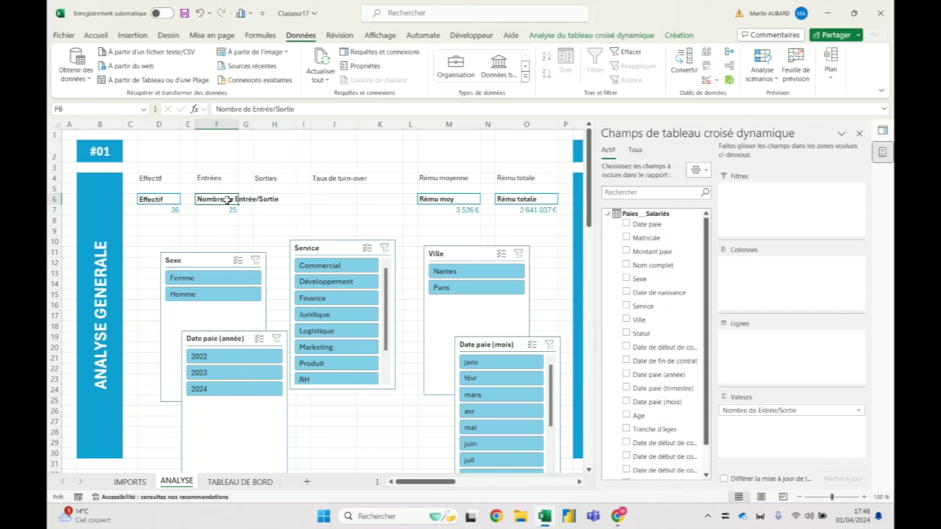
{"action": "left_click_drag", "start_coordinate": [775, 412], "coordinate": [775, 416]}
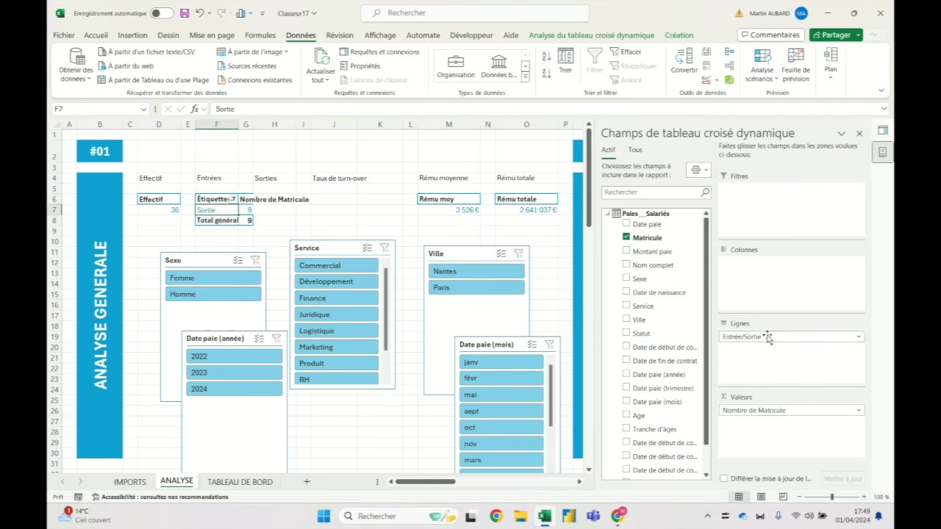
{"action": "scroll", "coordinate": [683, 393], "scroll_direction": "down", "scroll_amount": 1}
{"action": "left_click", "coordinate": [696, 469]}
{"action": "left_click", "coordinate": [486, 333]}
{"action": "left_click", "coordinate": [486, 341]}
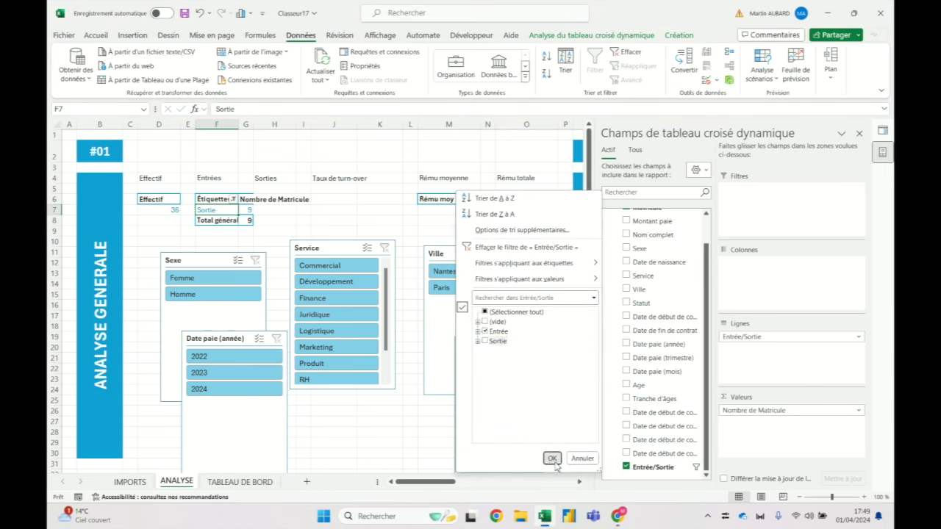
{"action": "left_click", "coordinate": [551, 458]}
Step: Set column G width to 10 and rename the G6 value header to Entrées
{"action": "left_click", "coordinate": [288, 123]}
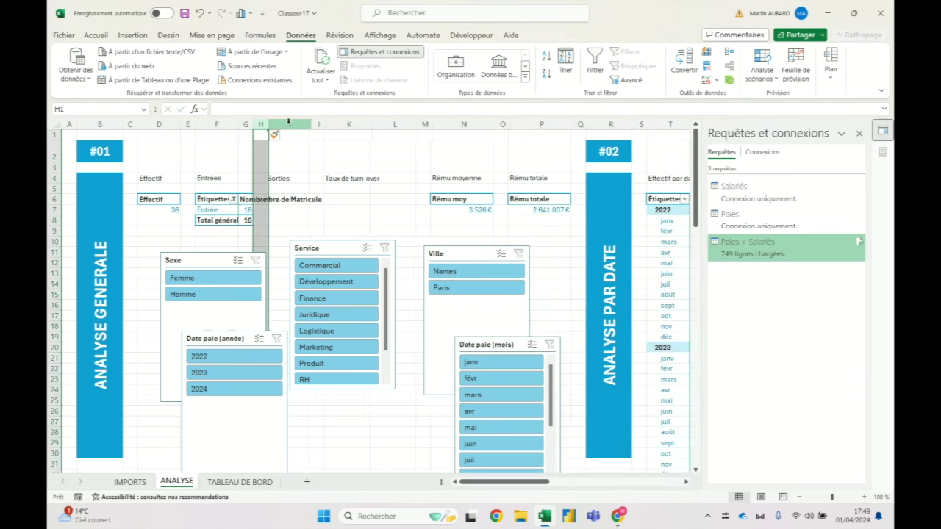
{"action": "right_click", "coordinate": [288, 123]}
{"action": "left_click", "coordinate": [300, 303]}
{"action": "key", "text": "Return"}
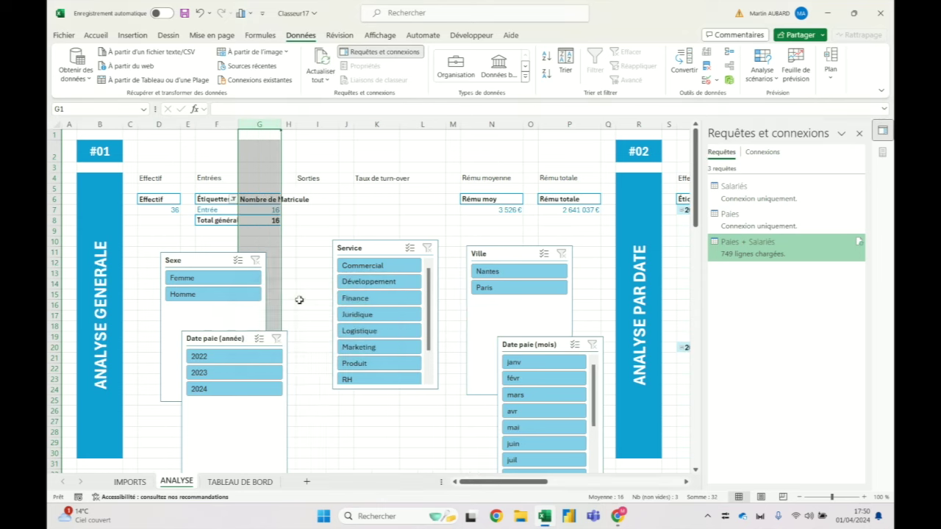
{"action": "left_click", "coordinate": [262, 200]}
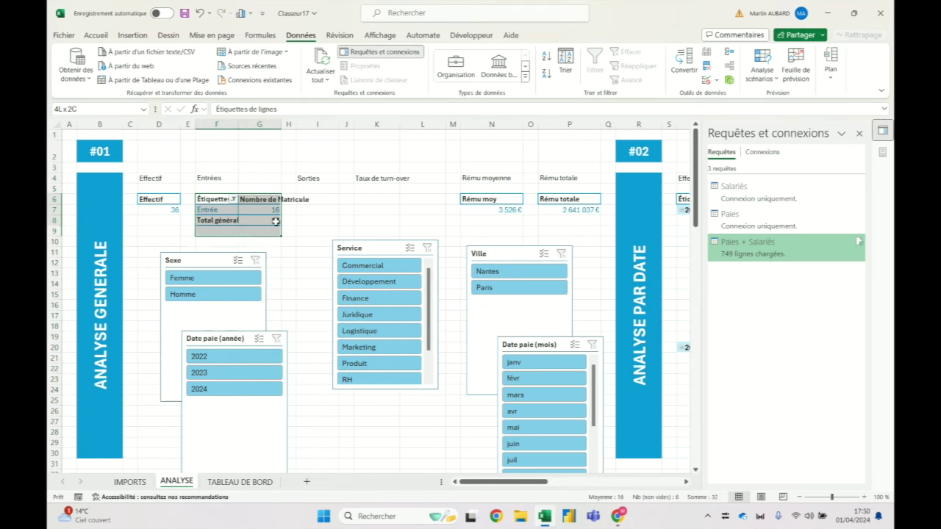
{"action": "type", "text": "Entré"}
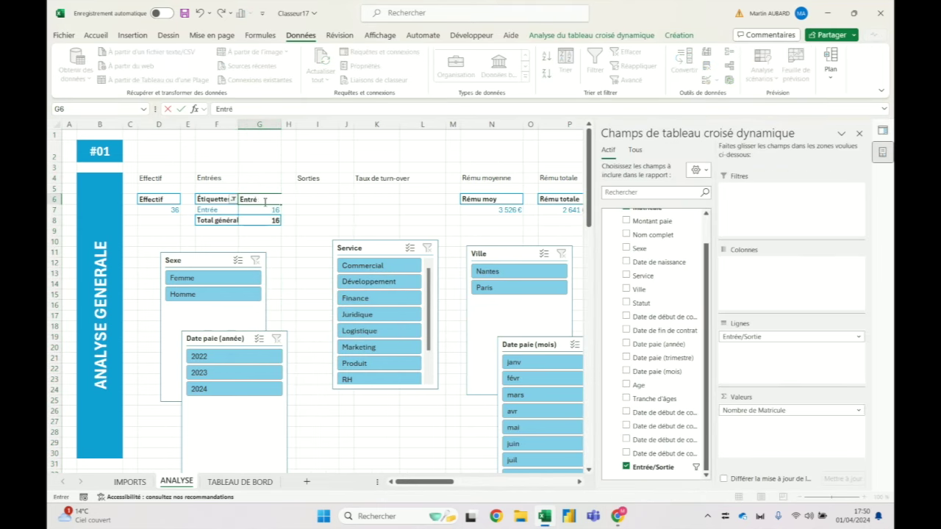
{"action": "key", "text": "Return"}
Step: Copy the Entrées pivot and insert an empty column at J
{"action": "key", "text": "shift+Left"}
{"action": "key", "text": "shift+Down"}
{"action": "key", "text": "shift+Down"}
{"action": "key", "text": "ctrl+c"}
{"action": "left_click", "coordinate": [351, 119]}
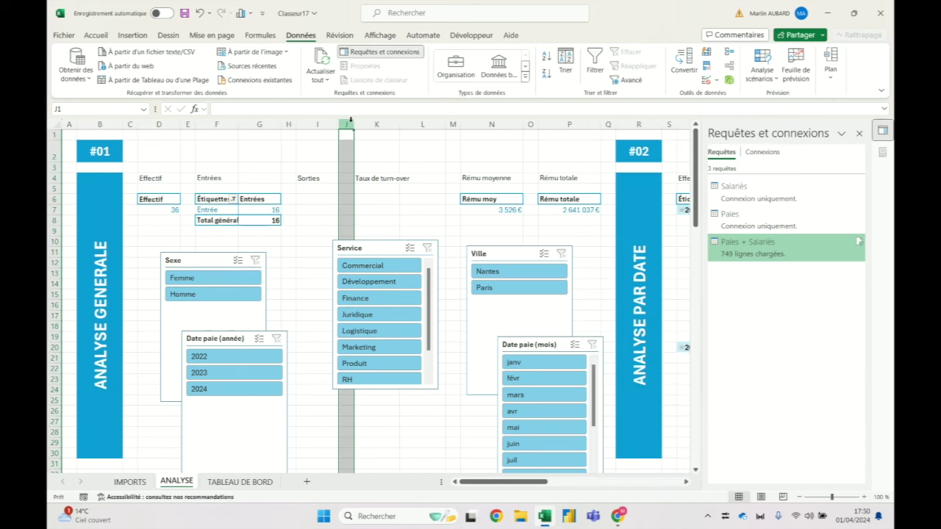
{"action": "key", "text": "ctrl+plus"}
Step: Paste the Entrées pivot at I6 and filter its row labels to Sortie only
{"action": "left_click", "coordinate": [315, 200]}
{"action": "key", "text": "ctrl+v"}
{"action": "key", "text": "Escape"}
{"action": "key", "text": "Escape"}
{"action": "key", "text": "Right"}
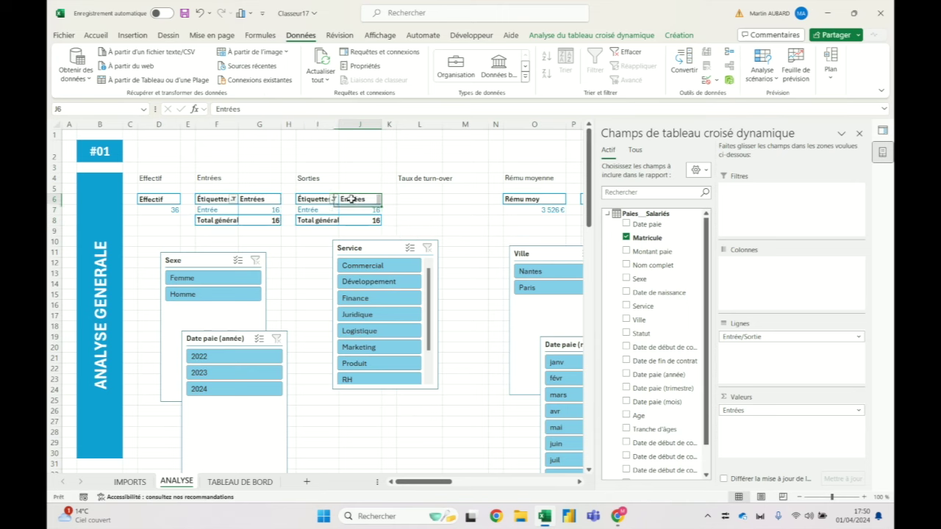
{"action": "left_click", "coordinate": [310, 200]}
{"action": "left_click", "coordinate": [334, 199]}
{"action": "left_click", "coordinate": [221, 356]}
{"action": "left_click", "coordinate": [221, 345]}
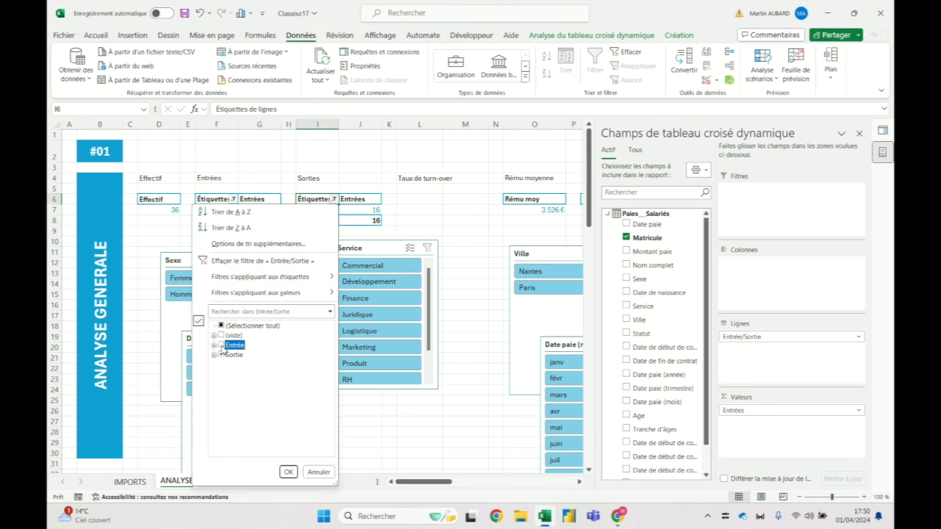
{"action": "left_click", "coordinate": [288, 472]}
{"action": "left_click", "coordinate": [438, 208]}
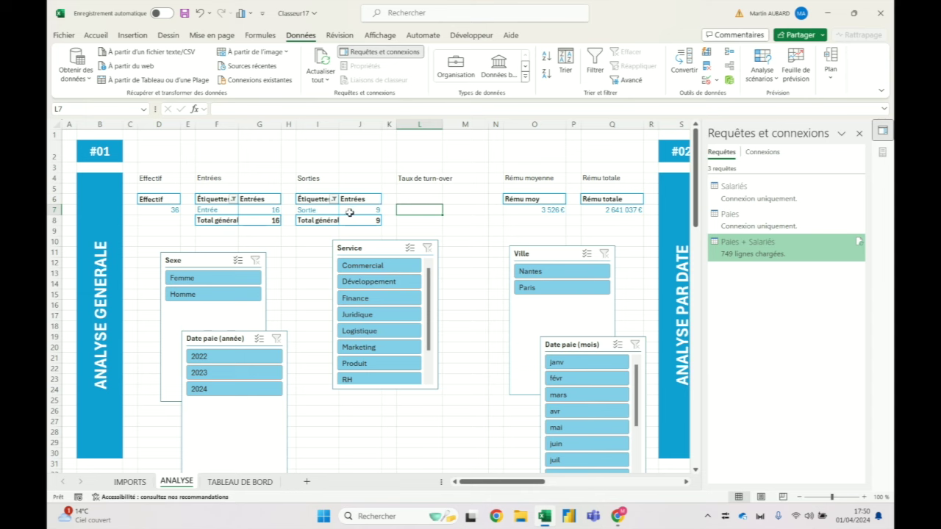
Step: Rename the copied pivot's J6 value header to Sorties, keeping it through undo and redo
{"action": "left_click", "coordinate": [344, 198]}
{"action": "type", "text": "Sorties"}
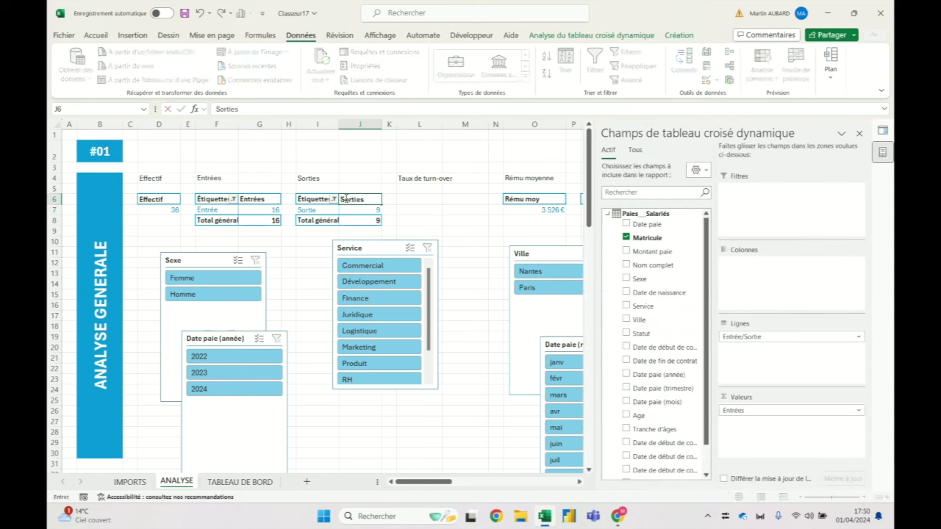
{"action": "key", "text": "Return"}
{"action": "left_click", "coordinate": [309, 178]}
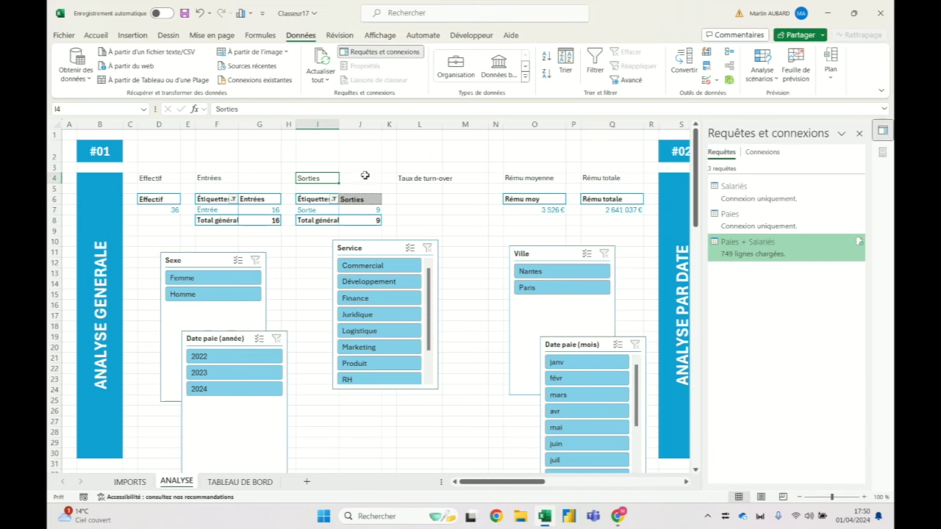
{"action": "left_click", "coordinate": [360, 199]}
{"action": "left_click", "coordinate": [199, 13]}
{"action": "left_click", "coordinate": [199, 13]}
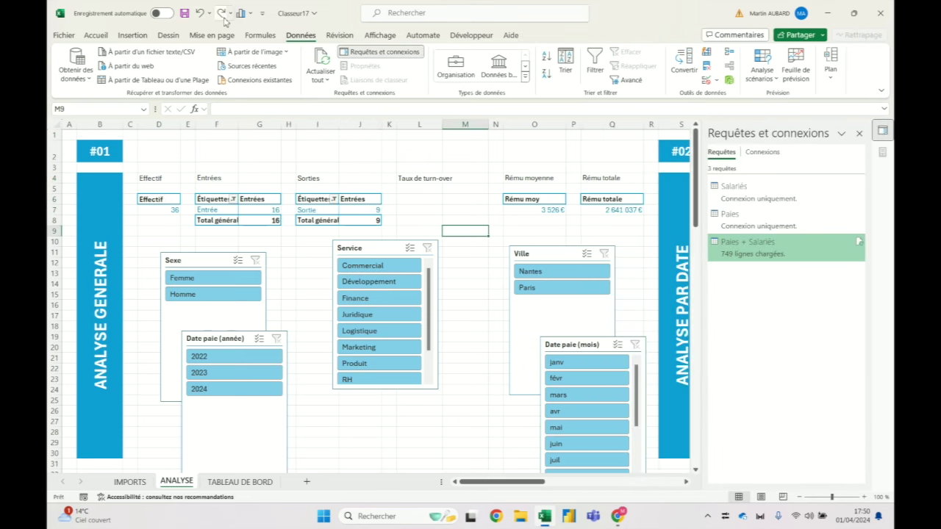
{"action": "left_click", "coordinate": [222, 15]}
{"action": "left_click", "coordinate": [423, 189]}
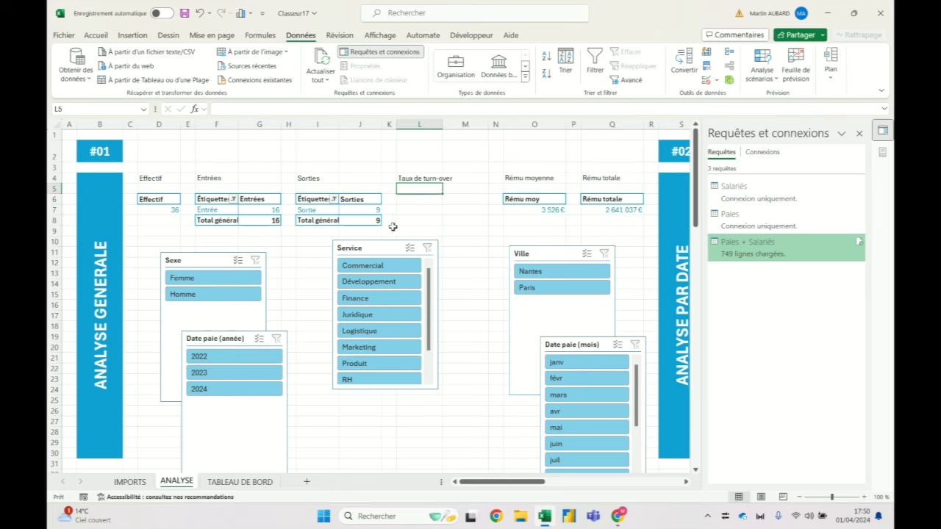
Step: Add Entrée/Sortie as rows of the Entrées & sorties pivot, excluding (vide) entries
{"action": "left_click_drag", "start_coordinate": [513, 482], "coordinate": [556, 485]}
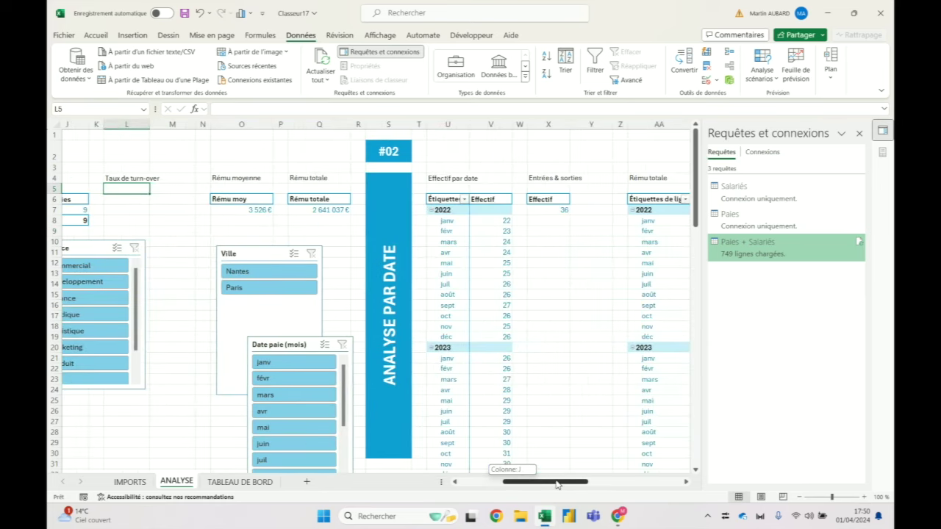
{"action": "left_click_drag", "start_coordinate": [556, 484], "coordinate": [568, 485]}
{"action": "left_click", "coordinate": [465, 209]}
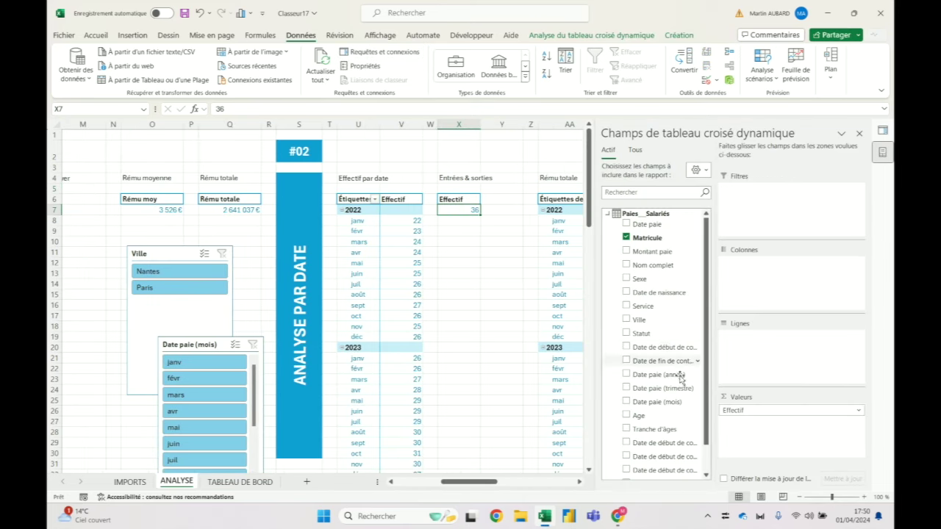
{"action": "scroll", "coordinate": [680, 425], "scroll_direction": "down", "scroll_amount": 1}
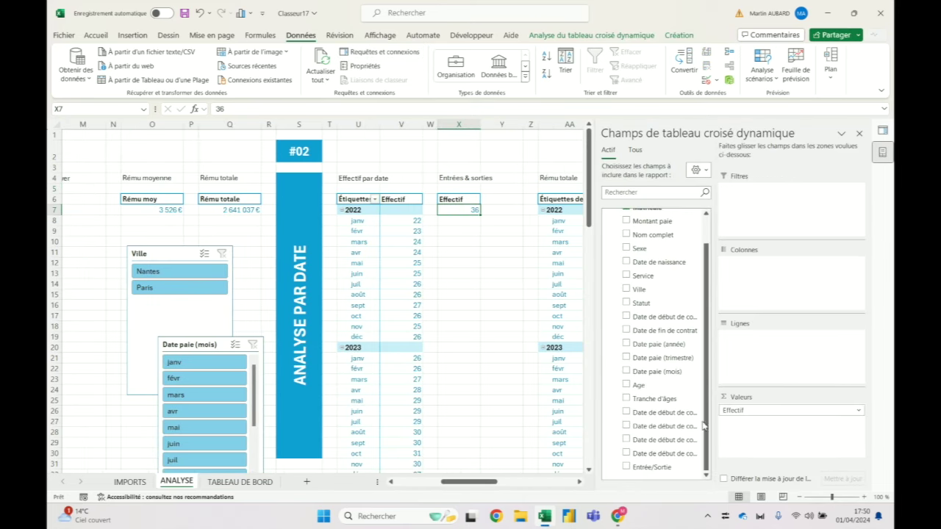
{"action": "left_click", "coordinate": [626, 466]}
{"action": "left_click", "coordinate": [239, 482]}
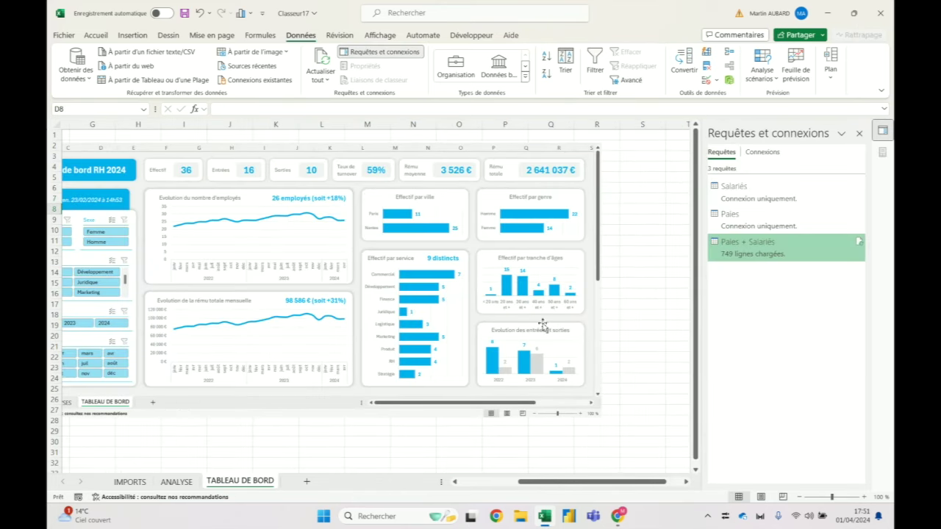
{"action": "left_click", "coordinate": [176, 482]}
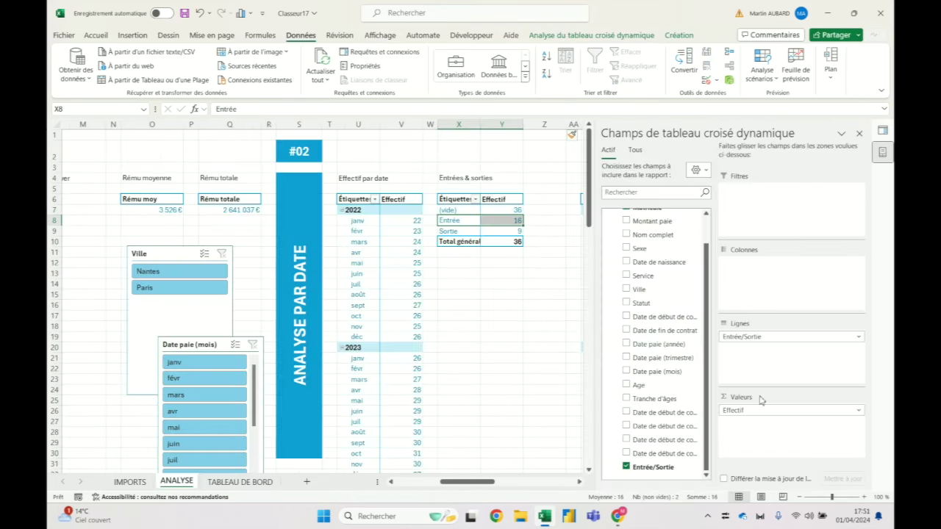
{"action": "left_click", "coordinate": [698, 467]}
{"action": "left_click", "coordinate": [475, 199]}
{"action": "left_click", "coordinate": [475, 199]}
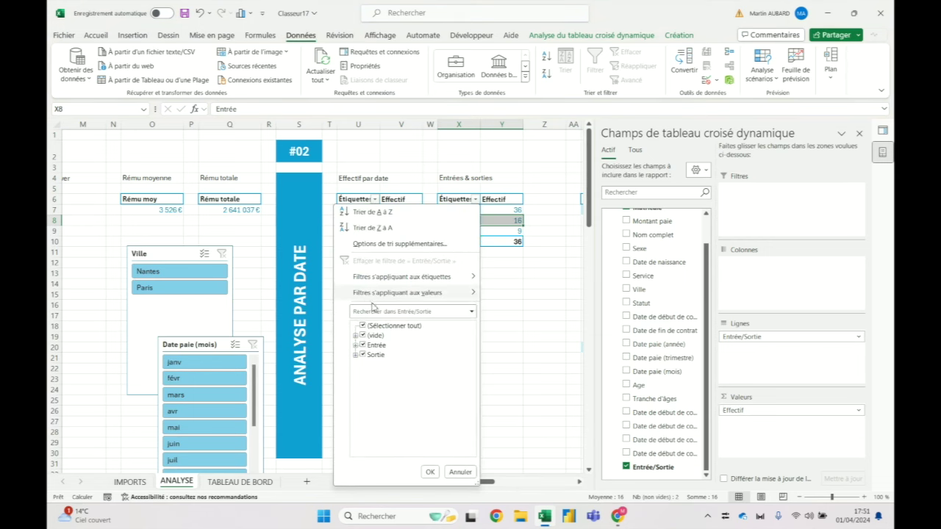
{"action": "left_click", "coordinate": [362, 335]}
{"action": "left_click", "coordinate": [430, 472]}
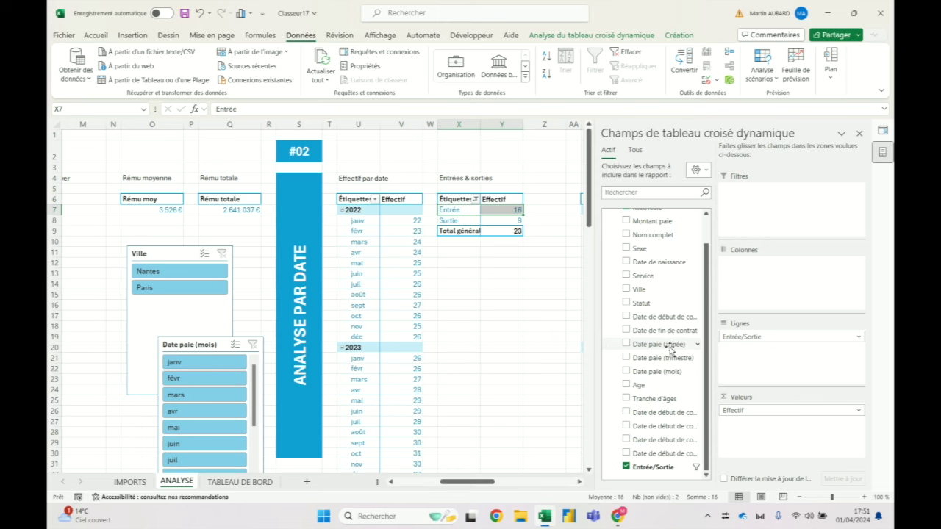
Step: Group the pivot rows by Date paie (année) and move Entrée/Sortie to columns
{"action": "left_click_drag", "start_coordinate": [661, 345], "coordinate": [744, 352]}
{"action": "left_click", "coordinate": [491, 231]}
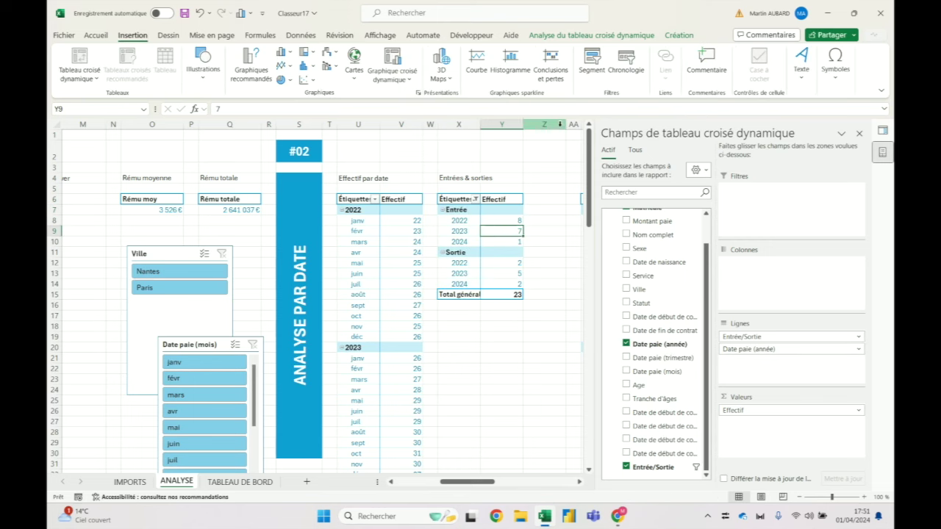
{"action": "left_click", "coordinate": [560, 124]}
{"action": "left_click", "coordinate": [473, 241]}
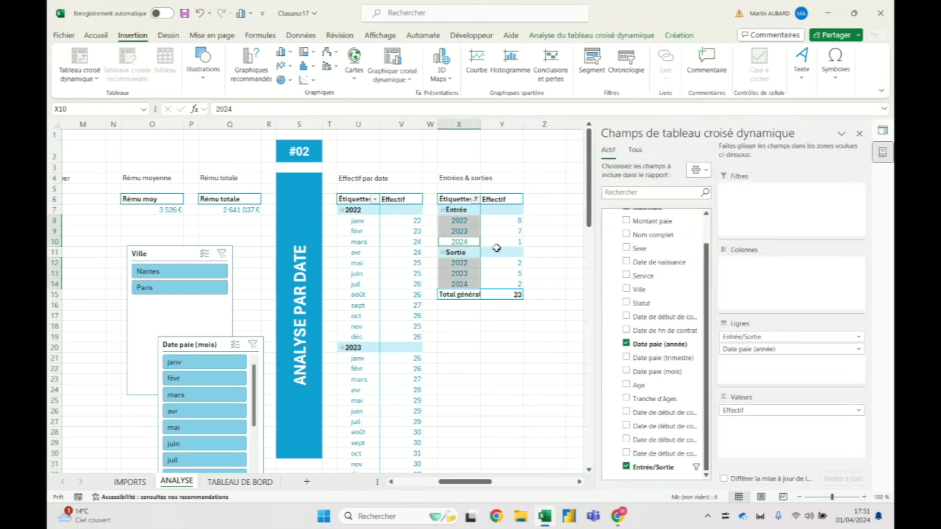
{"action": "left_click_drag", "start_coordinate": [743, 337], "coordinate": [773, 289]}
{"action": "left_click", "coordinate": [511, 230]}
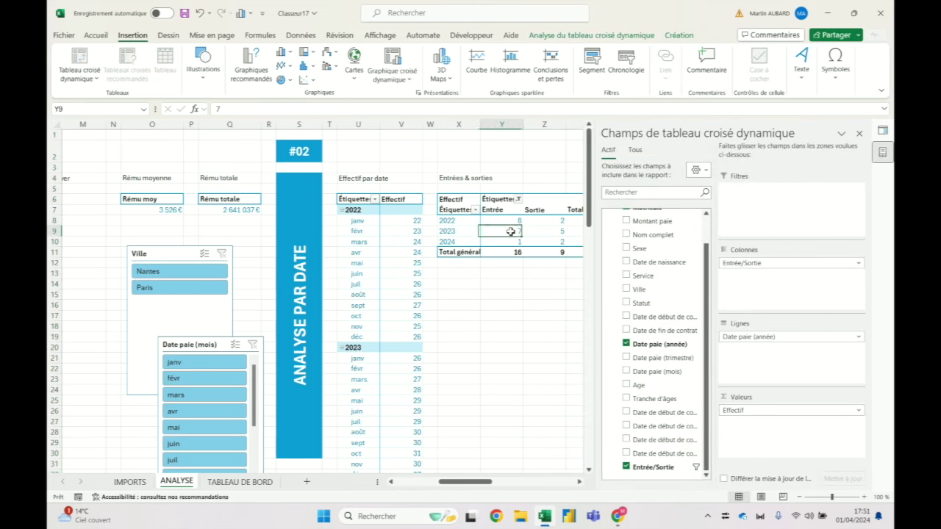
{"action": "left_click_drag", "start_coordinate": [479, 482], "coordinate": [498, 483]}
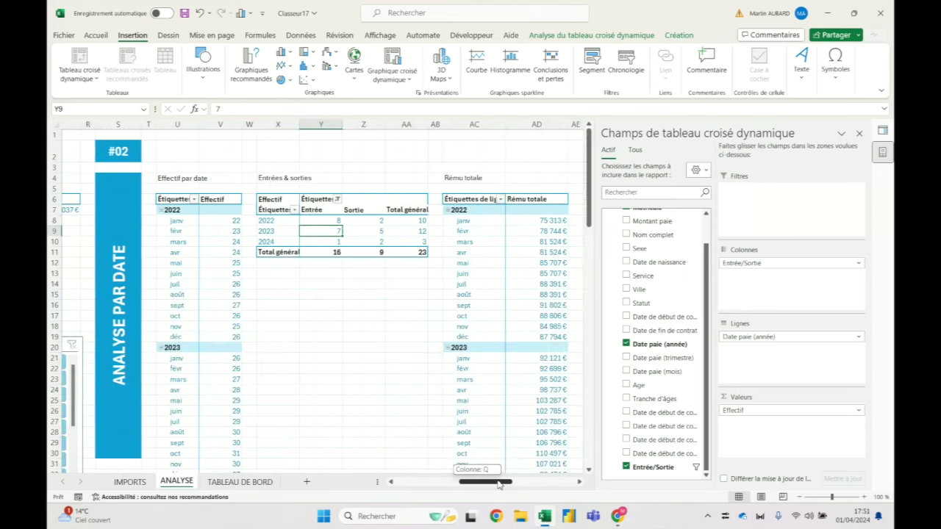
Step: Set grand totals to columns only, removing the row-total column
{"action": "left_click", "coordinate": [316, 219]}
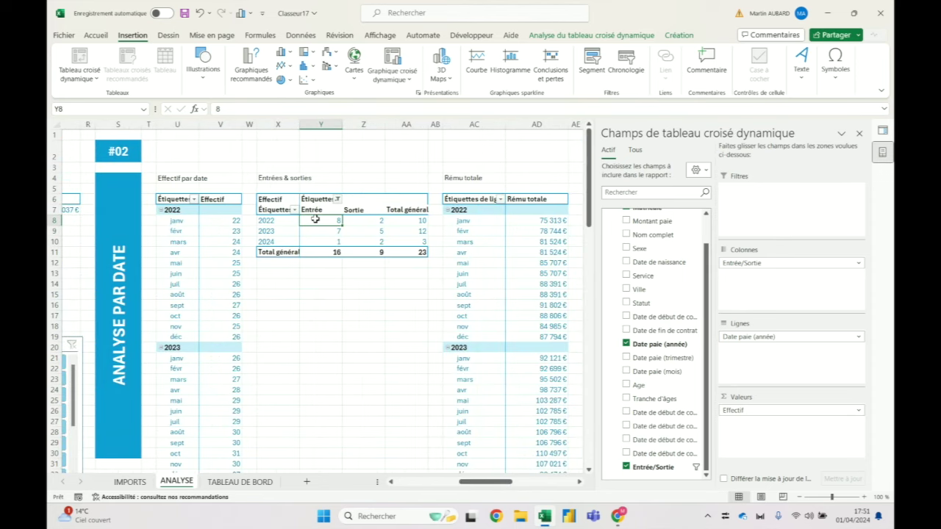
{"action": "left_click", "coordinate": [407, 219]}
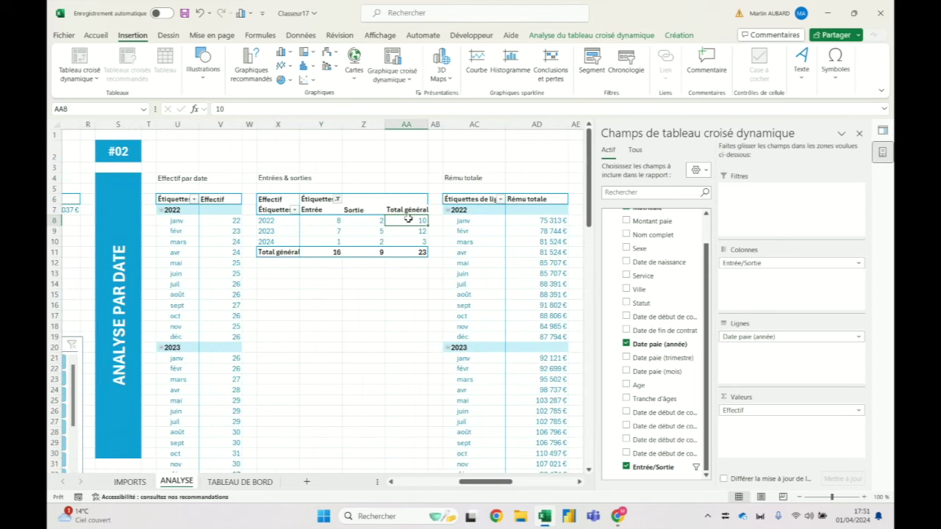
{"action": "left_click", "coordinate": [591, 34]}
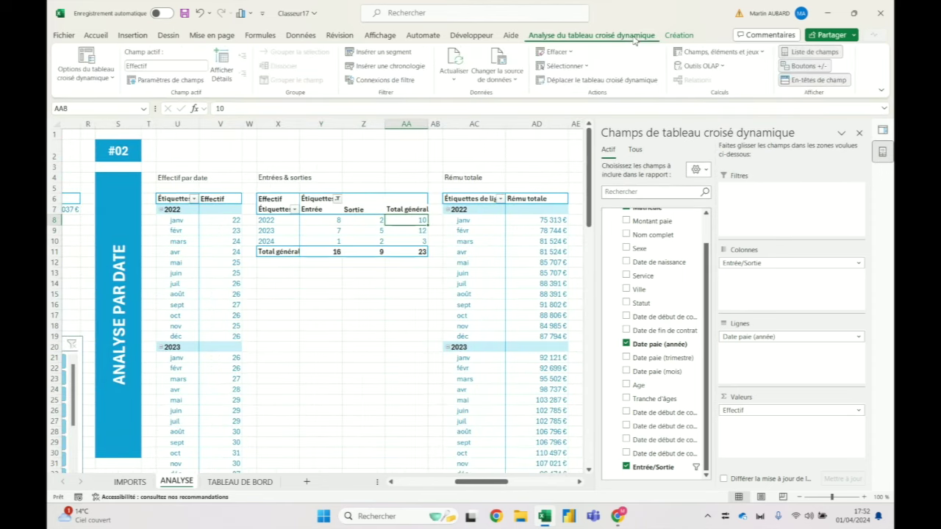
{"action": "left_click", "coordinate": [673, 36]}
{"action": "left_click", "coordinate": [103, 67]}
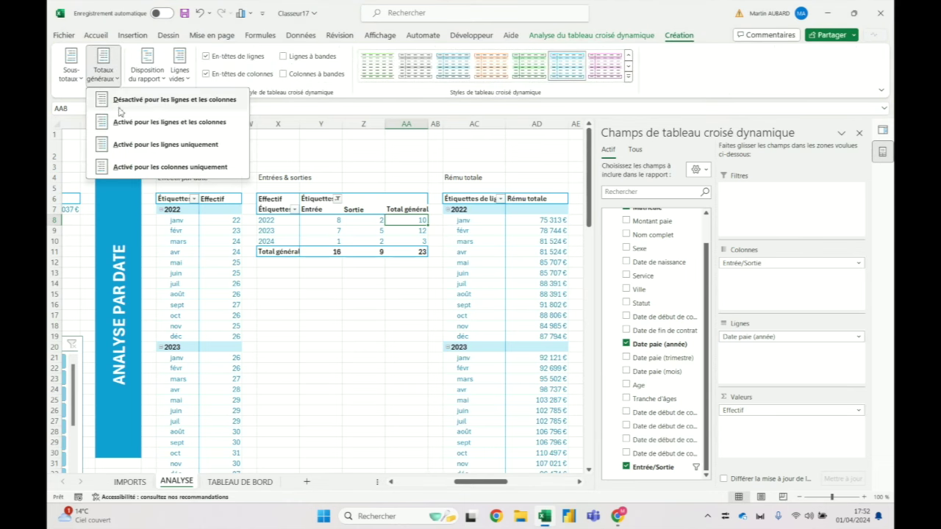
{"action": "left_click", "coordinate": [142, 172]}
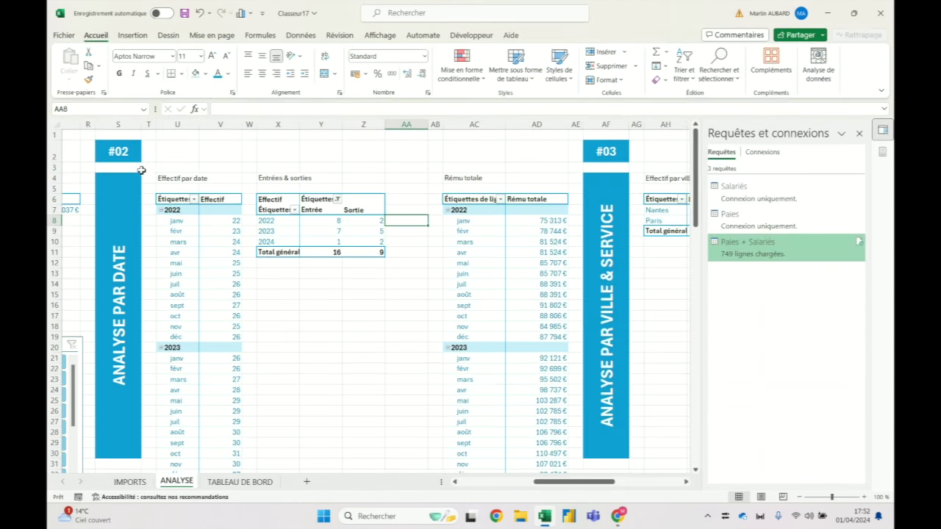
{"action": "left_click", "coordinate": [329, 233]}
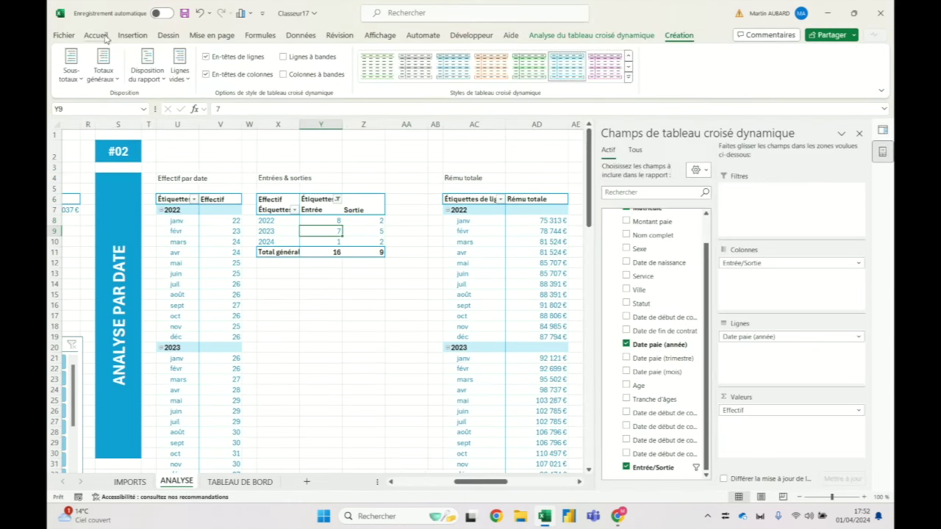
{"action": "left_click", "coordinate": [133, 35]}
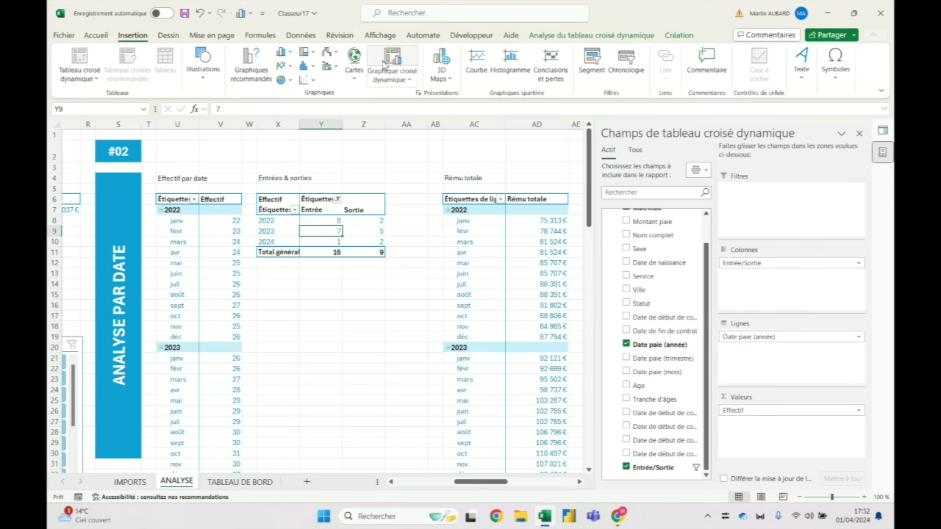
Step: Cancel the chart insertion and delete the empty column AA
{"action": "left_click", "coordinate": [392, 62]}
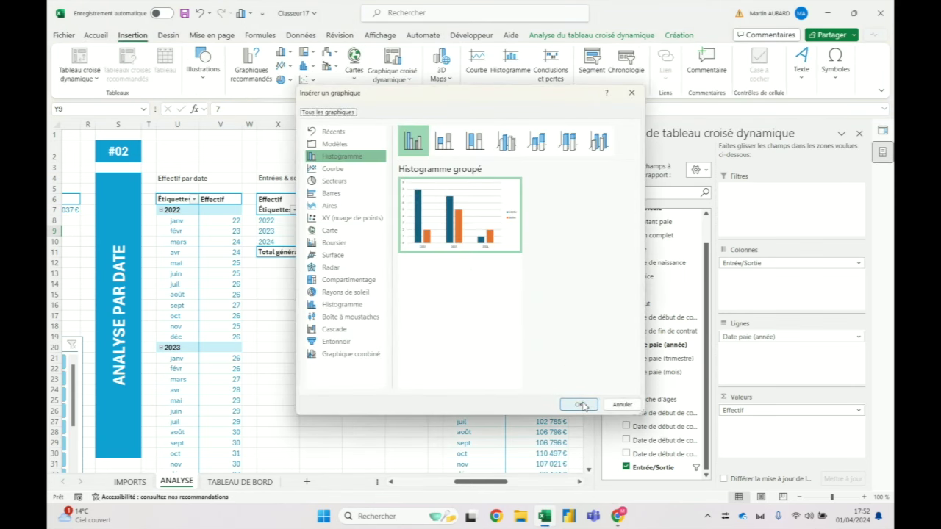
{"action": "left_click", "coordinate": [622, 404]}
{"action": "left_click", "coordinate": [411, 348]}
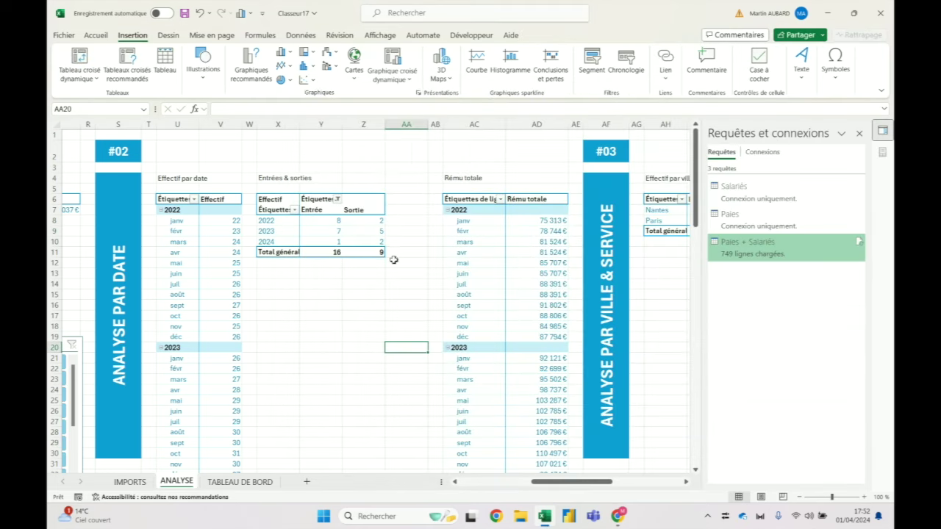
{"action": "left_click", "coordinate": [404, 125]}
{"action": "key", "text": "ctrl+minus"}
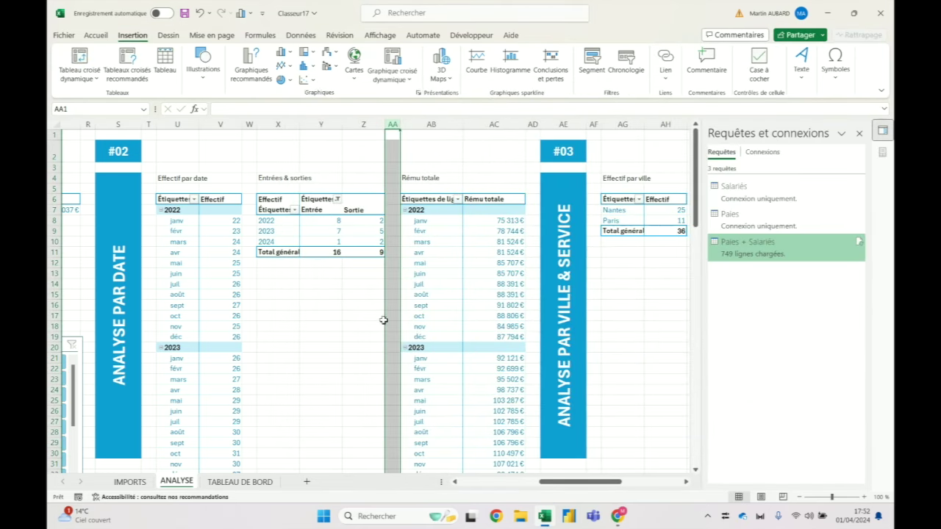
Step: Retitle the X4 heading to 'Entrées & sorties par date'
{"action": "left_click", "coordinate": [276, 176]}
{"action": "left_click", "coordinate": [287, 108]}
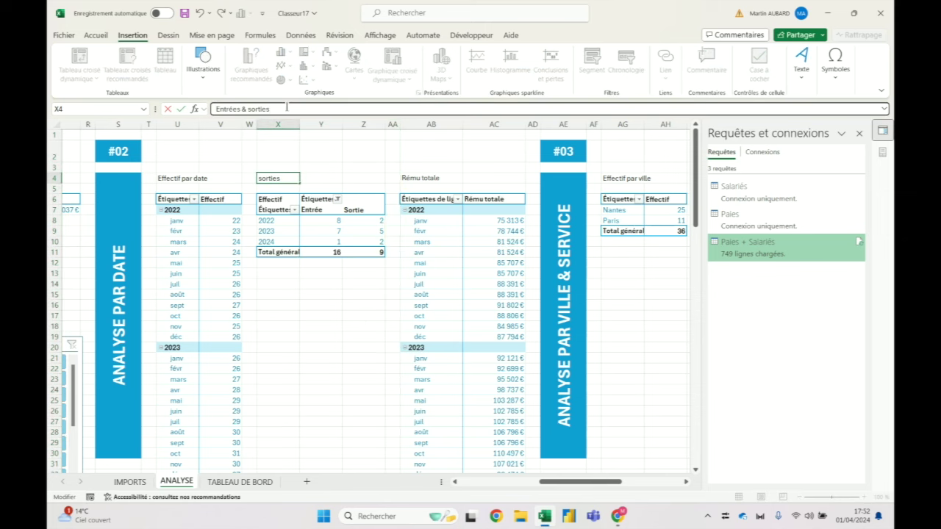
{"action": "type", "text": " par date"}
{"action": "key", "text": "Return"}
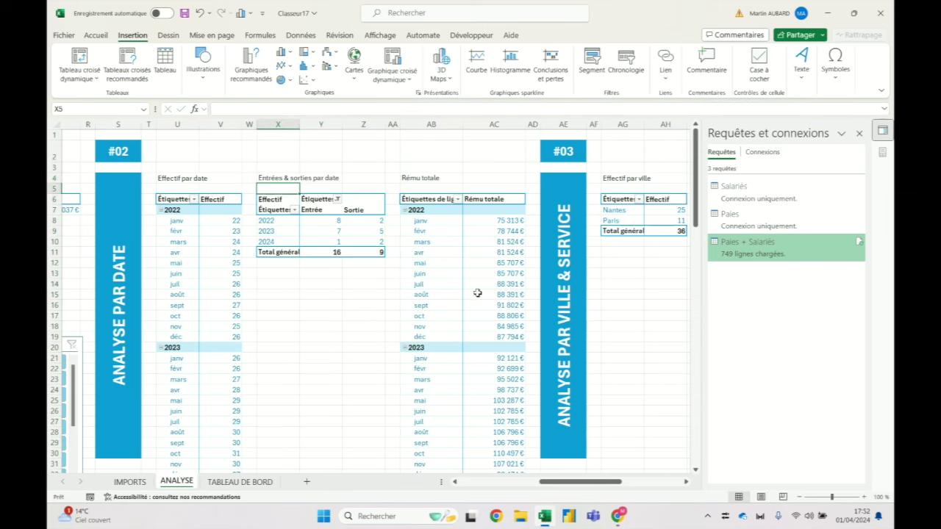
{"action": "left_click_drag", "start_coordinate": [580, 482], "coordinate": [375, 489]}
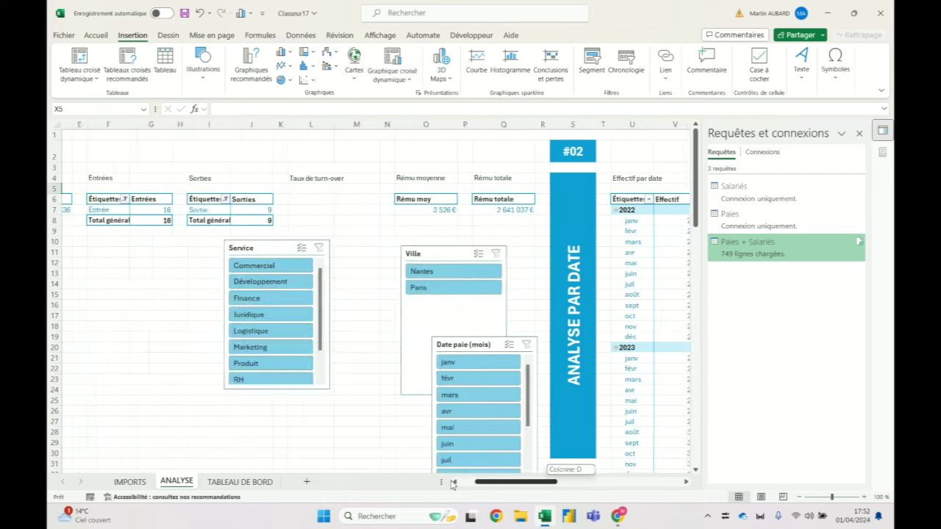
Step: Close the Requêtes et connexions pane
{"action": "left_click", "coordinate": [419, 205]}
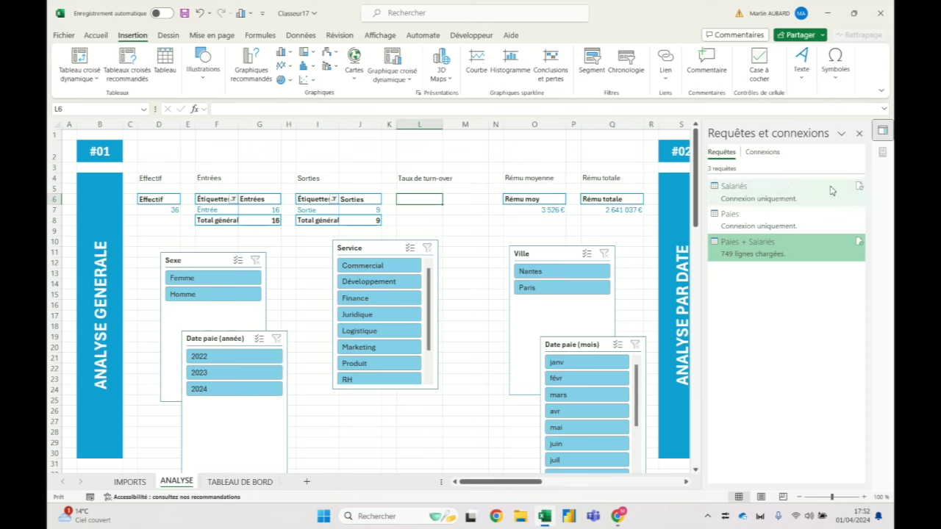
{"action": "left_click", "coordinate": [857, 134]}
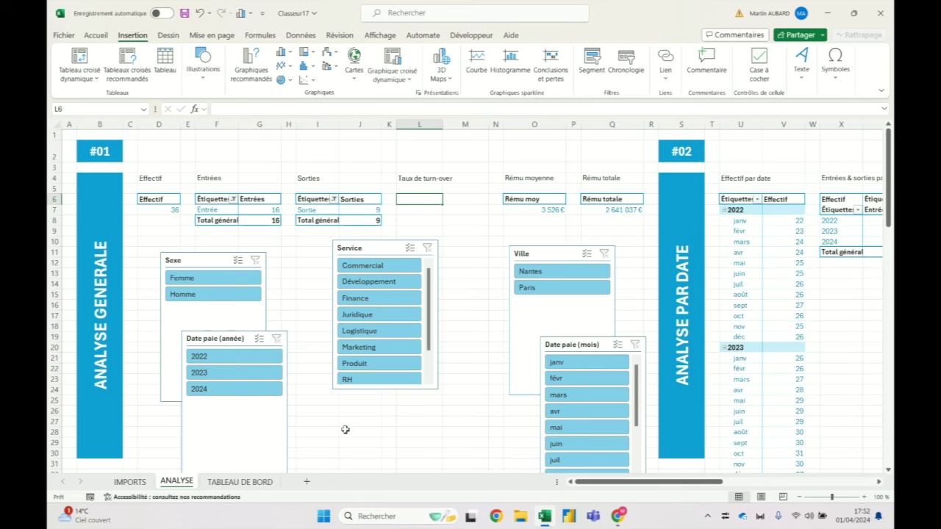
{"action": "left_click_drag", "start_coordinate": [637, 482], "coordinate": [791, 481]}
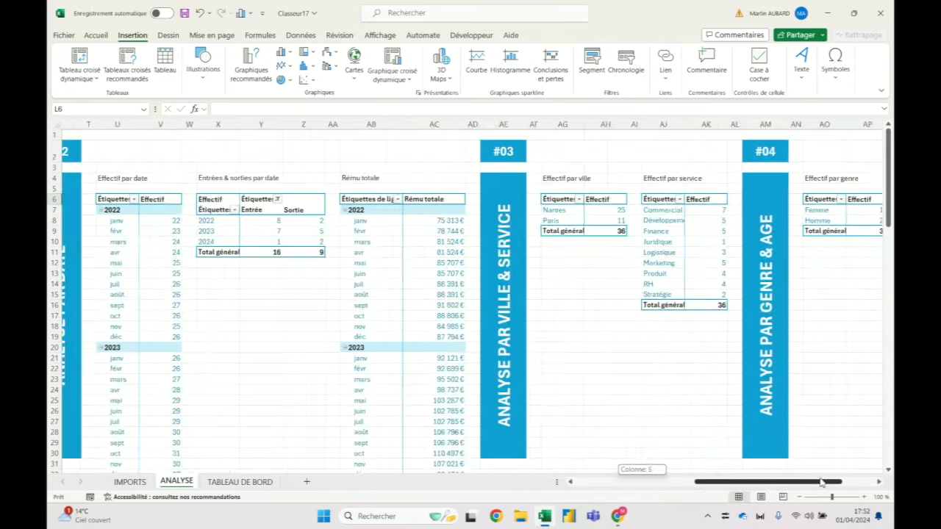
{"action": "left_click_drag", "start_coordinate": [856, 480], "coordinate": [705, 482]}
Step: Turn off Quadrillage to hide the ANALYSE sheet gridlines
{"action": "left_click", "coordinate": [380, 35]}
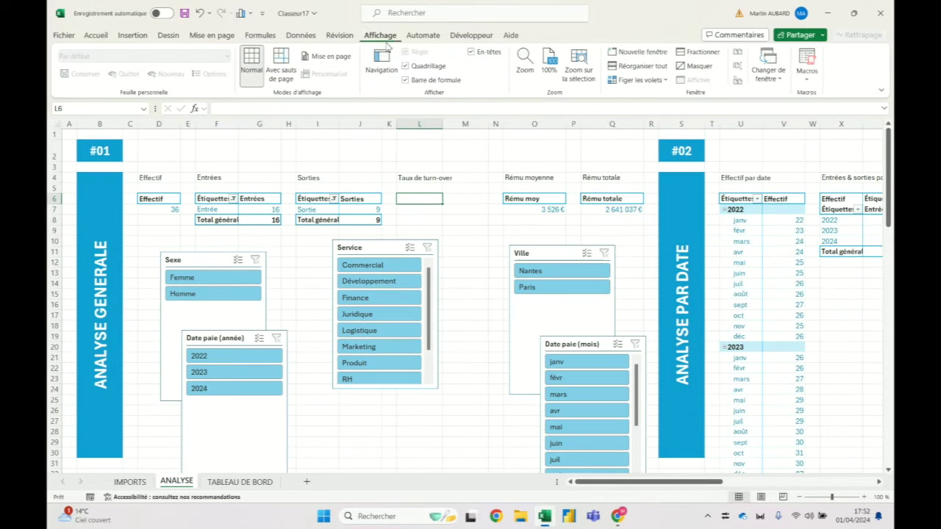
{"action": "left_click", "coordinate": [412, 67]}
{"action": "left_click", "coordinate": [261, 149]}
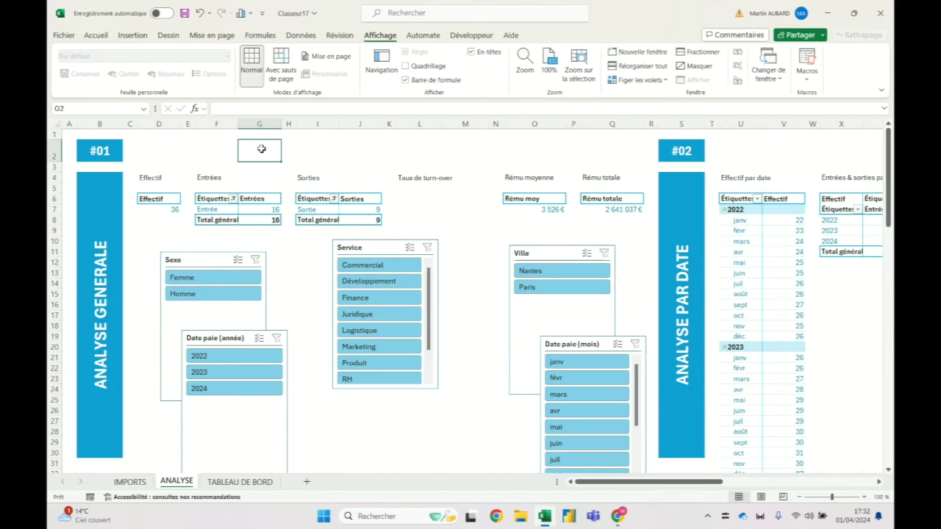
{"action": "left_click", "coordinate": [149, 153]}
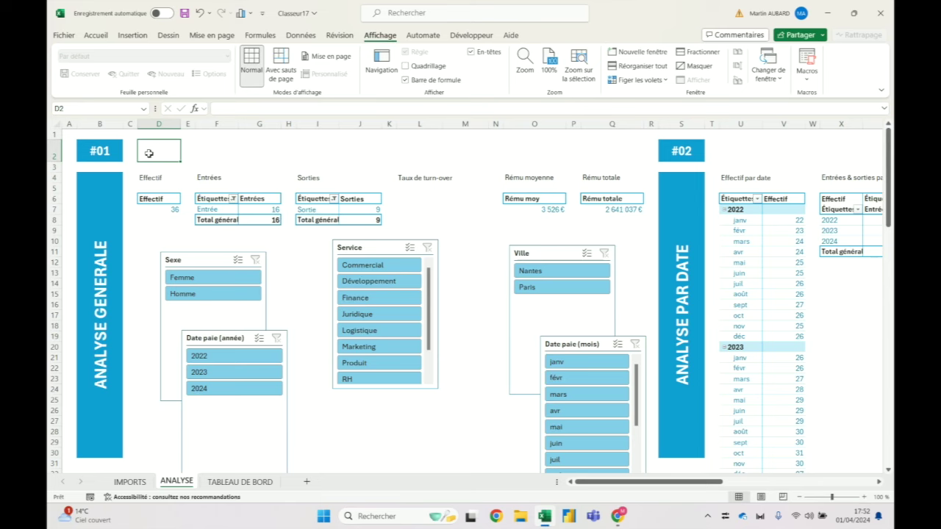